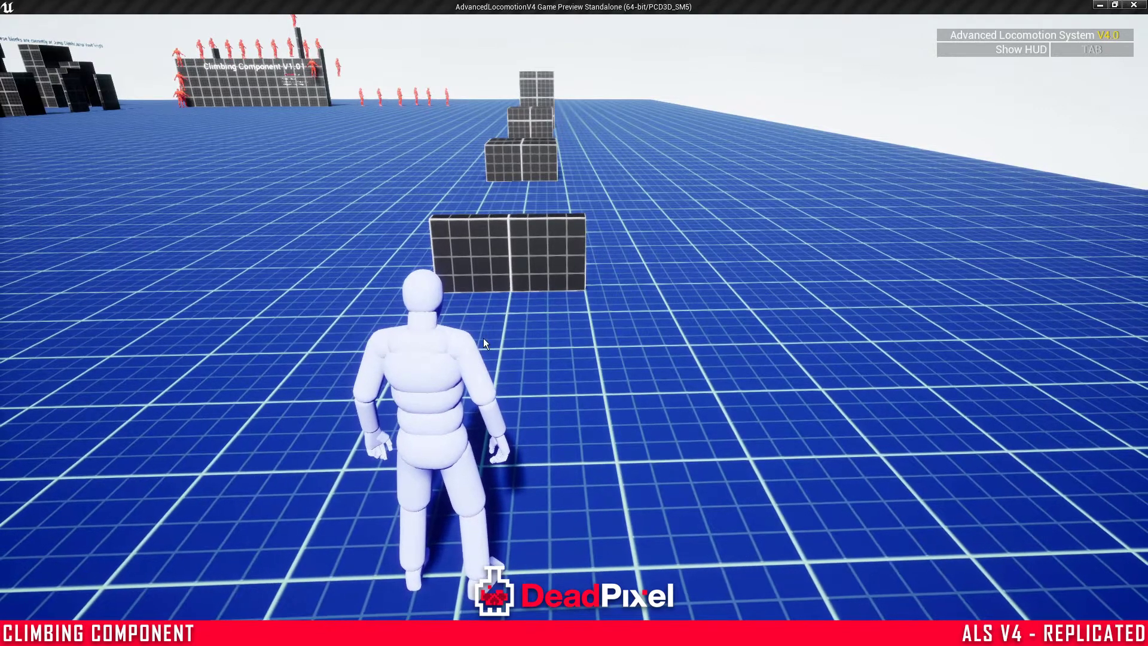
- Play-test running, vaulting and mantling onto the low blocks, then grabbing the tall block's ledge
click(497, 326)
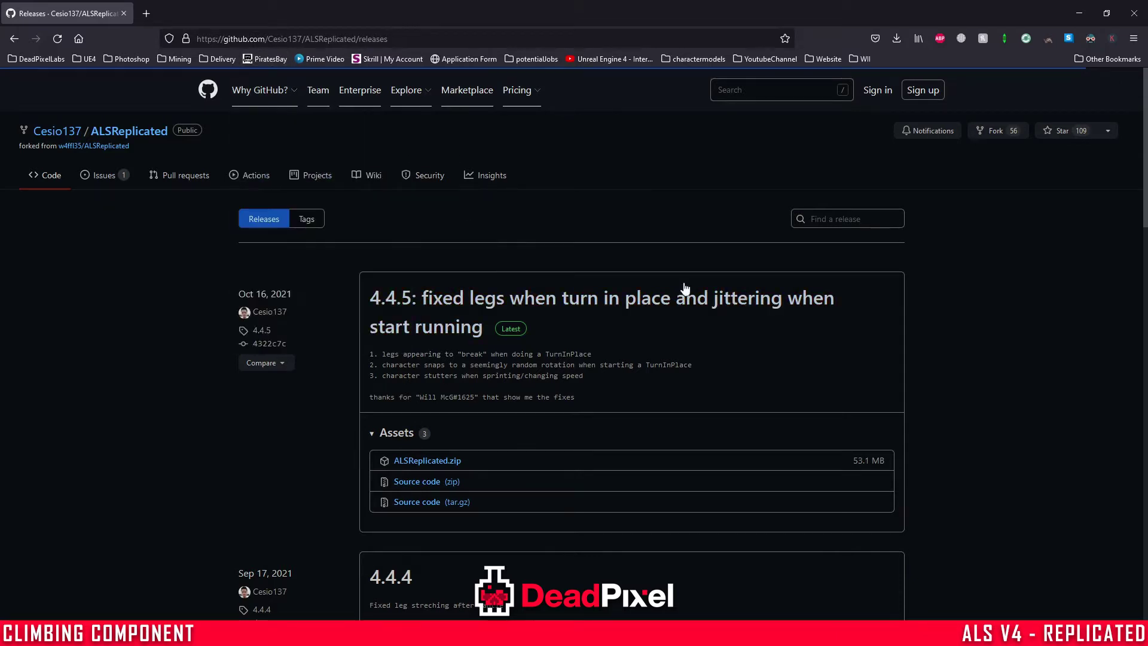
click(1081, 13)
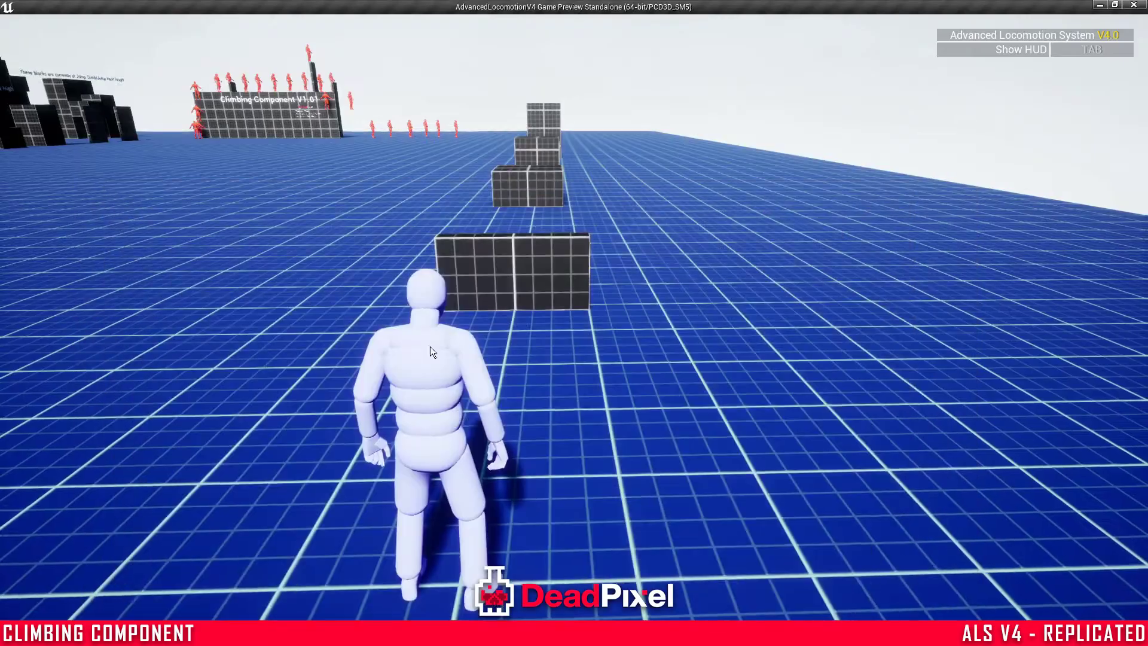
key(w)
key(space)
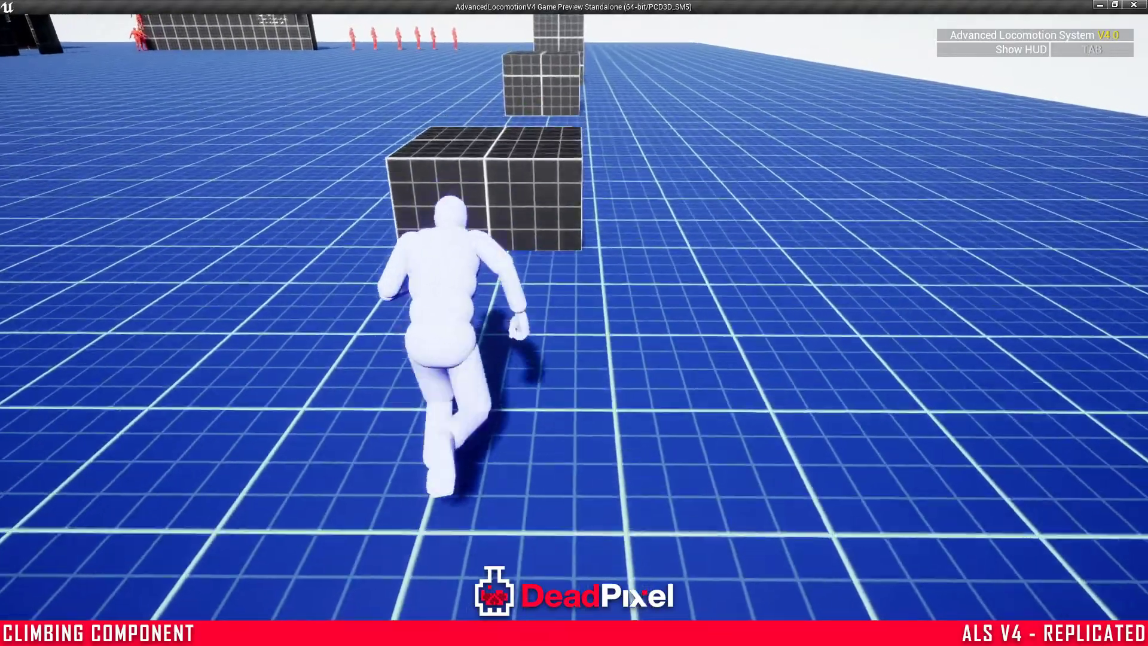
key(space)
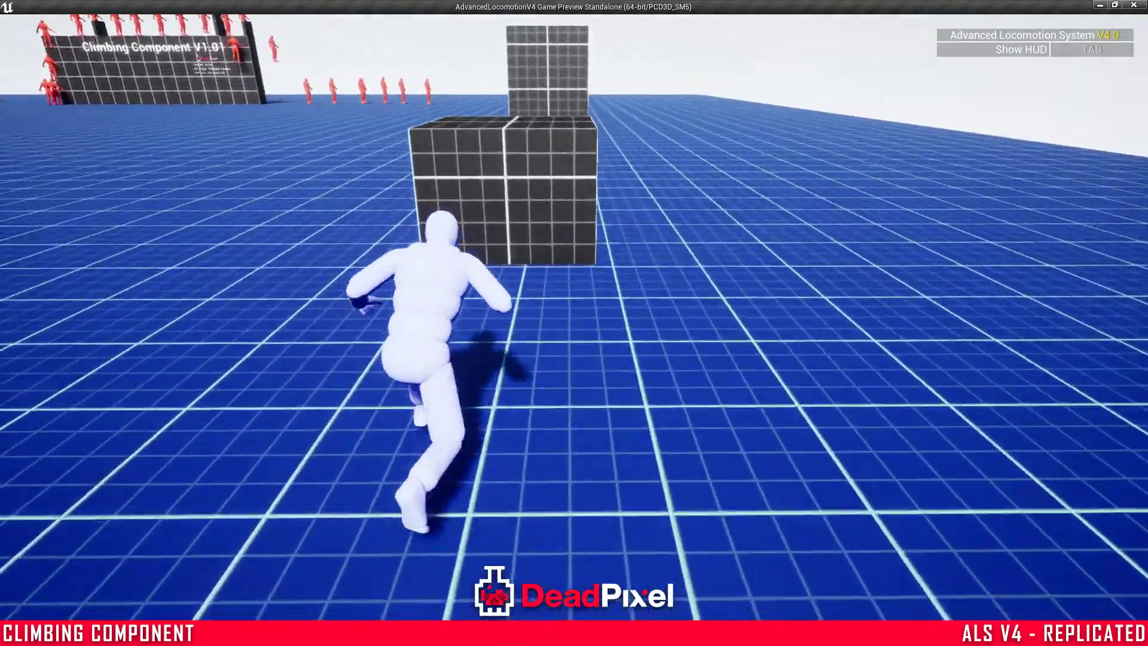
key(space)
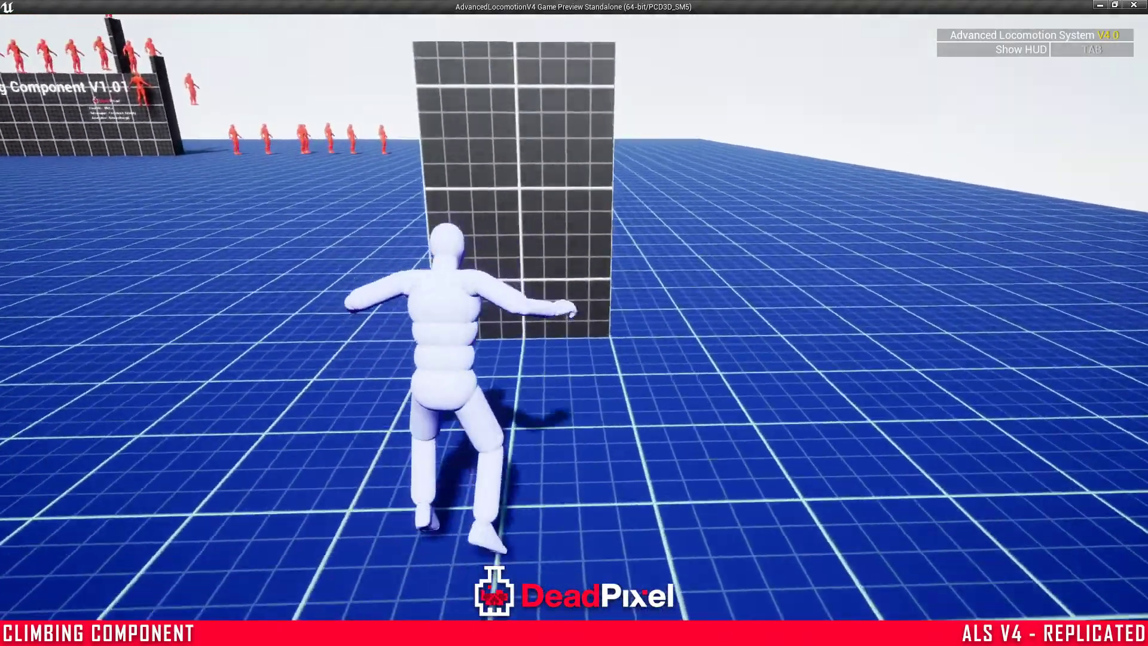
key(space)
key(space)
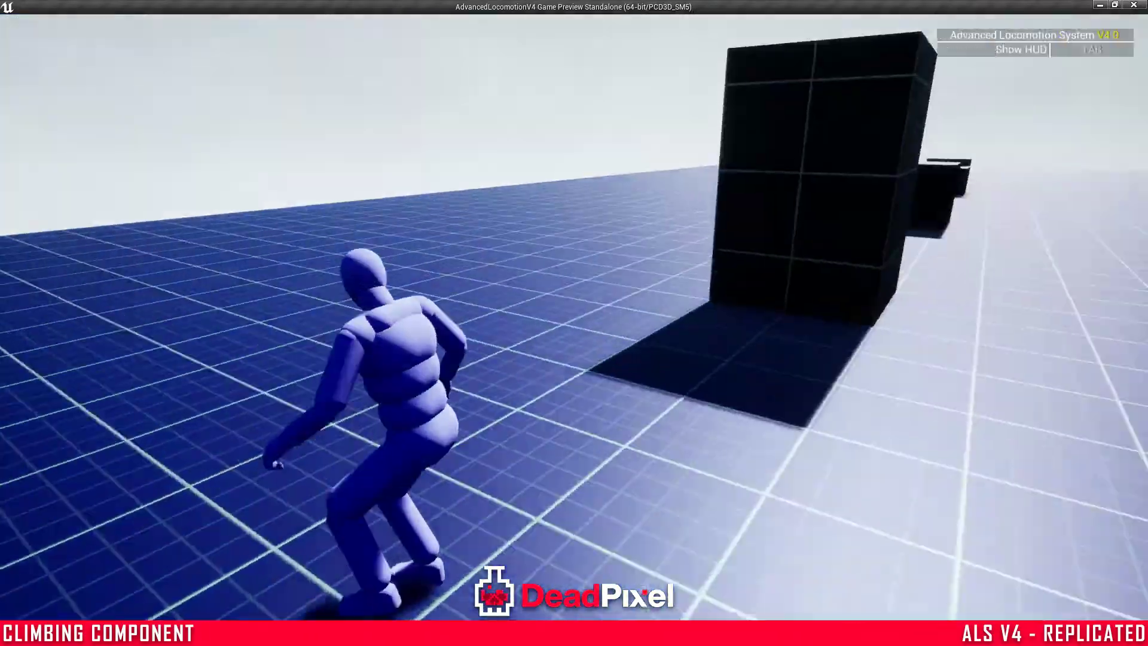
- Switch to first-person view, jump up to the black block's ledge, then close the preview
key(c)
key(w)
key(space)
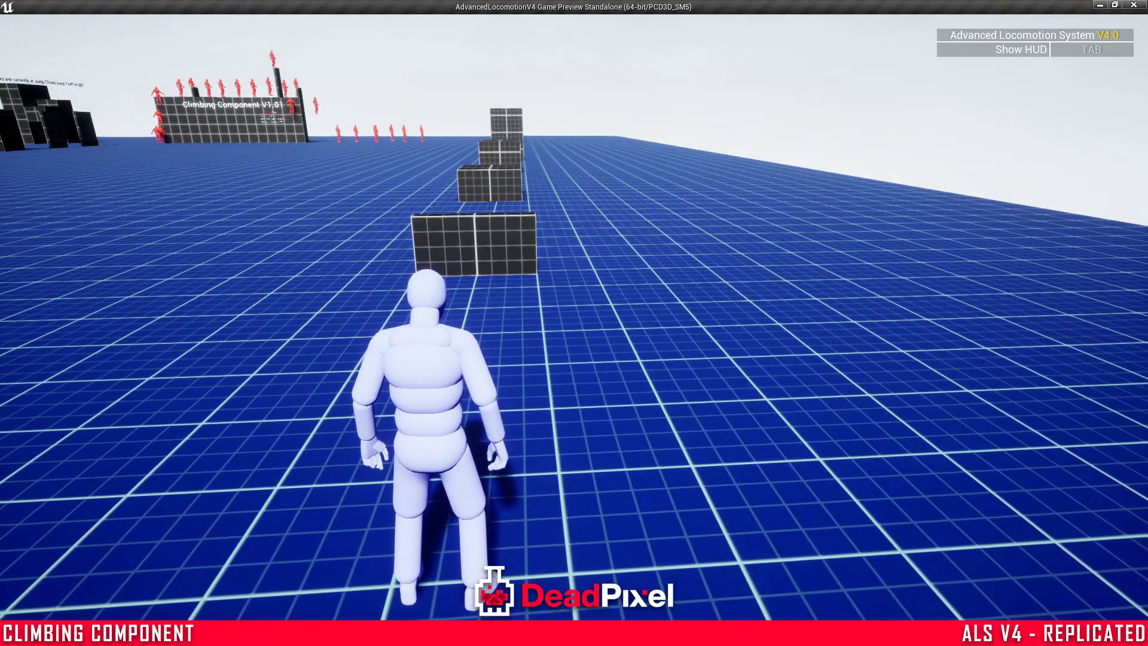
key(Escape)
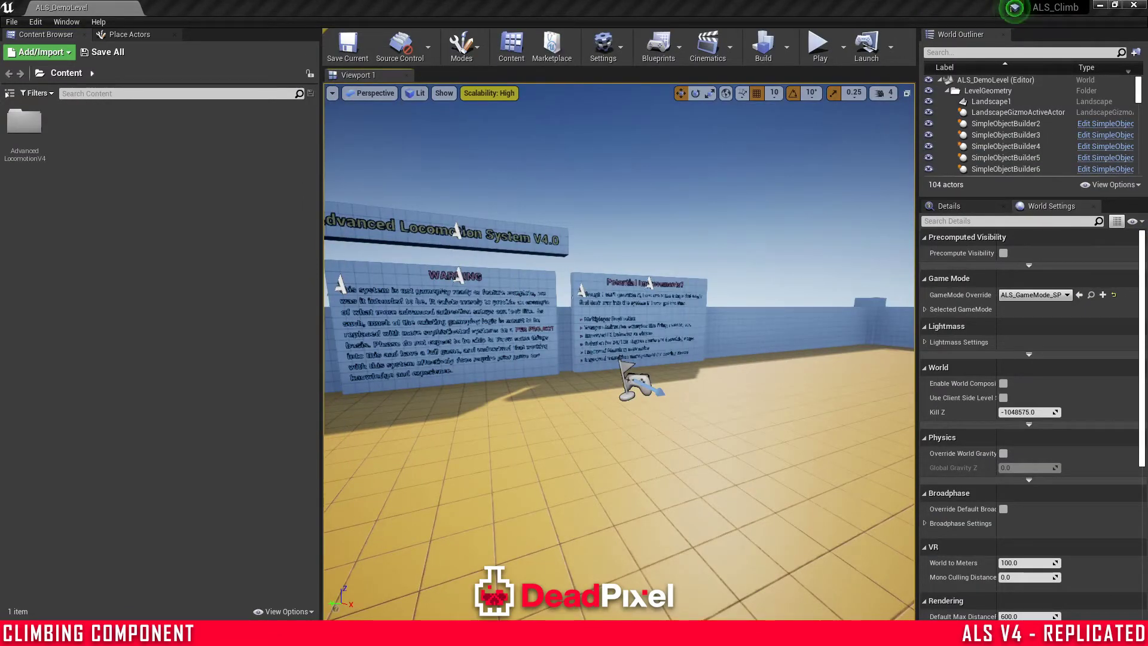
- Switch between the ALS_Climb and ClimbComp editors, ending on ClimbComp's ShowcaseMap viewport
mouse_move(454, 634)
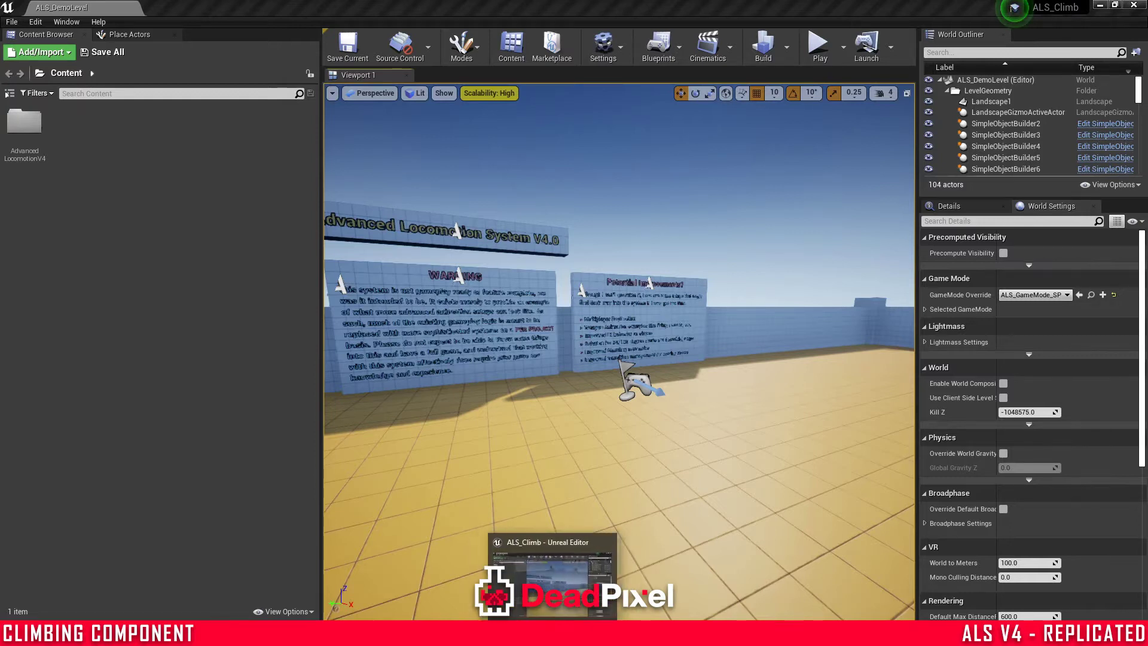
click(568, 635)
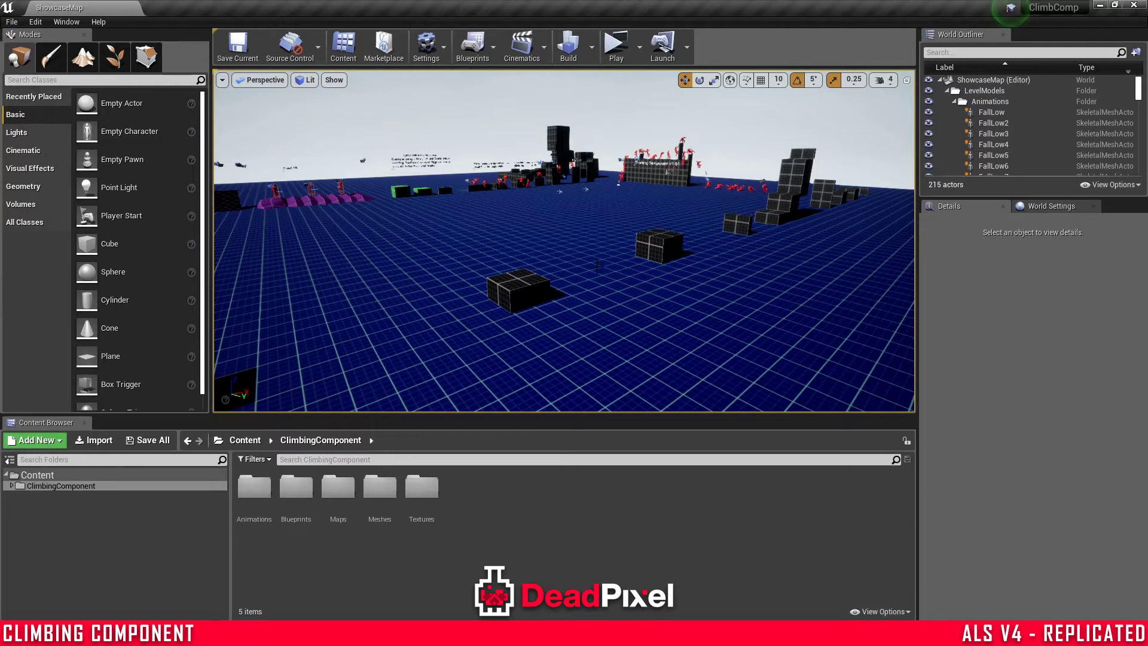
mouse_move(1051, 10)
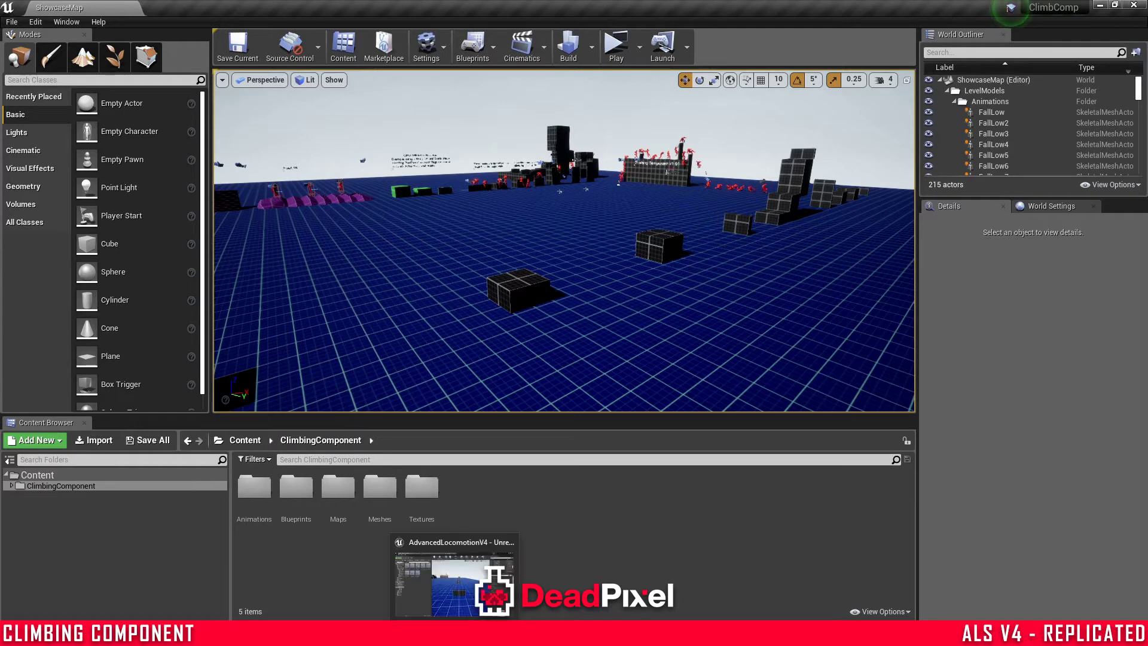
click(532, 635)
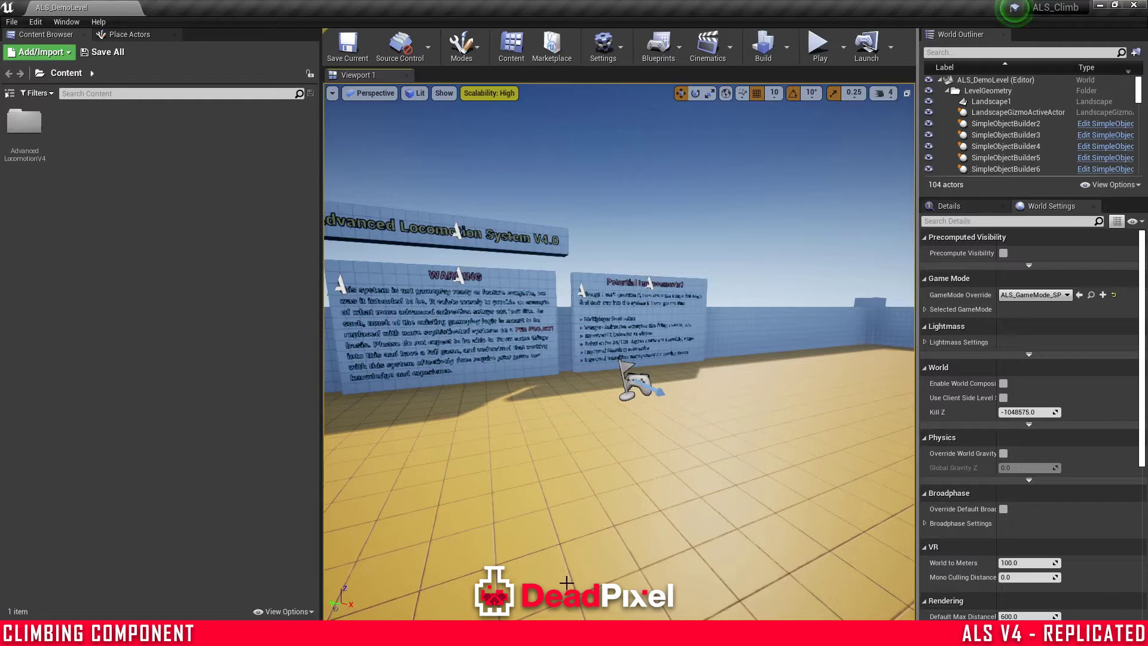
click(538, 634)
right_drag(467, 248, 574, 239)
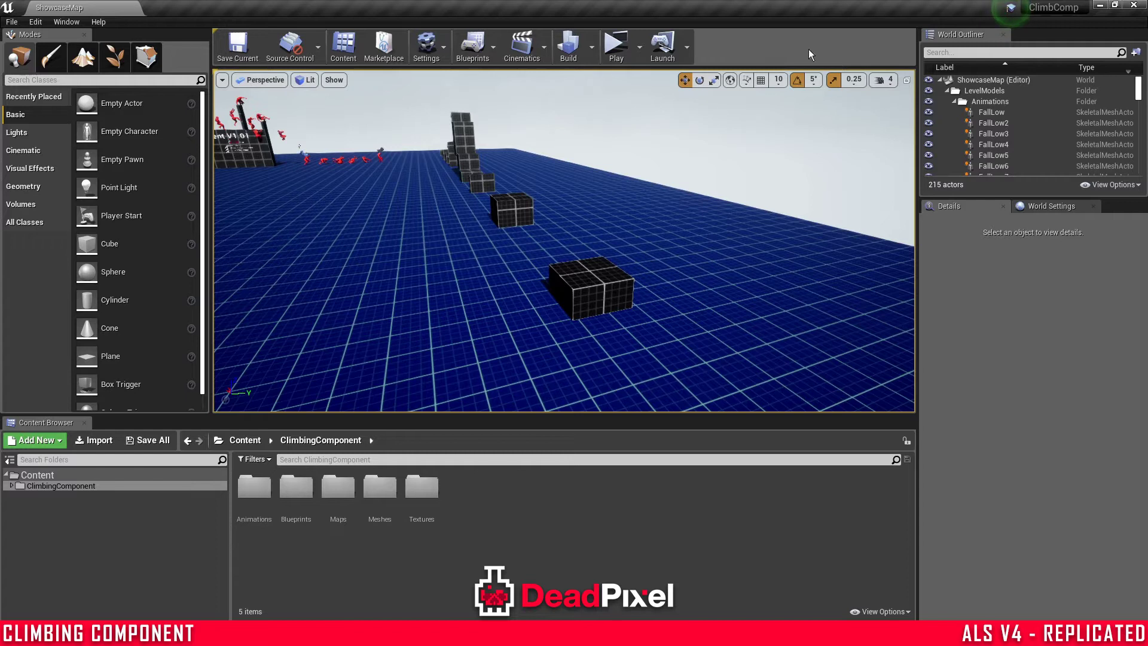
- Migrate the ClimbingComponent folder with all its assets into ALS_ClimbTut/Content
right_click(97, 486)
click(131, 394)
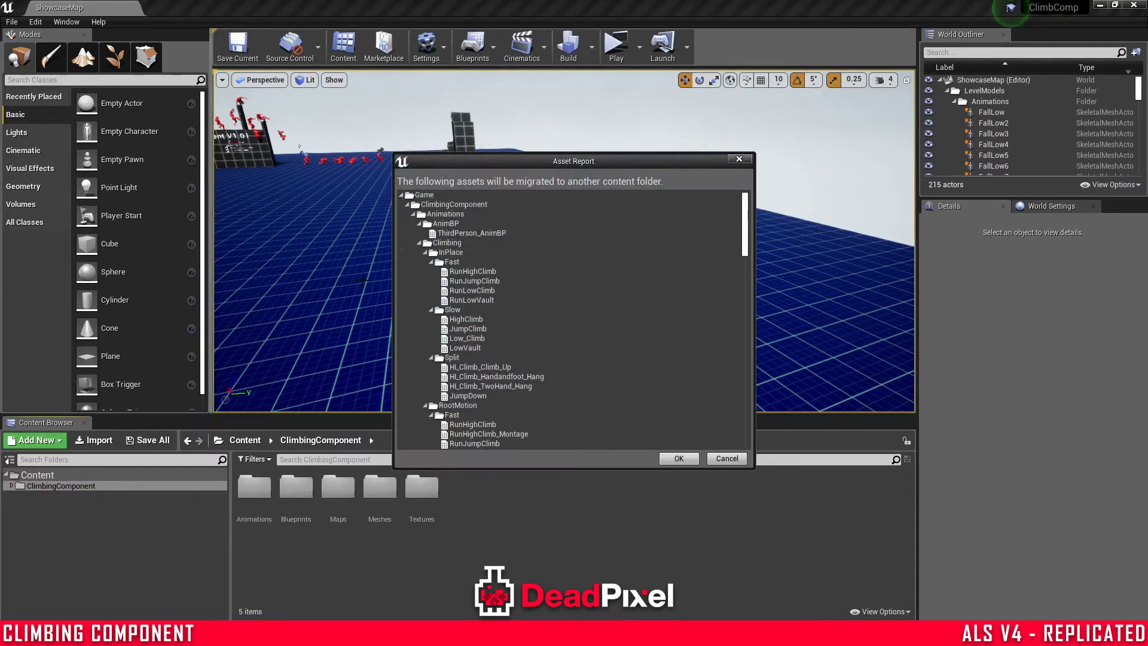
click(671, 458)
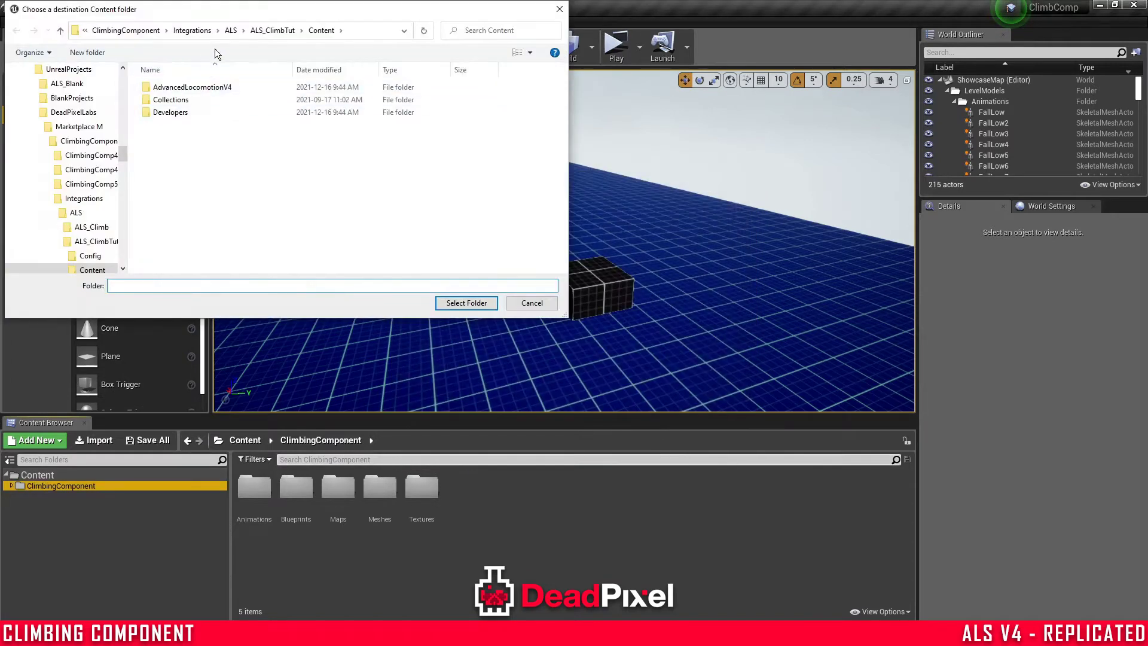
click(266, 33)
click(291, 31)
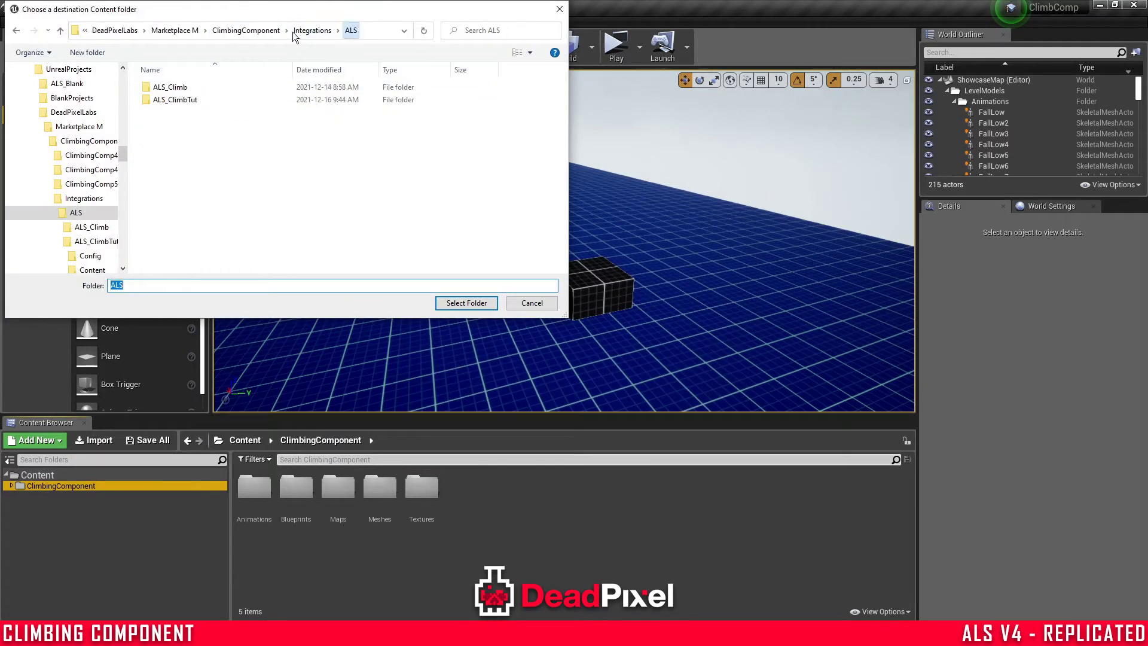
double_click(174, 102)
click(174, 101)
double_click(174, 102)
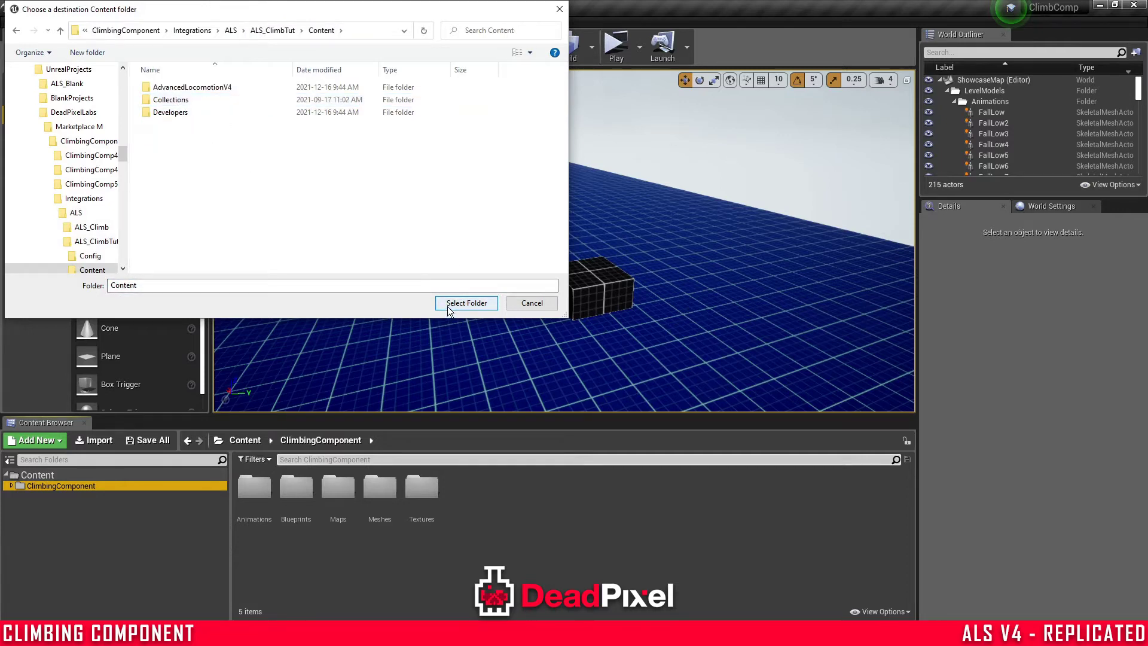
click(466, 303)
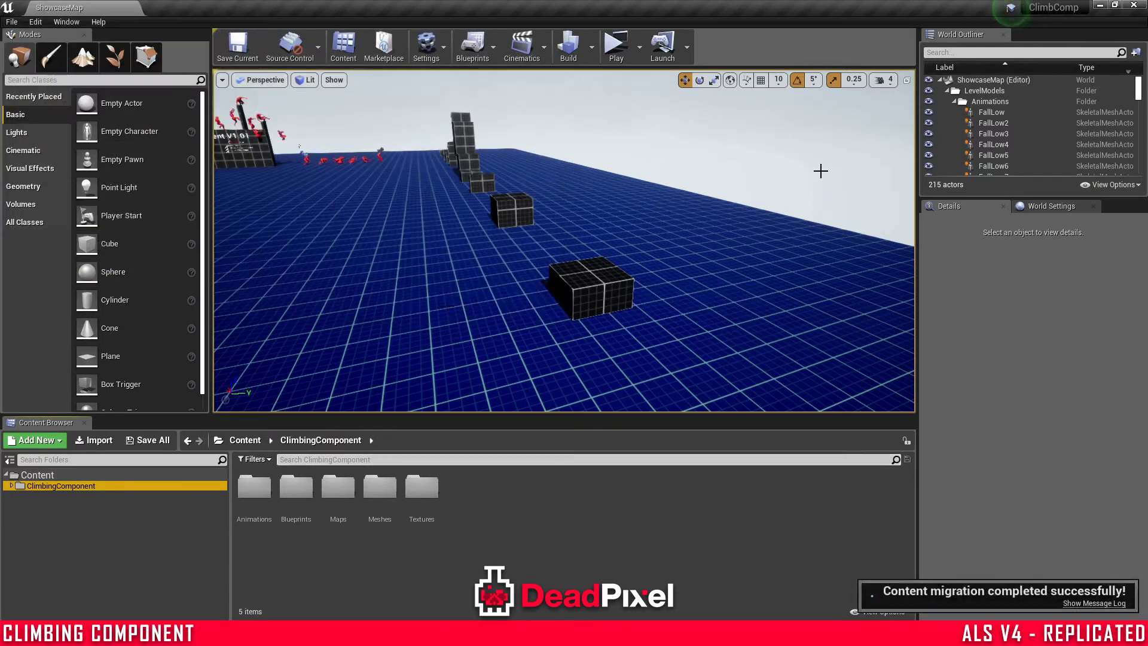
- Close ClimbComp and open UE4_Mannequin_Skeleton from ClimbingComponent/Meshes/Character/Mesh
click(1135, 6)
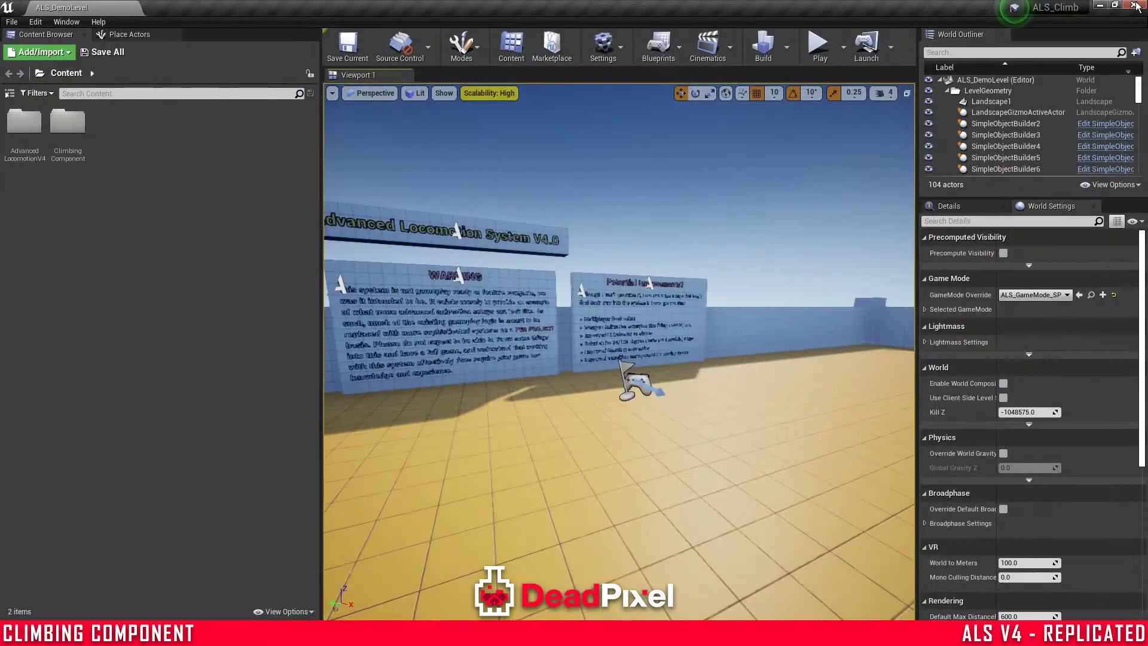
click(9, 93)
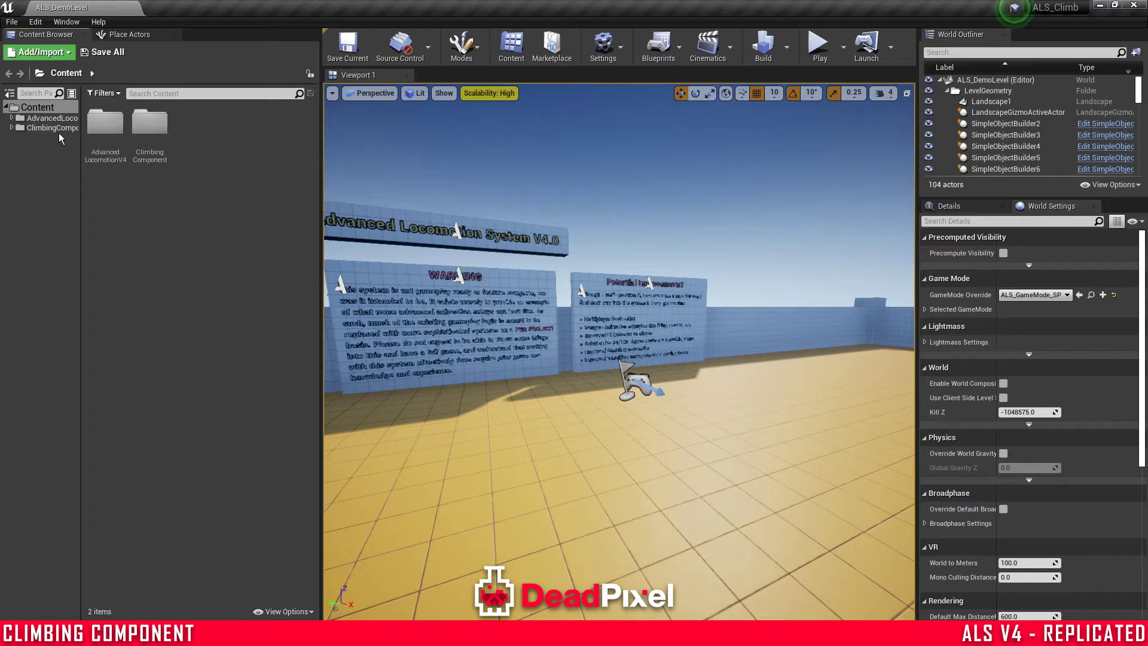
click(57, 128)
double_click(239, 128)
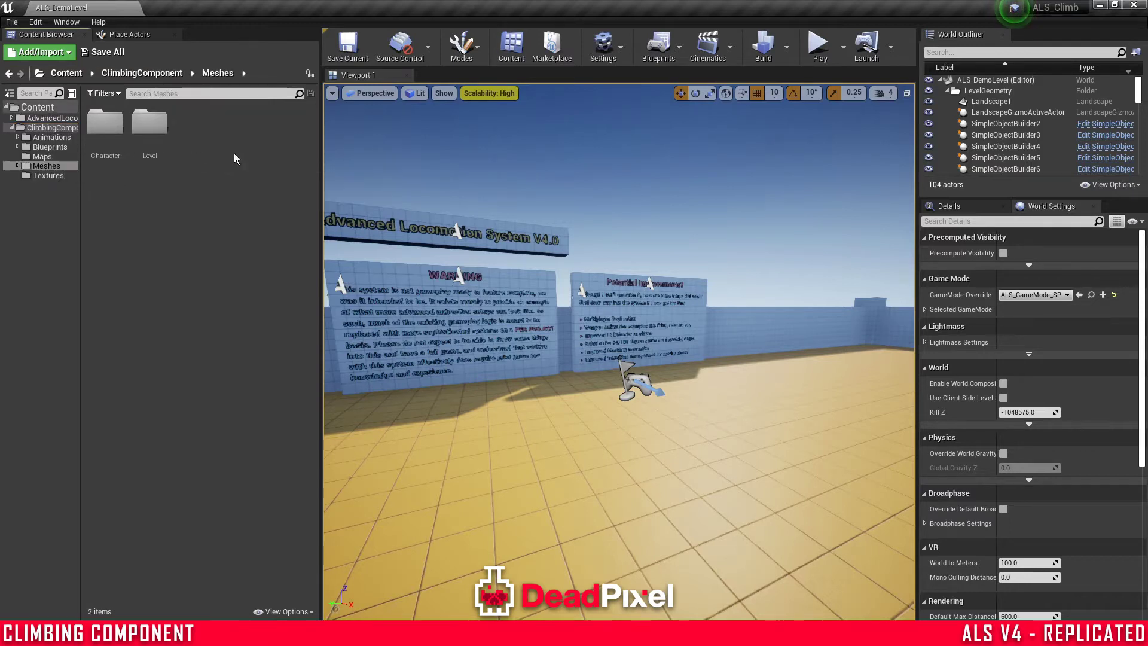
double_click(104, 126)
double_click(149, 125)
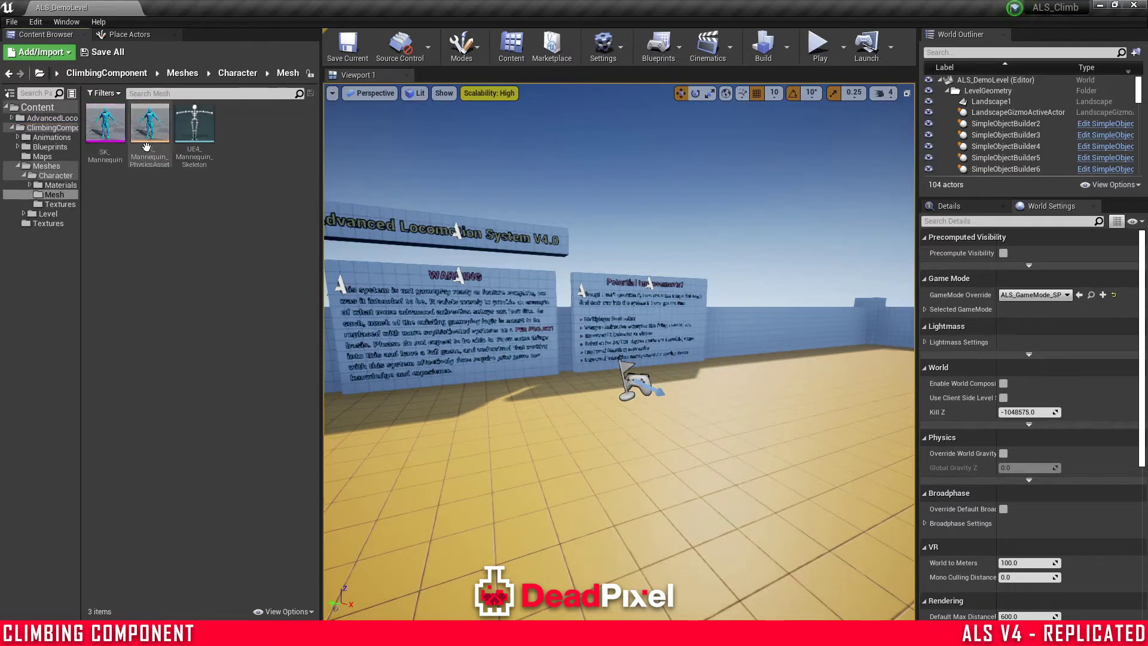
double_click(192, 151)
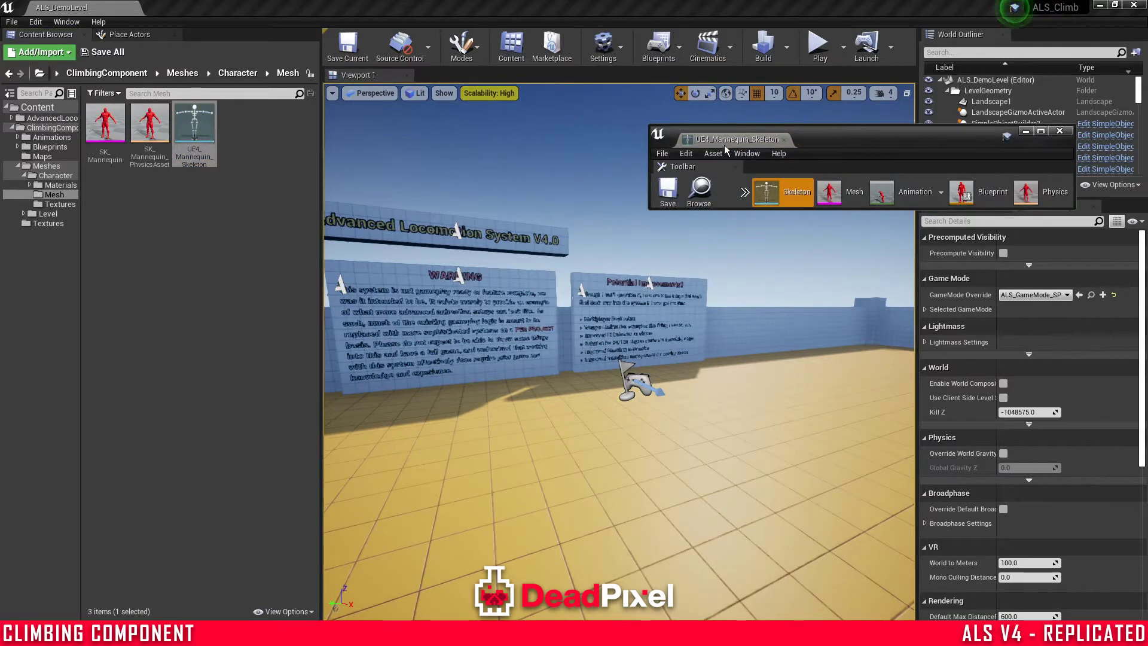
- Assign the Humanoid rig to the skeleton and bring up the Retarget Manager
double_click(723, 143)
click(111, 351)
click(97, 378)
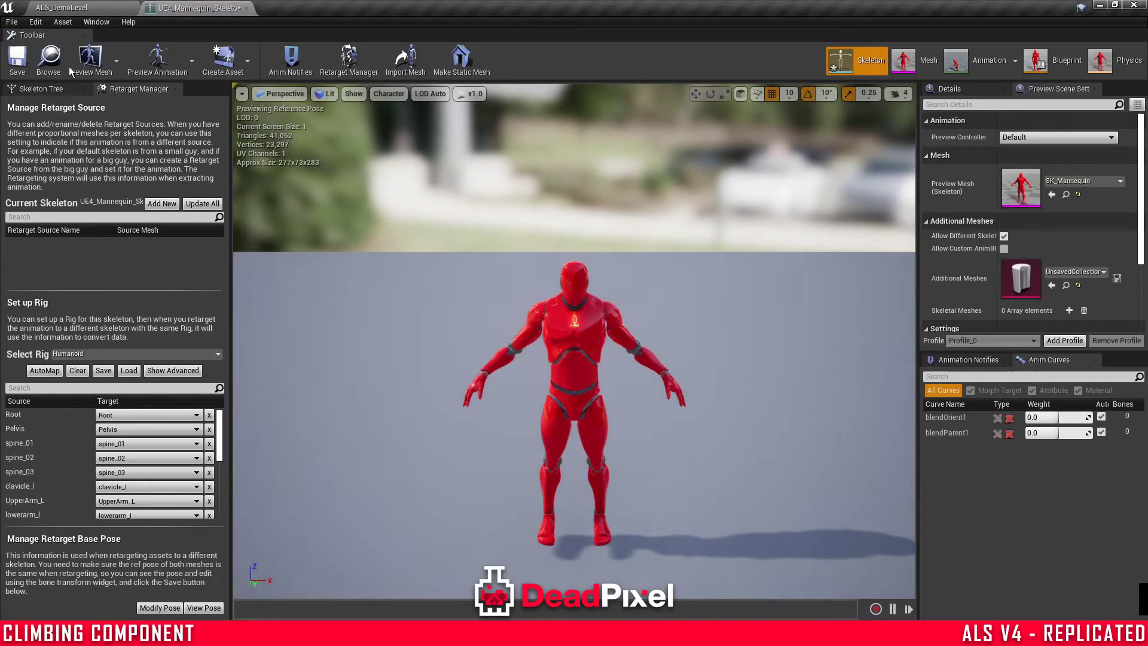
click(95, 24)
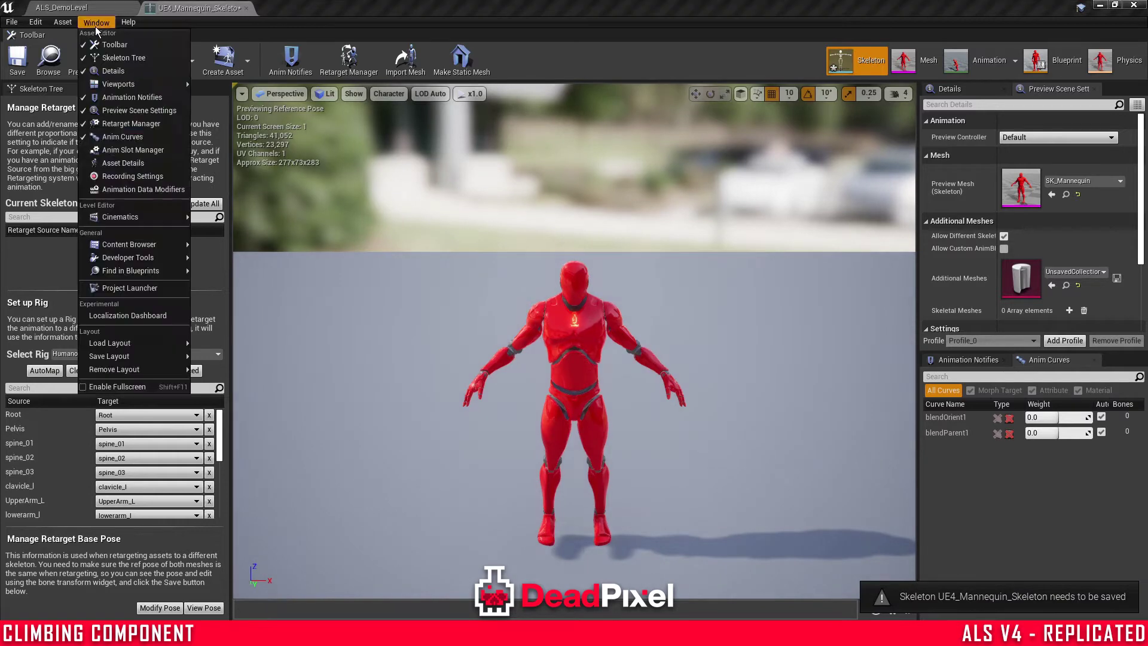
click(117, 124)
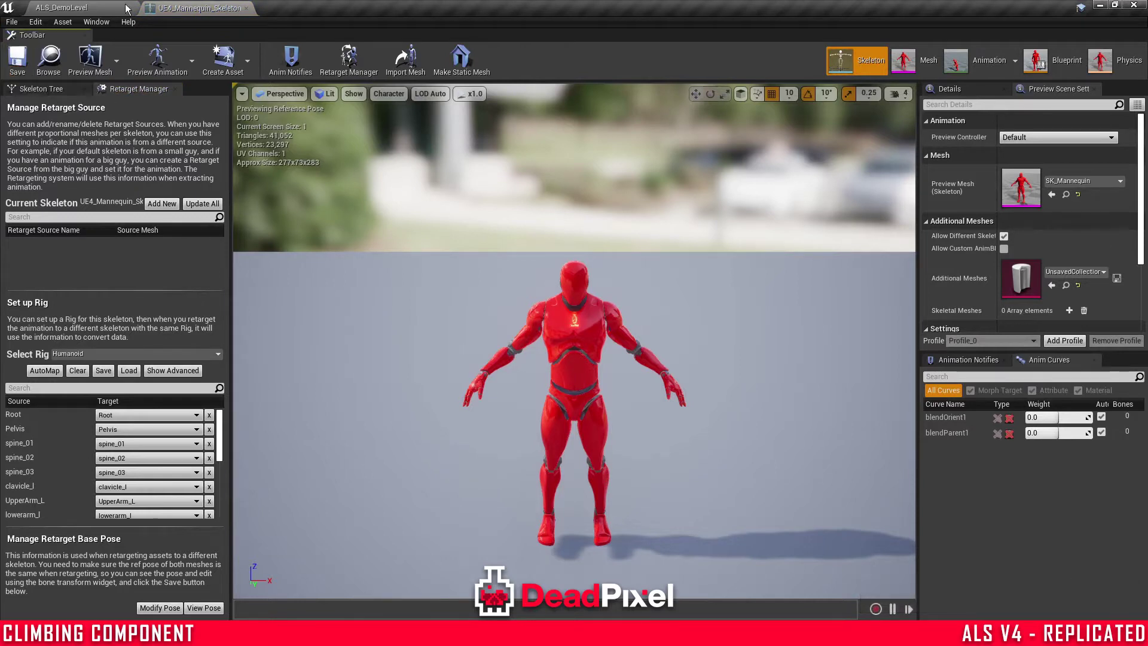
- Retarget the UE4_Mannequin_Skeleton assets onto ALS_Mannequin_Skeleton
click(48, 56)
right_click(203, 141)
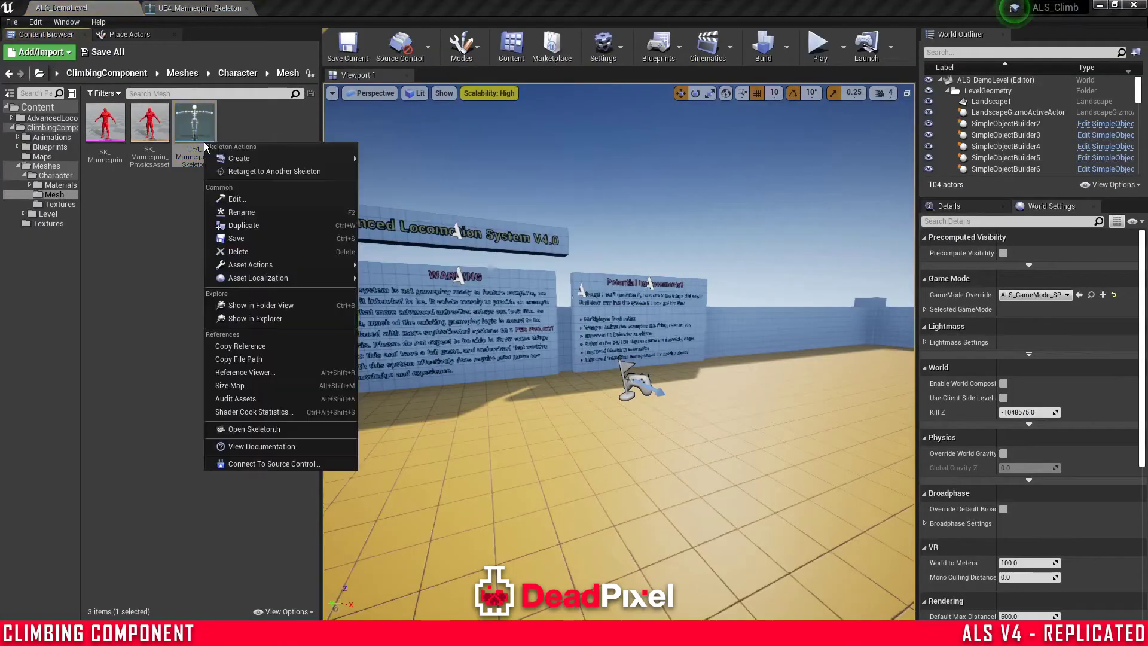
click(246, 171)
click(299, 275)
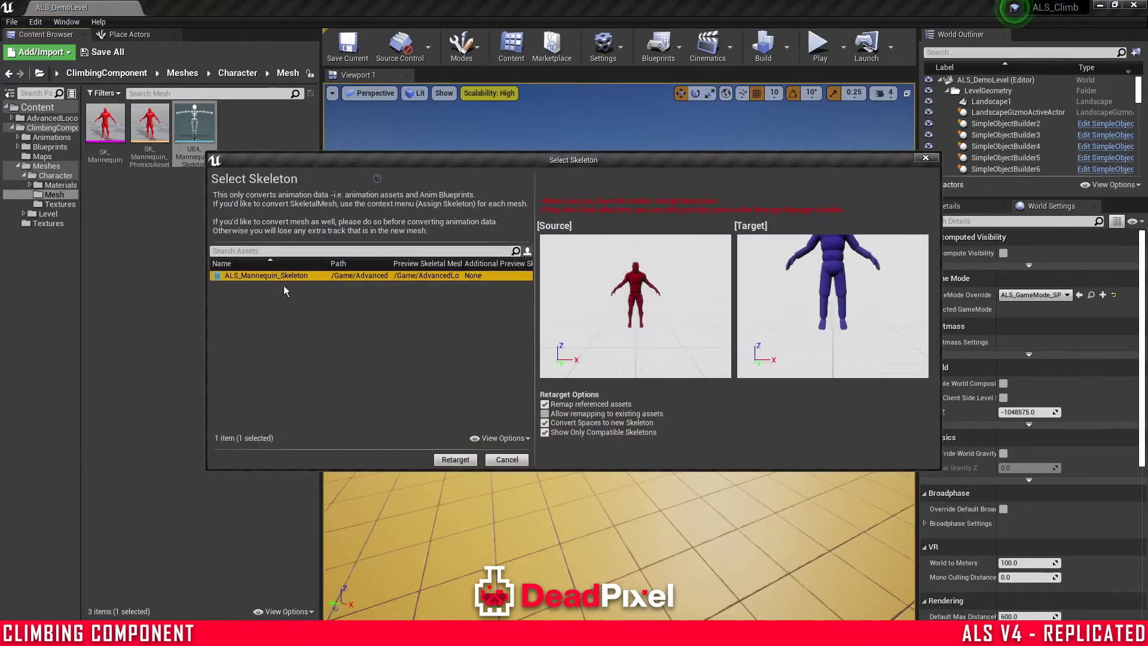
click(455, 459)
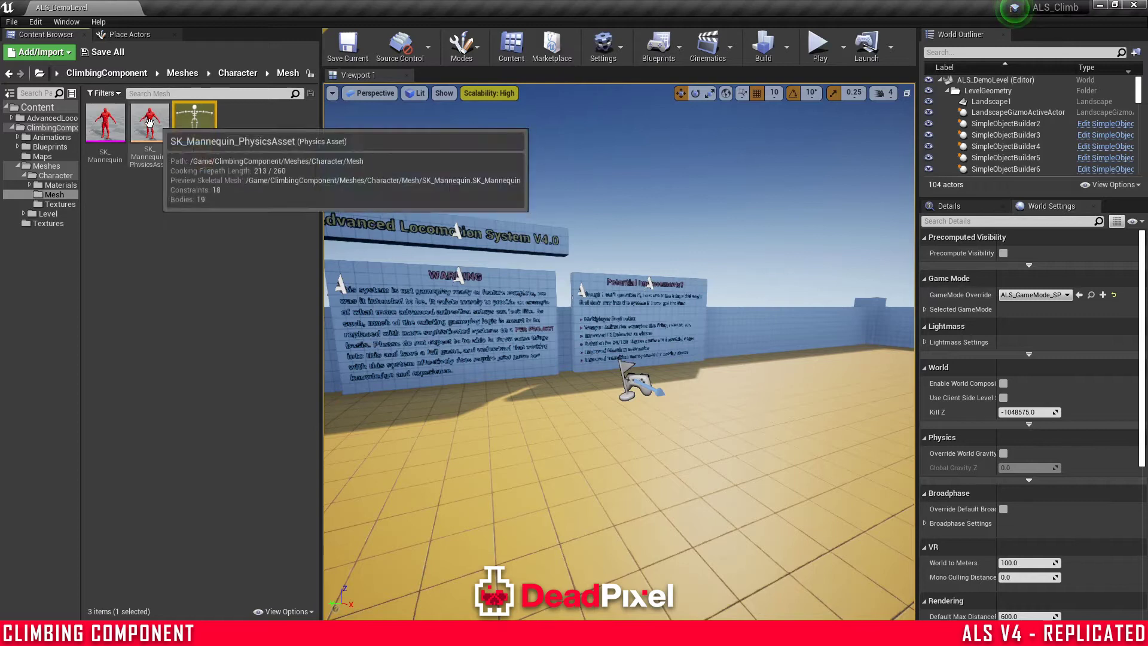
- Open RunLowVault from Animations/Climbing/RootMotion/Fast, then return to the demo level
click(51, 127)
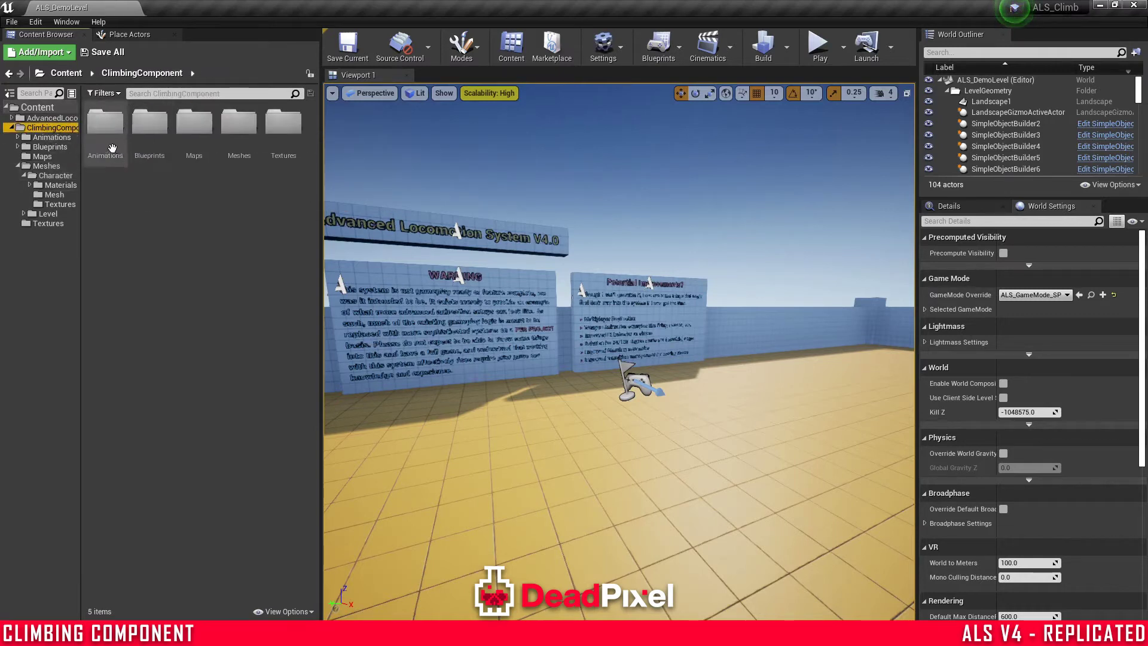
double_click(116, 140)
double_click(147, 137)
double_click(143, 146)
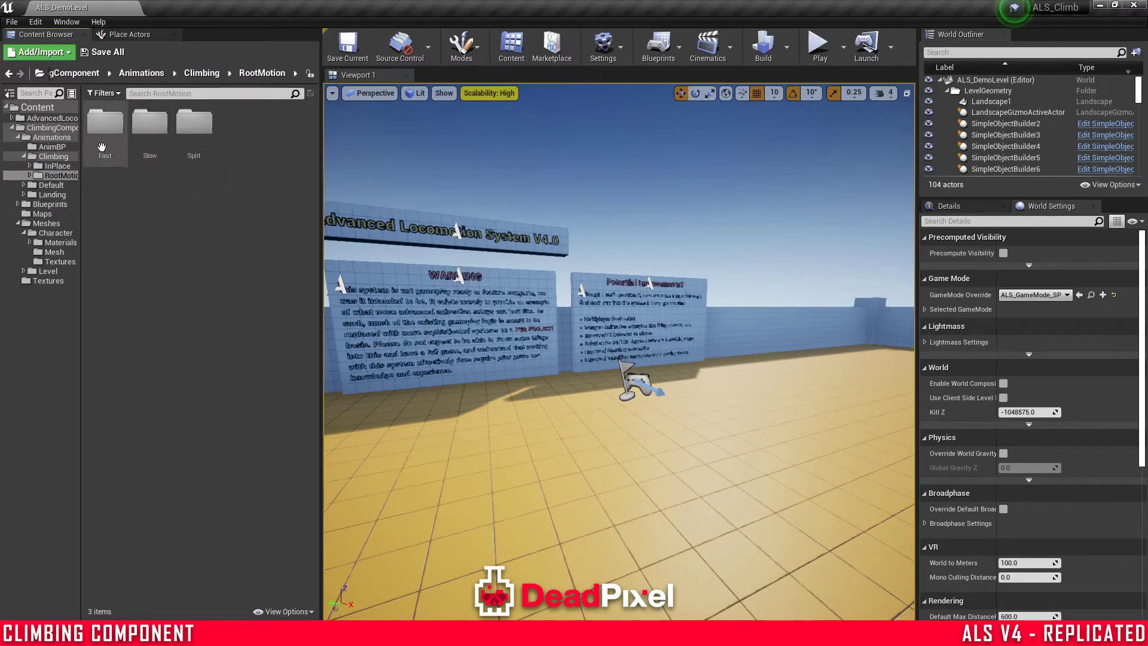
double_click(105, 126)
double_click(150, 212)
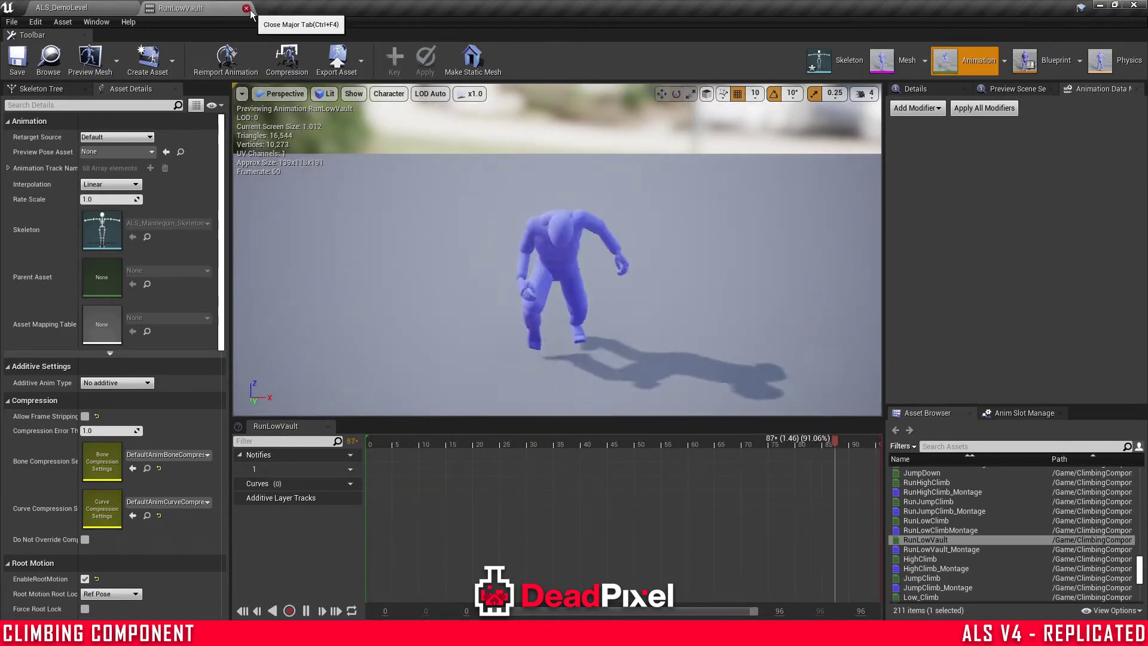
click(83, 6)
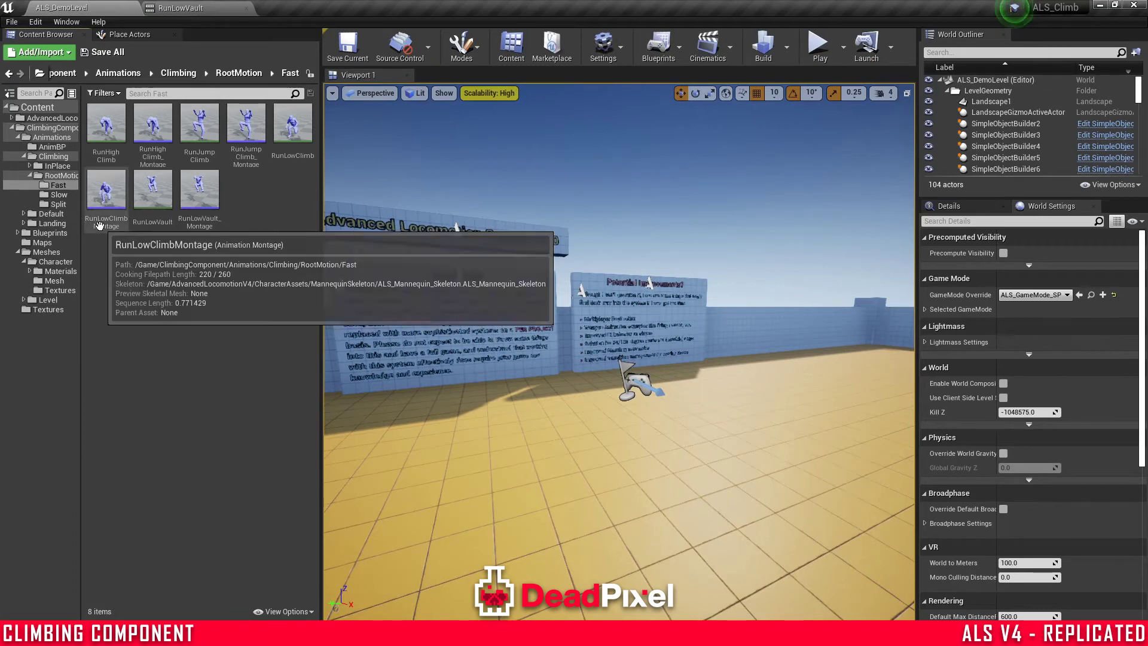
- Open ALS_Base_CharacterBP from AdvancedLocomotionV4/Blueprints/CharacterLogic
click(48, 117)
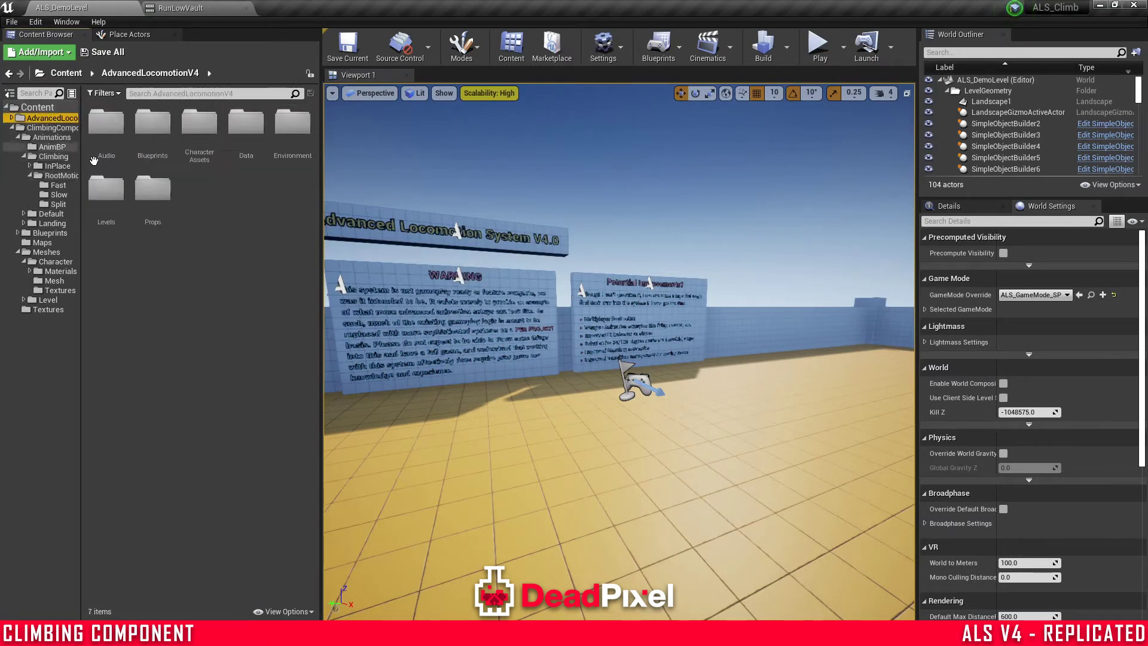
double_click(202, 146)
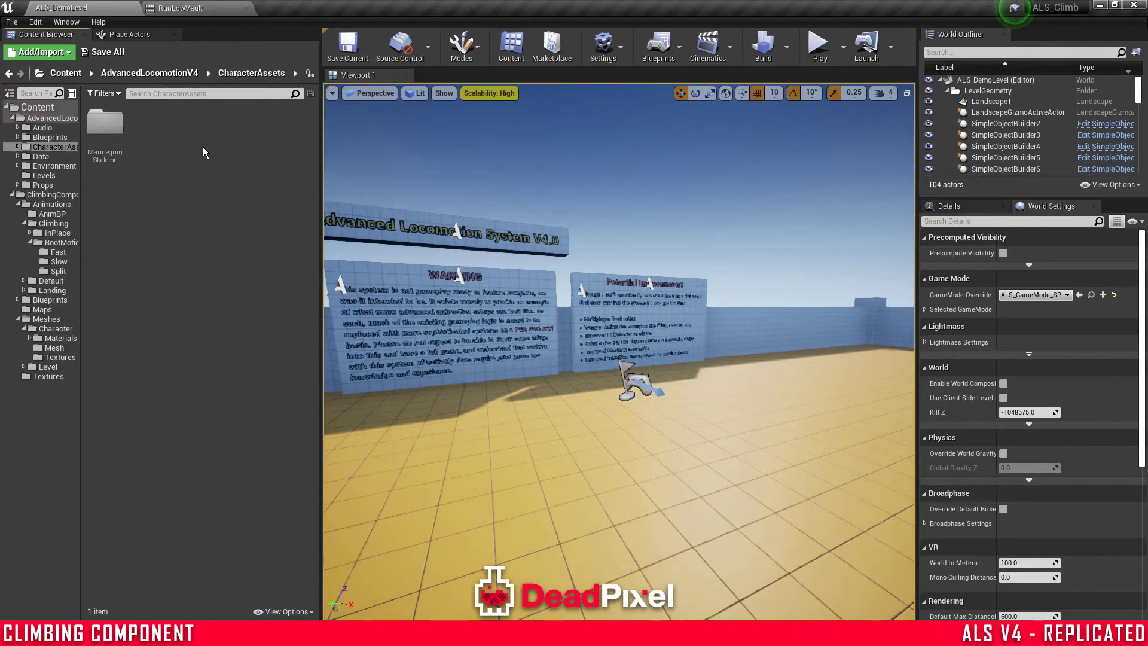
click(149, 72)
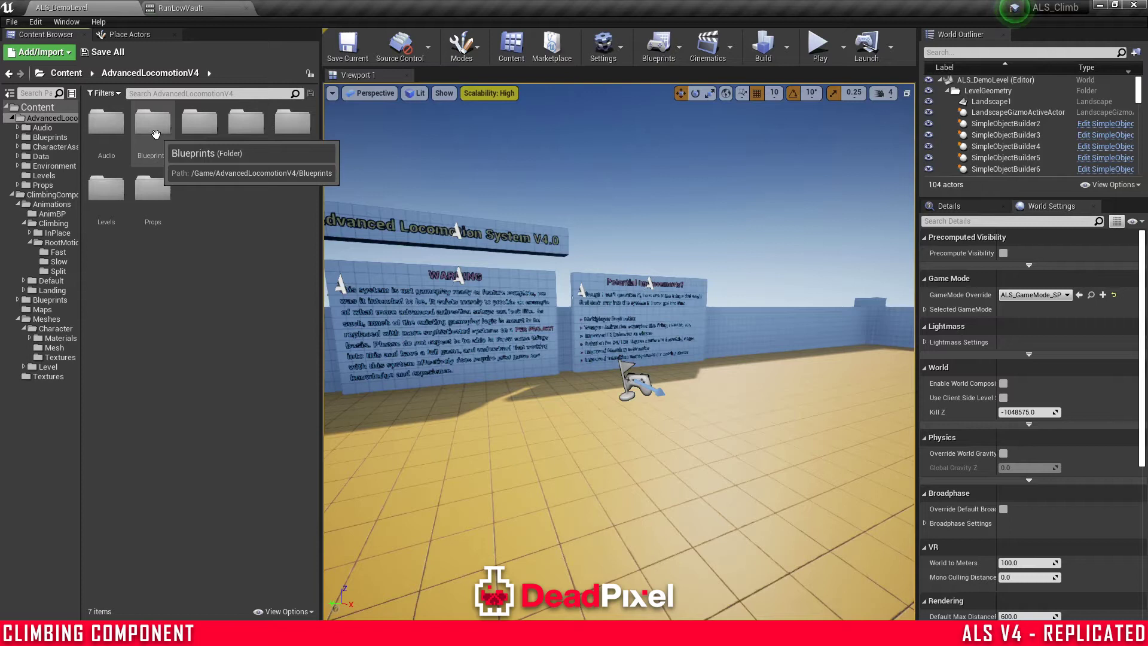
double_click(155, 134)
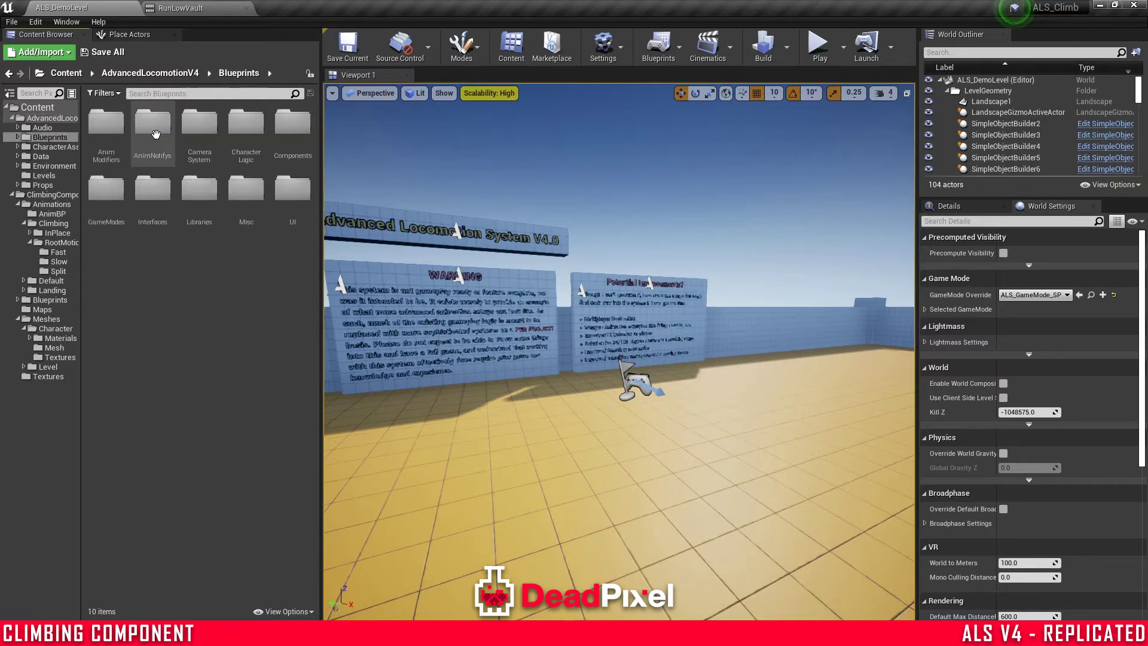
double_click(251, 151)
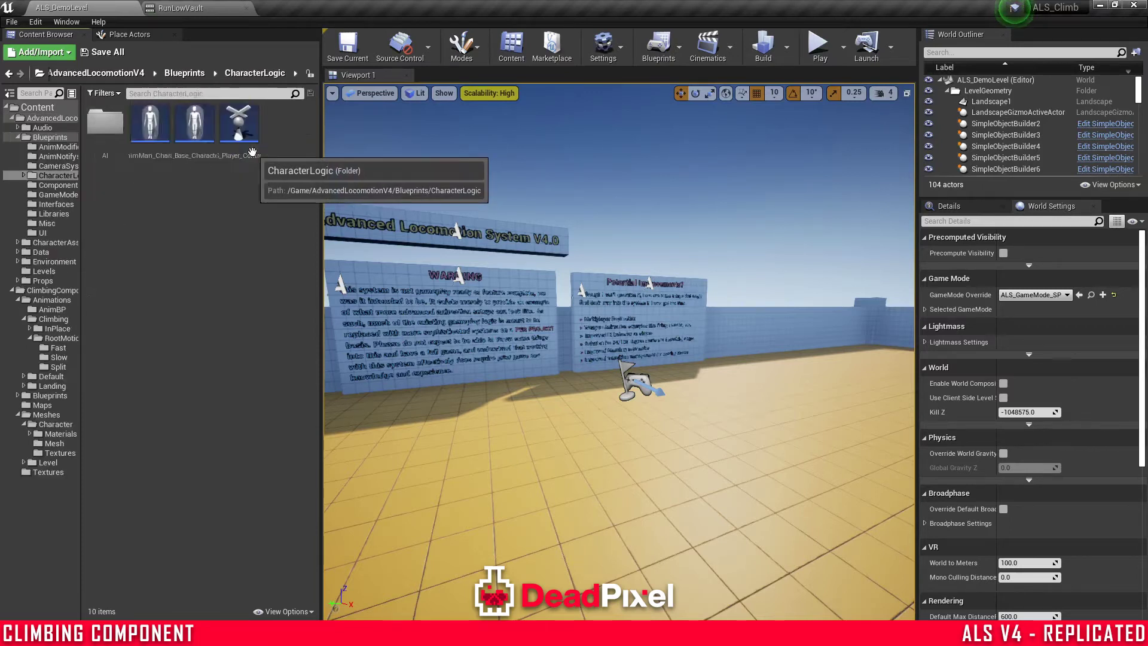
double_click(204, 151)
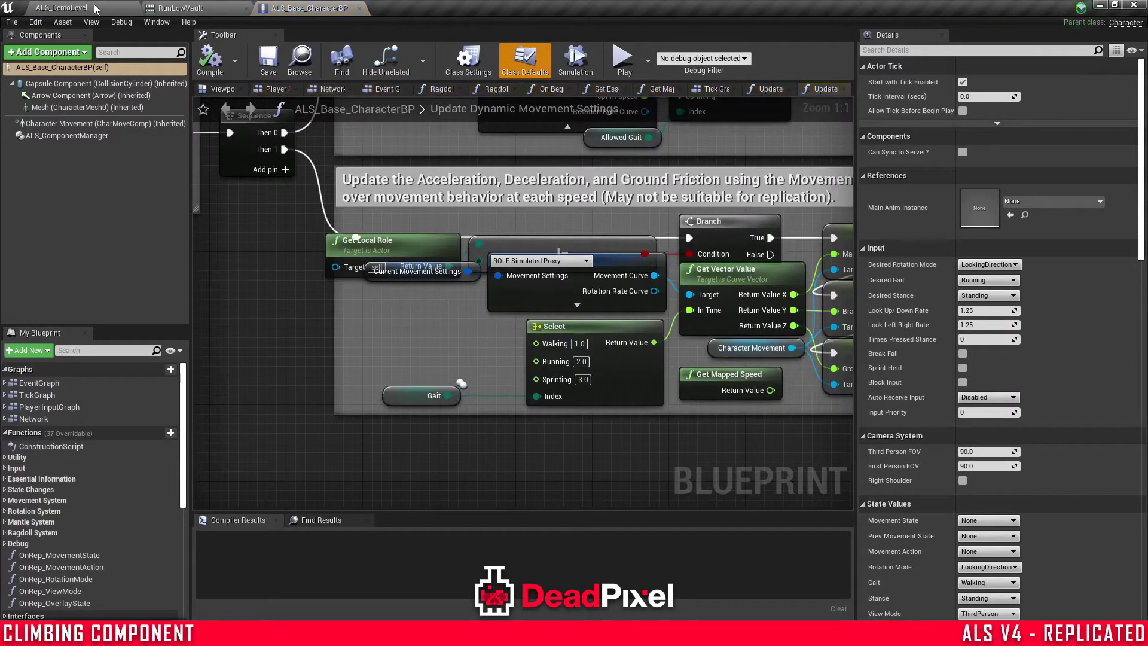
- Add a BP Climbing Component renamed Climbing_Component and save the Blueprint
click(60, 52)
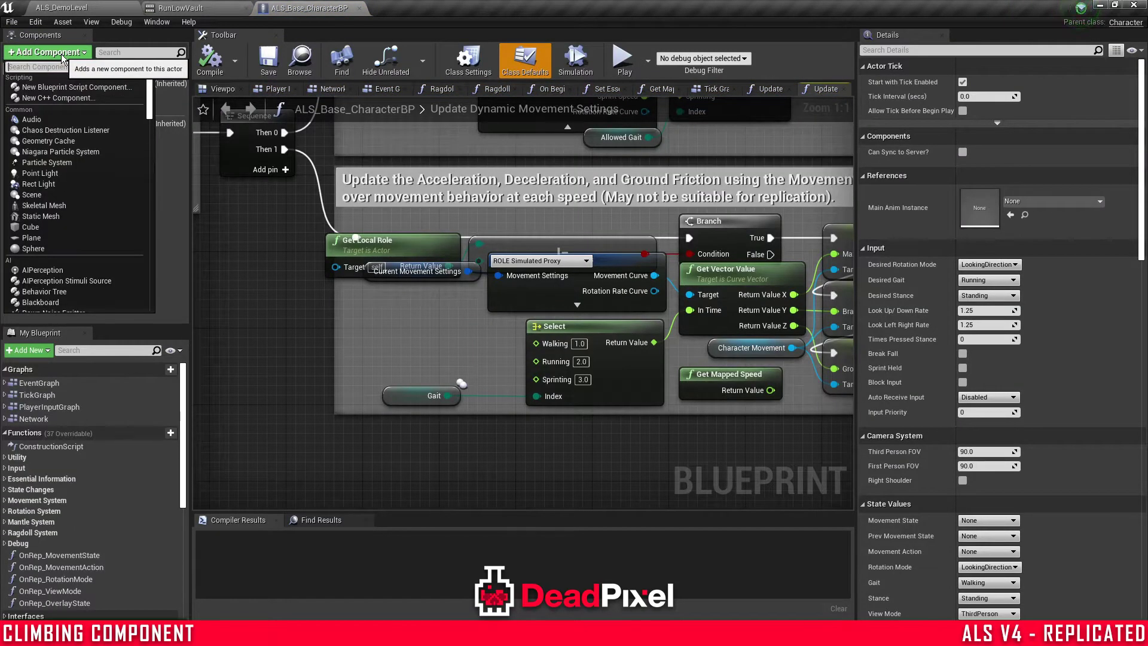
text(climb)
key(Return)
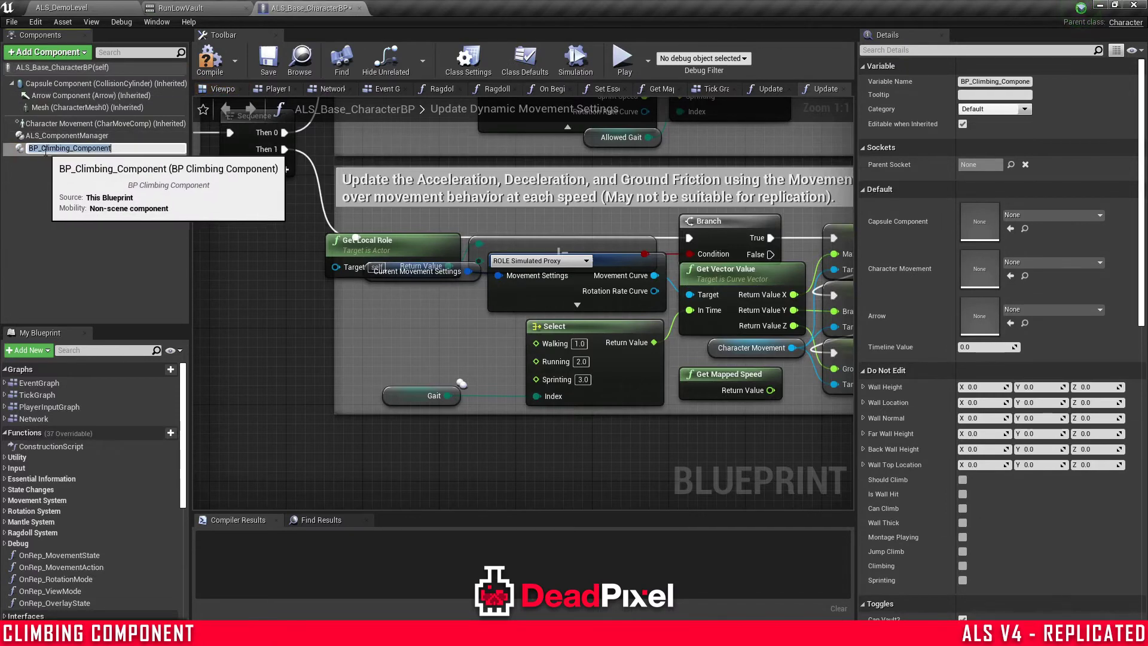
drag(42, 149, 17, 149)
key(Delete)
key(Return)
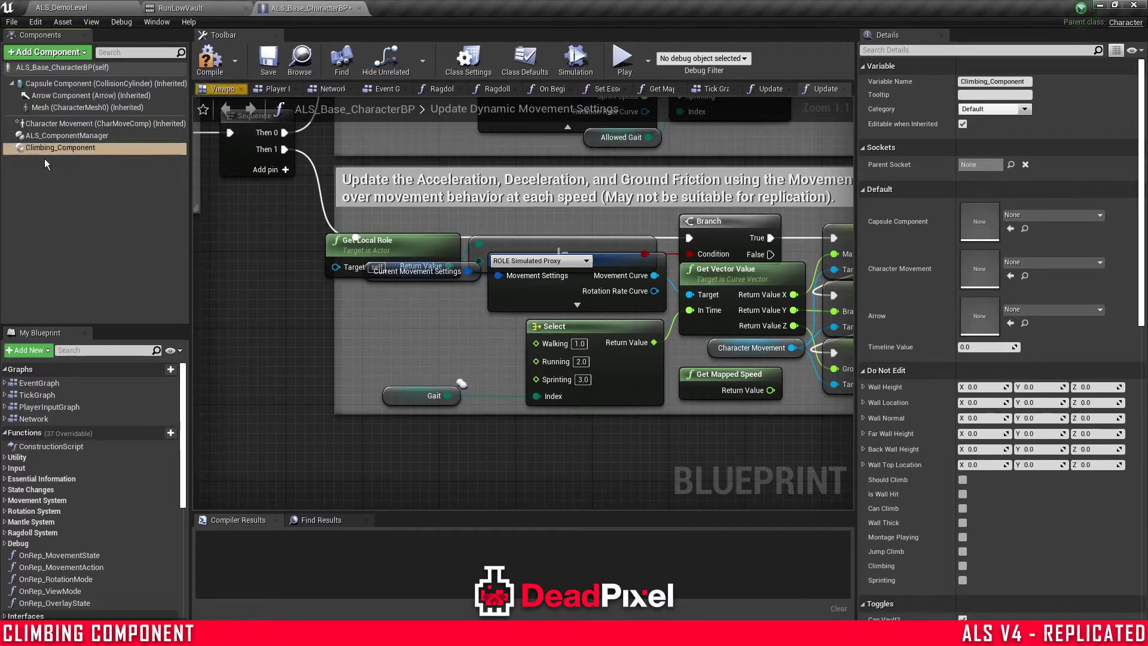
click(268, 62)
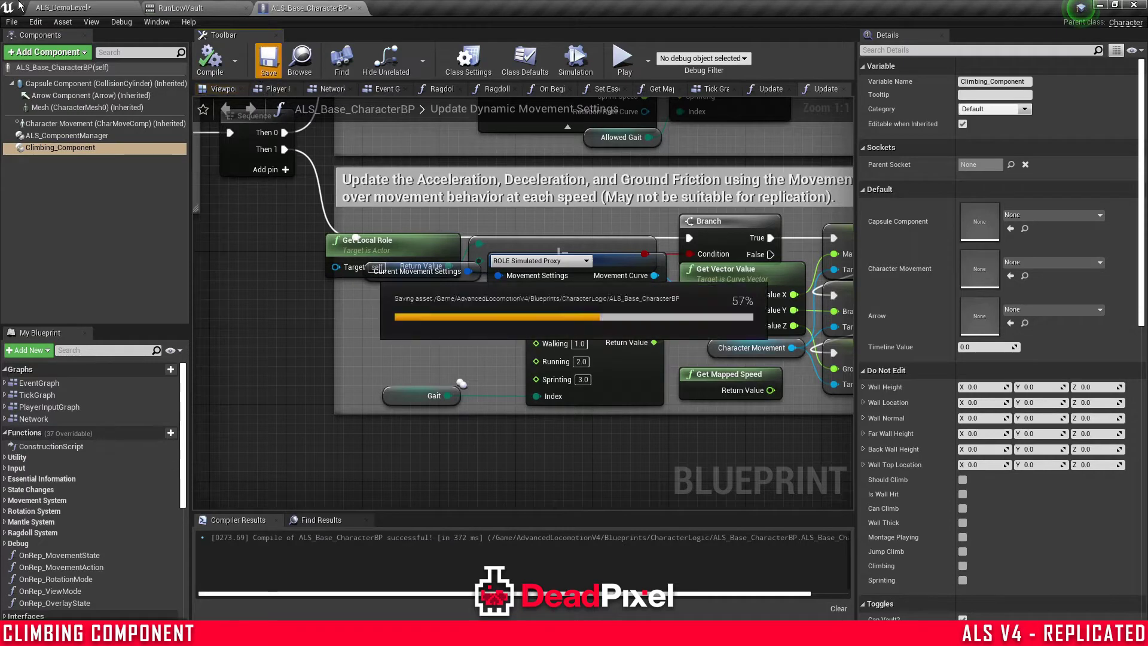
- Return to the demo level and collapse the AdvancedLocomotionV4 folder
click(77, 7)
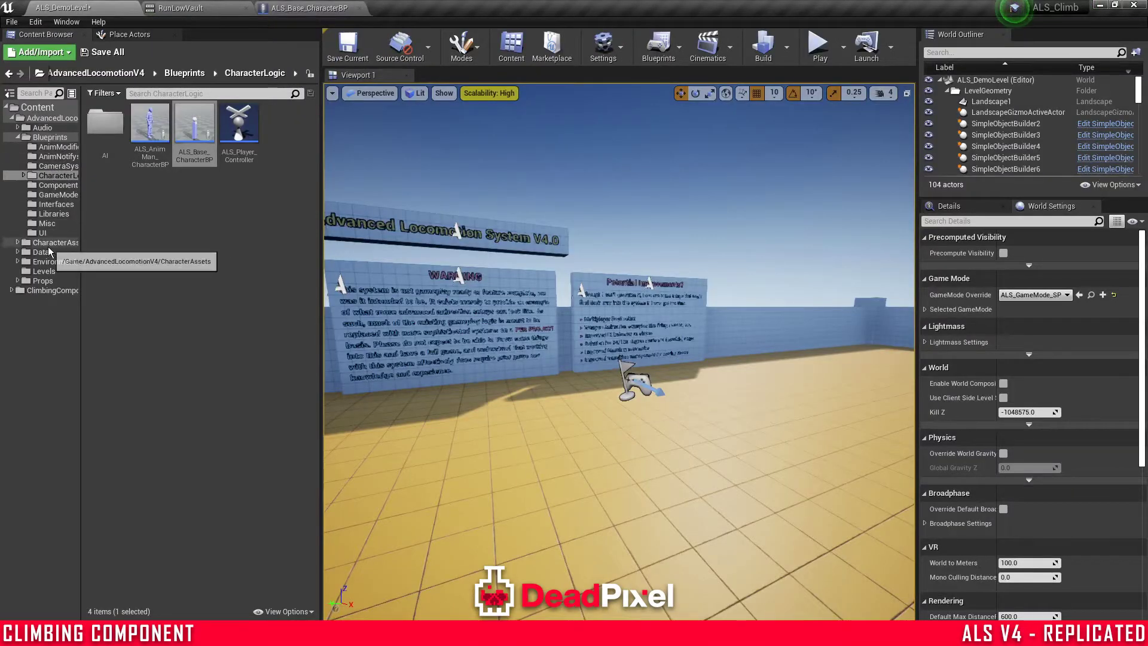
click(48, 247)
double_click(47, 119)
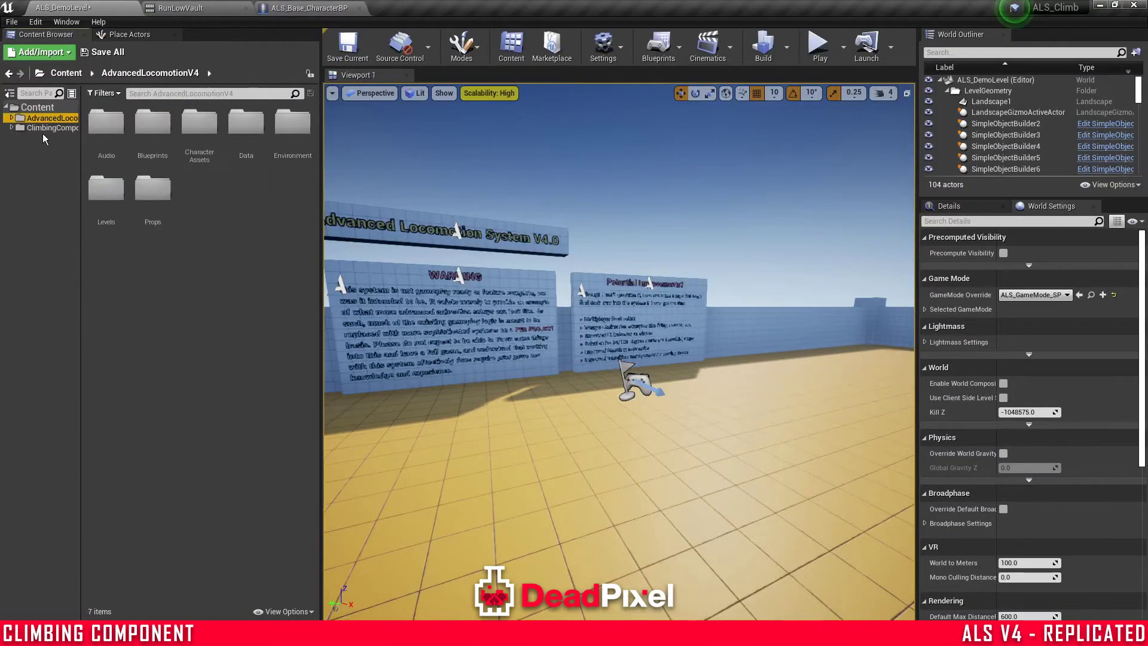
- Open BP_MasterCharacter from the climbing Blueprints and copy its WallTraceArrow component
click(50, 128)
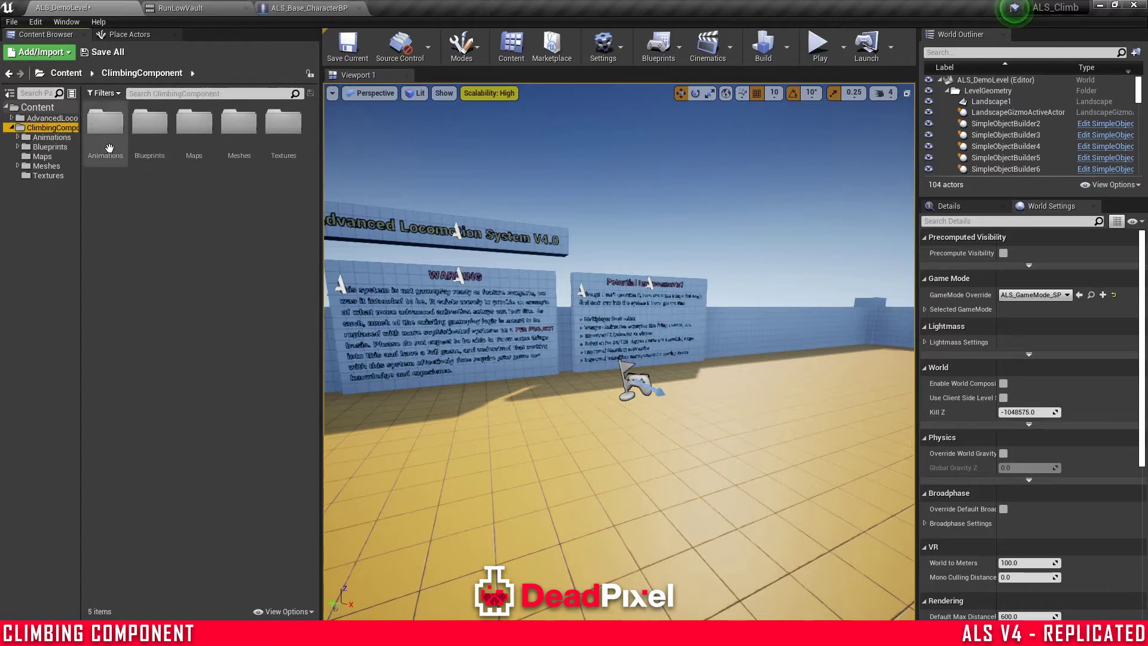
click(146, 156)
double_click(146, 156)
double_click(114, 132)
double_click(122, 139)
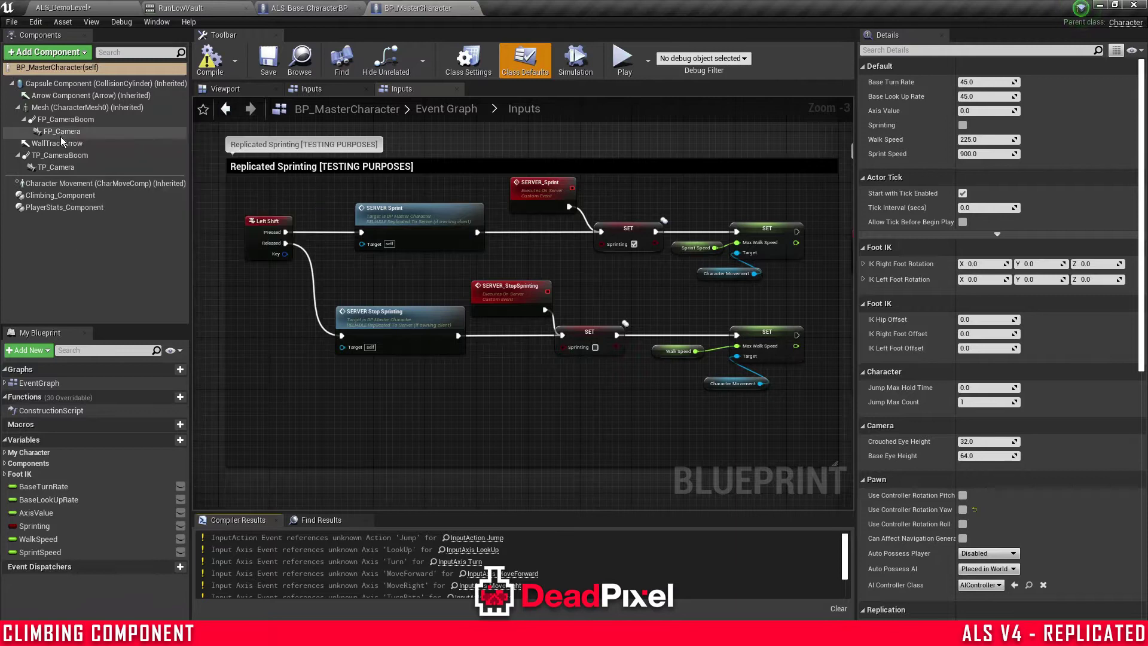
click(60, 143)
right_click(60, 144)
click(95, 206)
- Paste WallTraceArrow into ALS_Base_CharacterBP, attach it under the Mesh, and compile
click(298, 9)
right_click(37, 99)
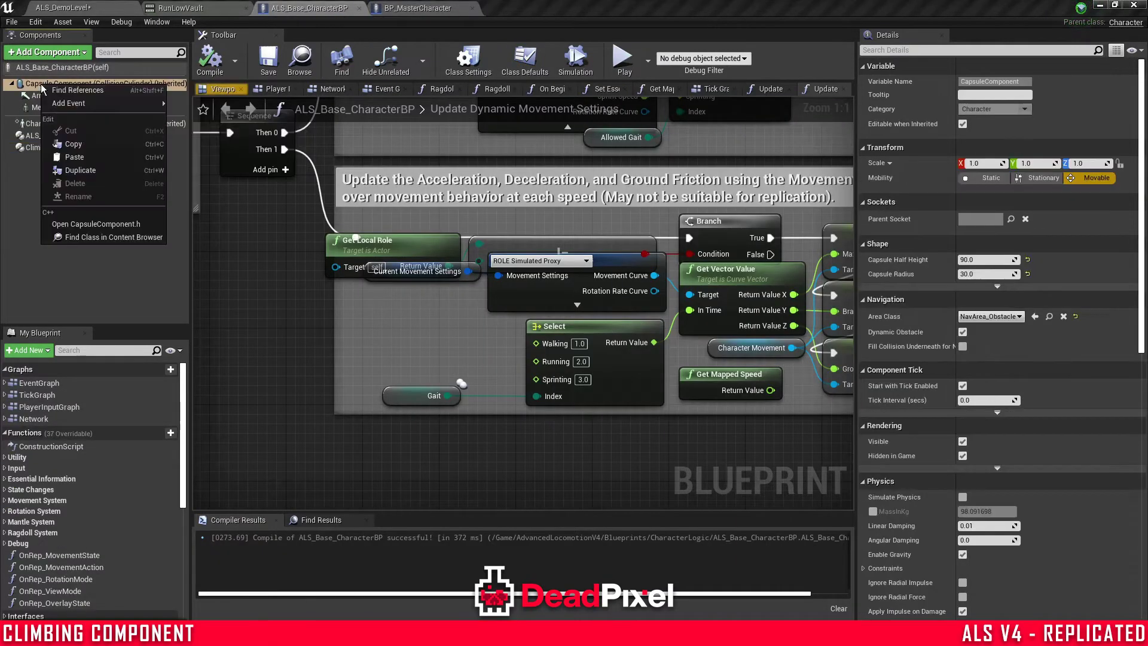
click(53, 128)
drag(53, 128, 60, 109)
click(220, 88)
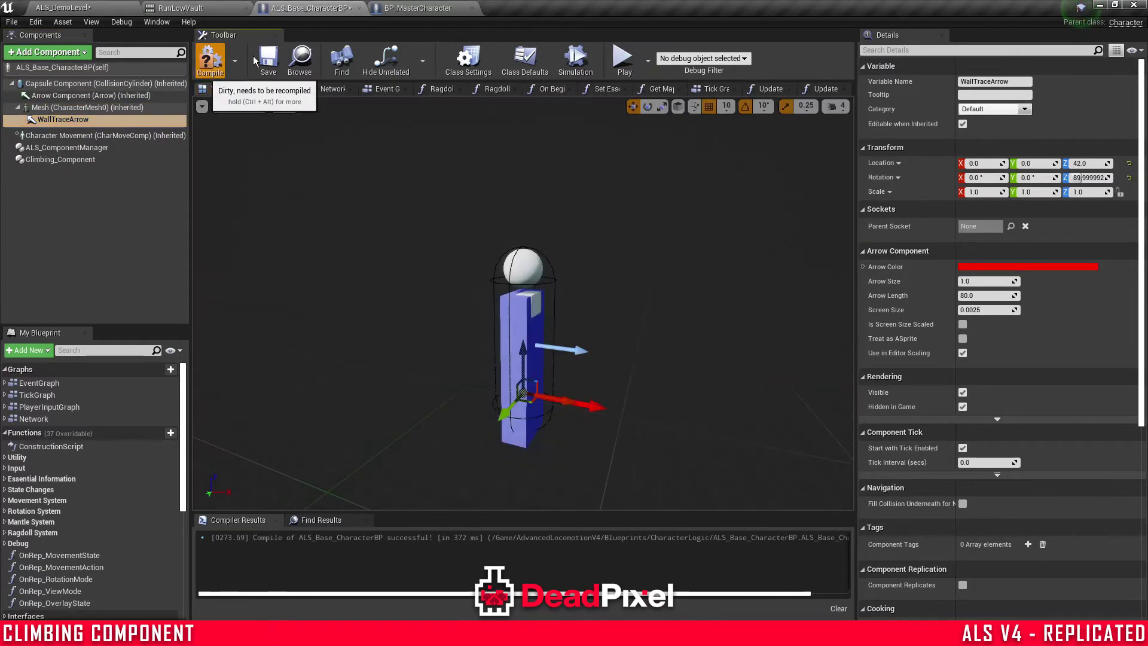
click(209, 61)
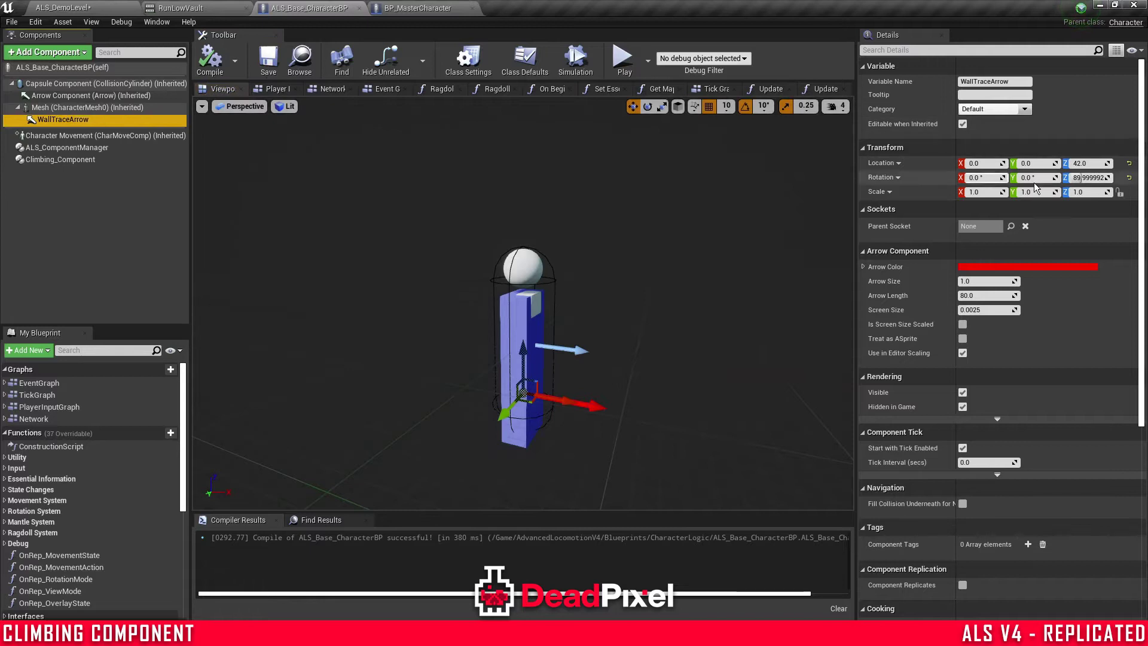
- Set the arrow's Location Z to 50 and Rotation Z to 90, then save
click(1075, 163)
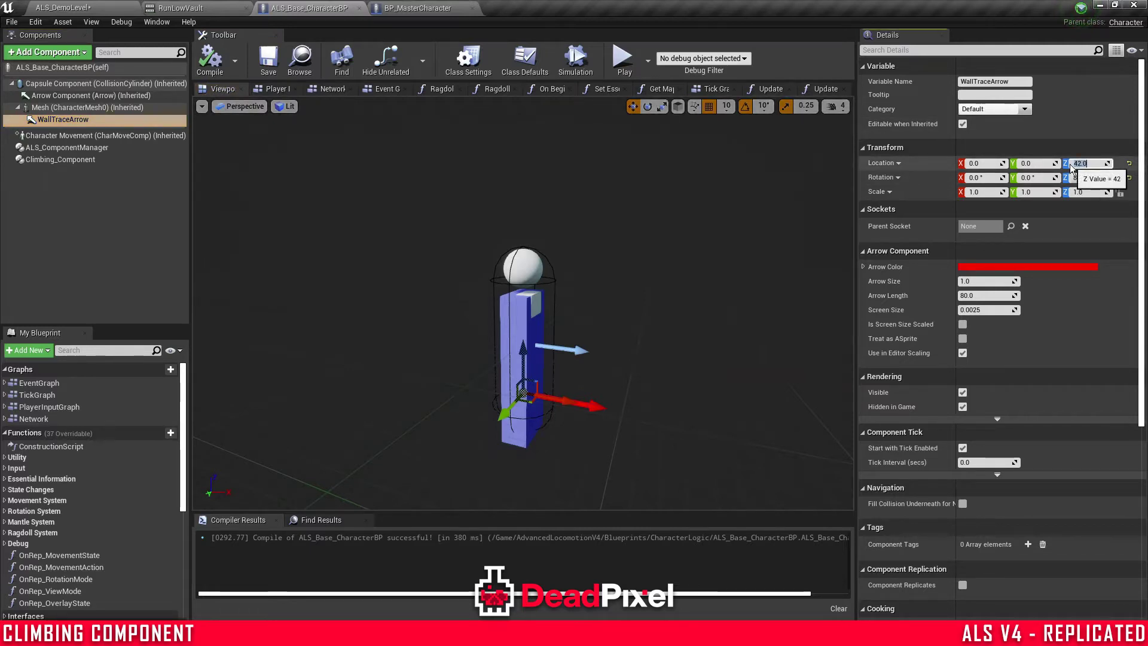
key(Return)
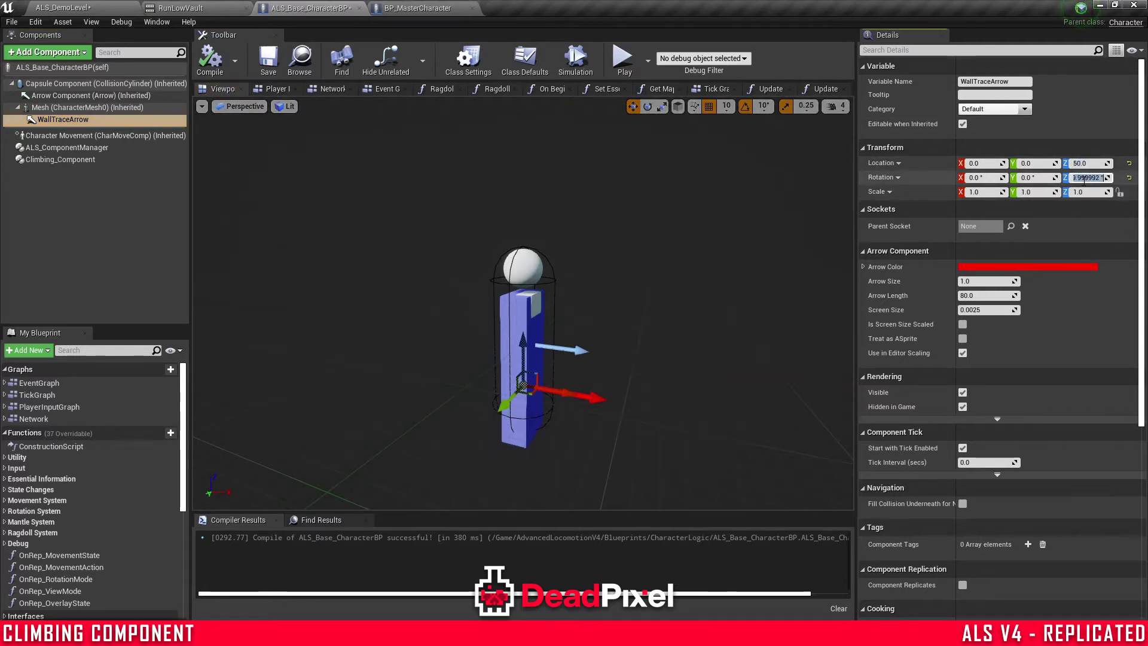
click(210, 60)
click(269, 60)
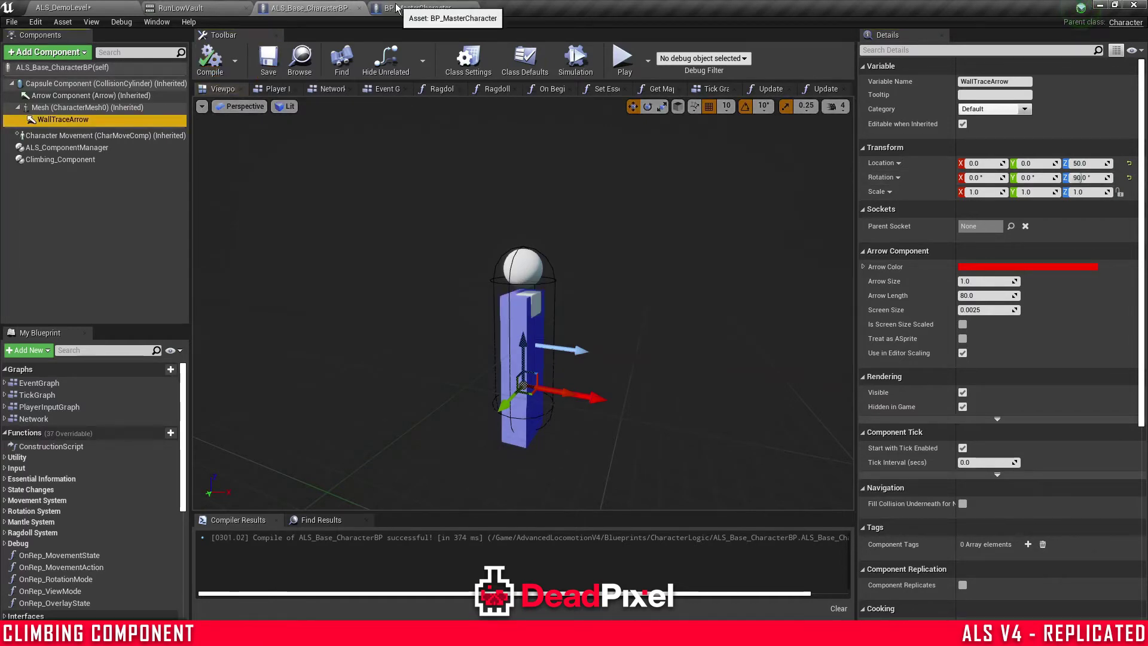
click(418, 8)
scroll(318, 197, down, 3)
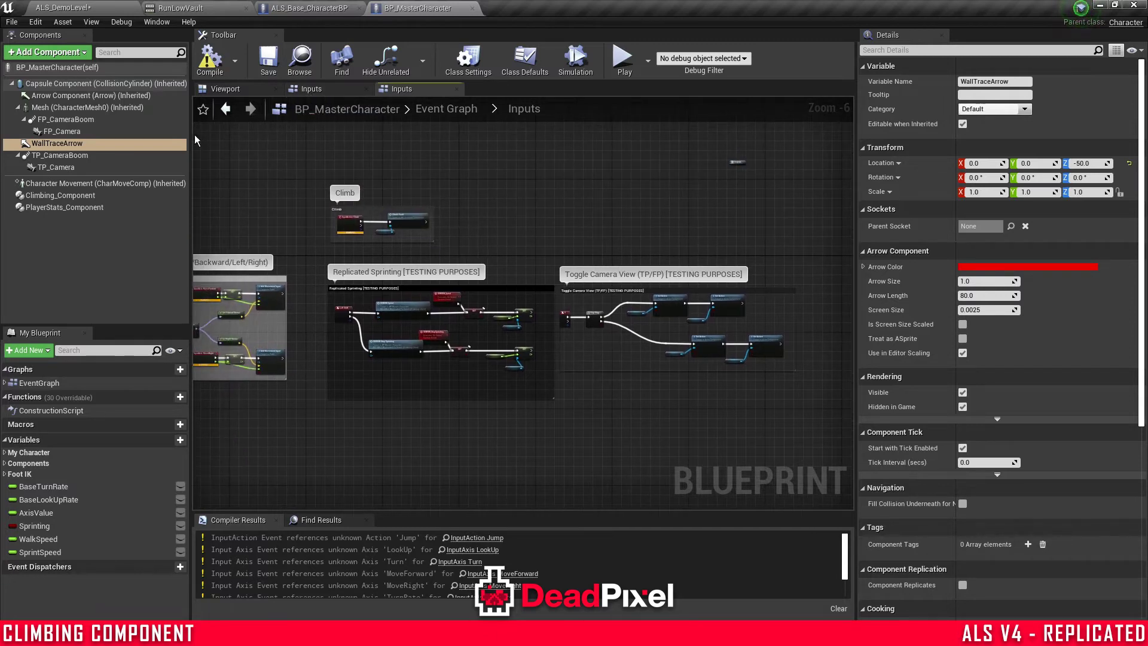
- Select the Initialize Components nodes with Init Character in BP_MasterCharacter's Begin Play graph
double_click(39, 383)
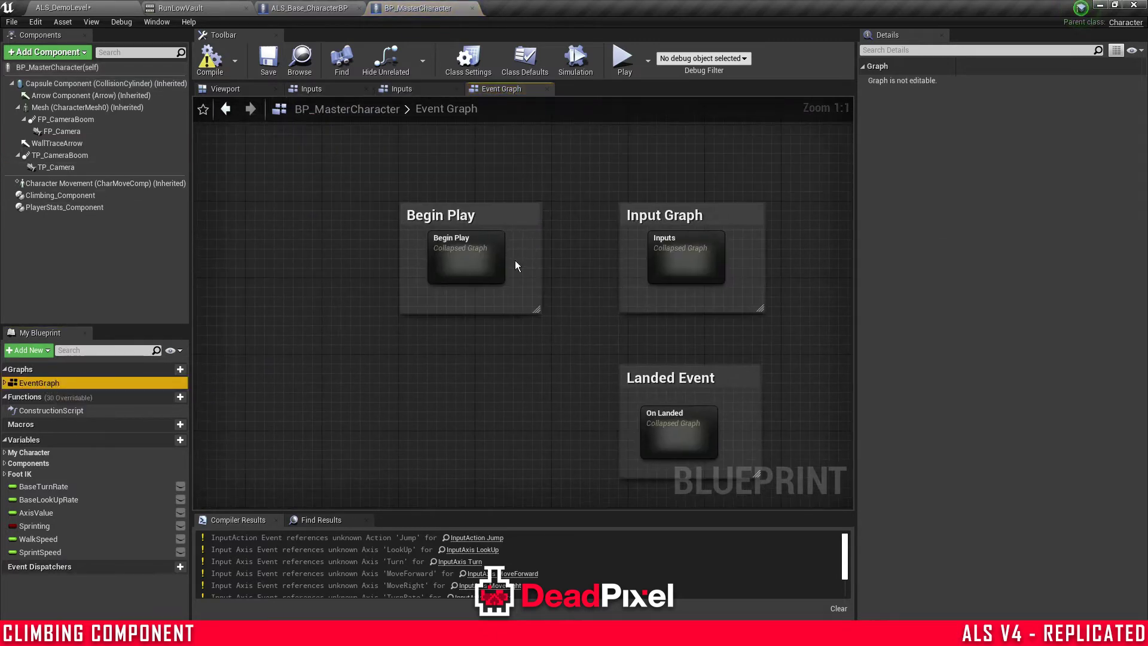
double_click(466, 264)
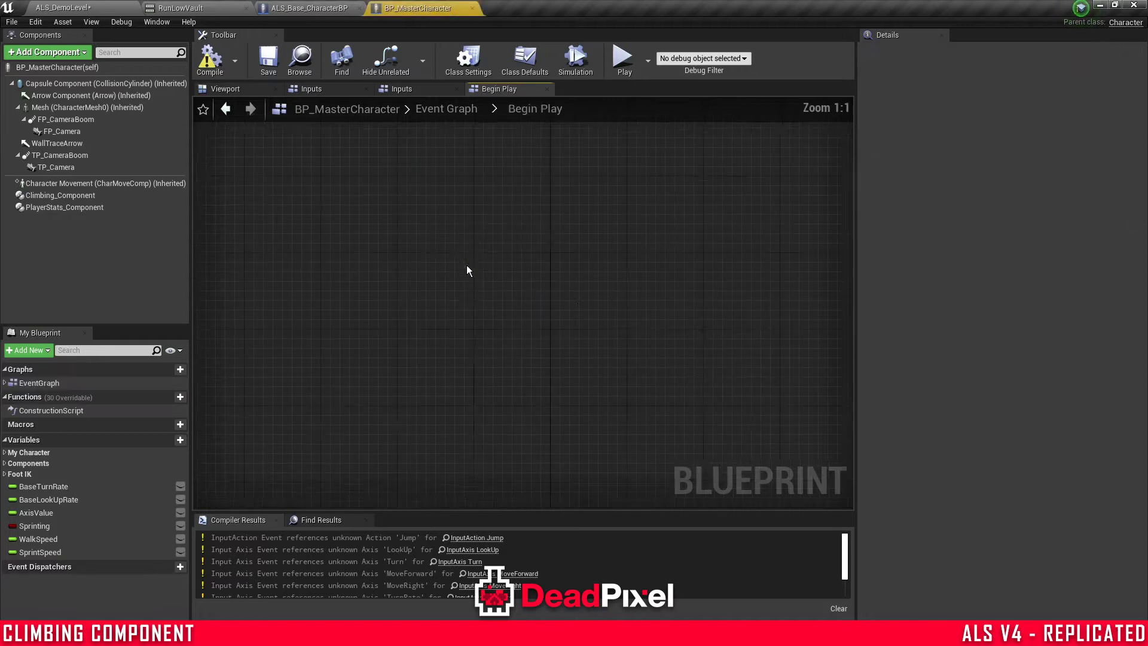
drag(411, 176, 637, 445)
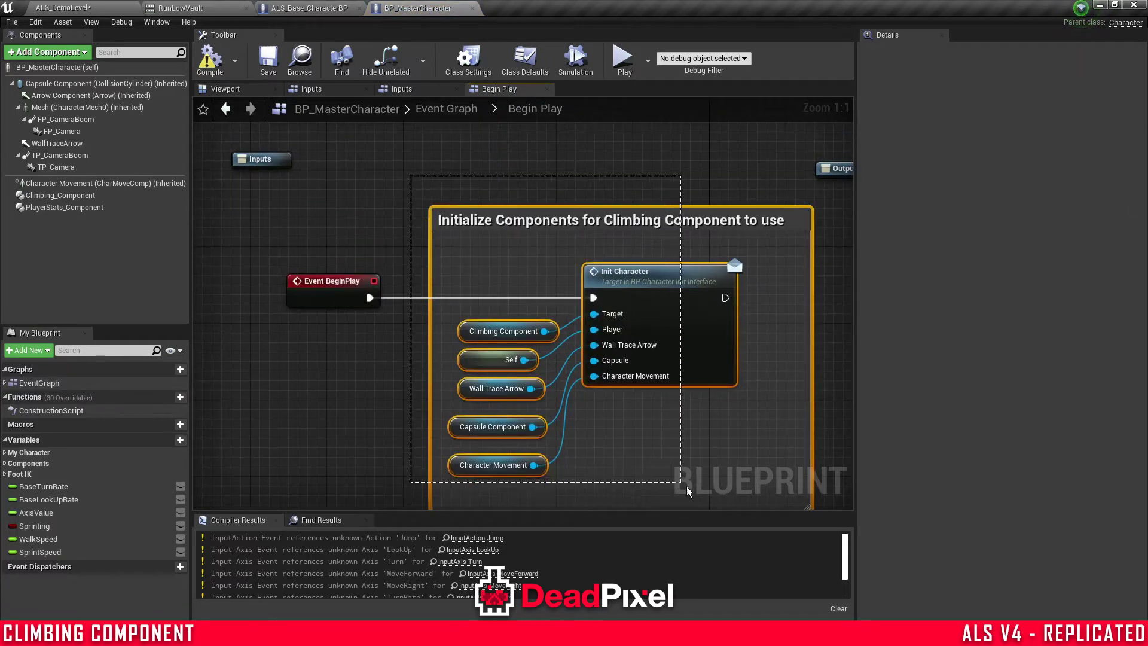
drag(691, 489, 787, 465)
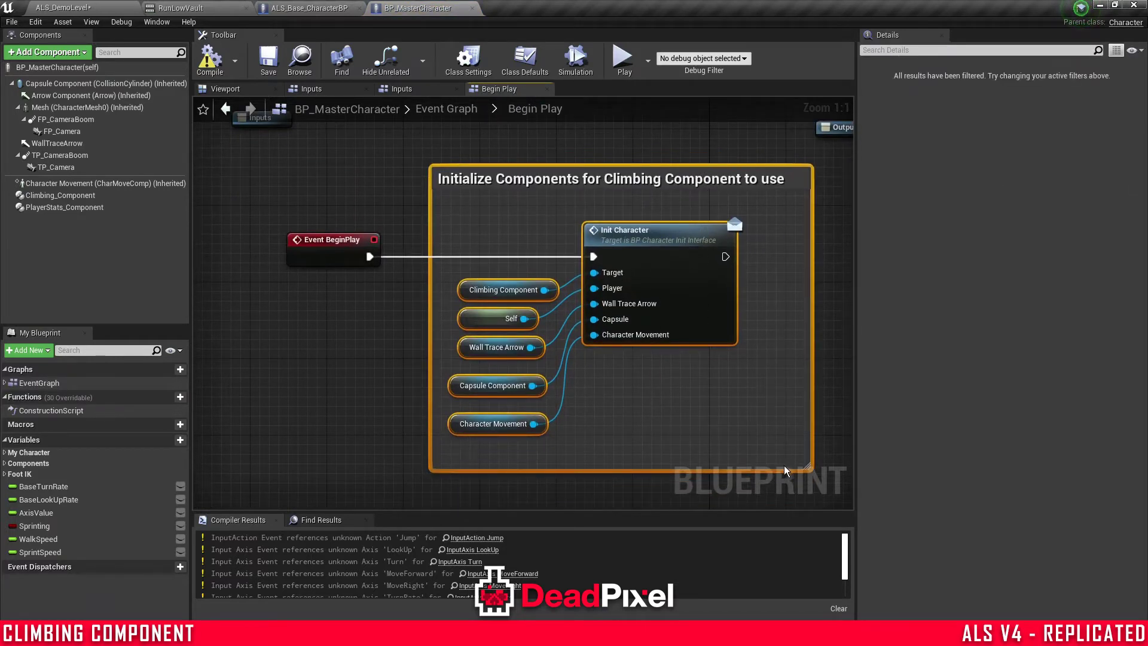
click(309, 8)
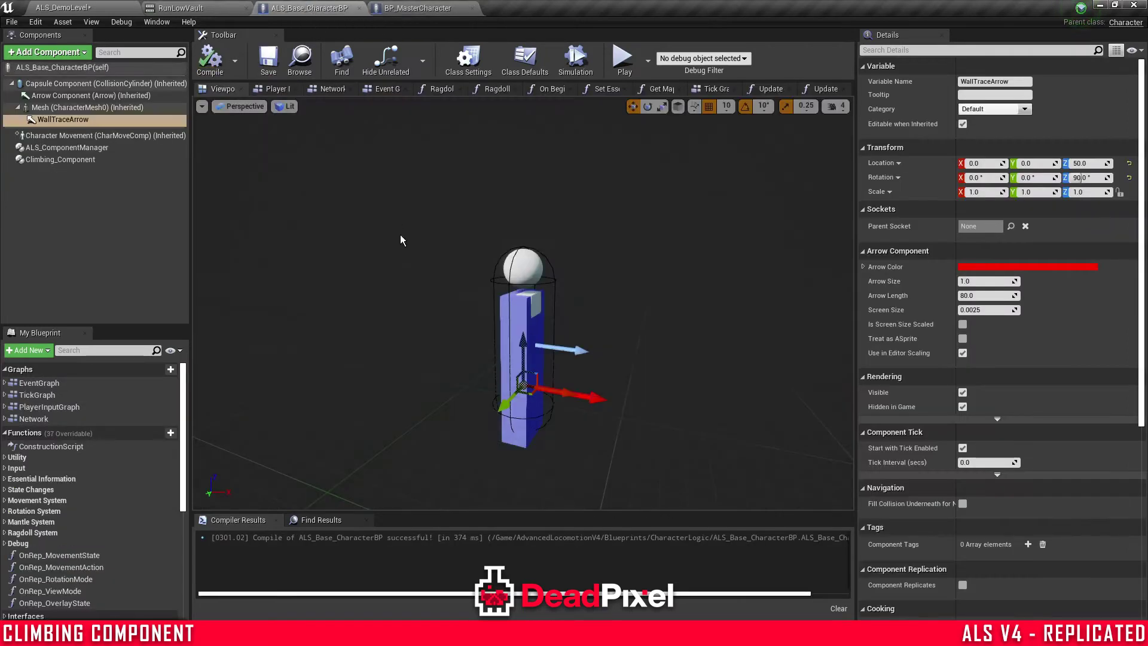
- Paste the Initialize Components block into ALS_Base_CharacterBP's On Begin Play, below Fix Ragdoll
double_click(39, 383)
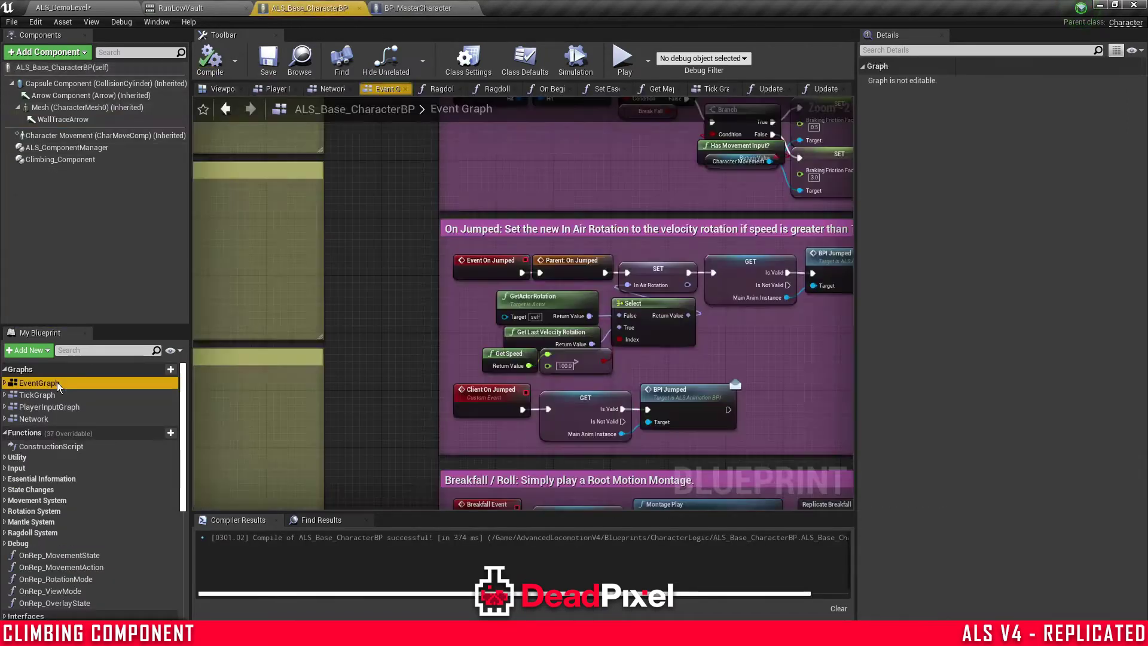
scroll(403, 402, down, 4)
right_drag(403, 402, 554, 384)
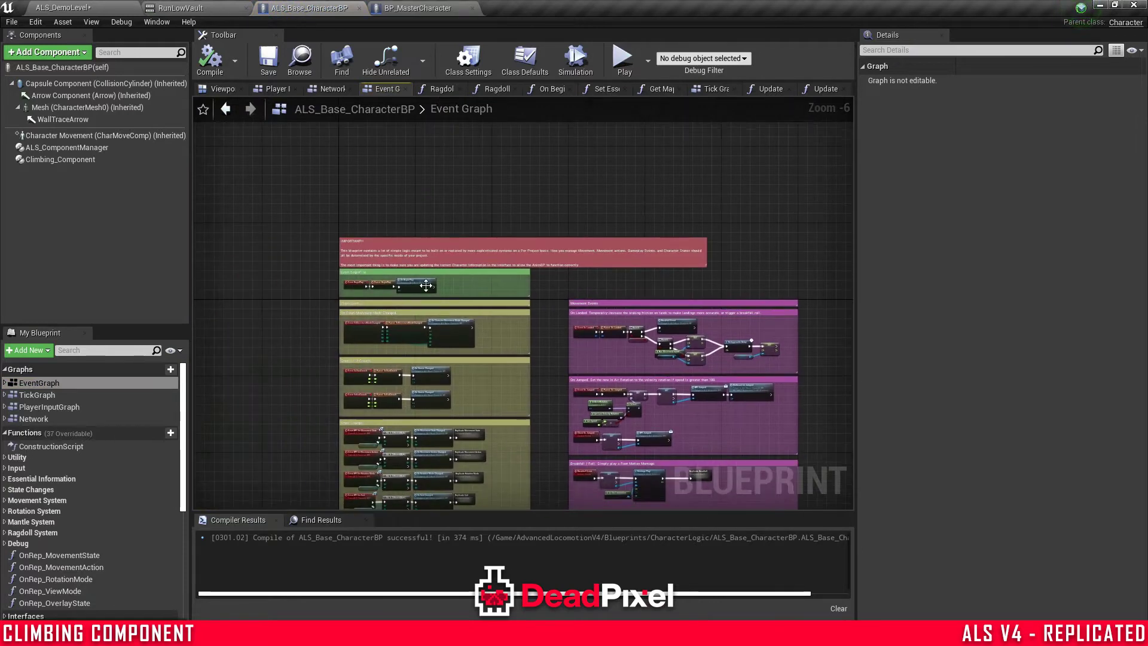
scroll(421, 285, up, 4)
double_click(400, 278)
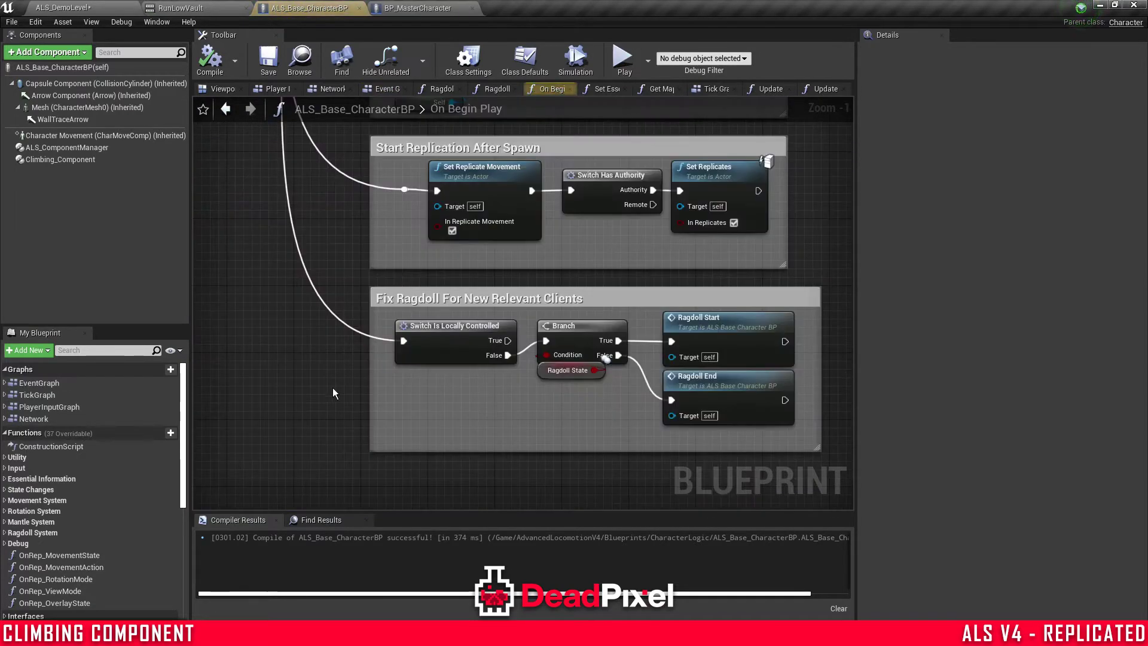
scroll(488, 368, down, 2)
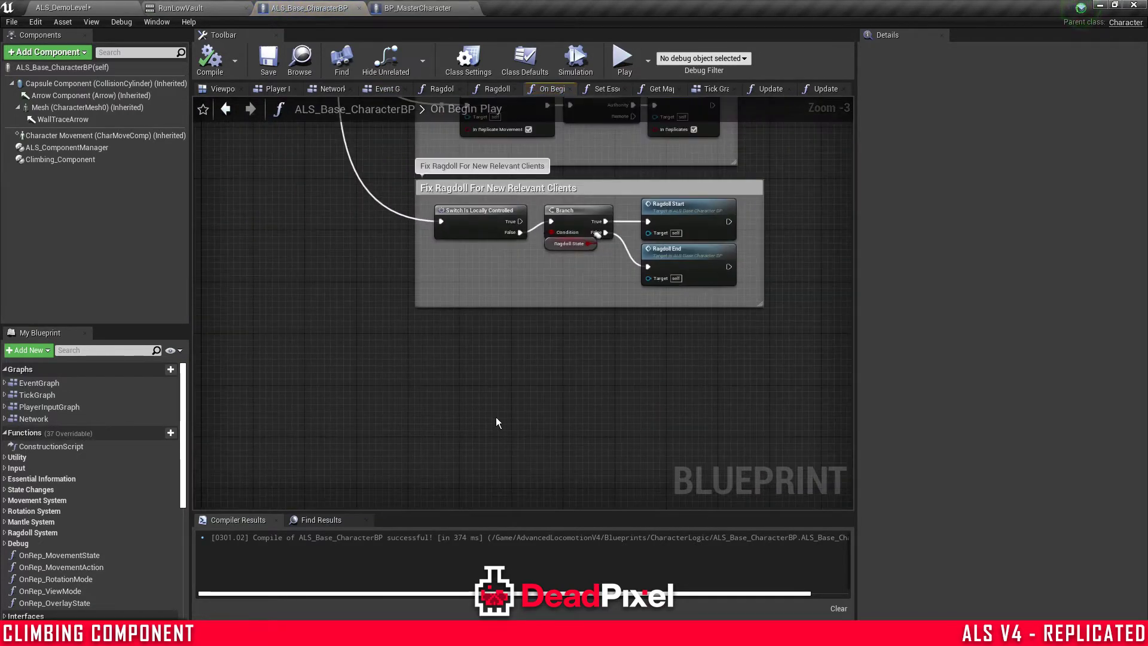
key(ctrl+v)
drag(519, 345, 448, 347)
- Wire a new Sequence output through a reroute to Init Character, then compile and save
scroll(334, 353, down, 3)
scroll(440, 209, up, 4)
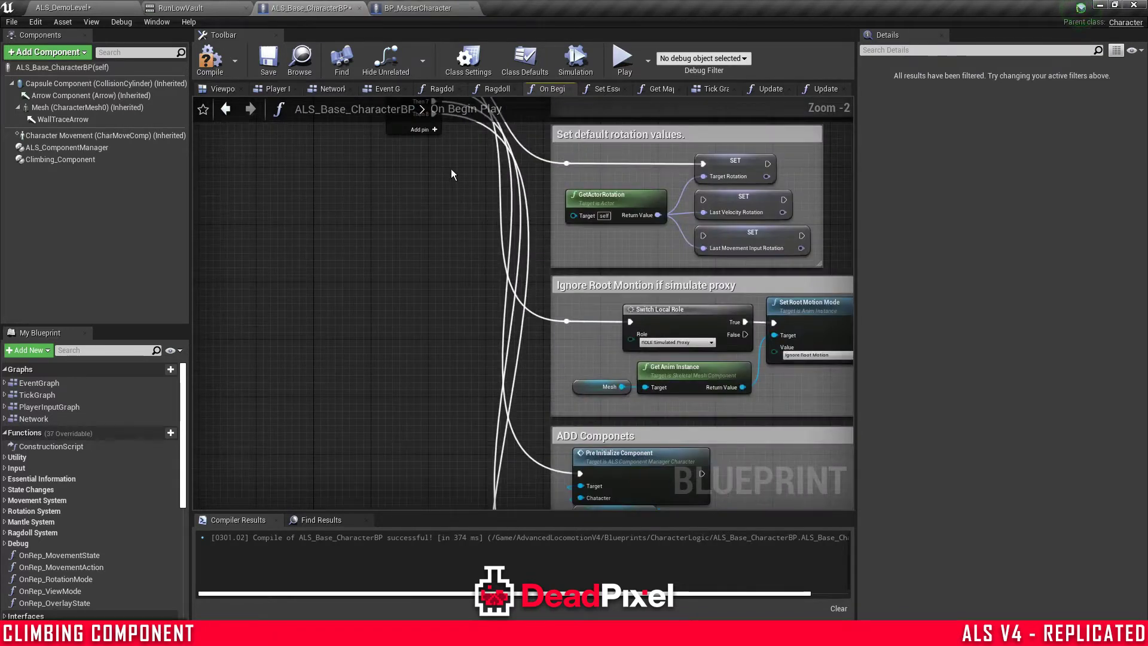
click(435, 202)
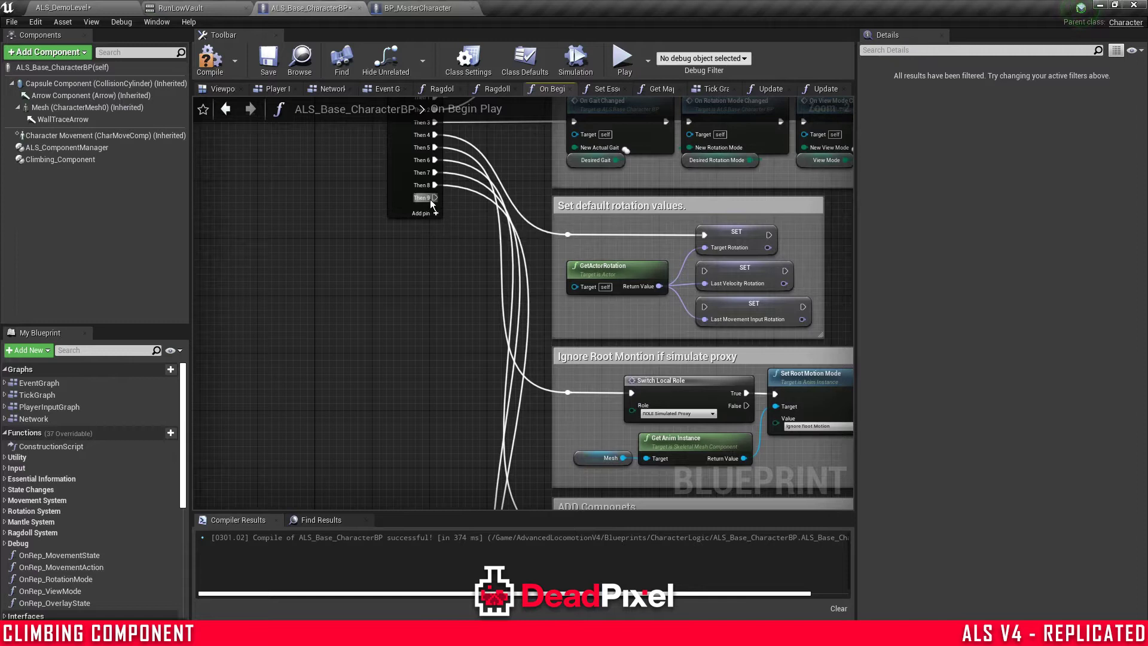
drag(430, 198, 679, 339)
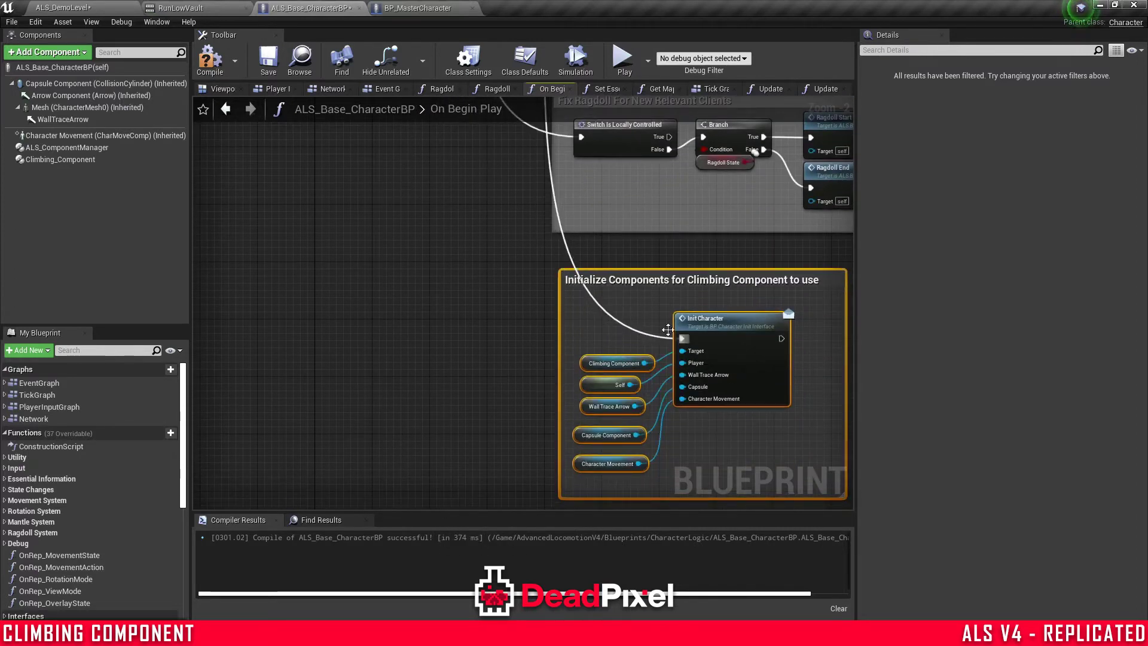
double_click(565, 250)
drag(565, 250, 587, 344)
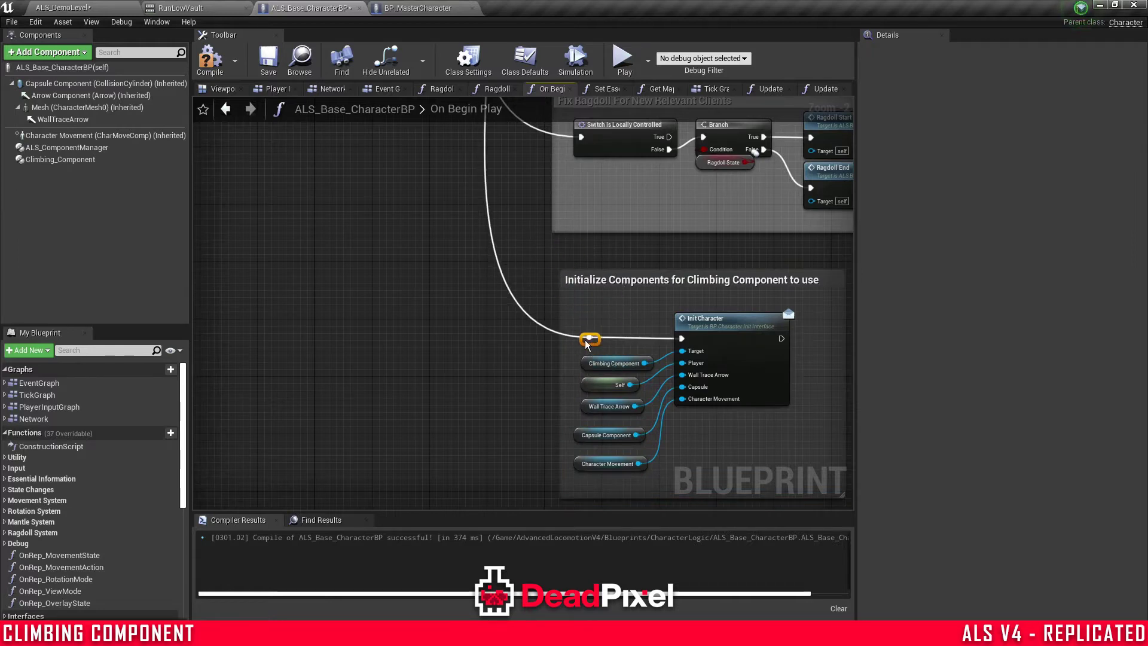
click(211, 62)
click(268, 62)
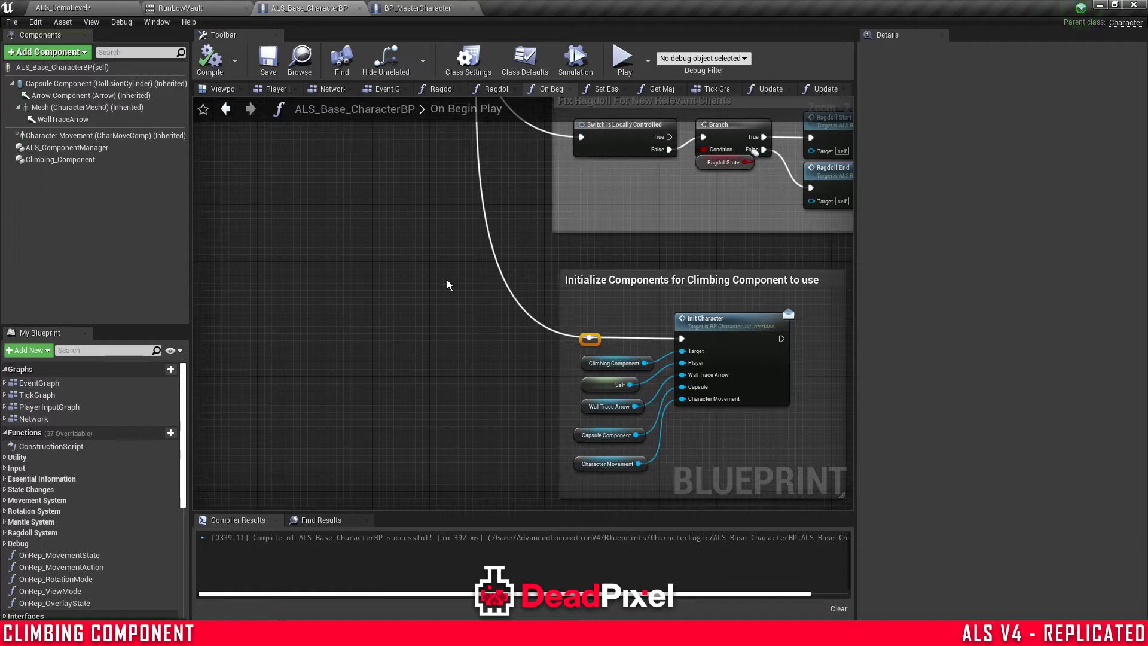
- Review the On Begin Play comment blocks and the Climbing_Component variable's properties
scroll(450, 290, down, 6)
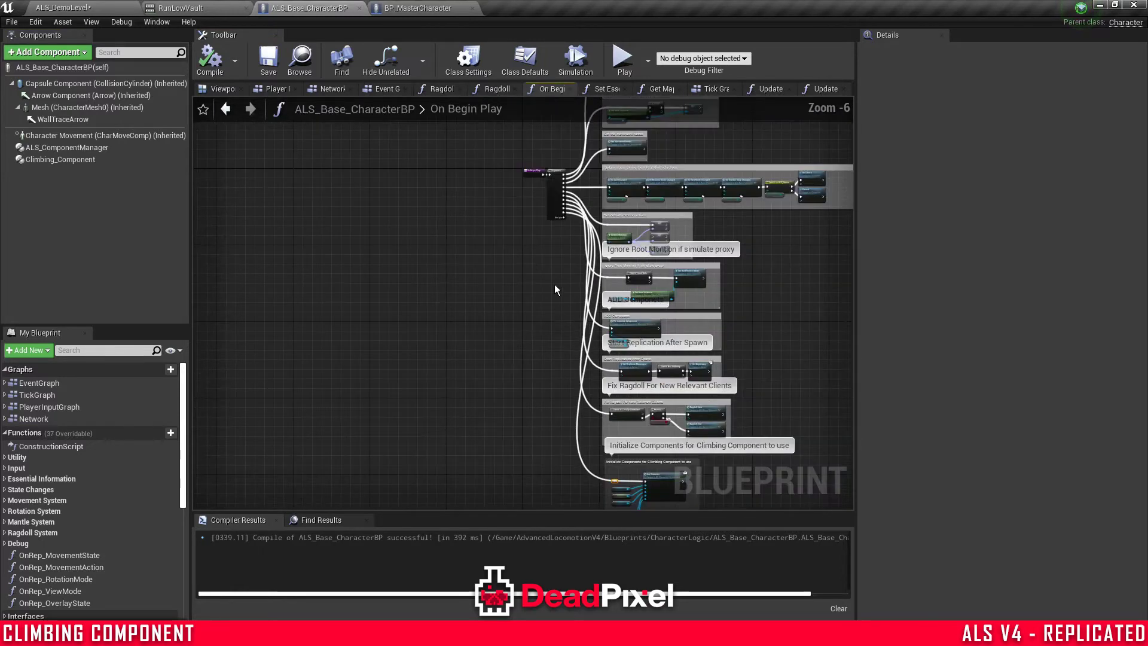
mouse_move(385, 180)
right_down()
mouse_move(335, 137)
mouse_move(403, 171)
right_up()
right_drag(472, 185, 433, 246)
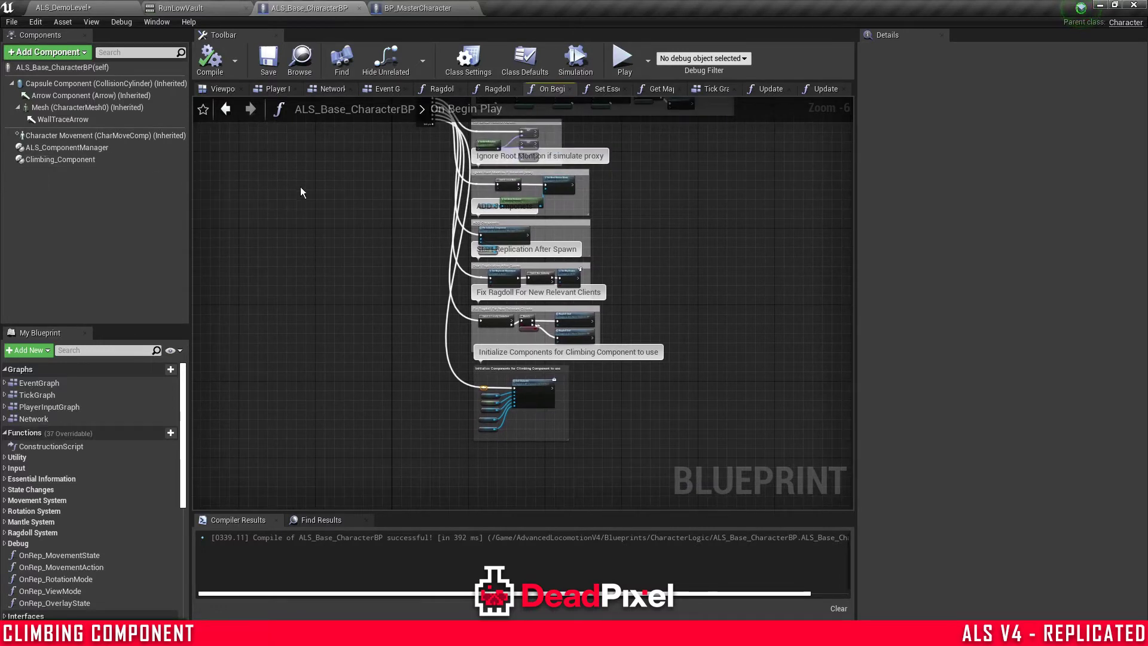
click(121, 160)
click(339, 233)
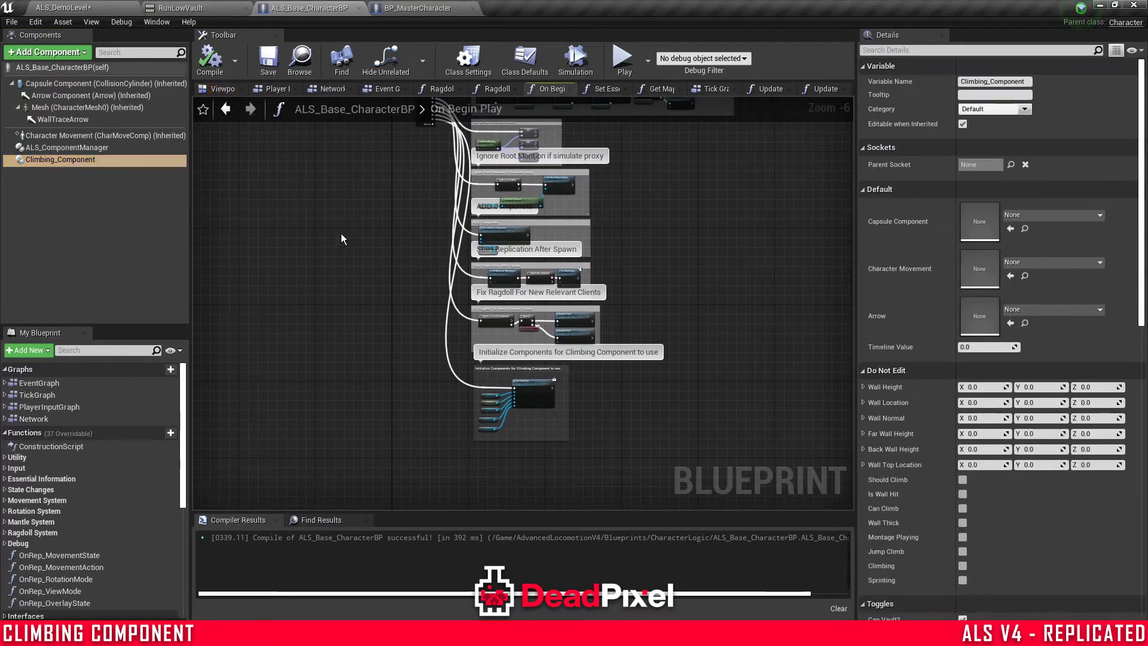
- Save ALS_DemoLevel and ALS_Mannequin_Skeleton, then expand Mantle System in ALS_Base_CharacterBP
click(96, 6)
click(102, 52)
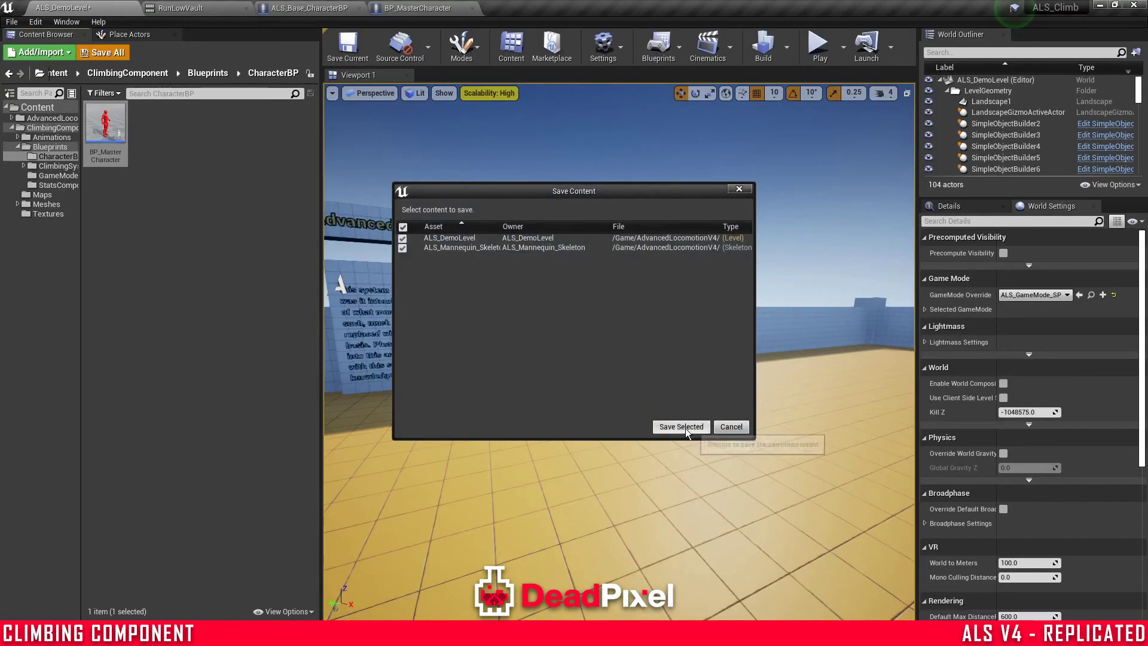
click(678, 445)
click(227, 244)
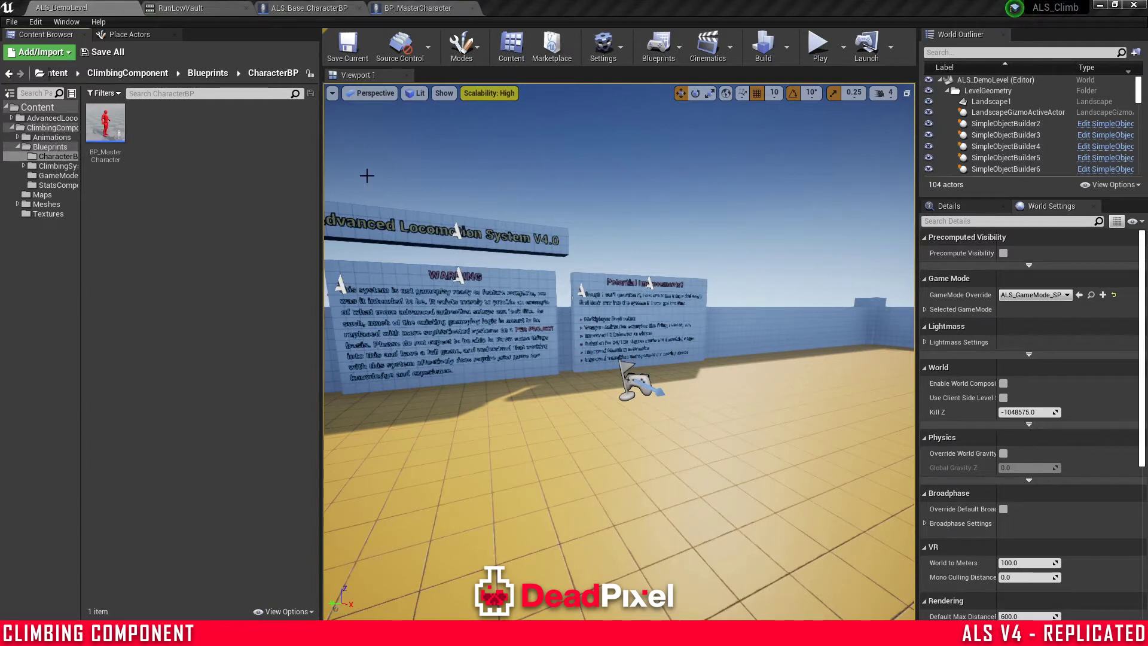
click(308, 7)
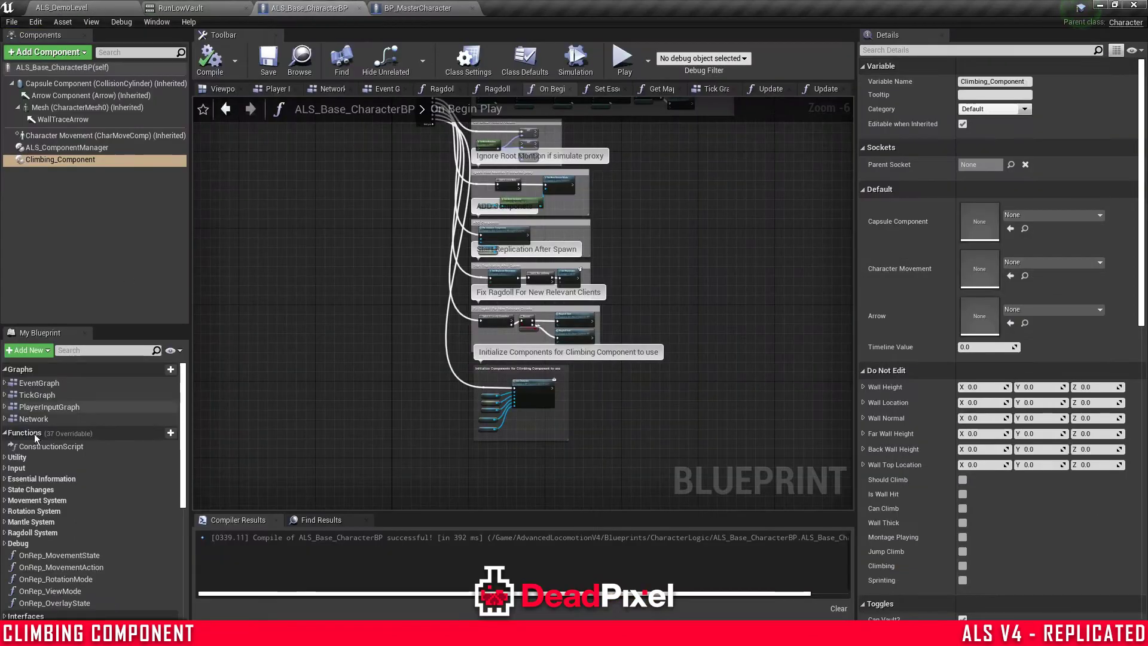
click(18, 522)
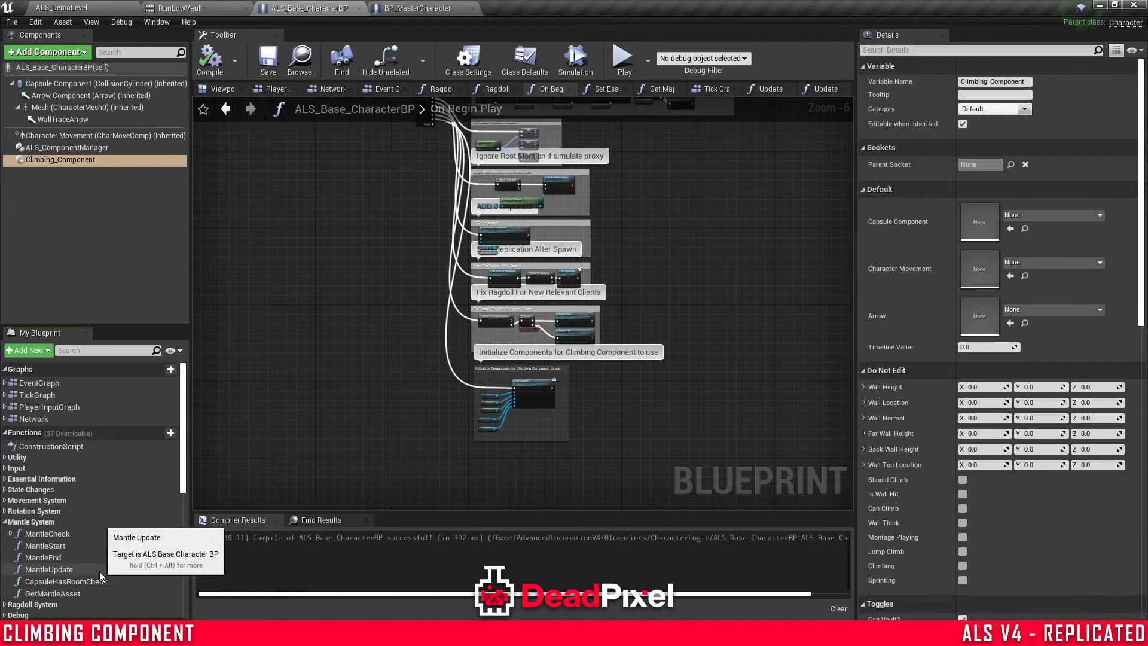
- Find MantleCheck's references and jump to its use in the Player Input Graph
right_click(70, 529)
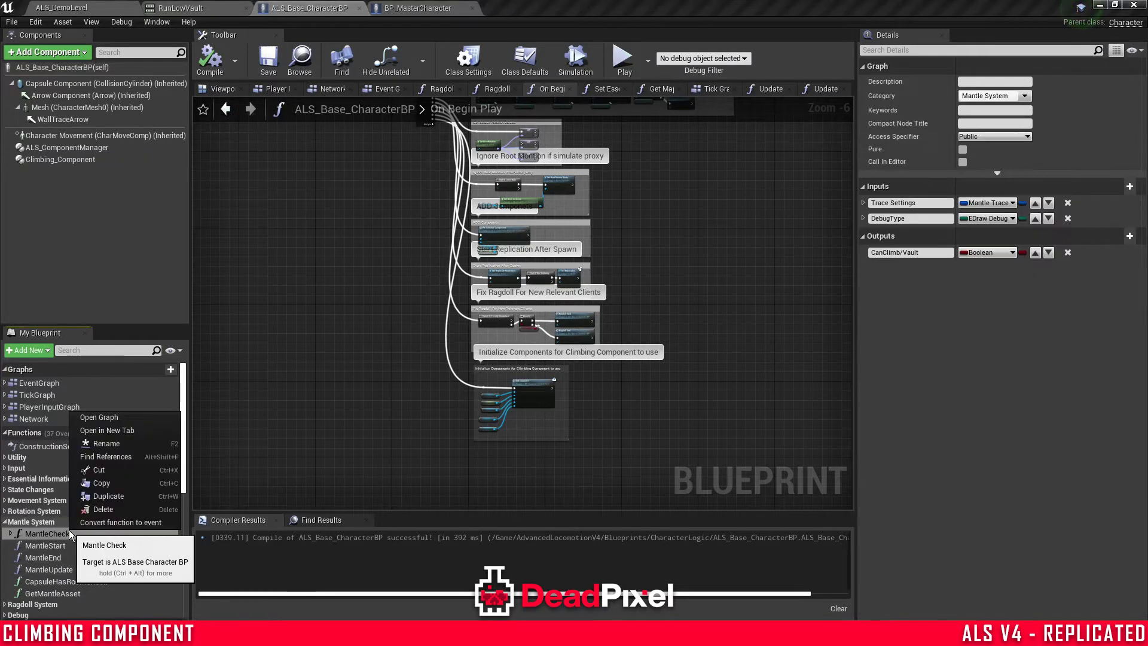
click(118, 458)
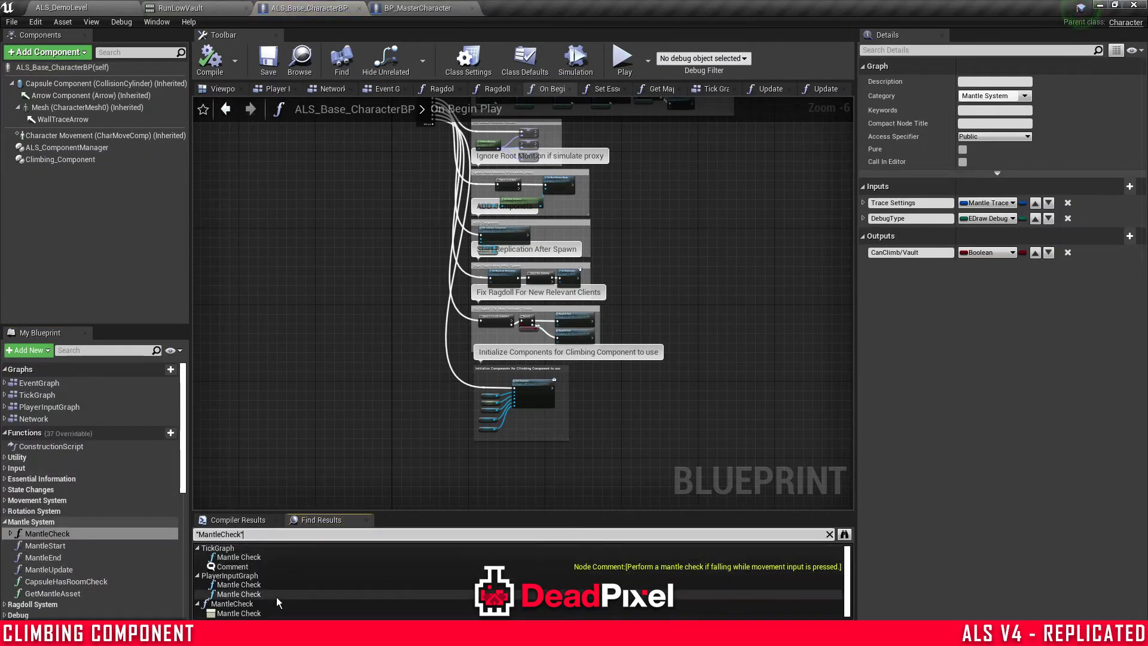
click(239, 584)
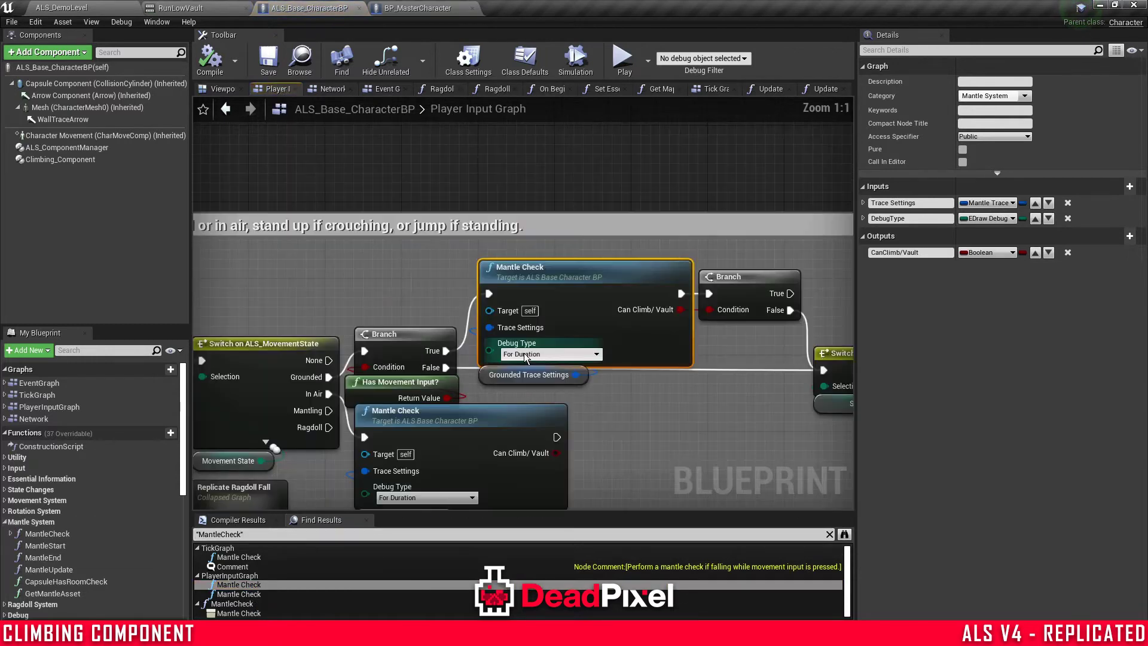
- Add a Climbing_Component getter with a Climb/ Vault call and route it into the Branch
drag(85, 162, 494, 167)
right_drag(533, 160, 437, 248)
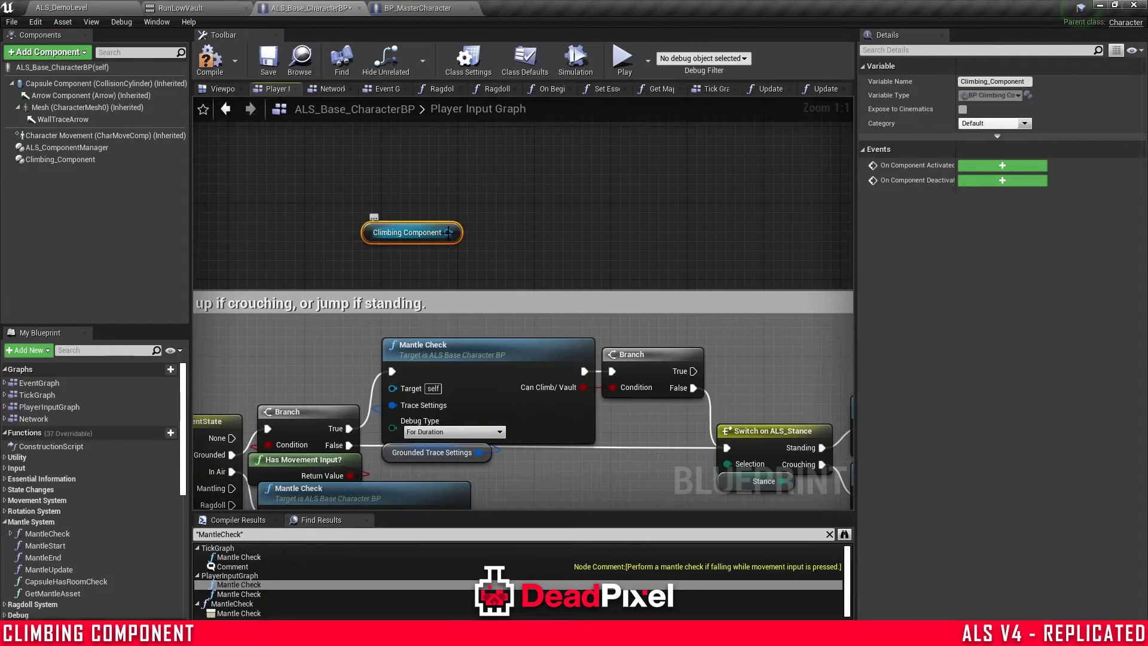
drag(449, 233, 511, 168)
text(climb)
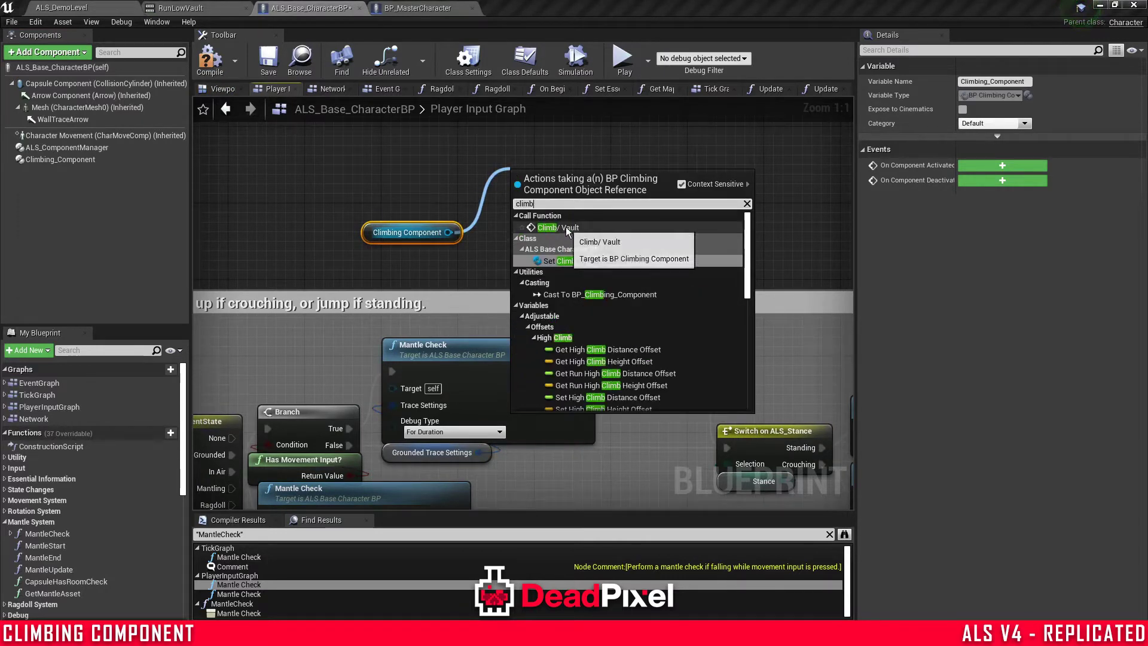
click(555, 227)
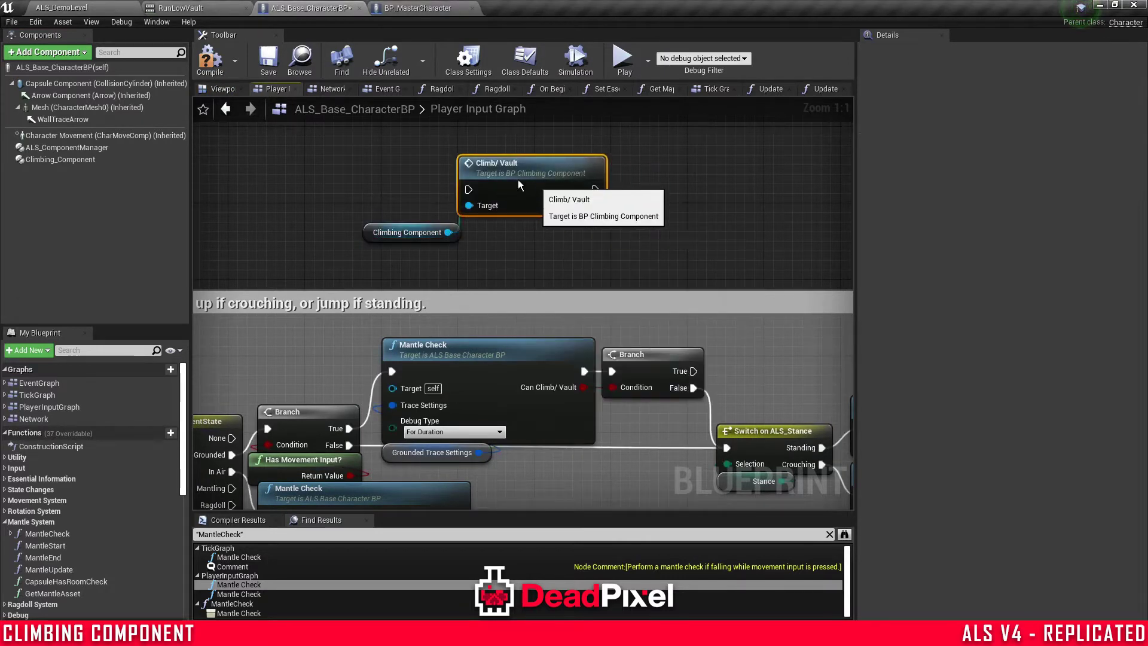
drag(499, 179, 474, 193)
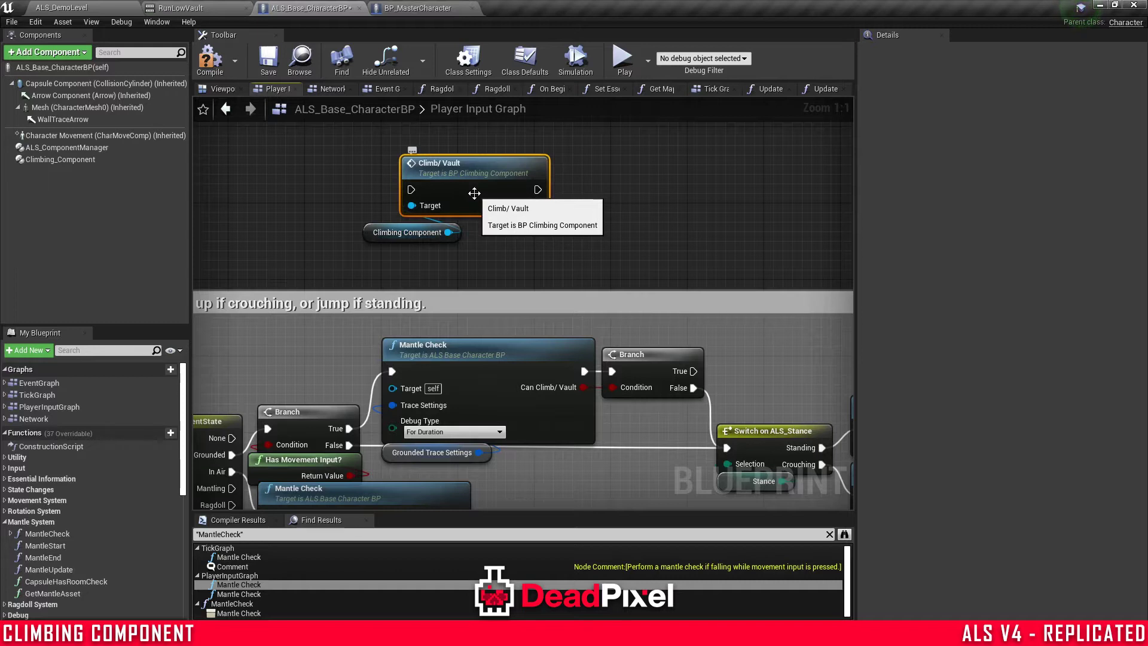
ctrl+drag(392, 372, 411, 189)
ctrl+drag(586, 370, 537, 190)
- Delete the old Mantle Check and Grounded Trace Settings nodes
drag(507, 371, 447, 311)
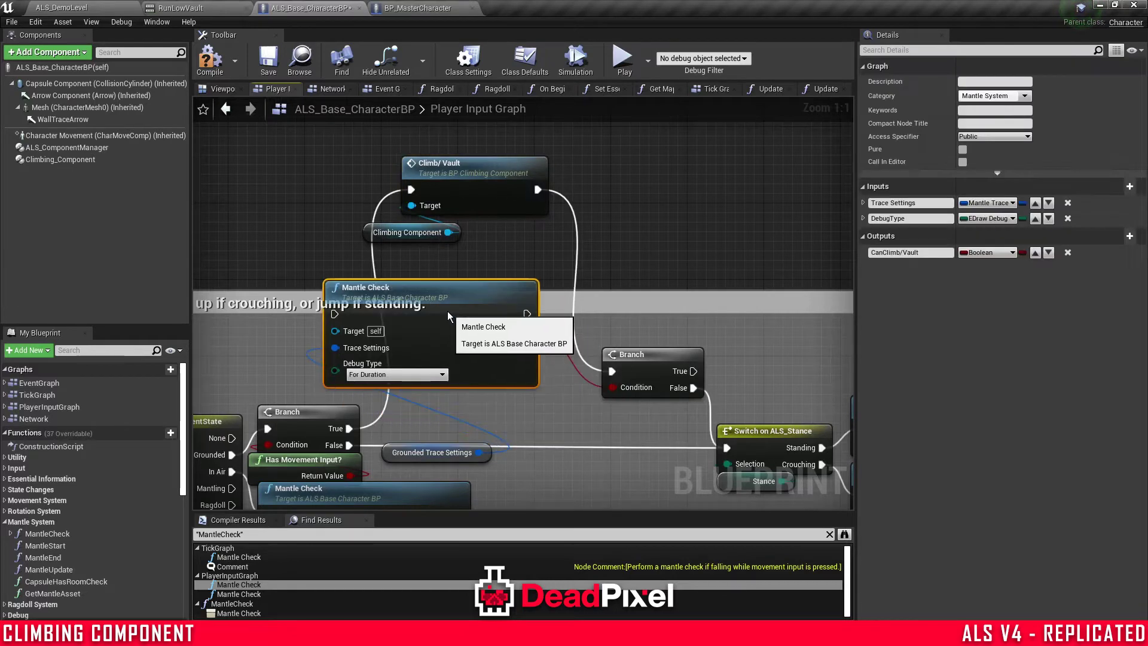
key(Delete)
click(414, 459)
key(Delete)
- Add a Can Climb getter from the component and connect it to the Branch condition
mouse_move(382, 166)
mouse_down()
mouse_move(462, 223)
mouse_move(462, 404)
mouse_move(498, 440)
mouse_up()
text(climb)
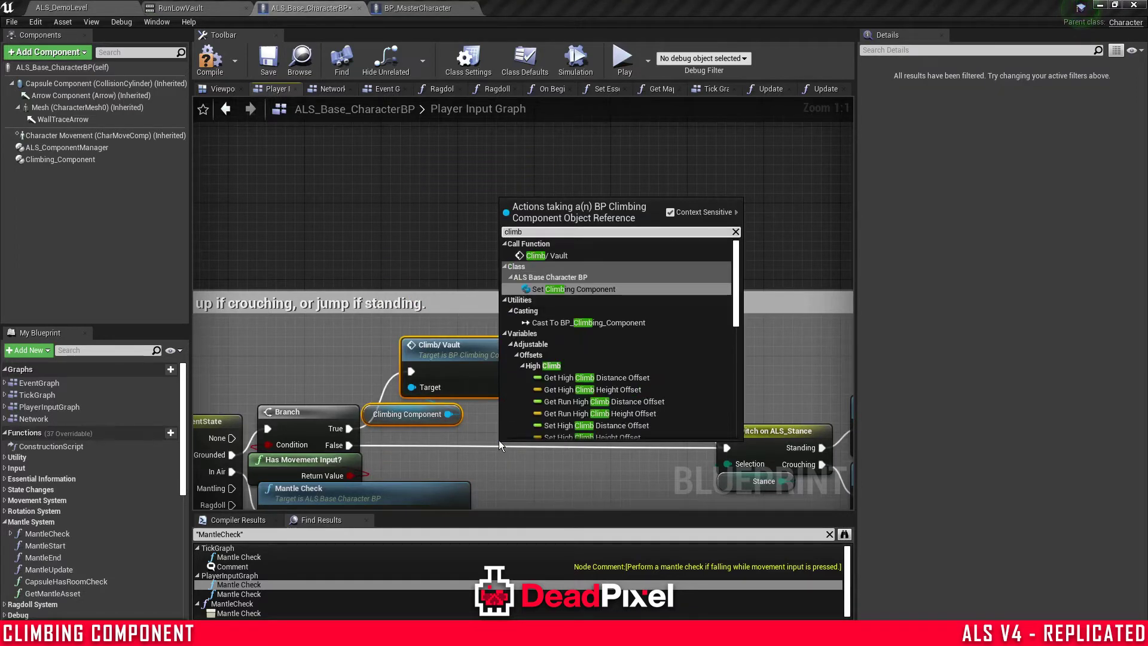
drag(736, 319, 735, 436)
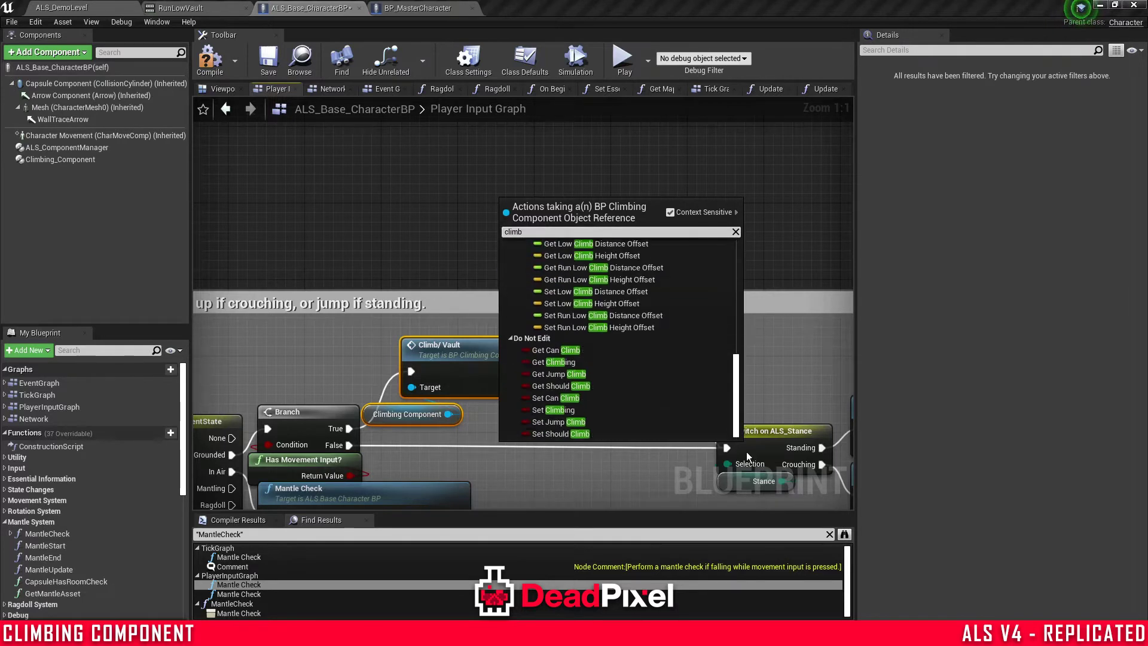
click(570, 353)
drag(560, 459, 612, 388)
click(589, 475)
right_drag(587, 474, 607, 409)
- Copy the Climb/ Vault and Climbing Component nodes, paste them, and wire them to In Air
scroll(555, 418, down, 1)
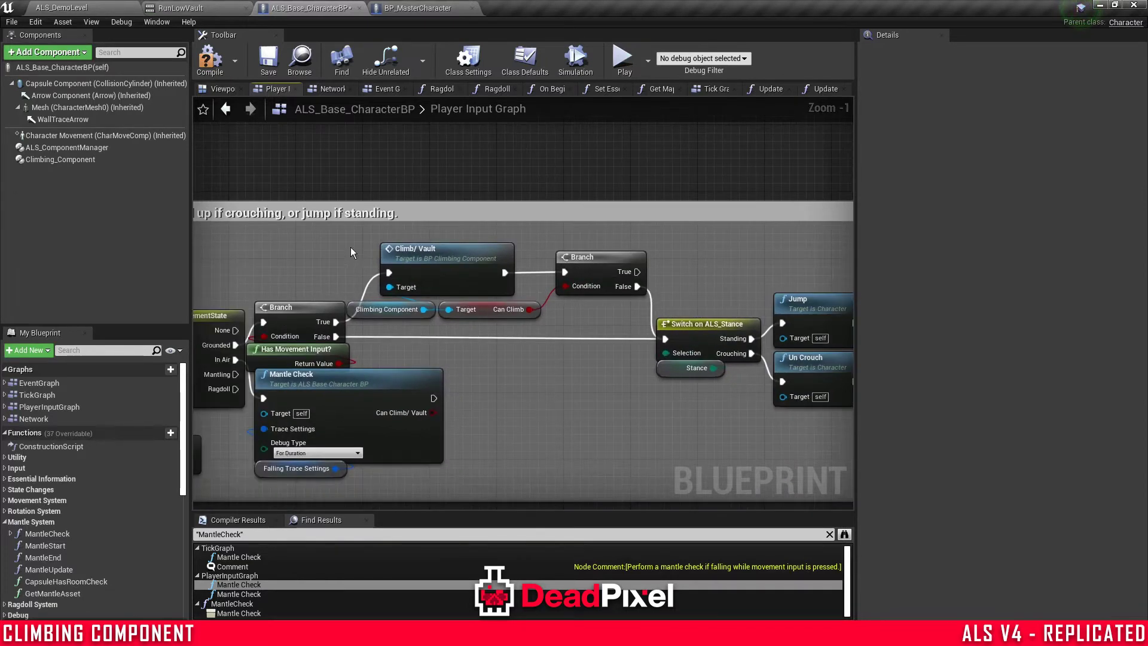
drag(400, 316, 401, 317)
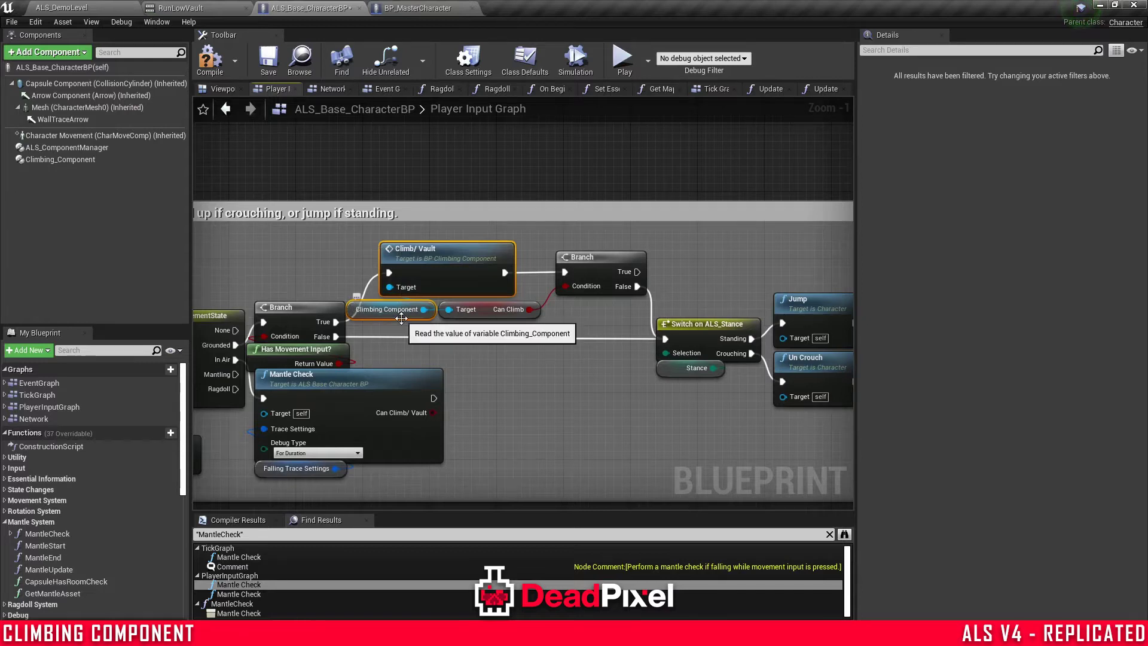
key(ctrl+c)
click(489, 405)
right_drag(489, 405, 511, 342)
key(ctrl+v)
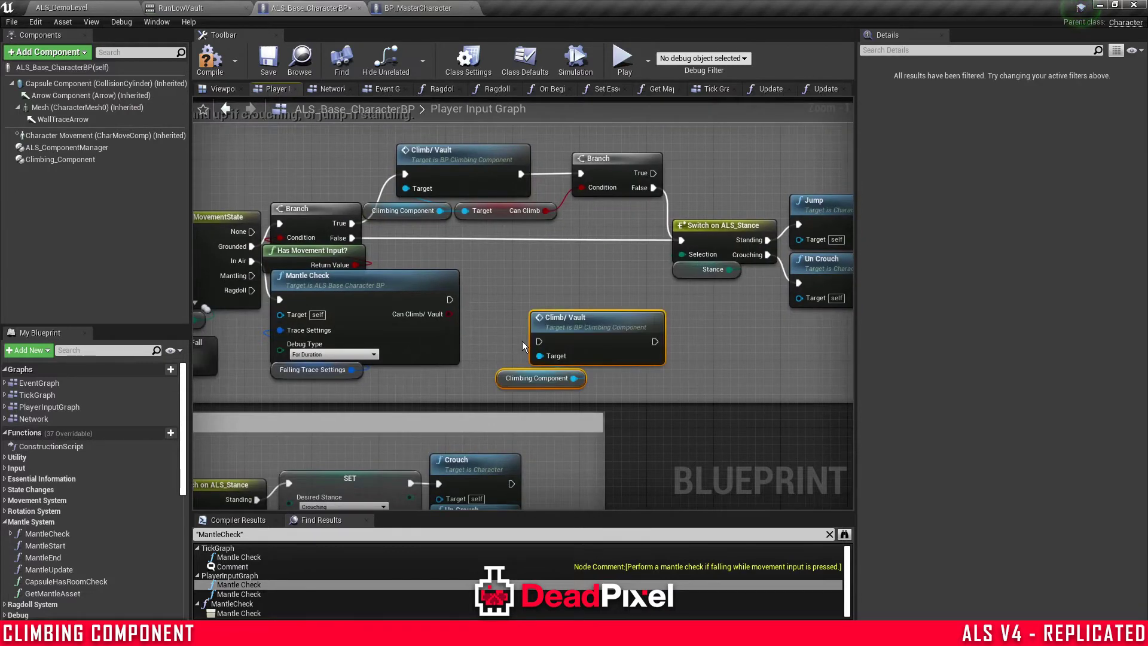
drag(538, 342, 252, 261)
- Delete the In Air Mantle Check and Falling Trace Settings, moving the pasted pair into place
drag(248, 335, 303, 382)
key(Delete)
drag(507, 319, 575, 384)
drag(556, 326, 330, 326)
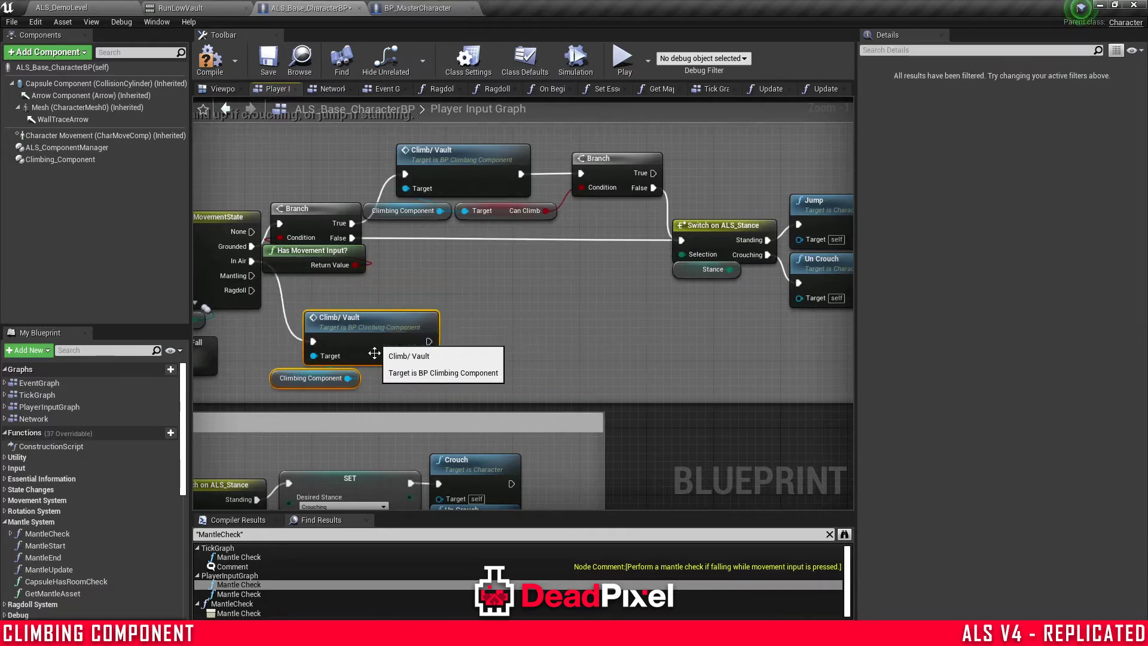
- Paste Climb/ Vault and Climbing Component into the Tick Graph and connect them to the Branch
click(243, 593)
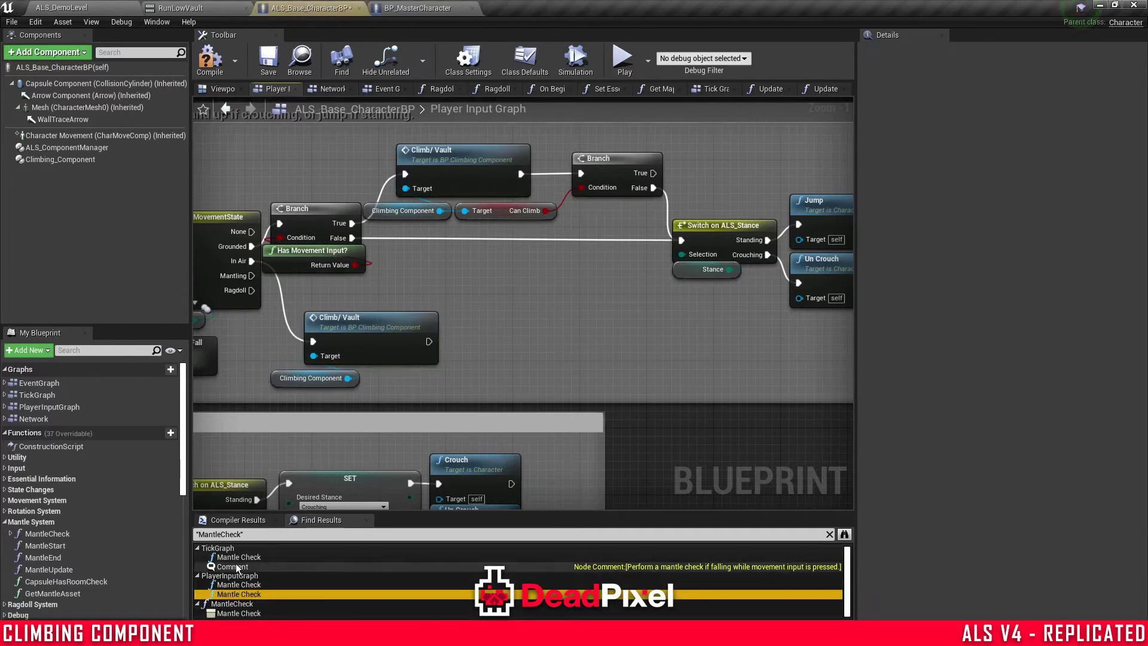
click(239, 556)
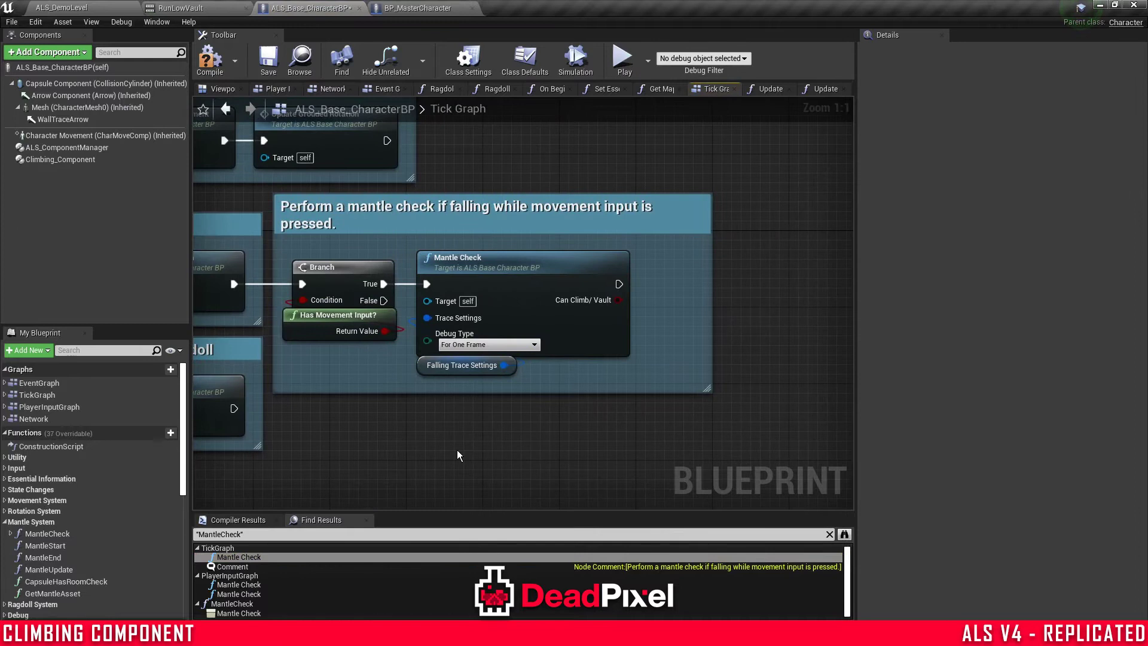
key(ctrl+v)
mouse_move(484, 446)
mouse_down()
mouse_move(383, 284)
mouse_move(538, 502)
mouse_move(508, 283)
mouse_up()
- Delete the Tick Graph Mantle Check, save ALS_Base_CharacterBP, and Save All for ALS_DemoLevel
key(Delete)
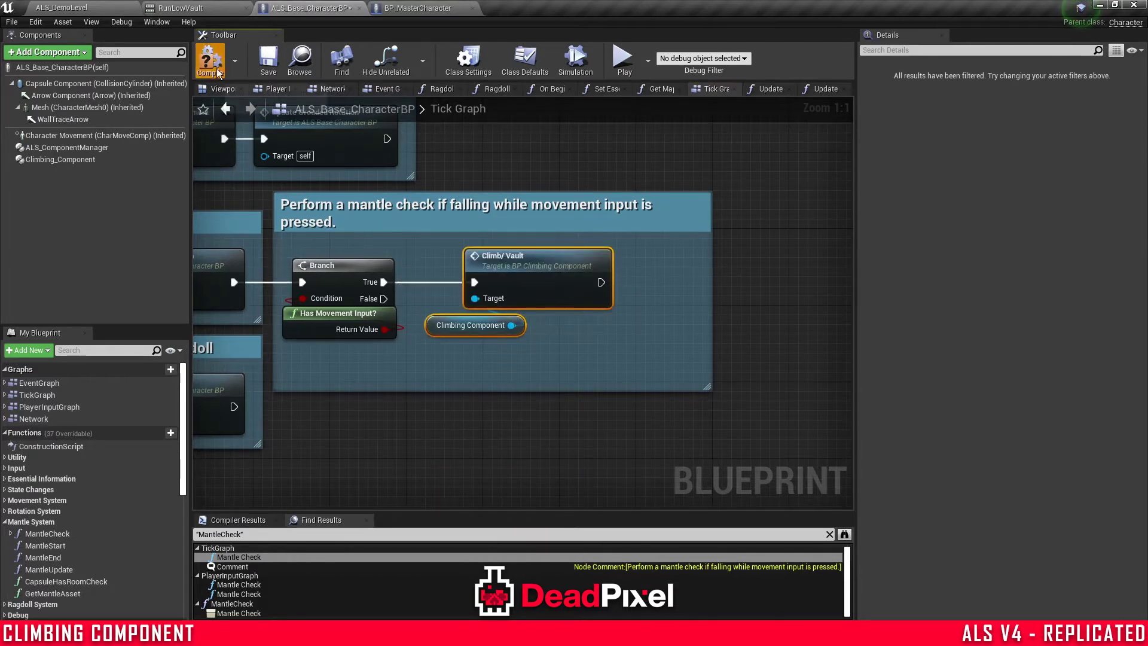
click(267, 67)
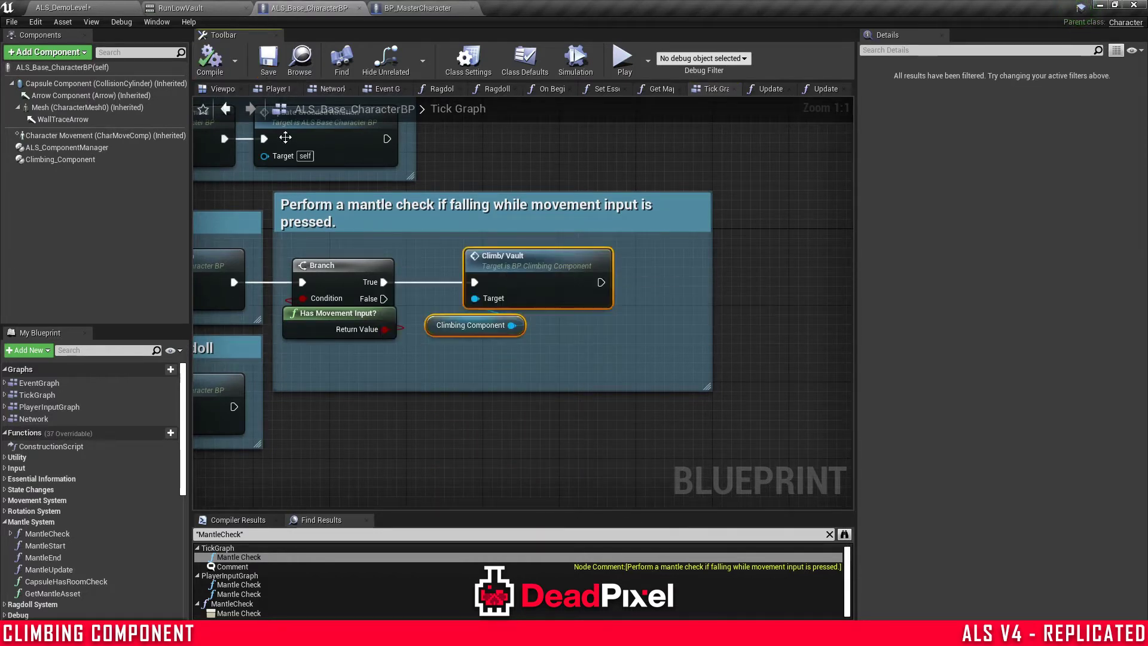
click(66, 7)
click(102, 52)
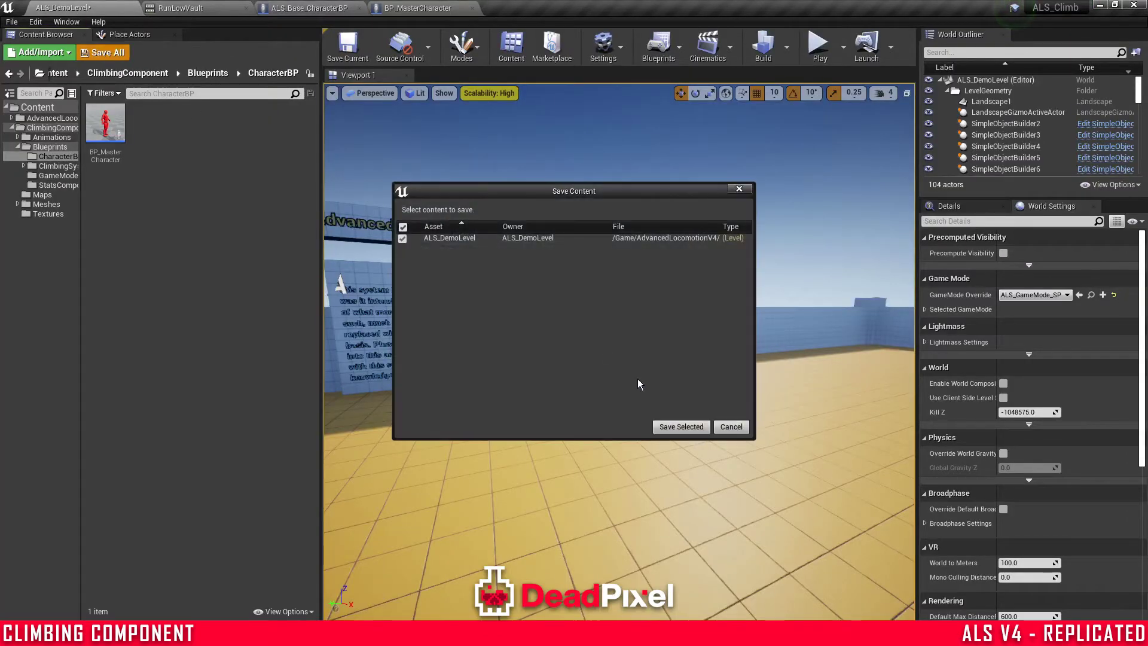
click(677, 428)
click(302, 7)
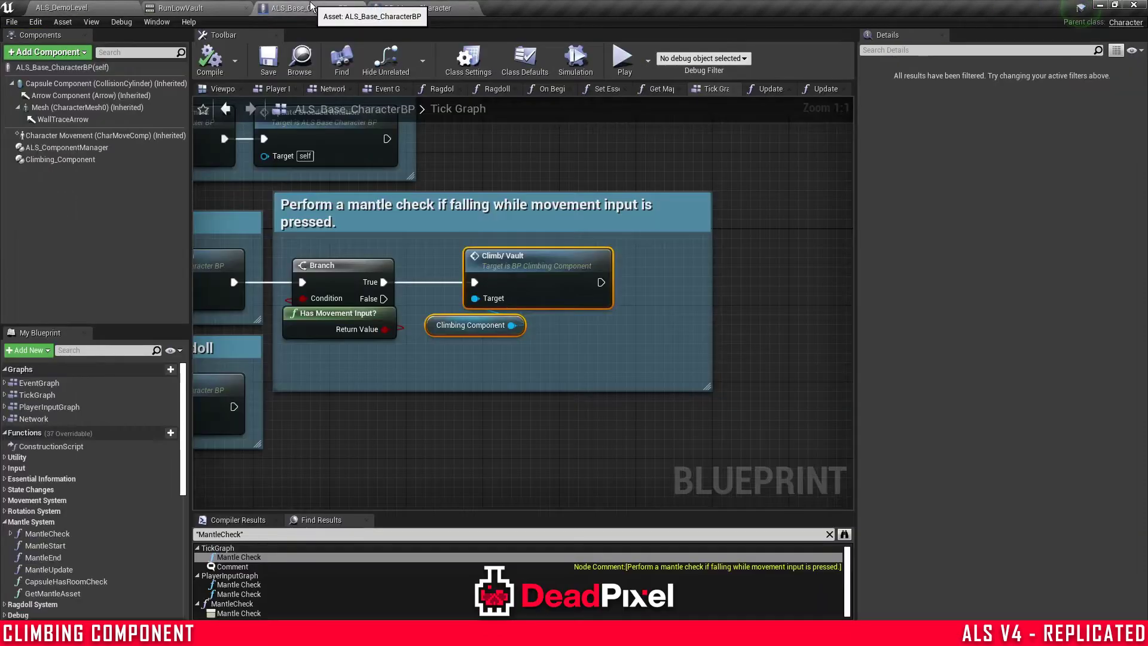
scroll(402, 394, down, 2)
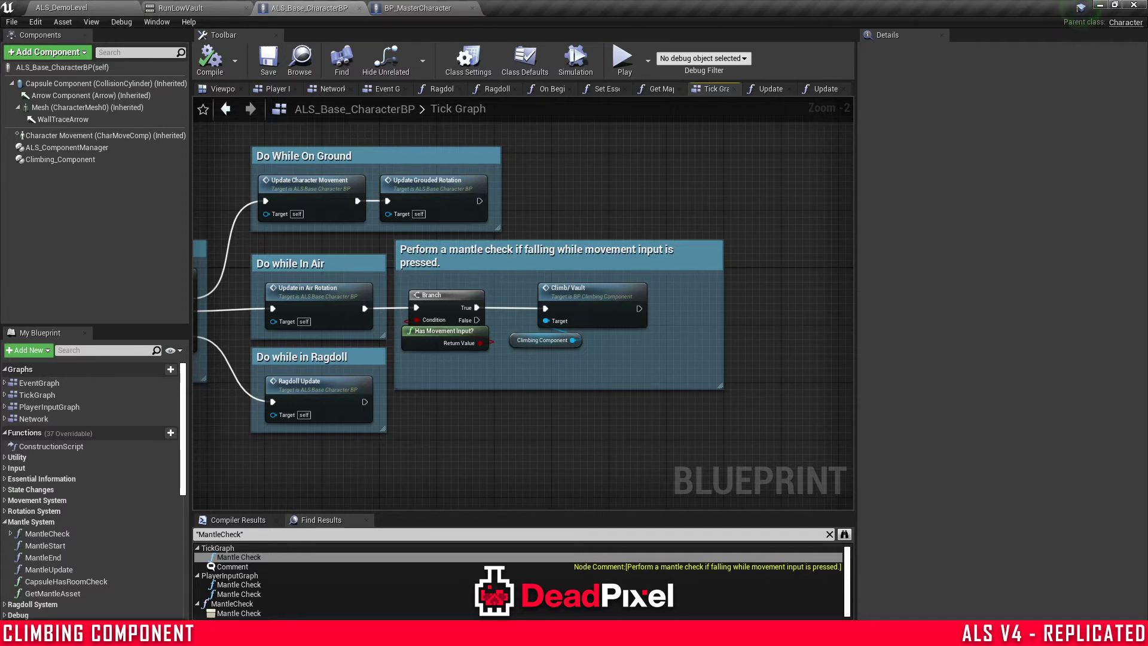
- Open ShowcaseMap from Content/ClimbingComponent/Maps
click(96, 8)
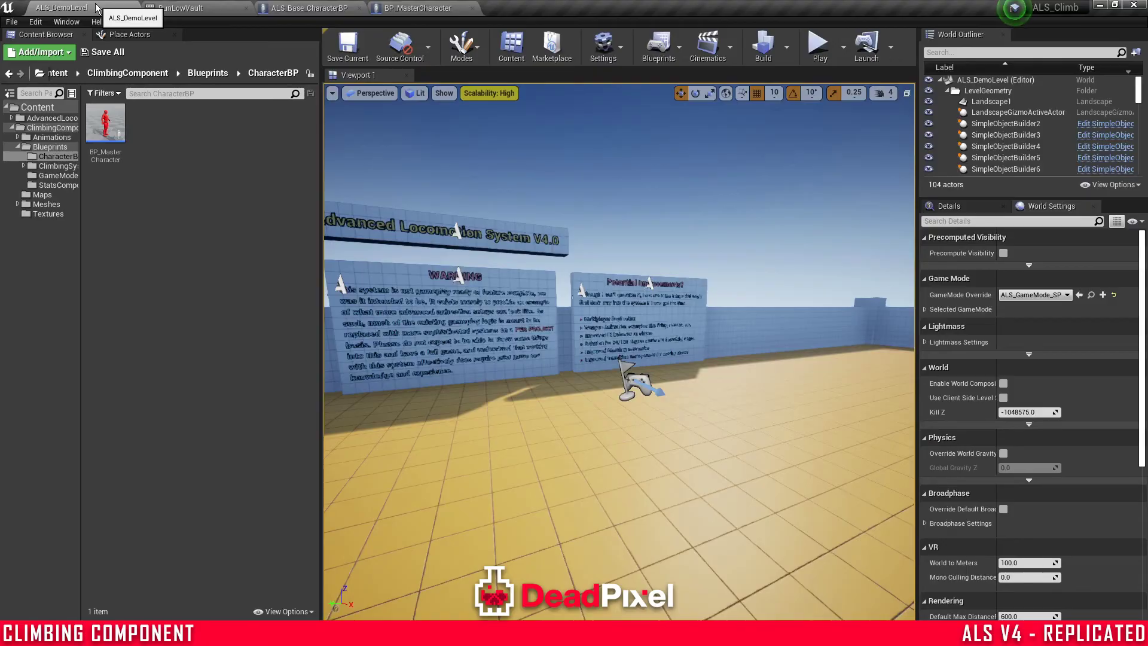
click(40, 128)
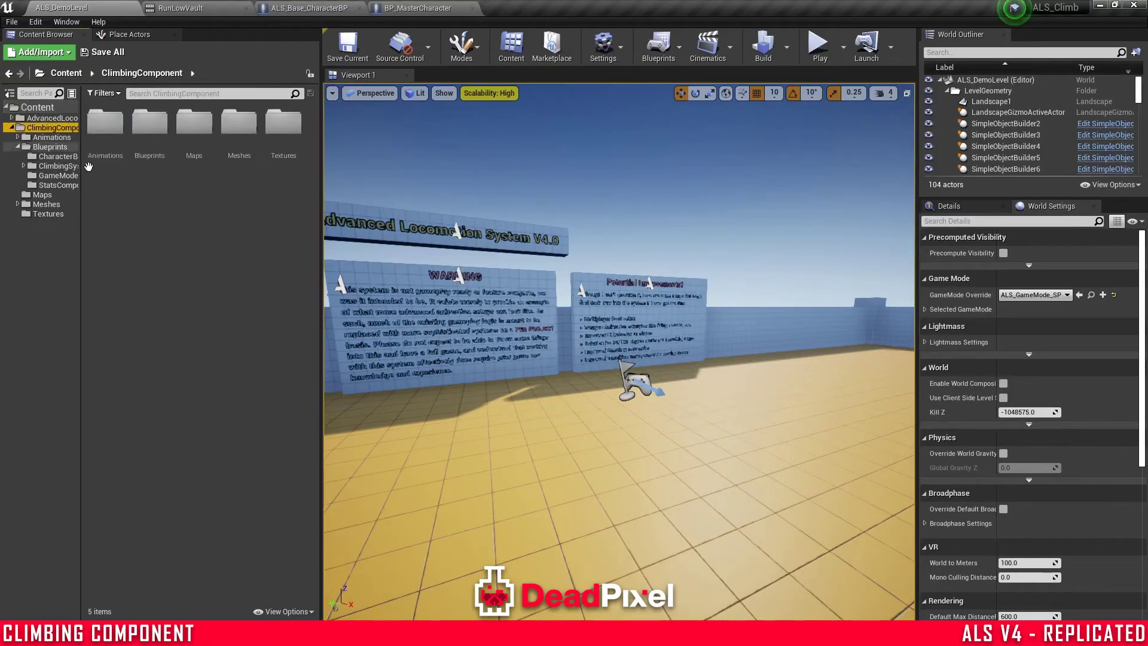
double_click(187, 143)
double_click(99, 150)
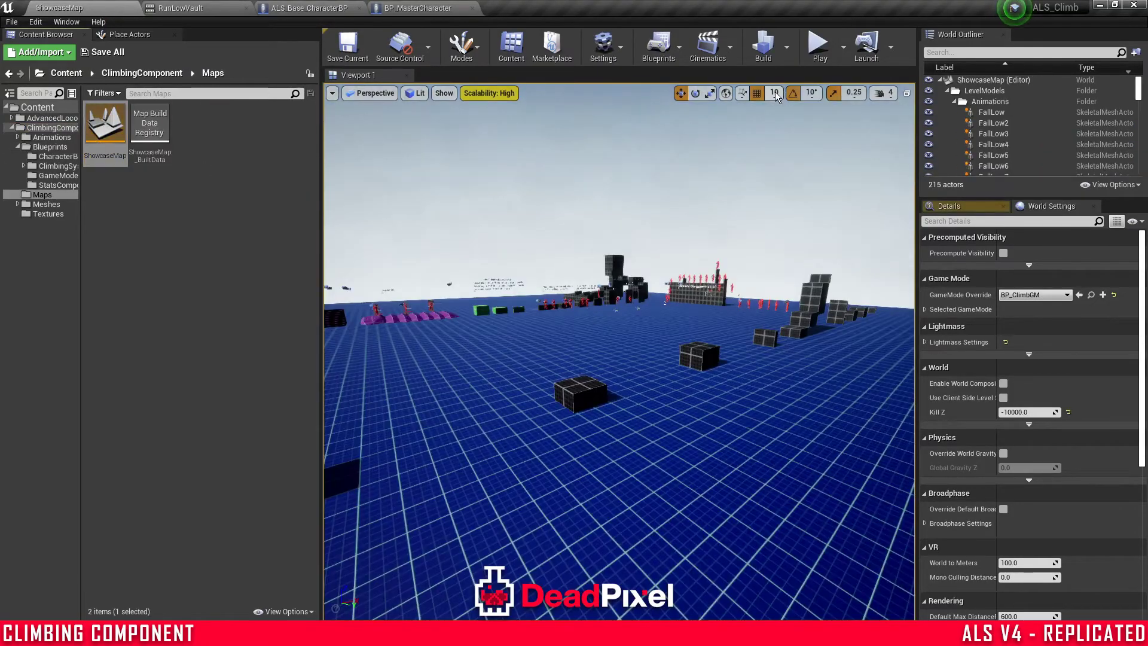
- Set the World Settings GameMode Override to ALS_GameMode_SP
click(815, 48)
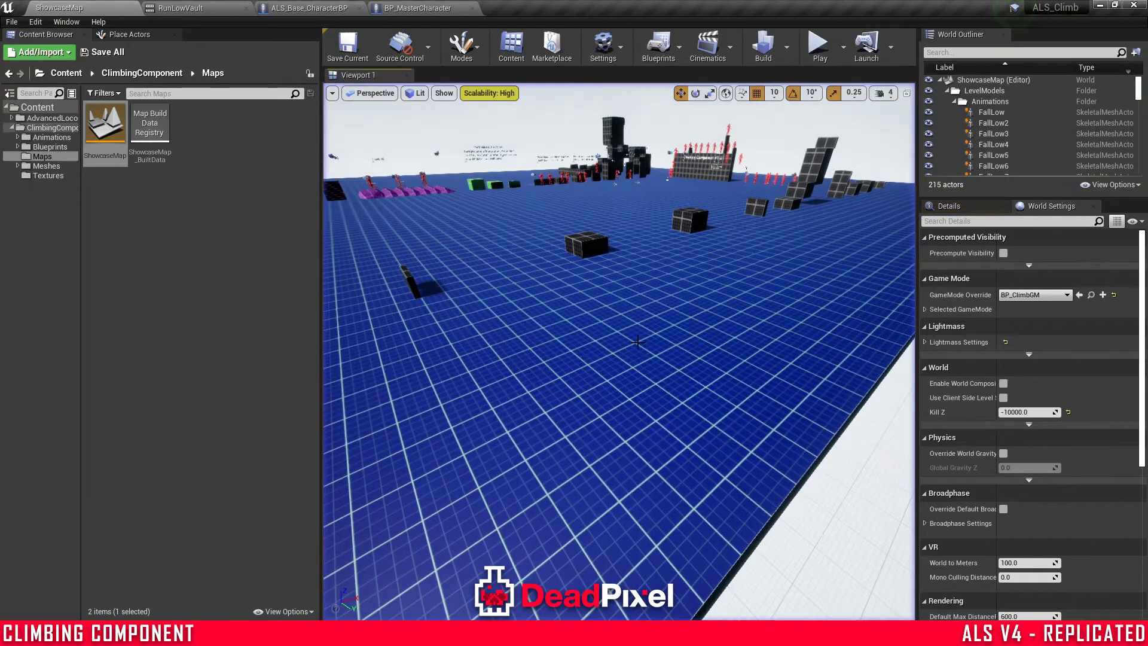
click(1022, 295)
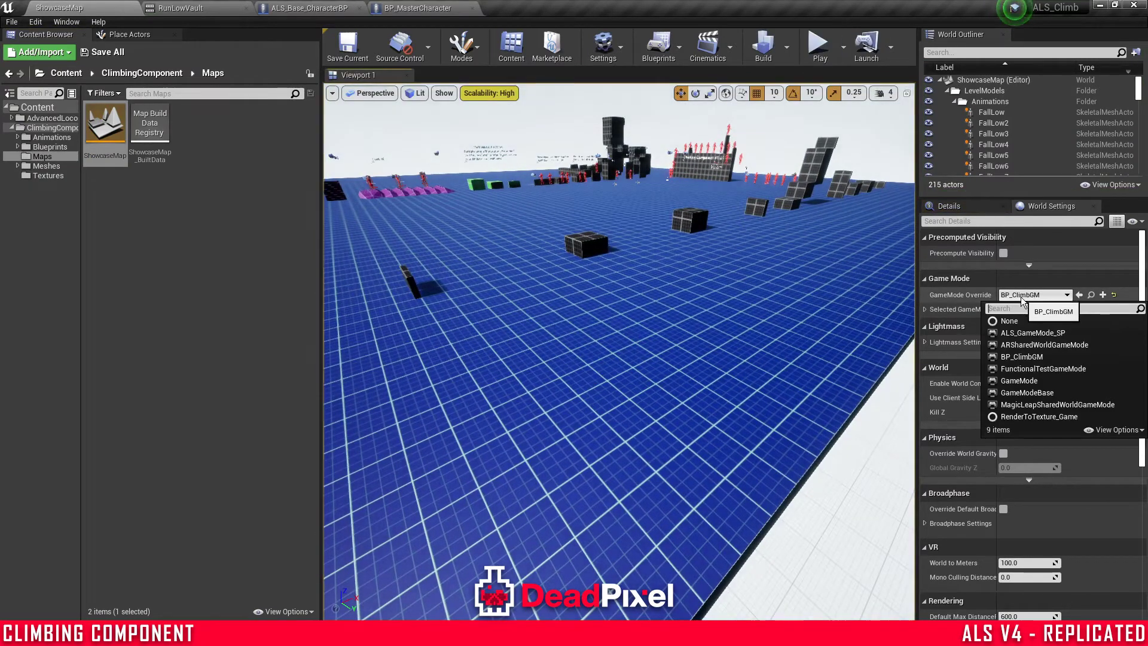
click(1092, 334)
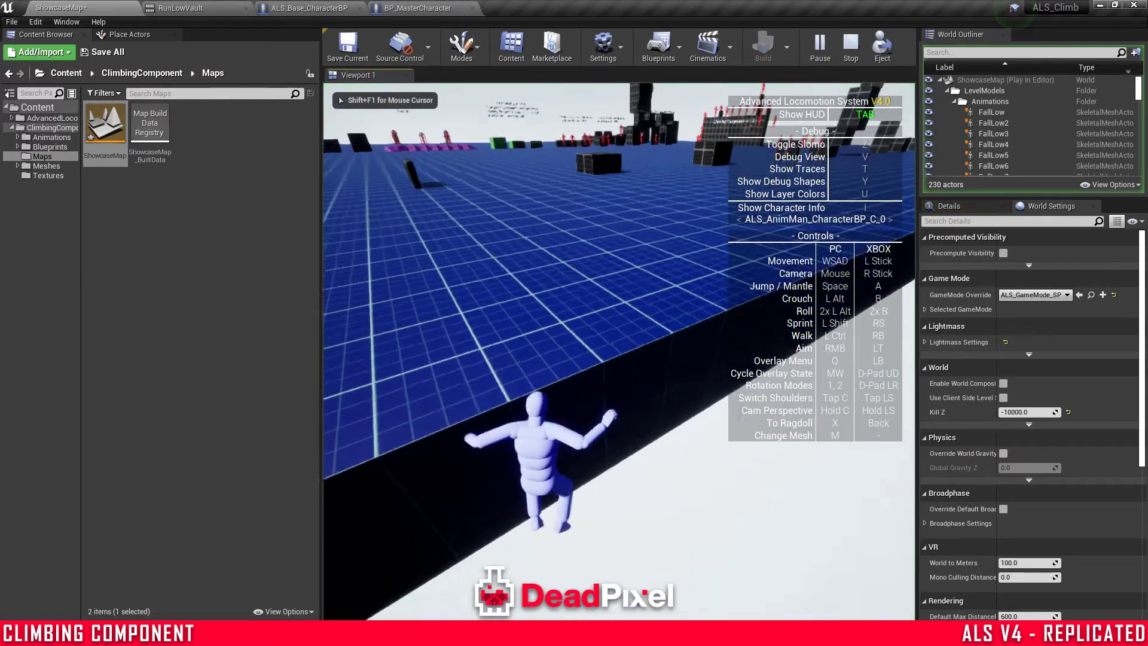
key(Escape)
- Play-test the ALS character moving over the blocks, then stop and Save All
right_drag(594, 313, 628, 325)
key(a)
click(817, 45)
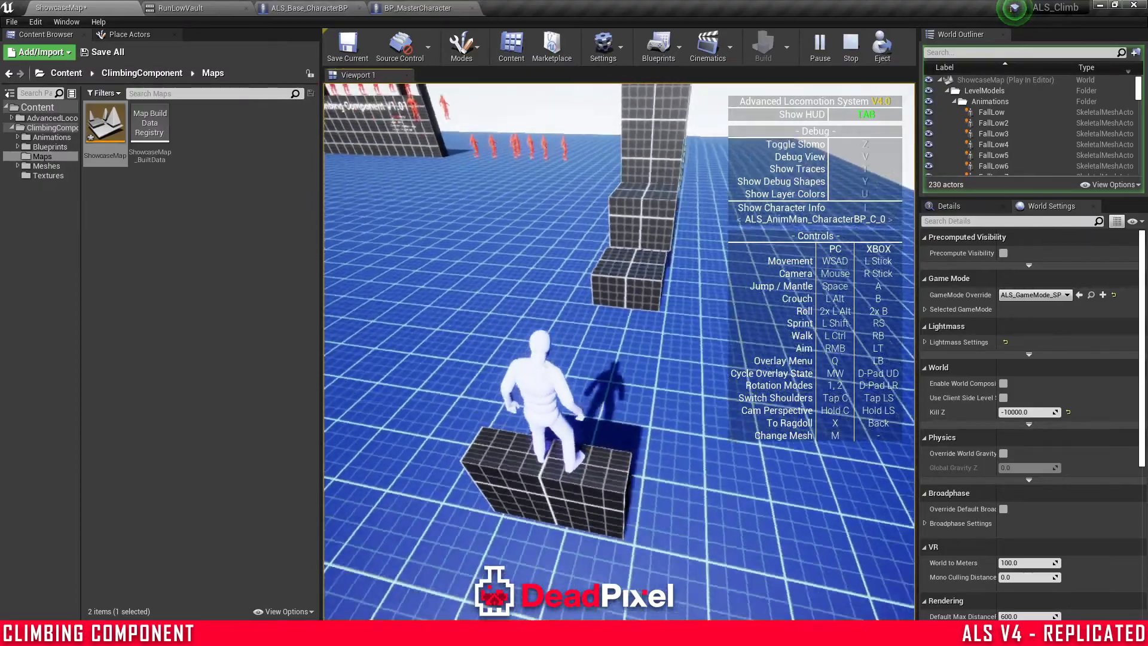
key(d)
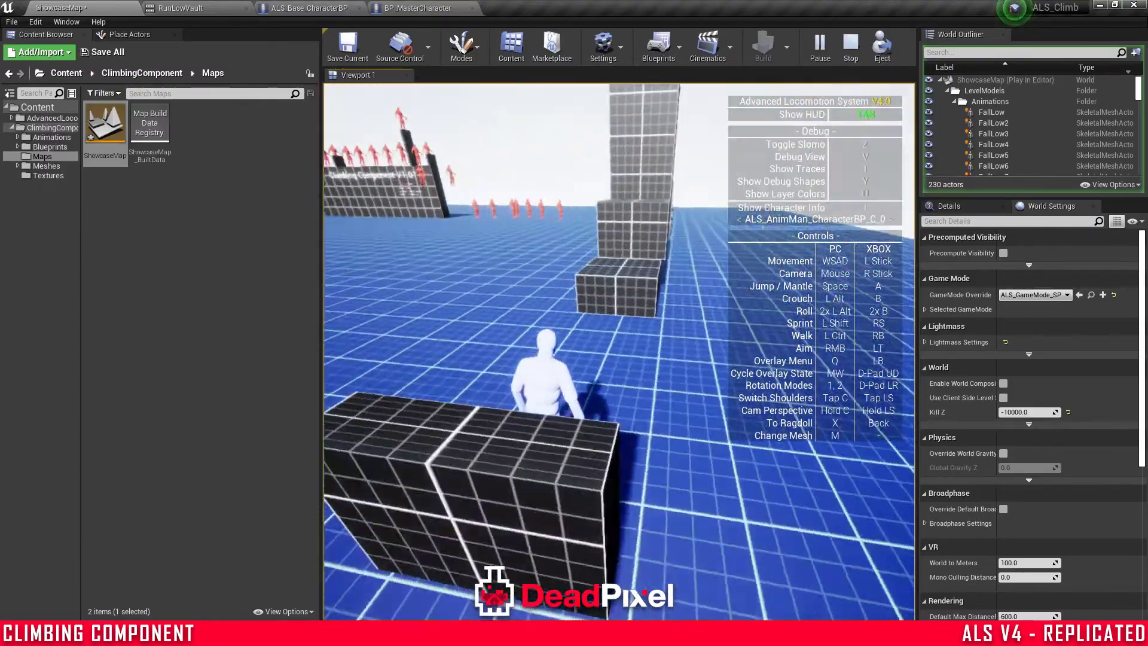
key(Escape)
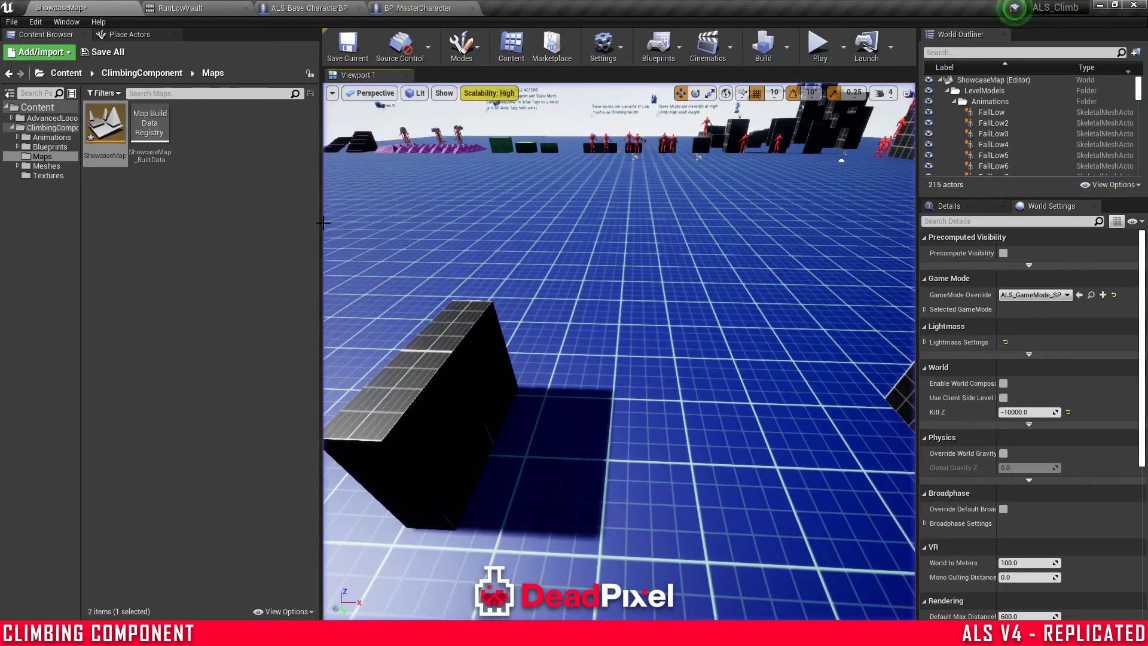
click(103, 52)
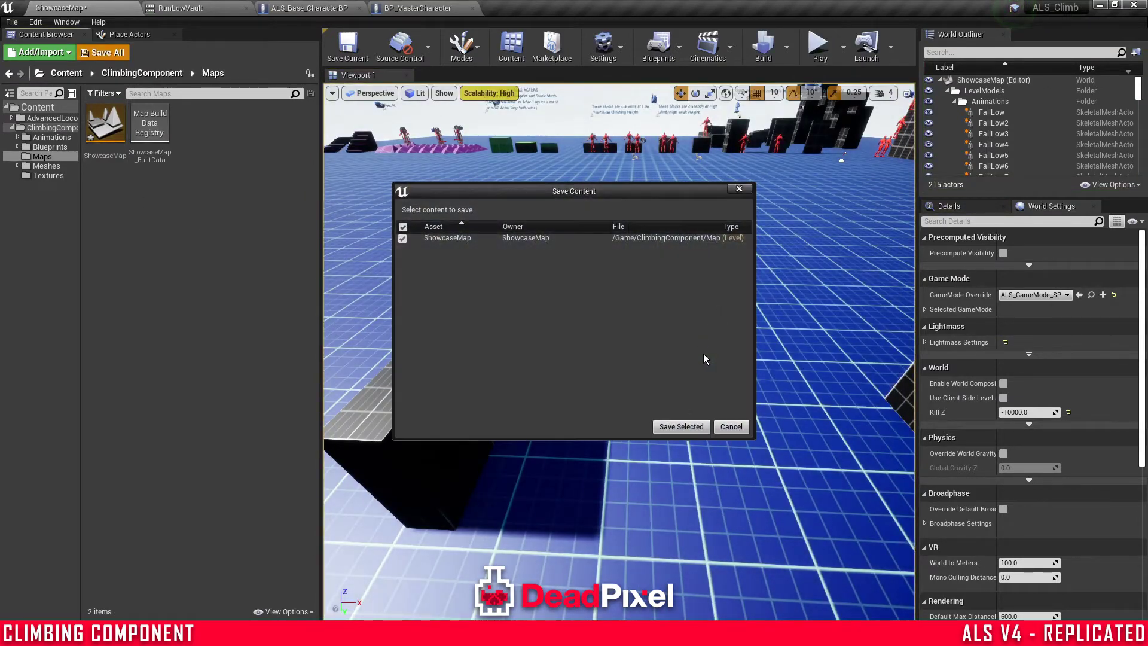
- Open RunLowVault_Montage from ClimbingComponent/Animations/Climbing/RootMotion/Fast
click(53, 129)
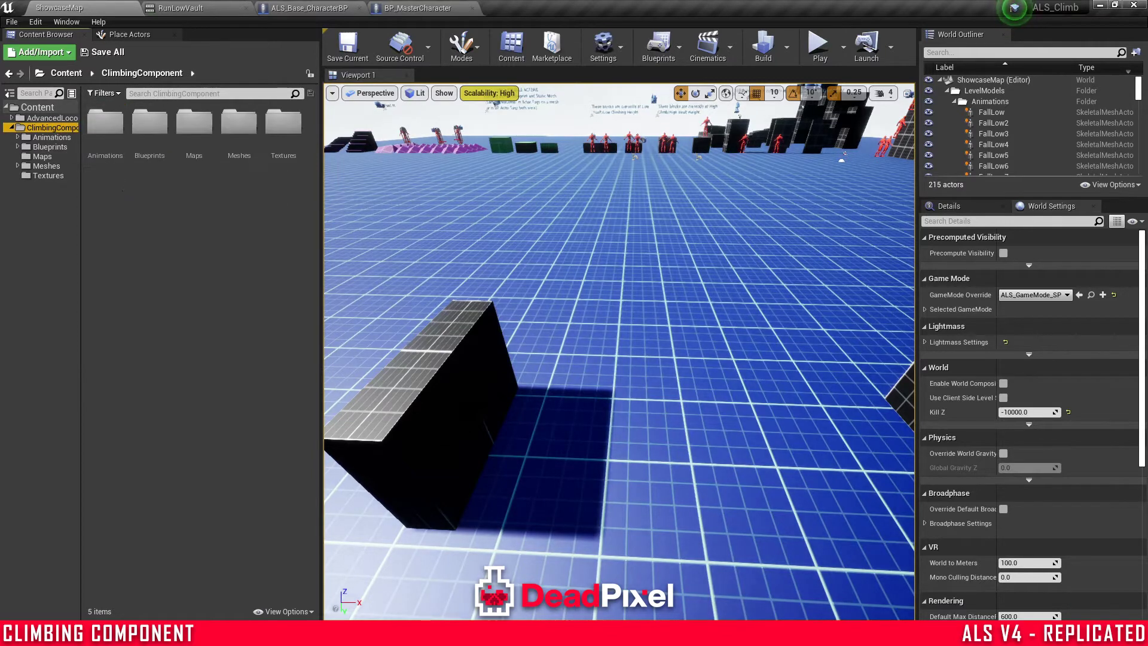
click(113, 146)
double_click(112, 146)
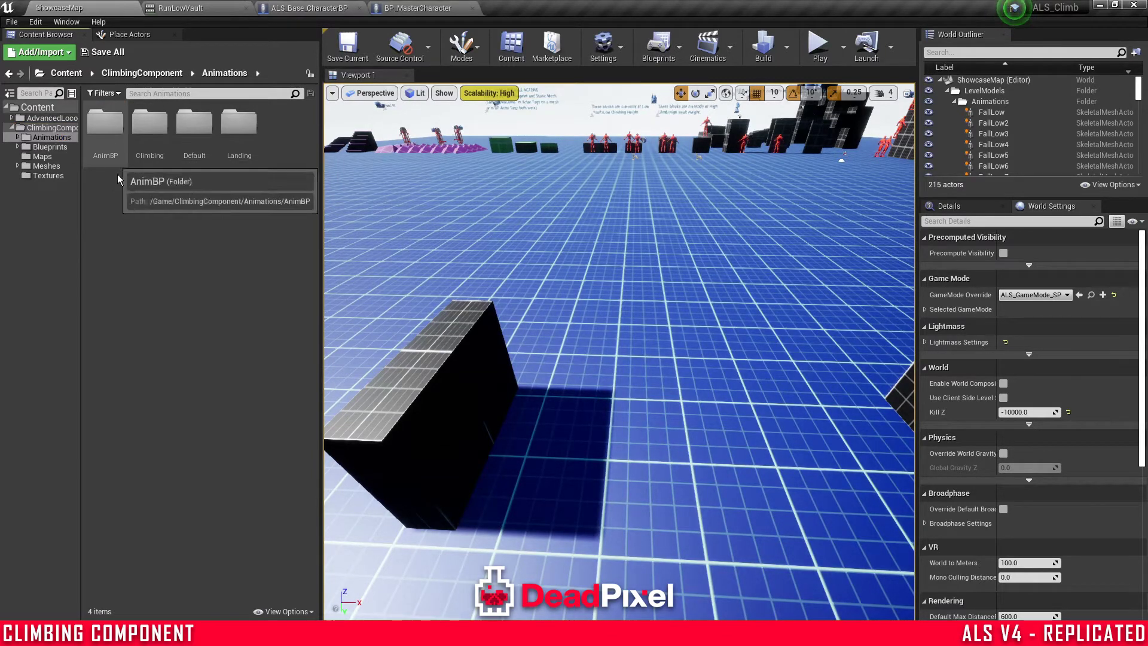
double_click(146, 149)
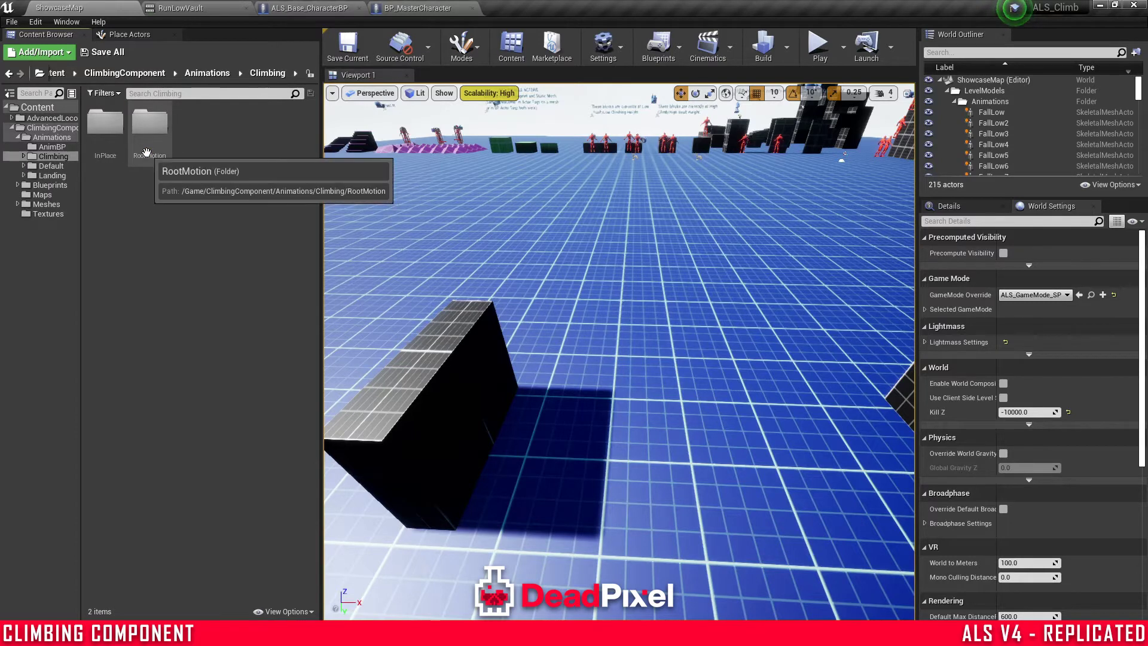
double_click(147, 151)
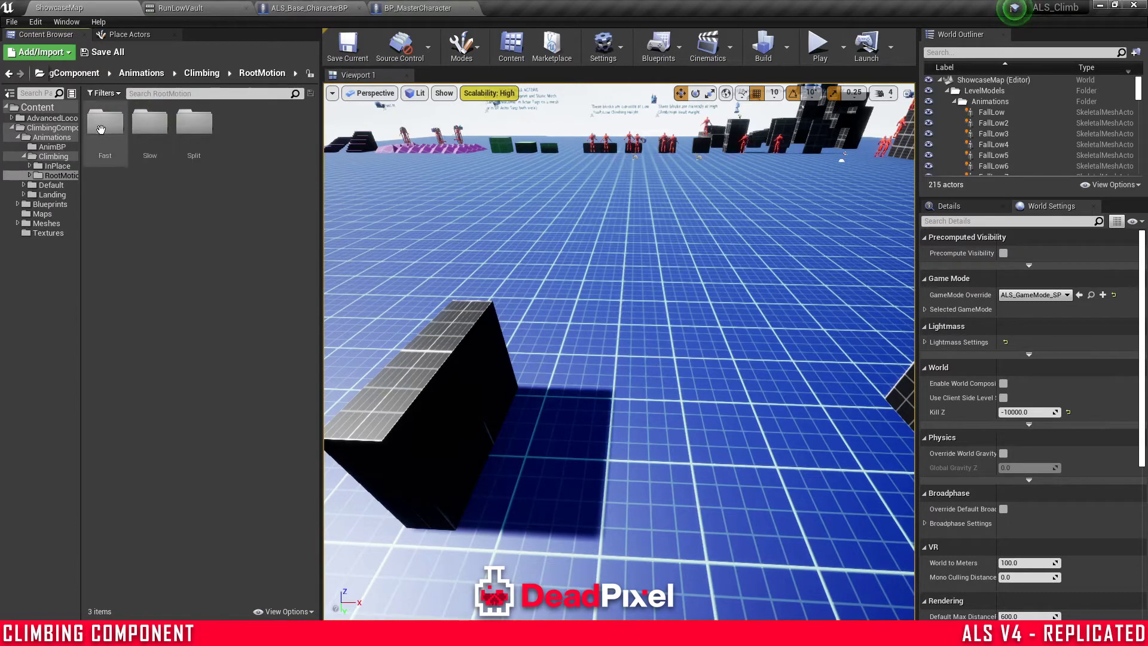
double_click(114, 152)
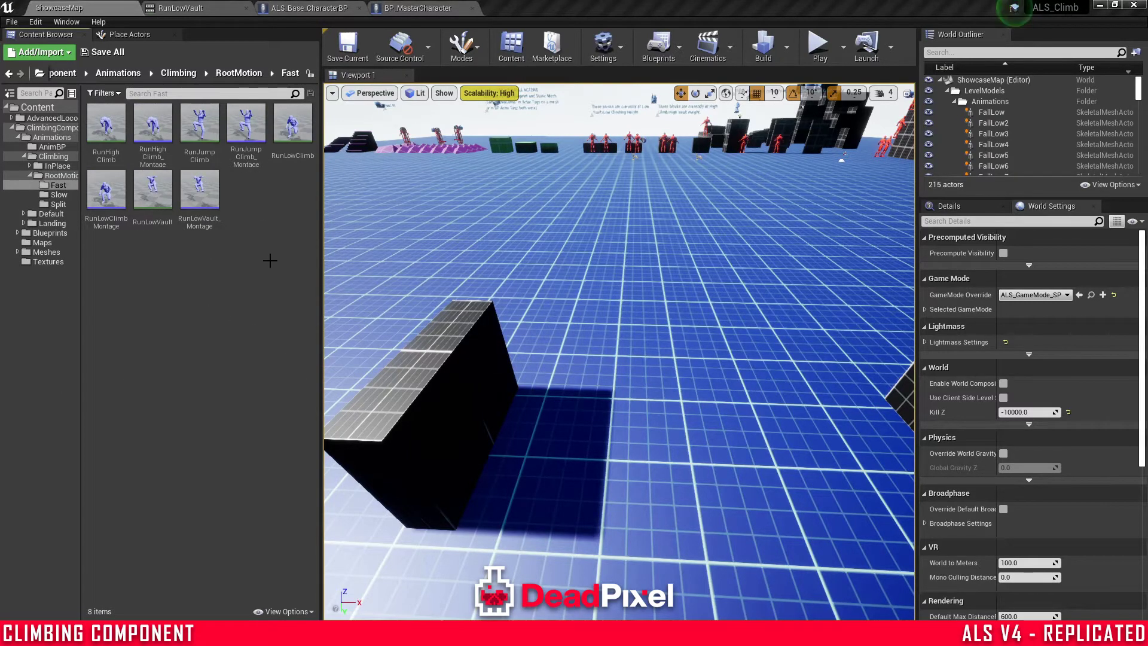
mouse_move(199, 190)
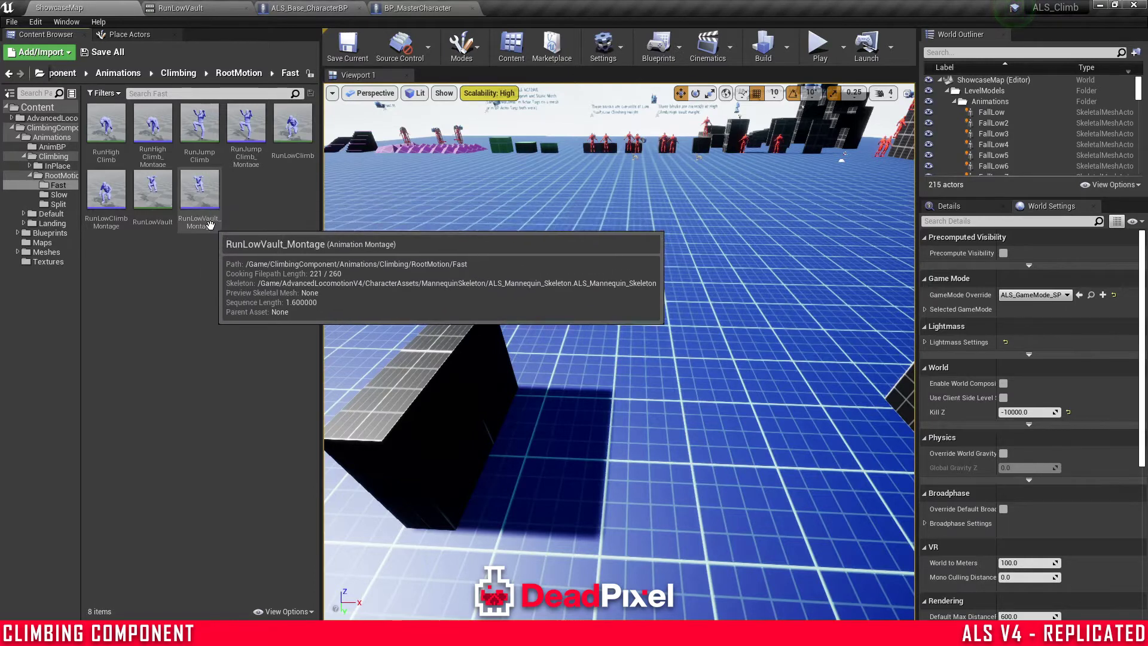
double_click(199, 193)
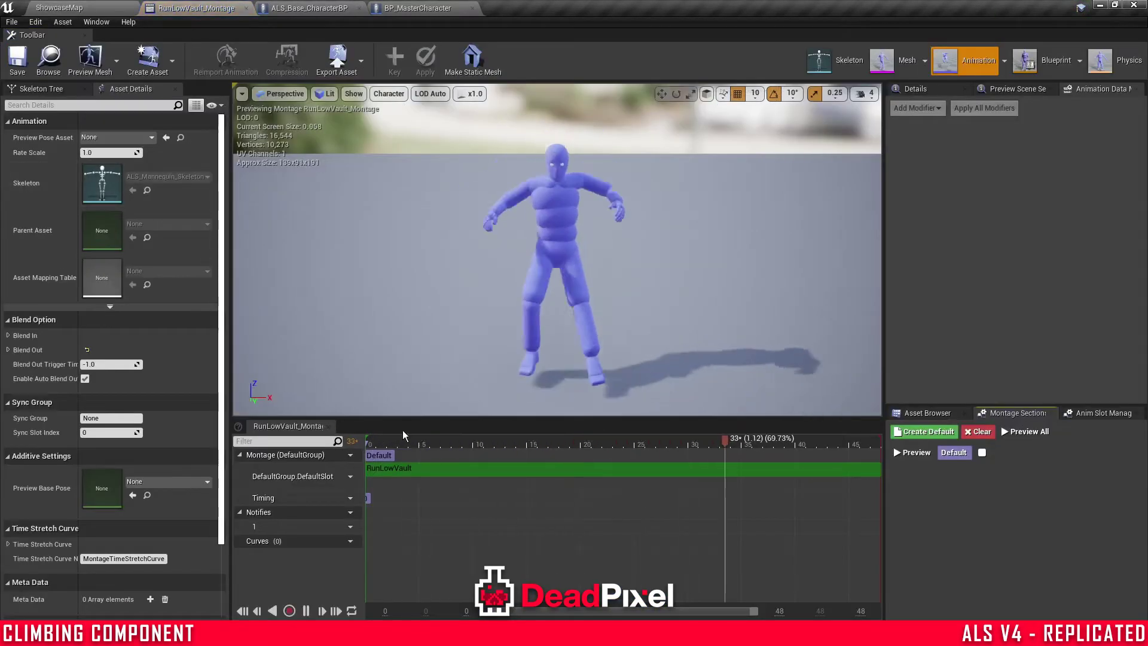
- Assign the montage to the MovementActionGroup.BaseLayer slot and save it
click(97, 22)
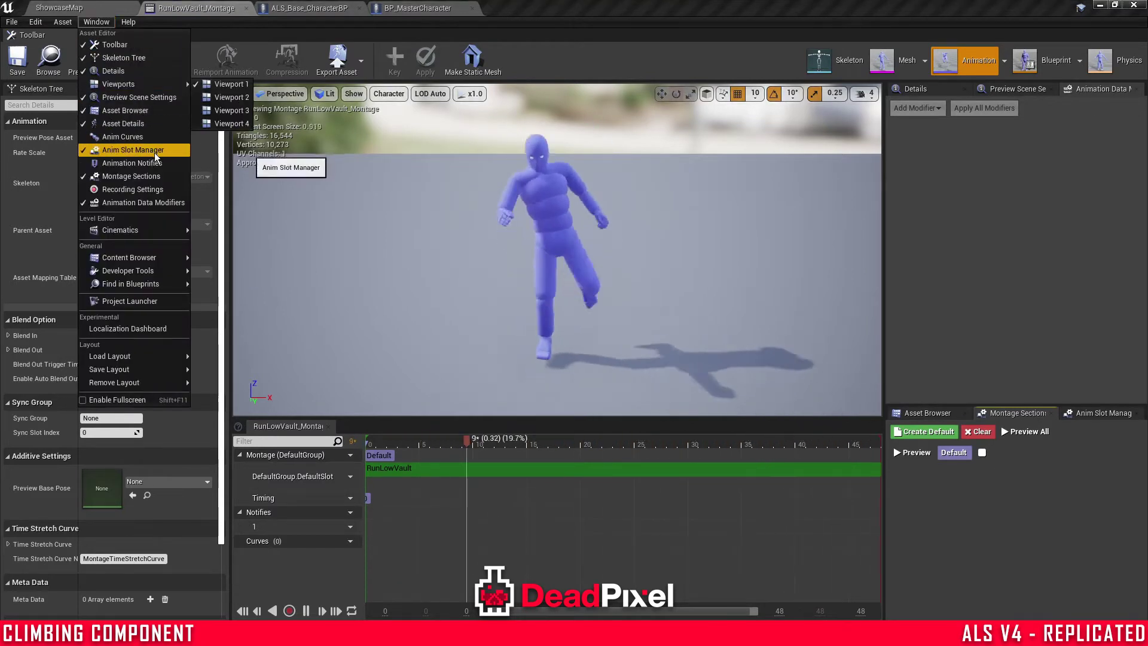
click(157, 202)
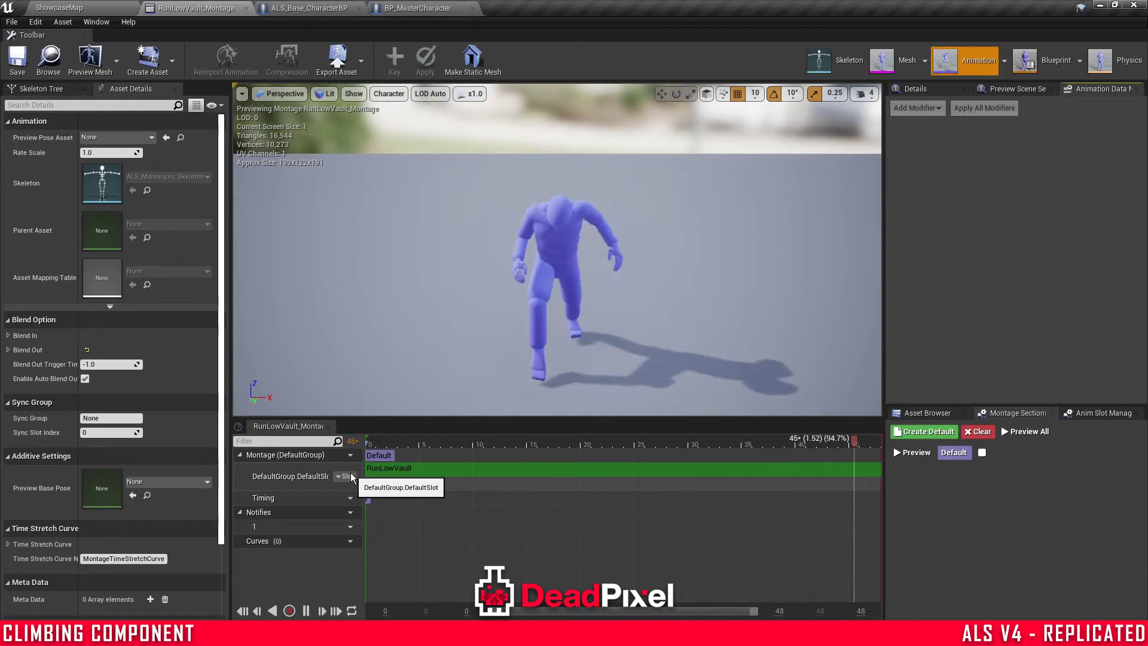
click(351, 475)
mouse_move(375, 496)
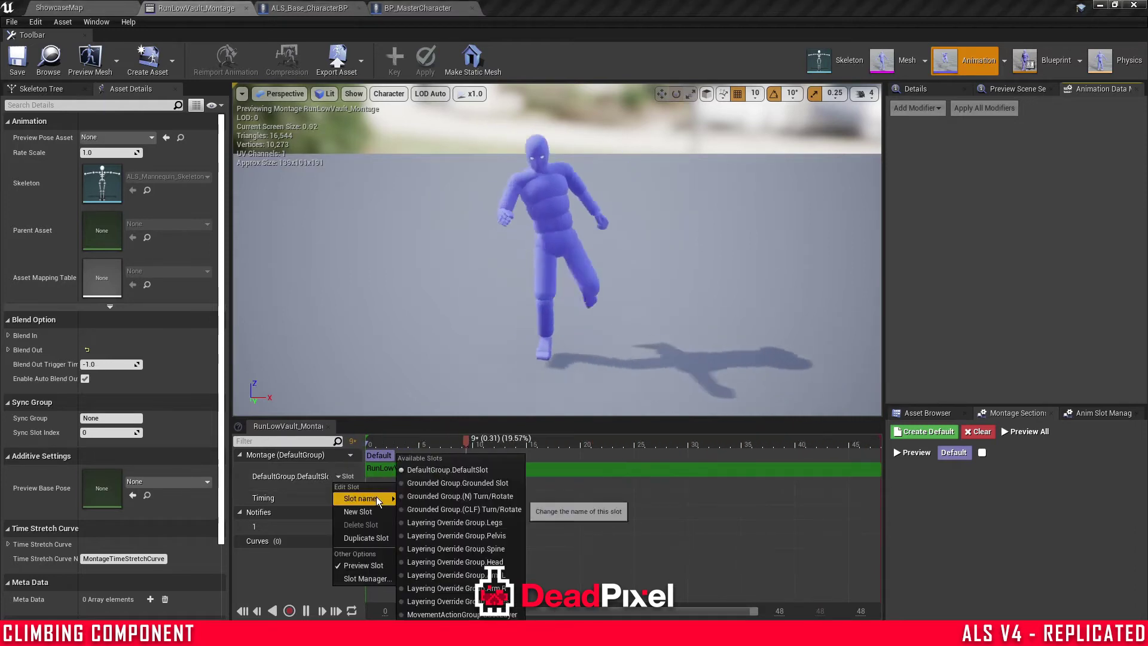
click(508, 614)
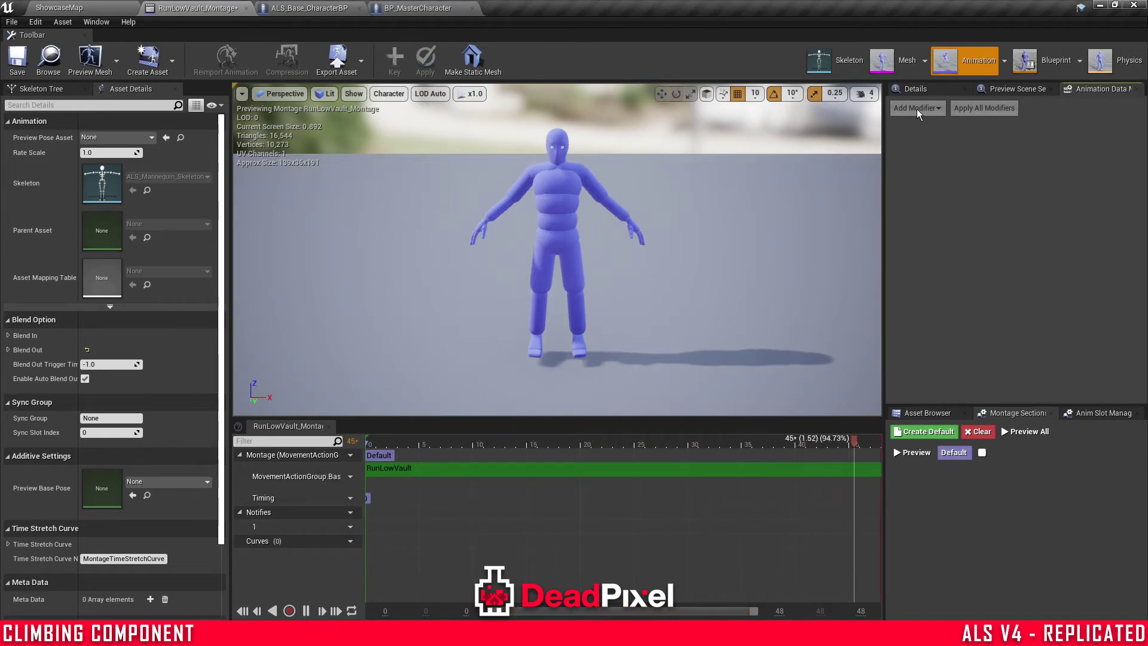
click(18, 59)
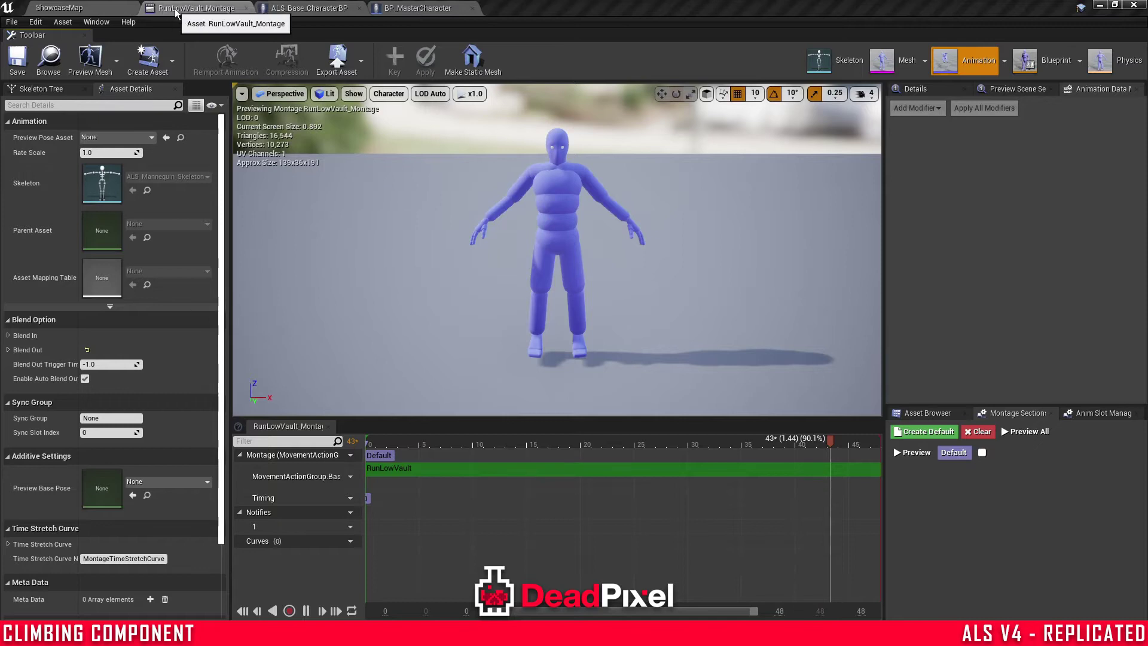
drag(177, 11, 427, 5)
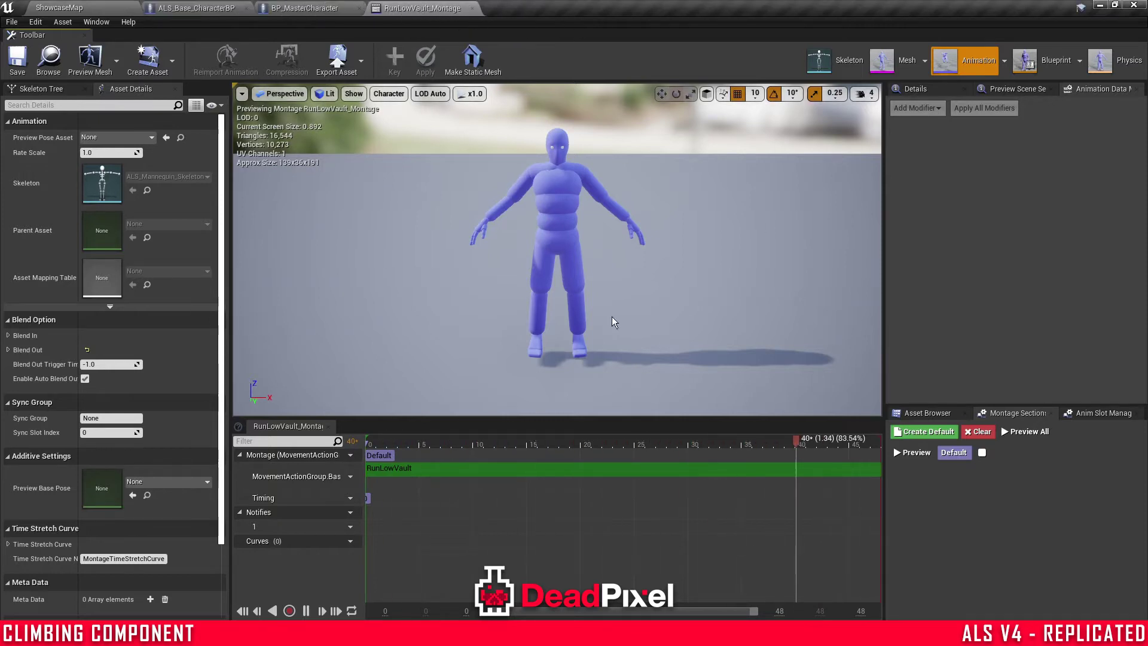
- Open RunLowVault and add a Copy_Curves modifier in the Animation Data Modifiers panel
click(104, 6)
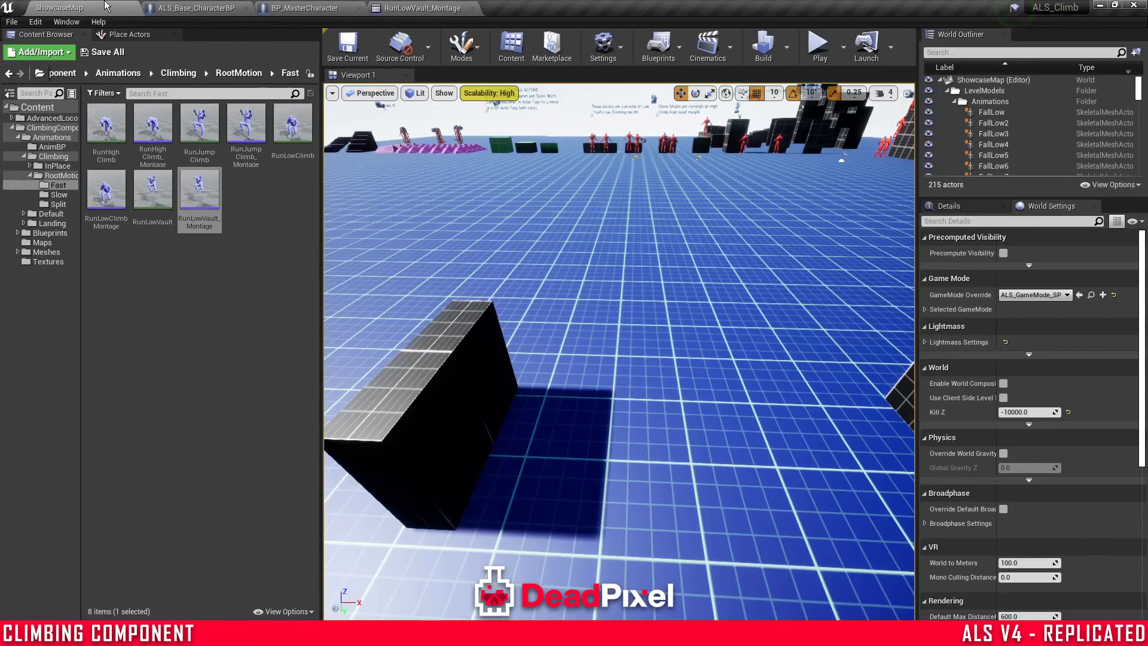
double_click(154, 191)
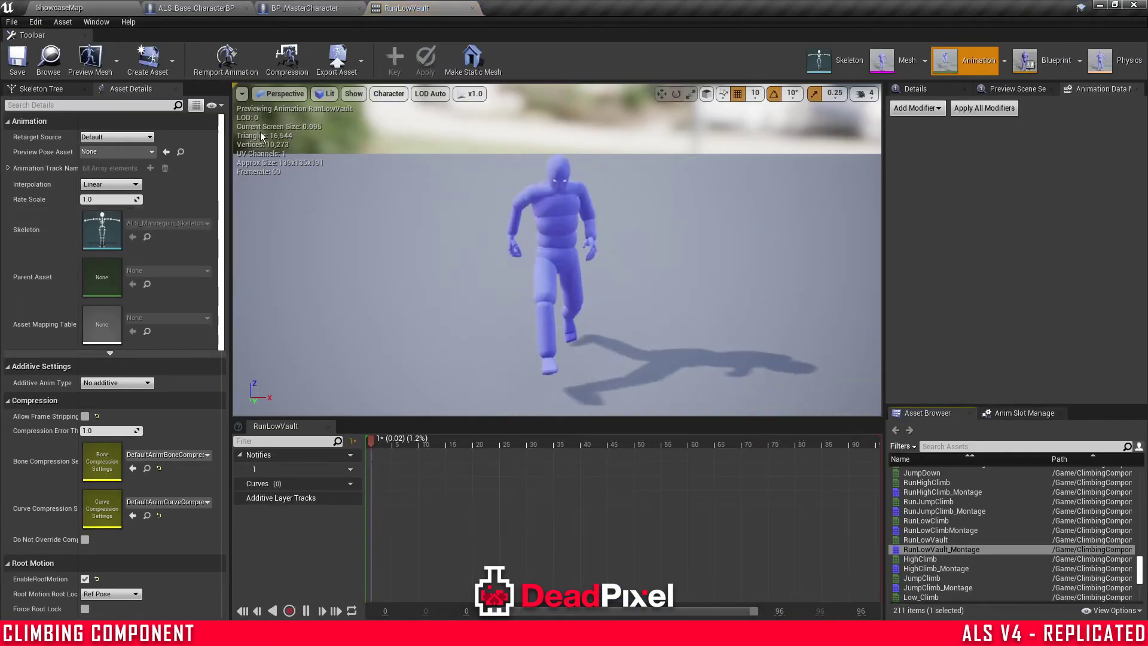
click(96, 22)
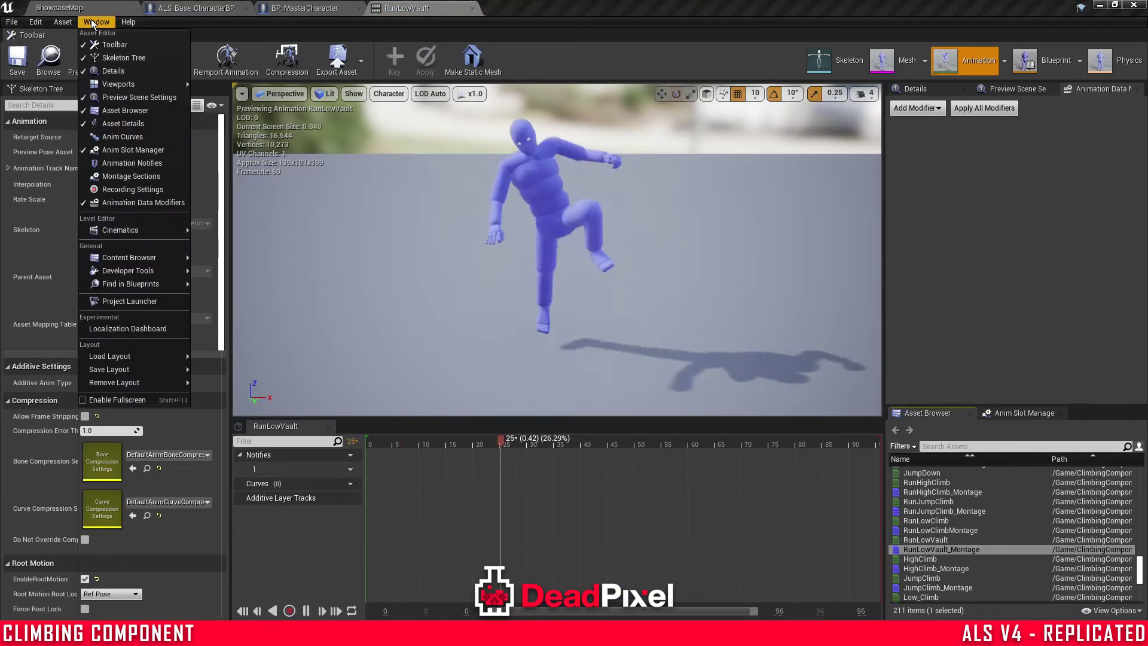
click(135, 202)
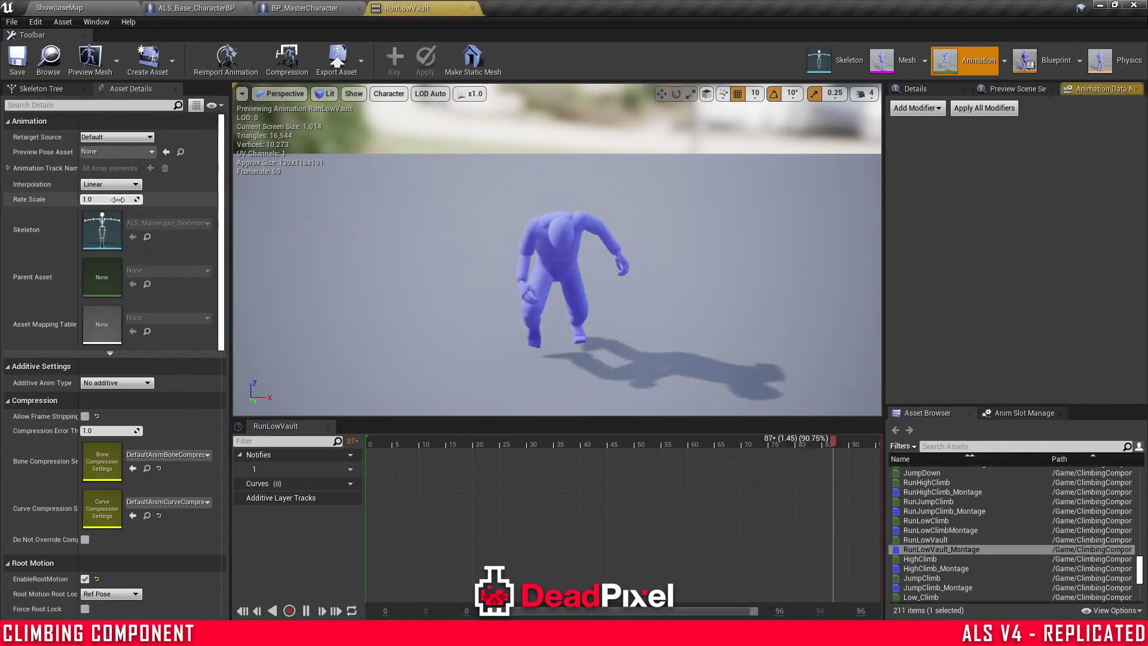
click(911, 110)
click(917, 162)
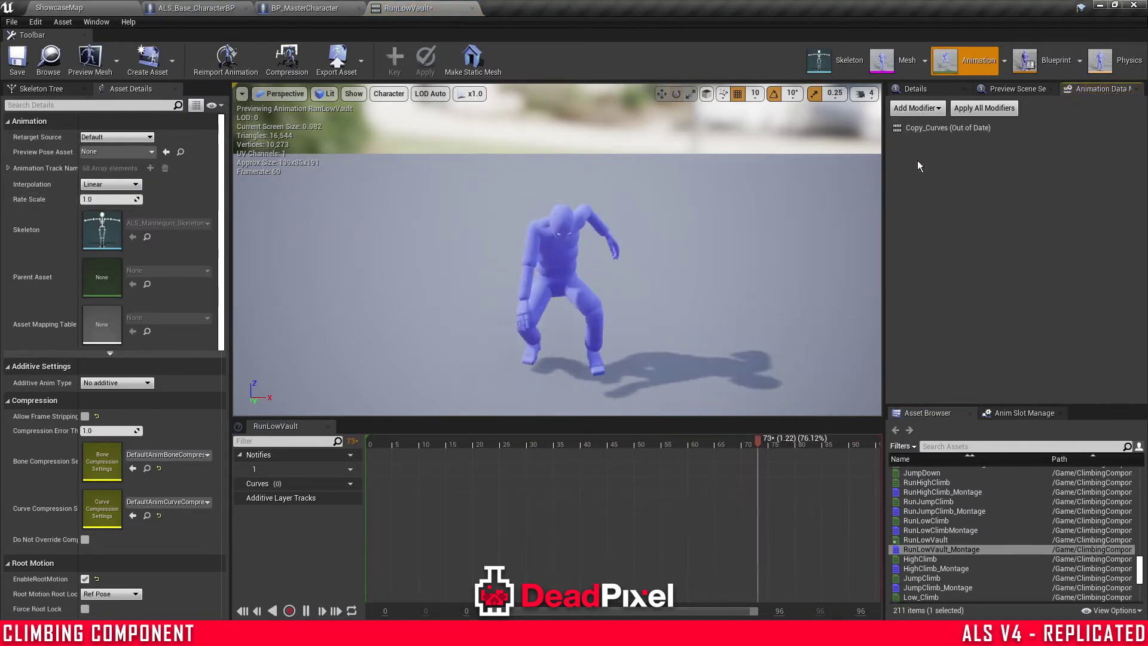
- Set the modifier to copy all curves from ALS_N_Mantle_1m_RH
click(917, 127)
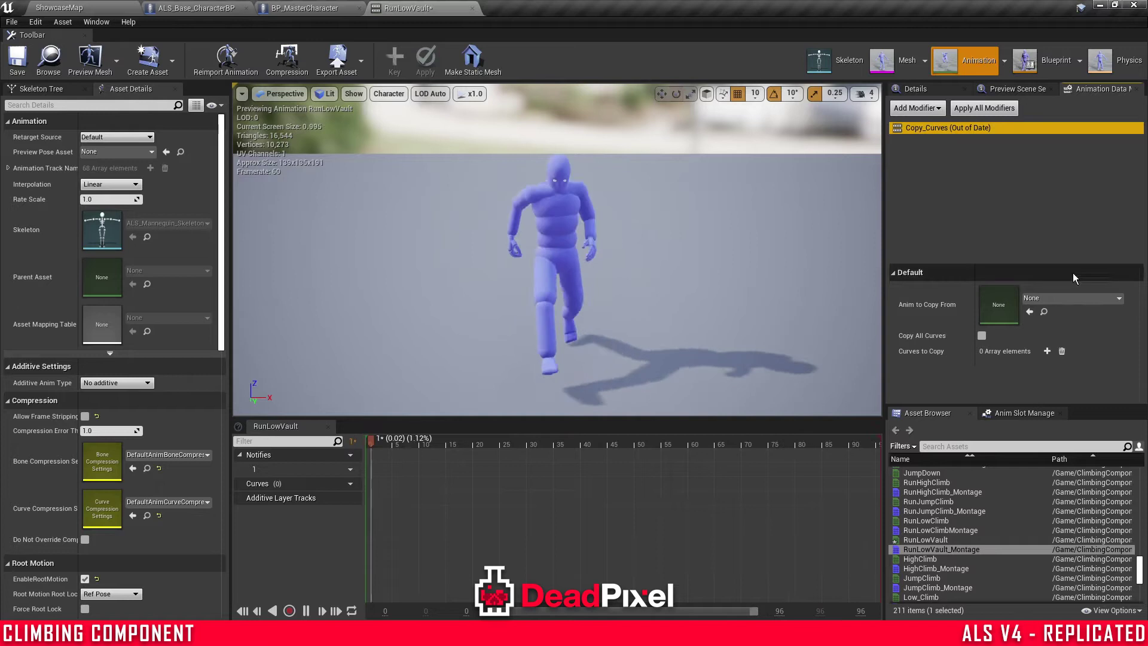
click(1056, 300)
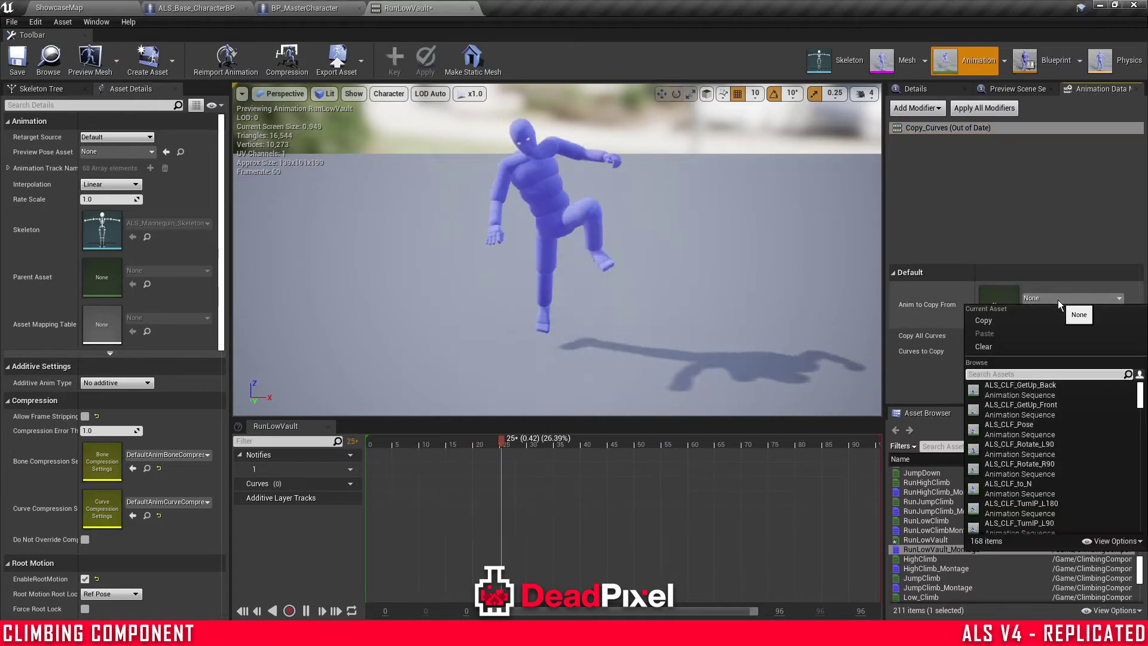
scroll(1070, 442, down, 2)
scroll(994, 398, up, 2)
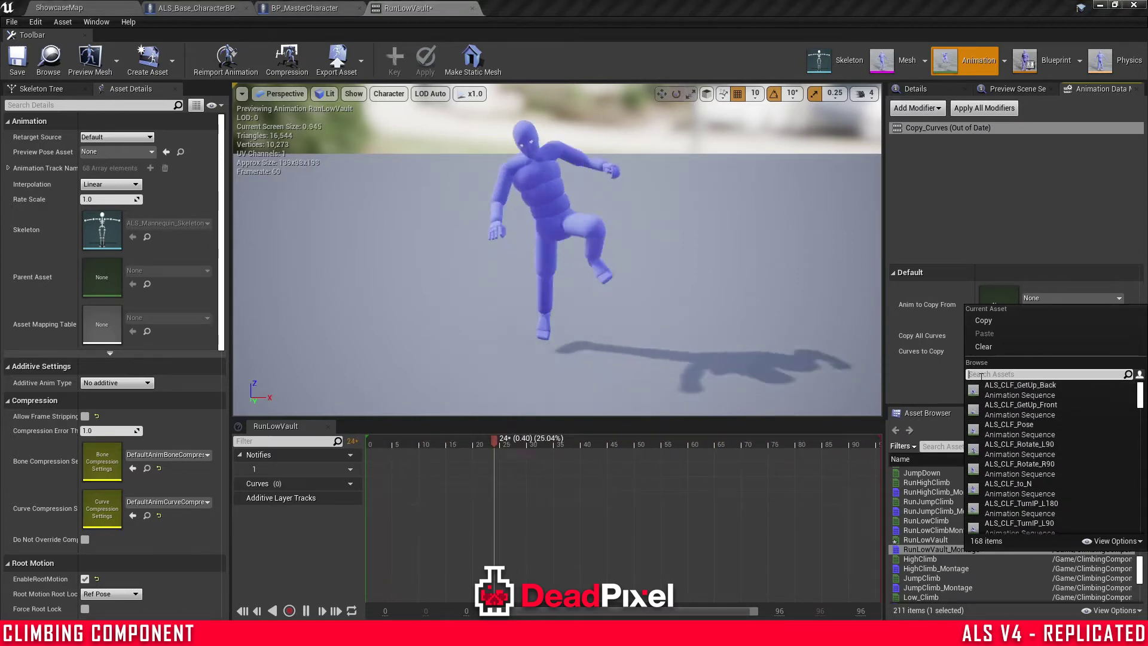
click(982, 374)
text(mantle)
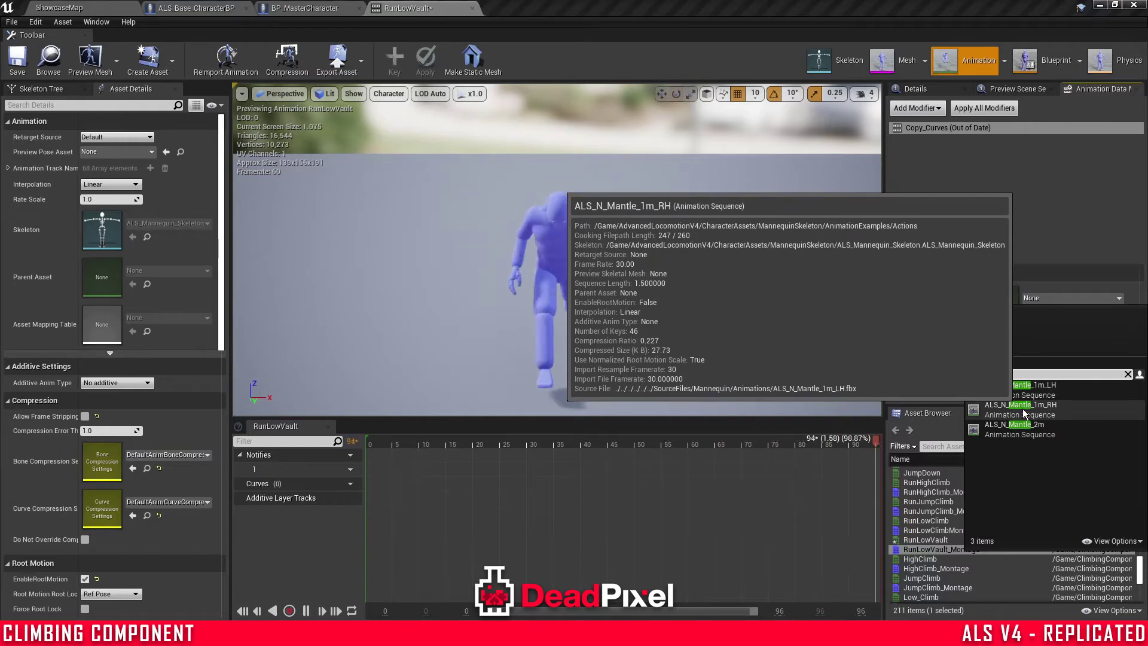
click(1022, 409)
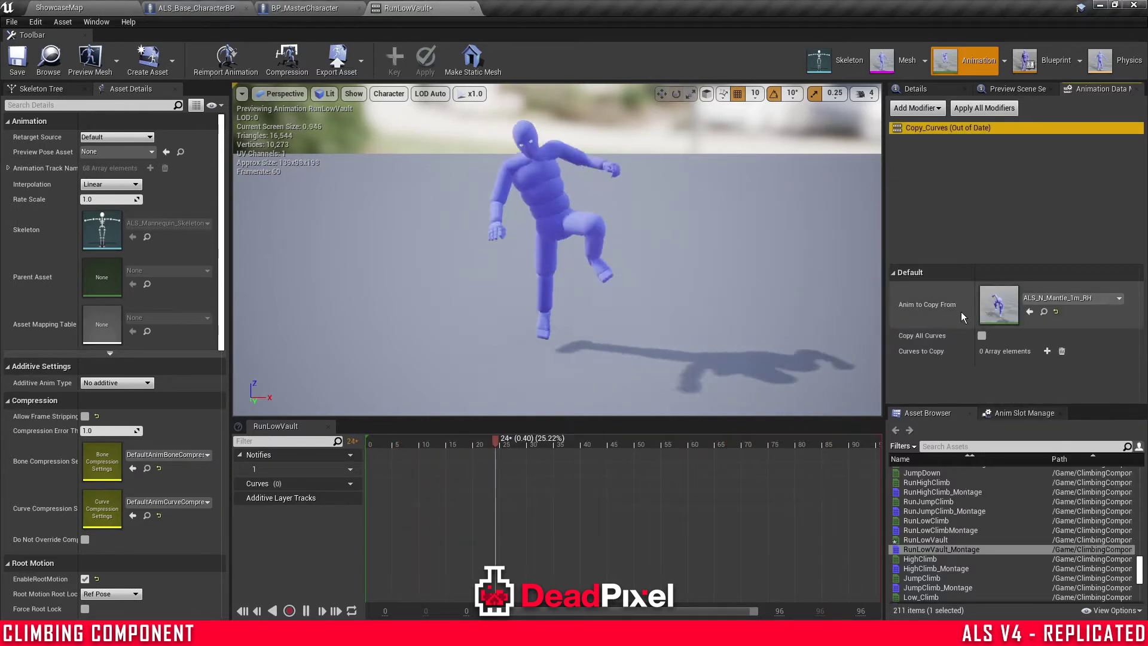
click(982, 336)
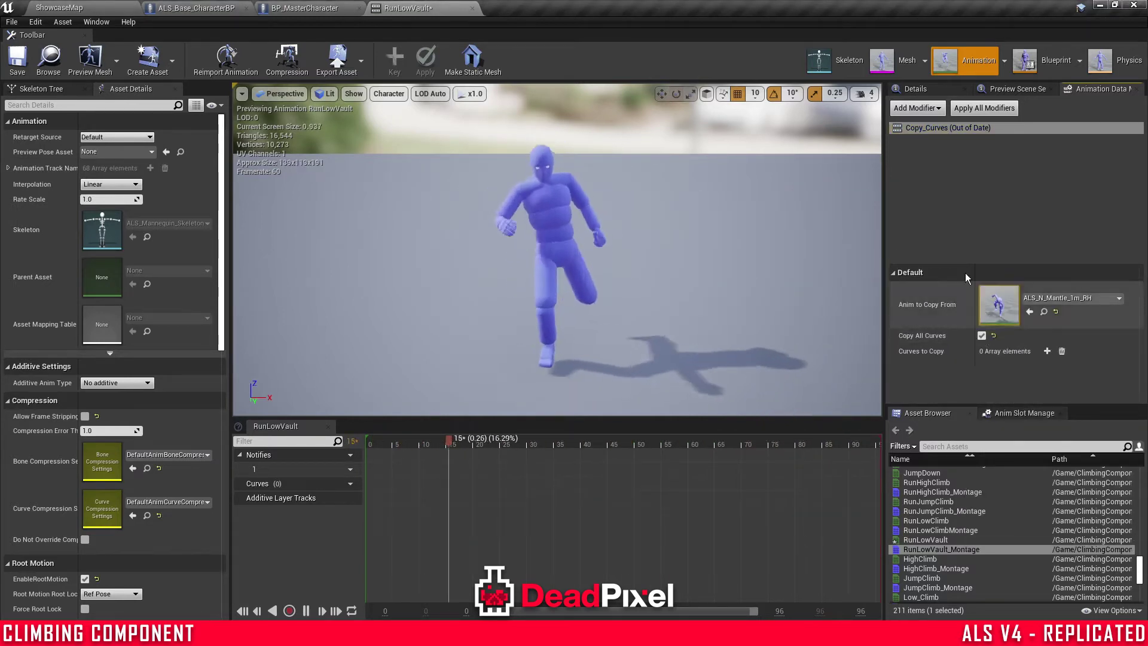
- Apply the Copy_Curves modifier to add BasePose_N and save RunLowVault
right_click(944, 128)
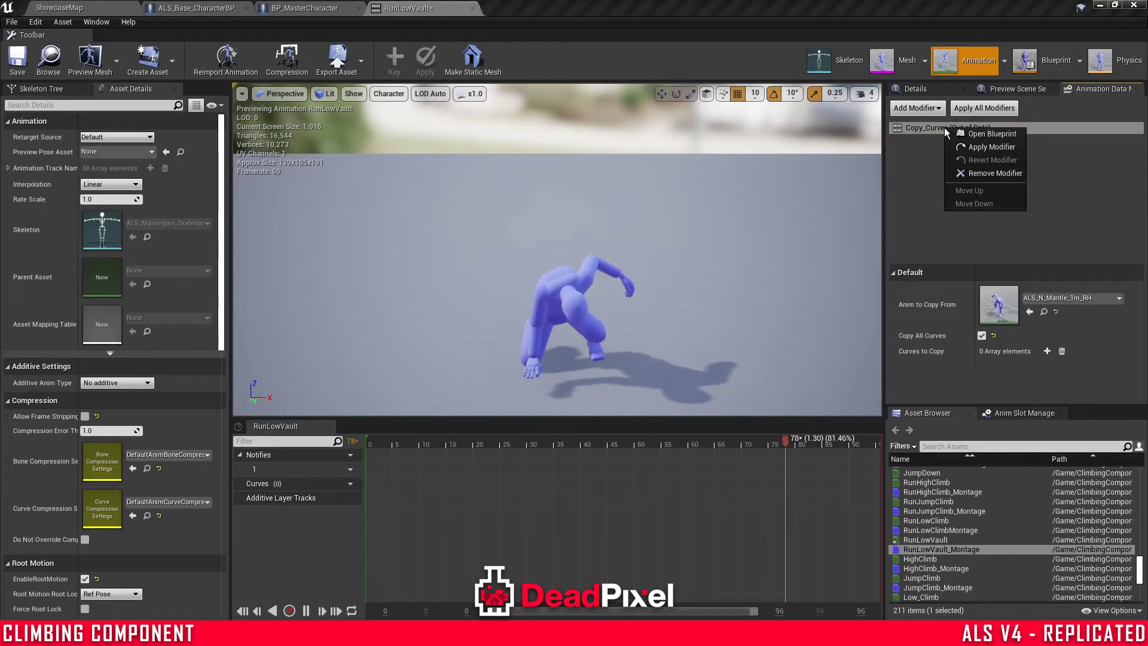
click(969, 146)
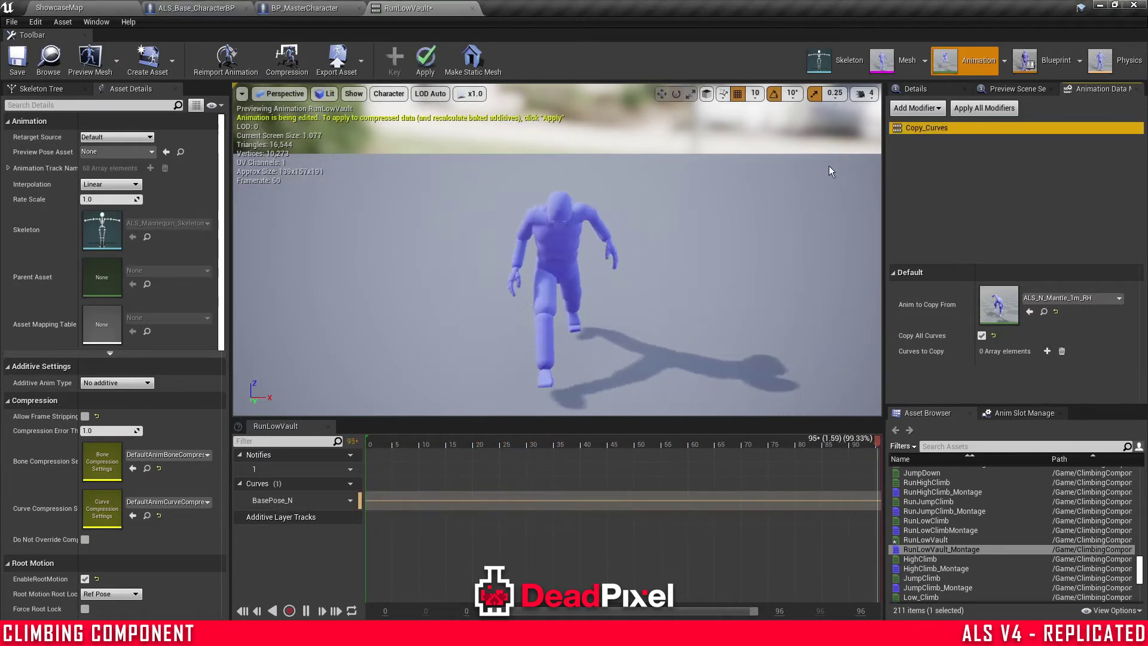
click(16, 63)
- Position the ShowcaseMap editor camera facing the block course
click(86, 12)
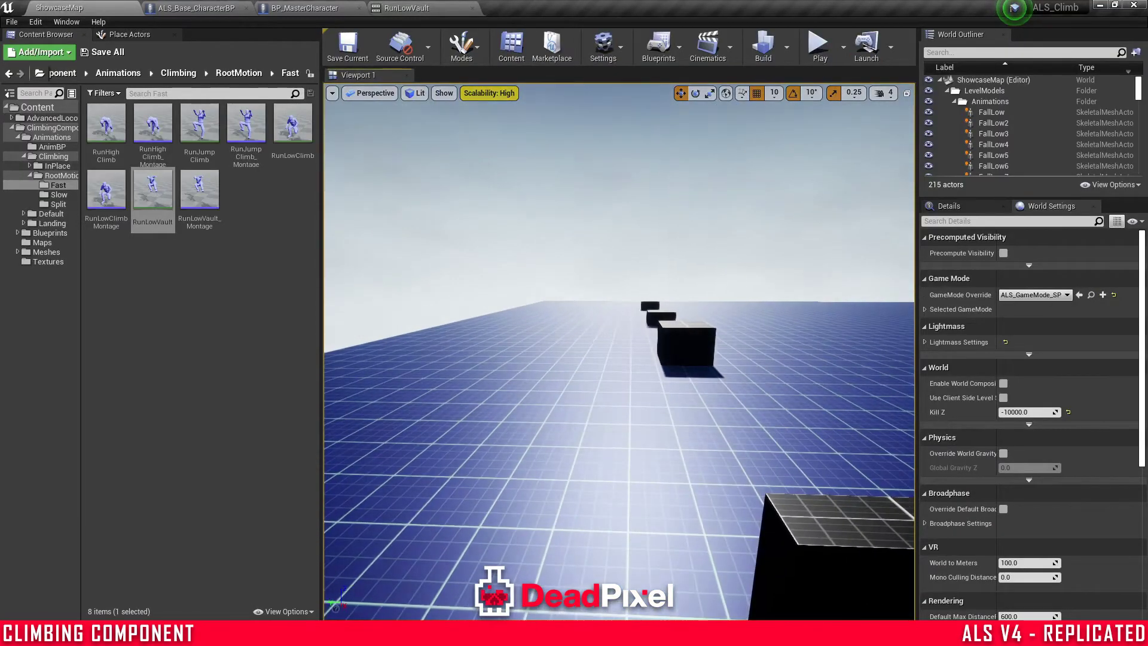
key(w)
right_drag(619, 351, 881, 366)
key(s)
- Play from Current Camera Location, run and vault the low block, then stop
click(842, 47)
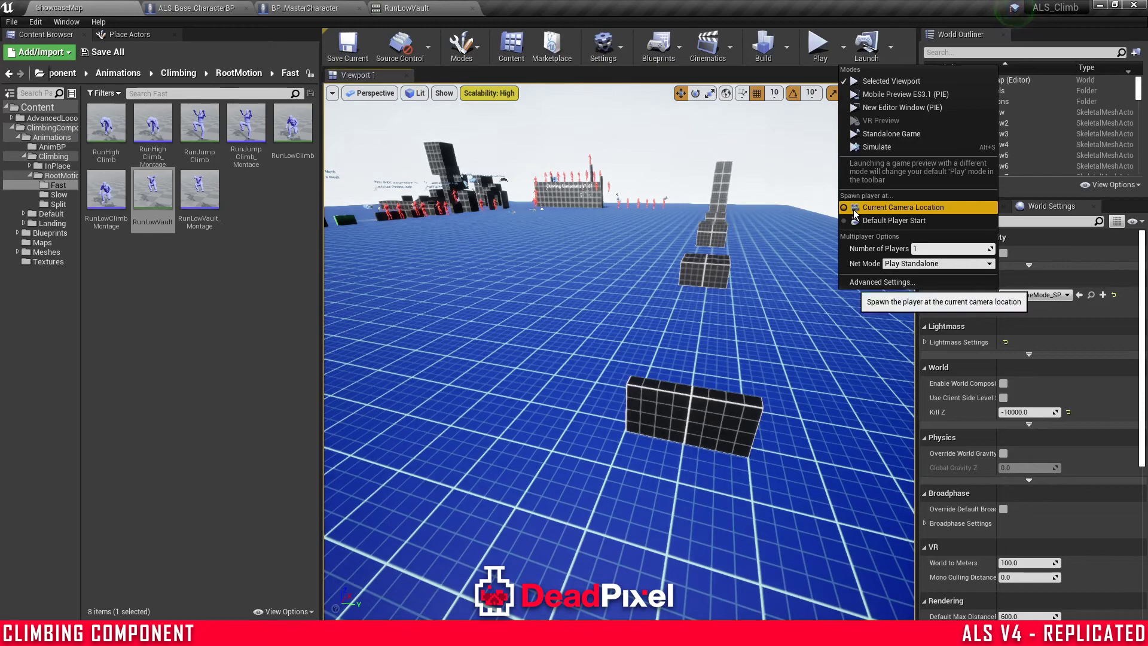
click(810, 49)
click(691, 258)
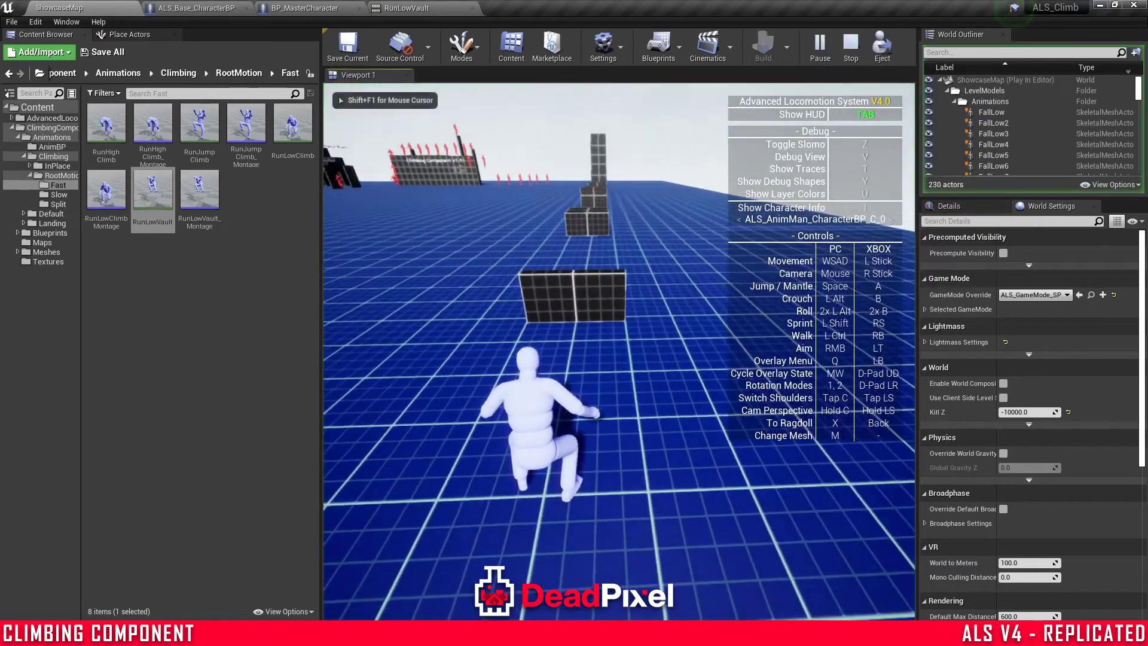
key(w)
key(space)
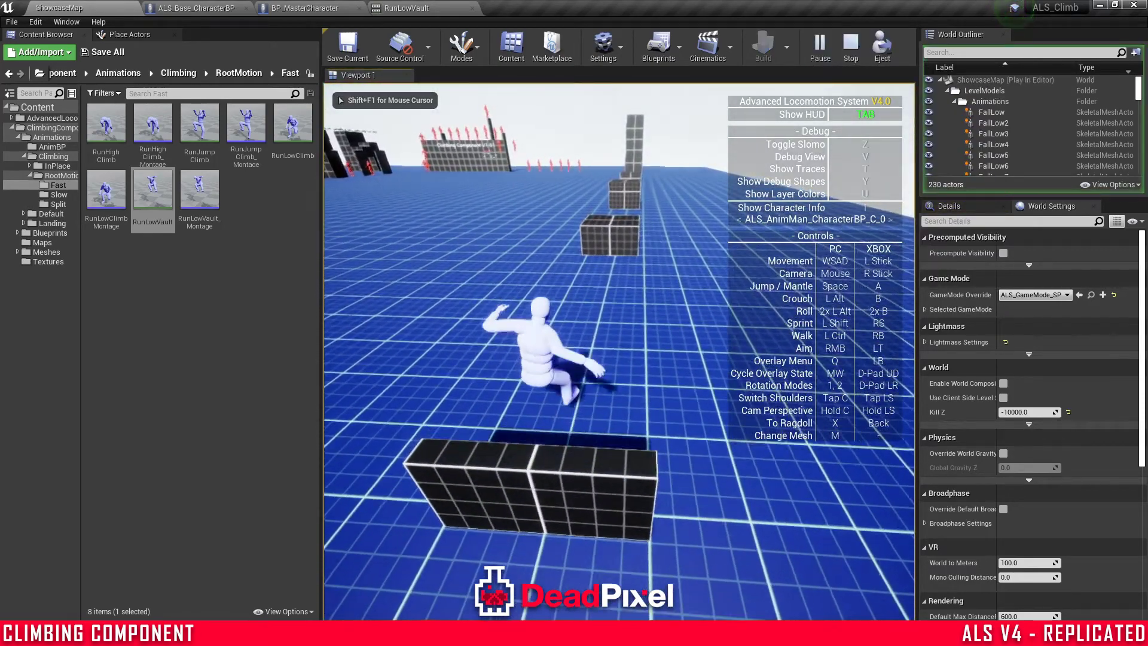
key(Escape)
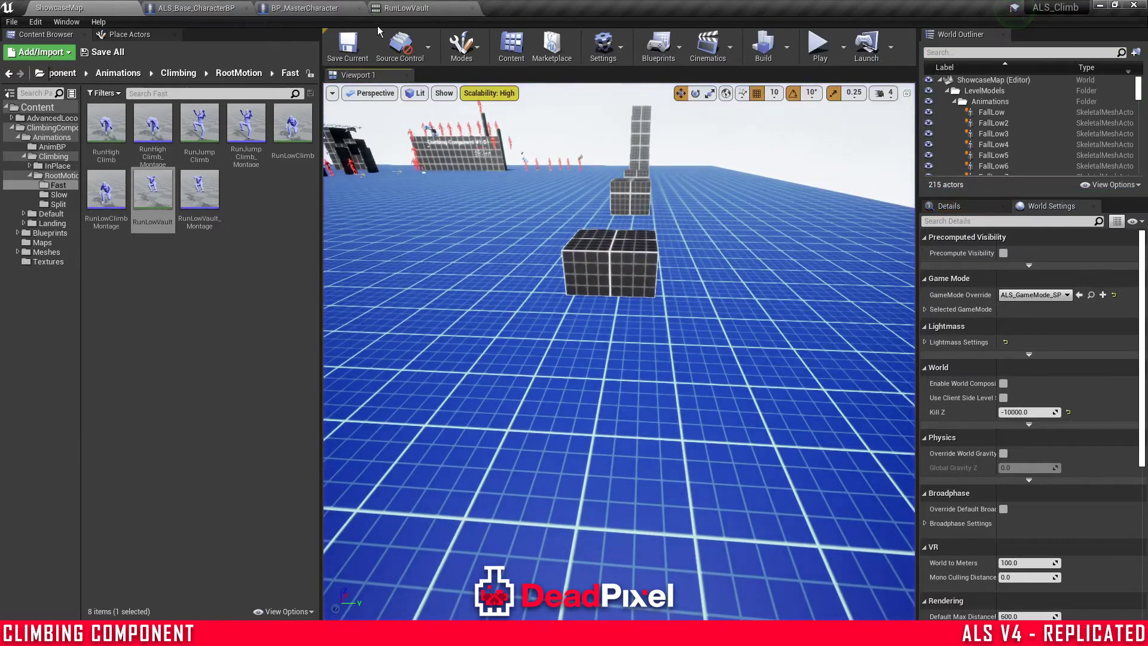
- Open RunLowClimb and add a Copy_Curves modifier
mouse_move(301, 146)
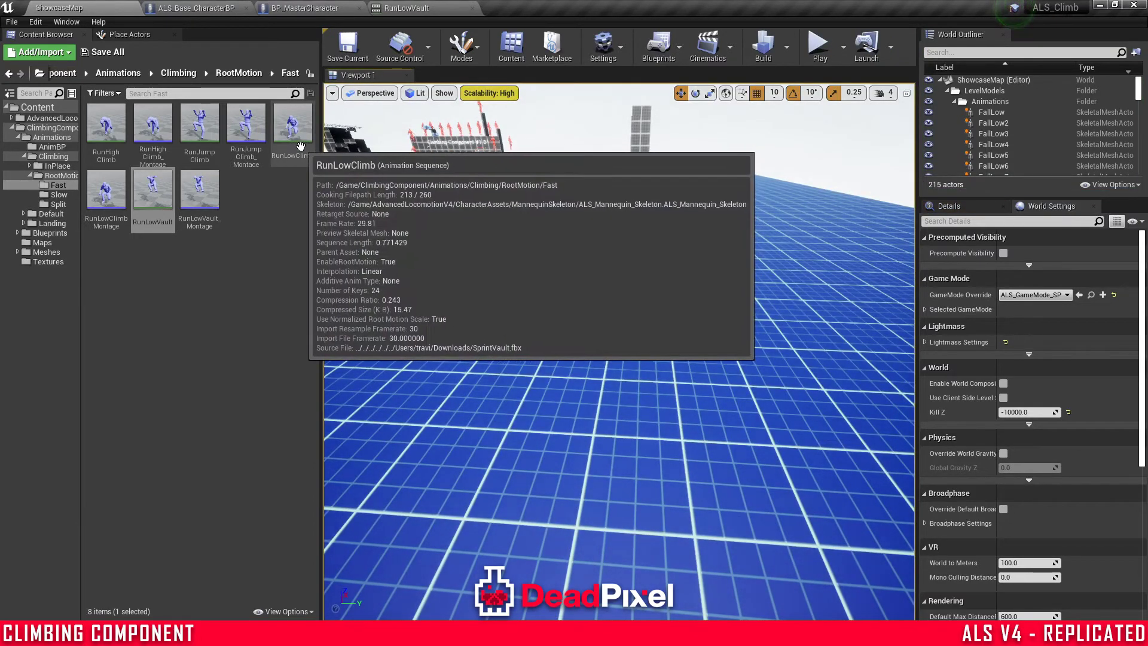
double_click(301, 146)
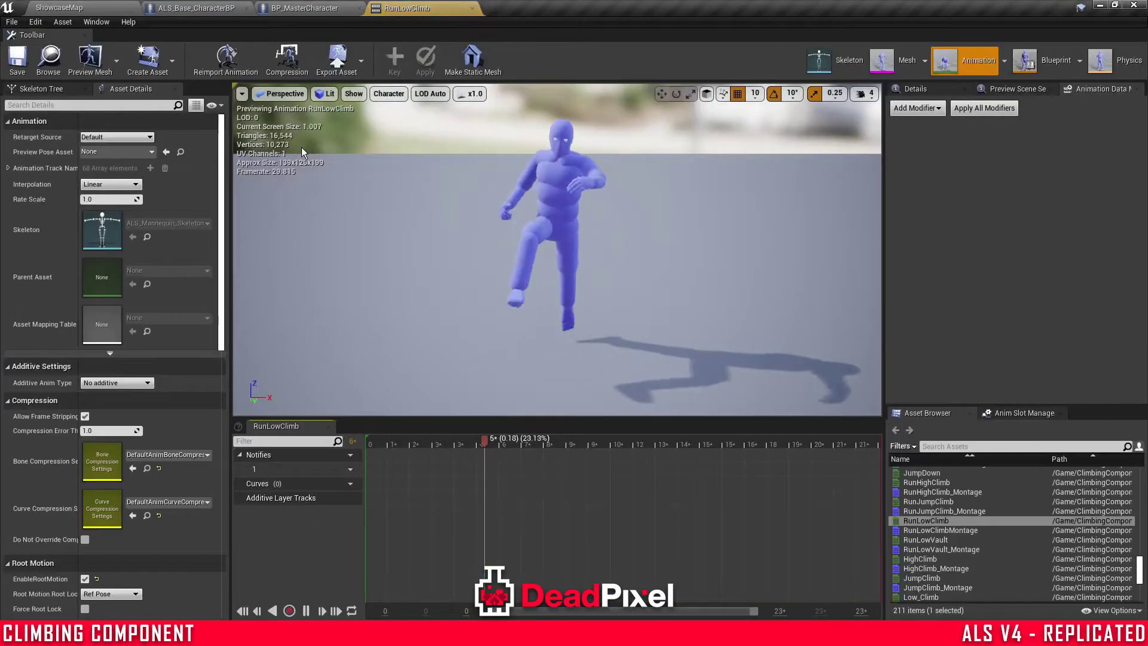
click(919, 109)
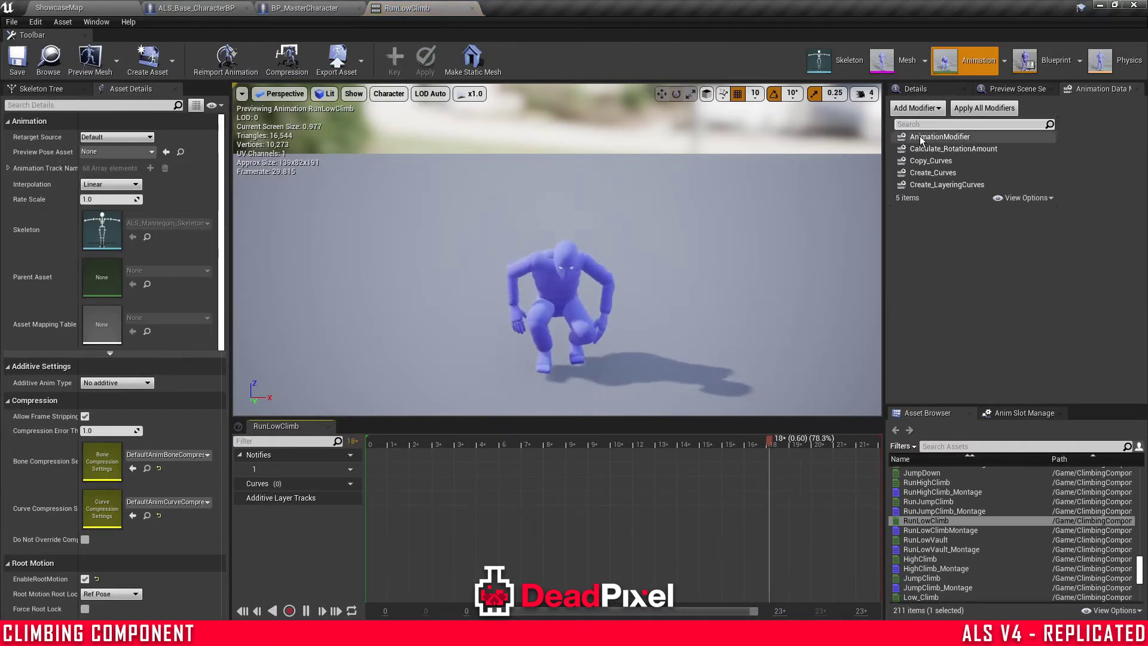
click(917, 160)
click(919, 128)
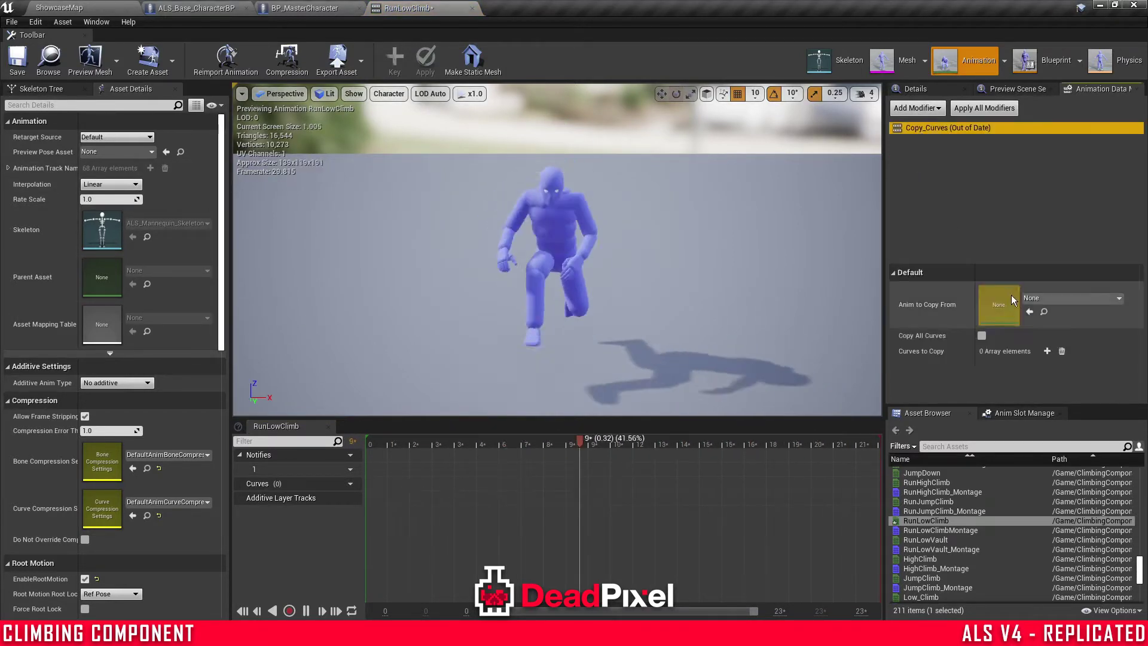
- Copy all curves from ALS_N_Mantle_1m_RH and apply the modifier to RunLowClimb
click(1028, 297)
text(man)
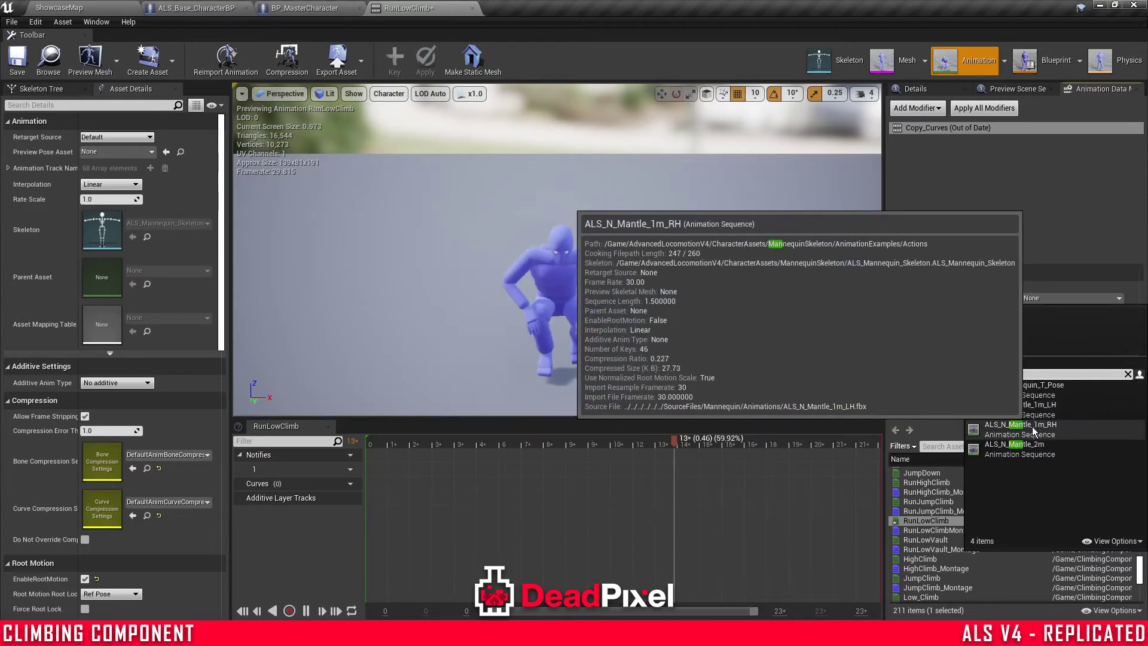
click(1029, 425)
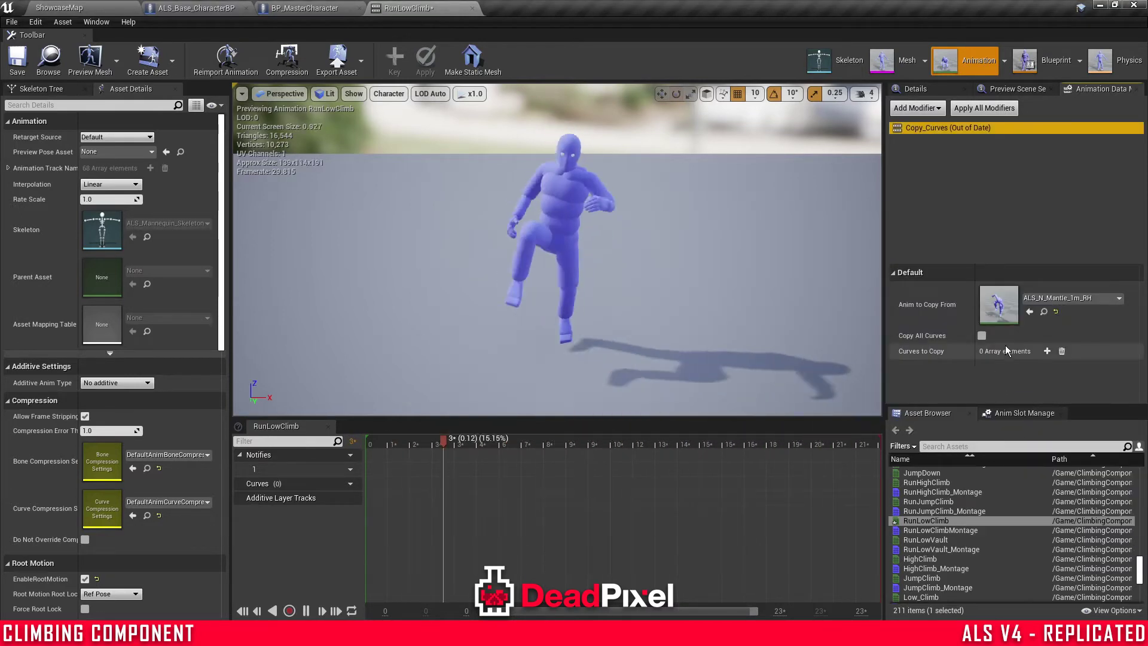
click(981, 335)
right_click(995, 312)
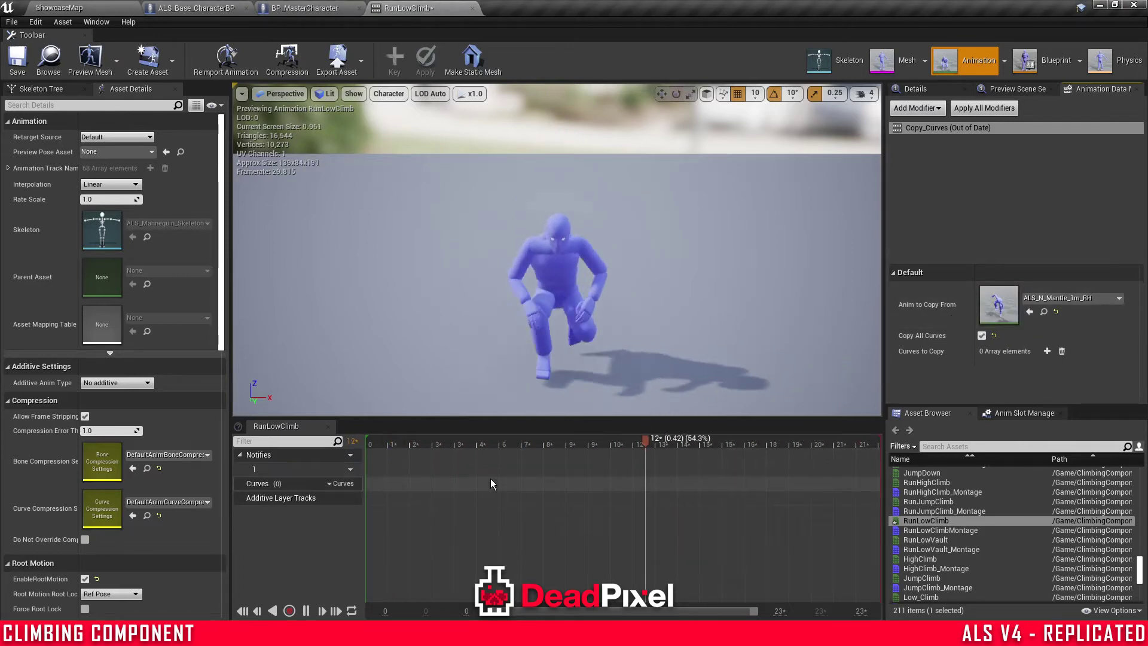
right_click(933, 127)
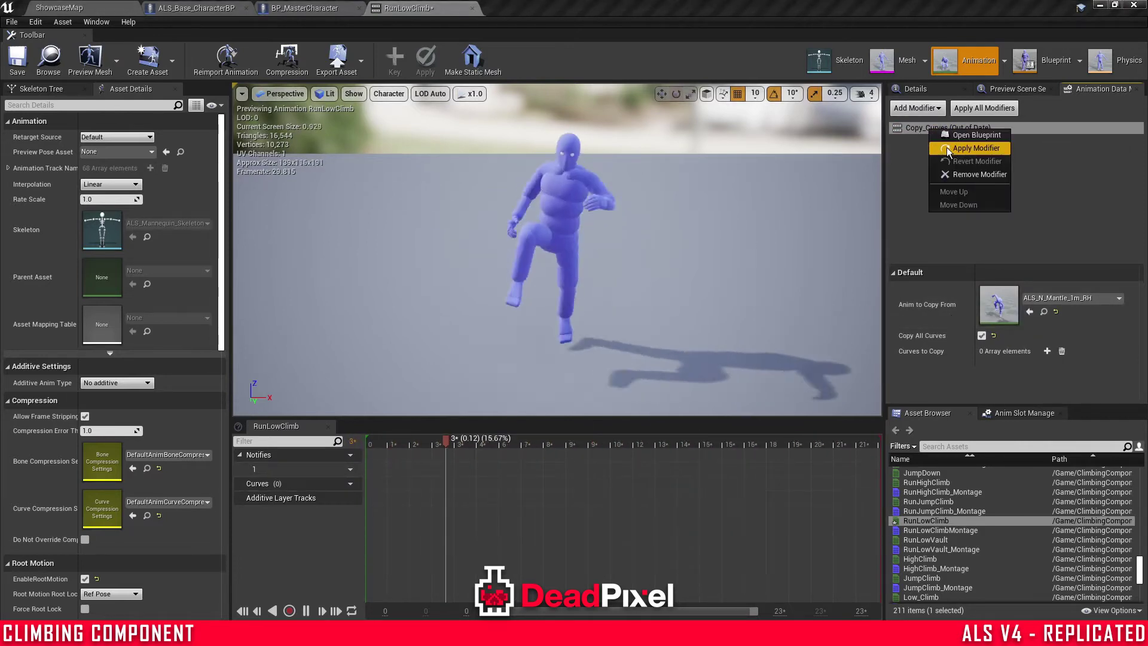
click(976, 148)
- Put RunLowClimbMontage on the MovementActionGroup slot, save it, and recheck the slot
click(46, 12)
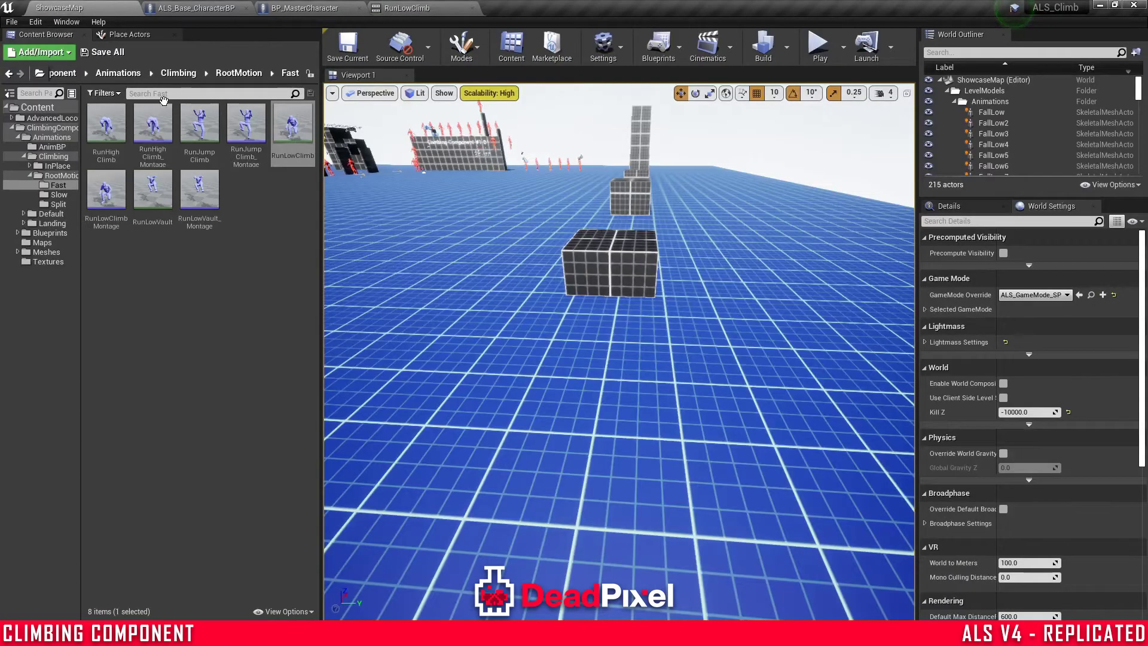
double_click(102, 221)
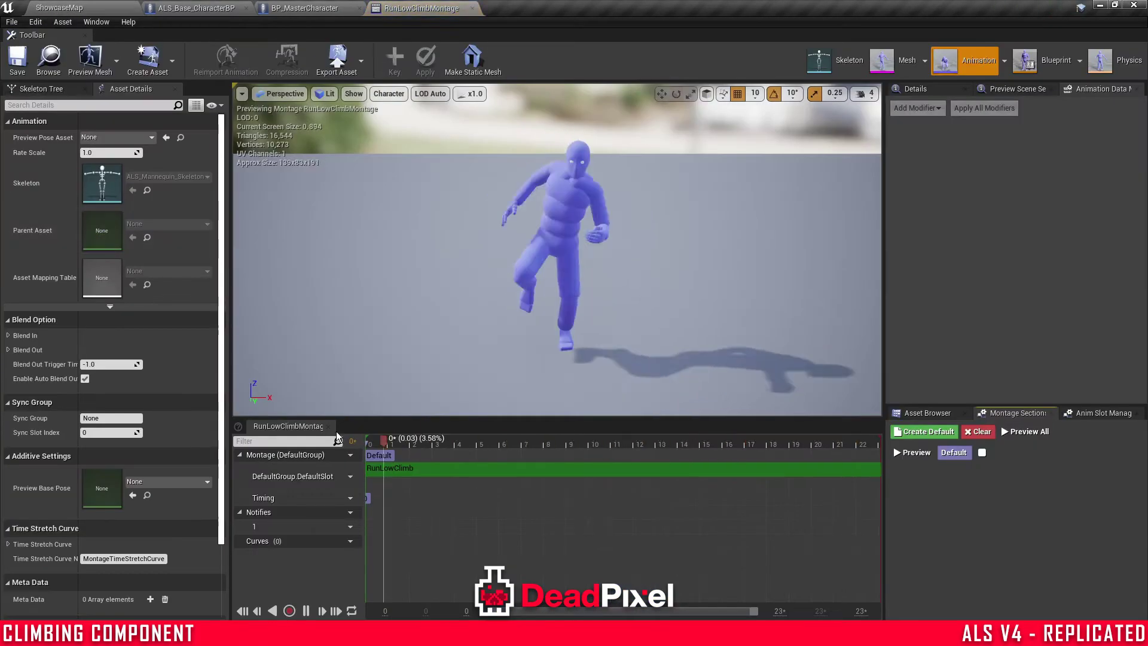
click(337, 477)
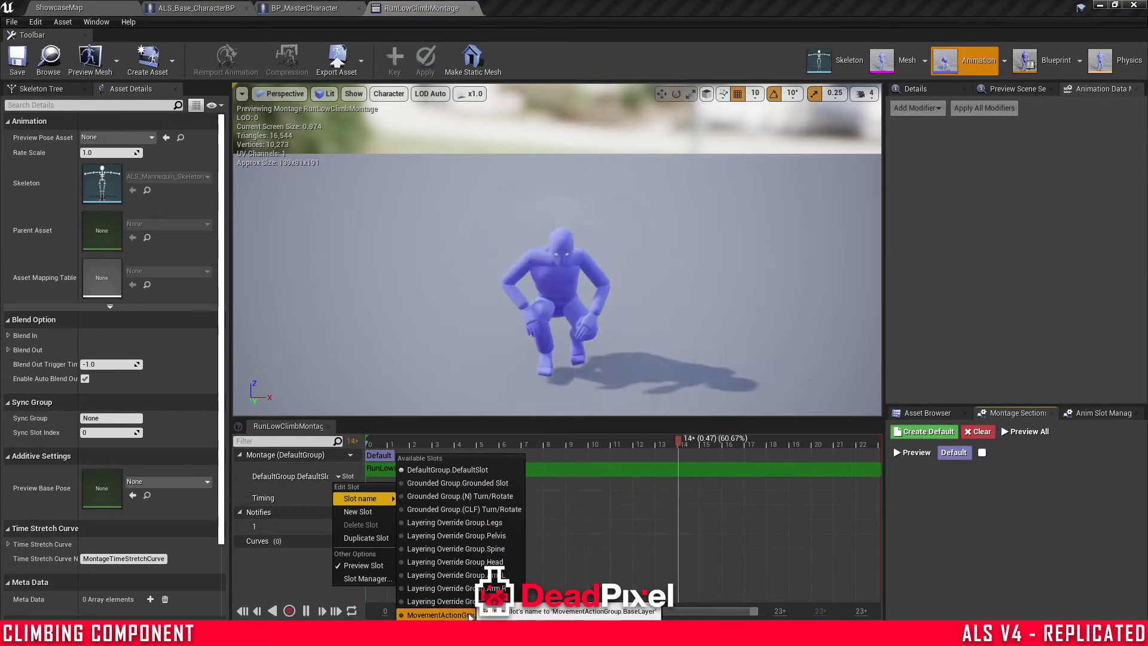
click(474, 552)
click(18, 58)
click(53, 9)
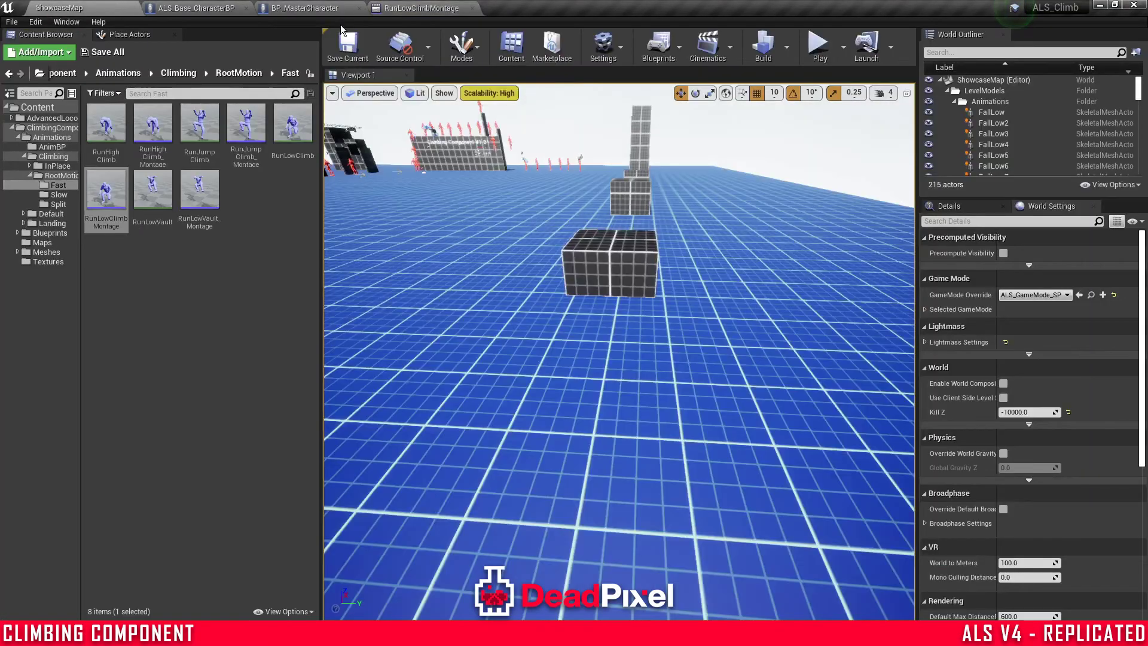
double_click(107, 208)
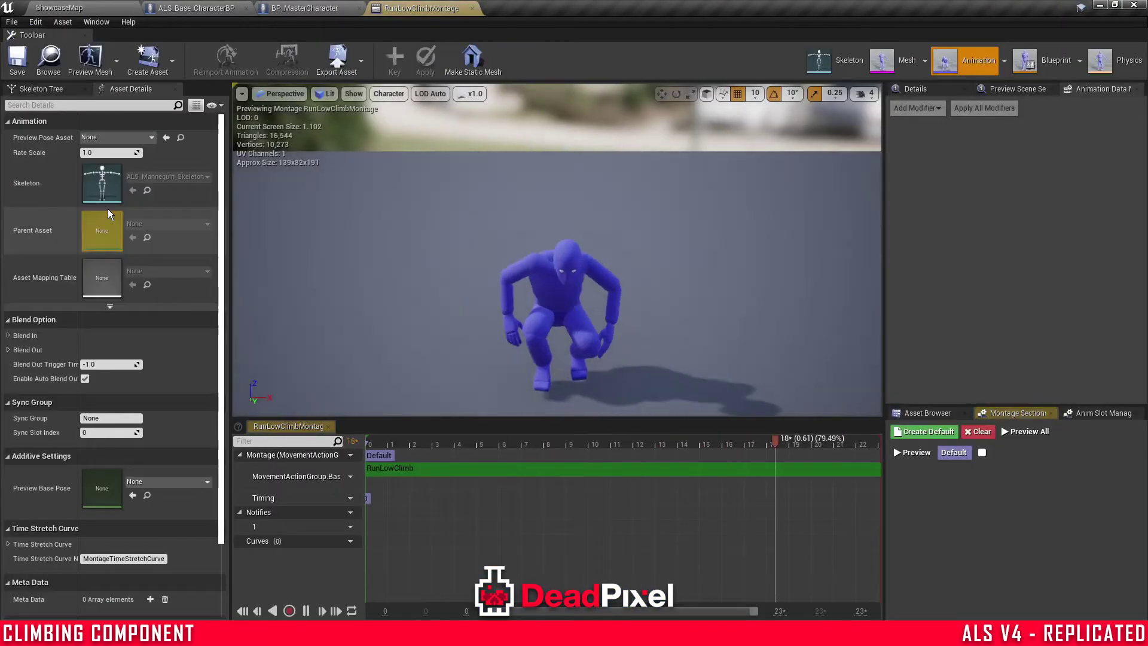
click(422, 12)
click(59, 8)
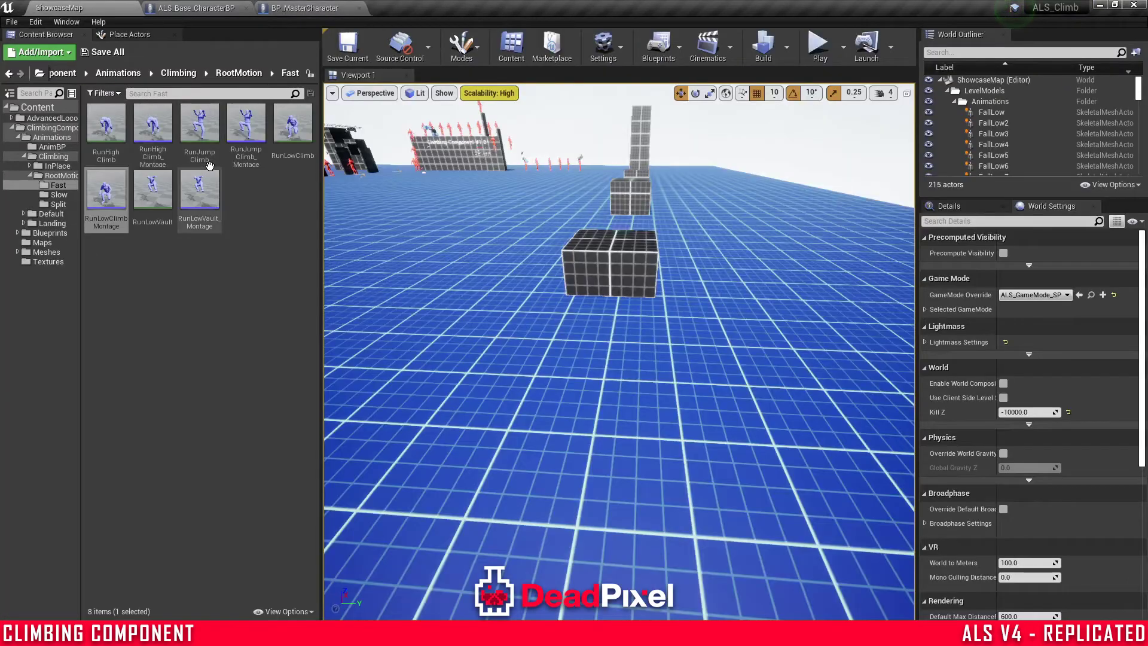
- Put RunJumpClimb_Montage on the MovementActionGroup.BaseLayer slot
mouse_move(203, 154)
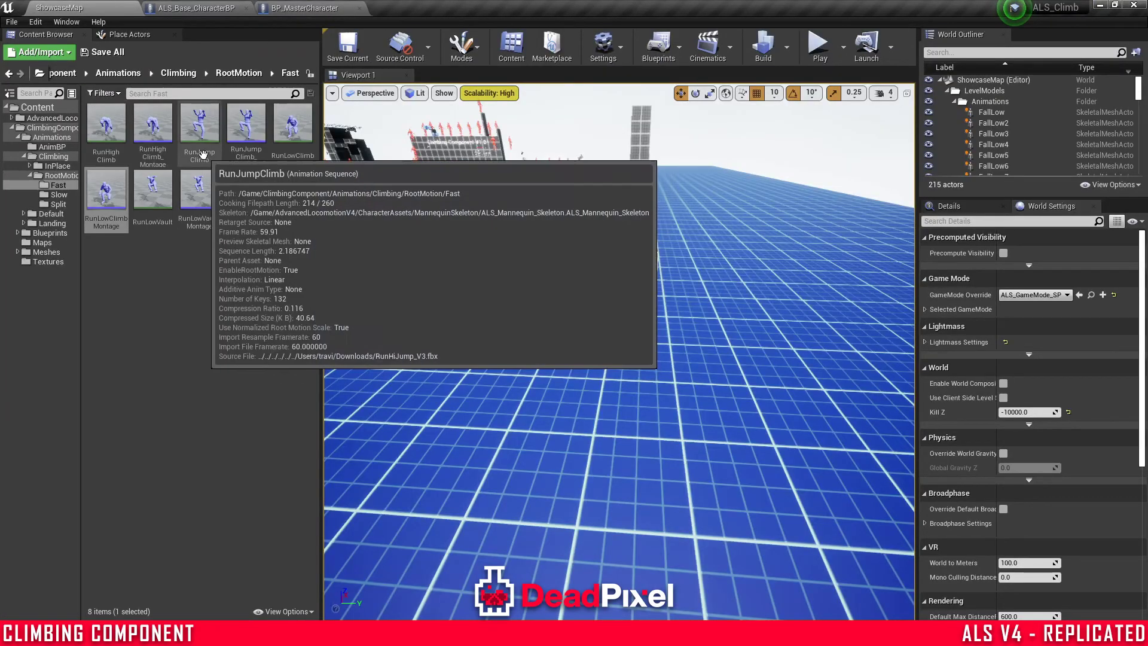
double_click(249, 149)
click(349, 479)
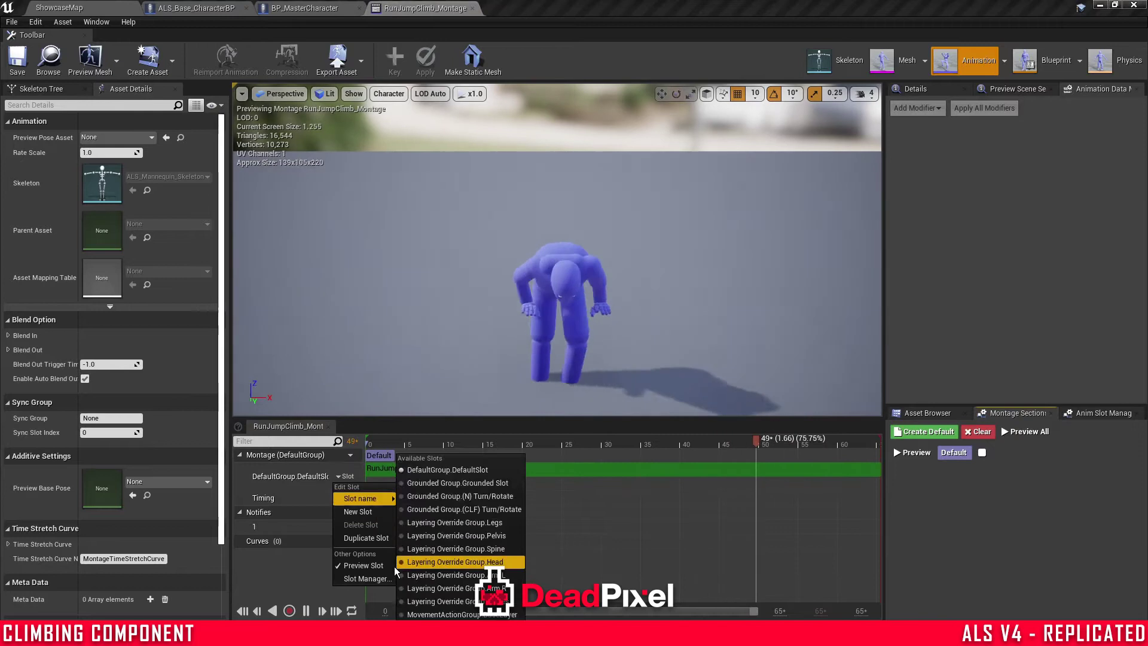
mouse_move(385, 498)
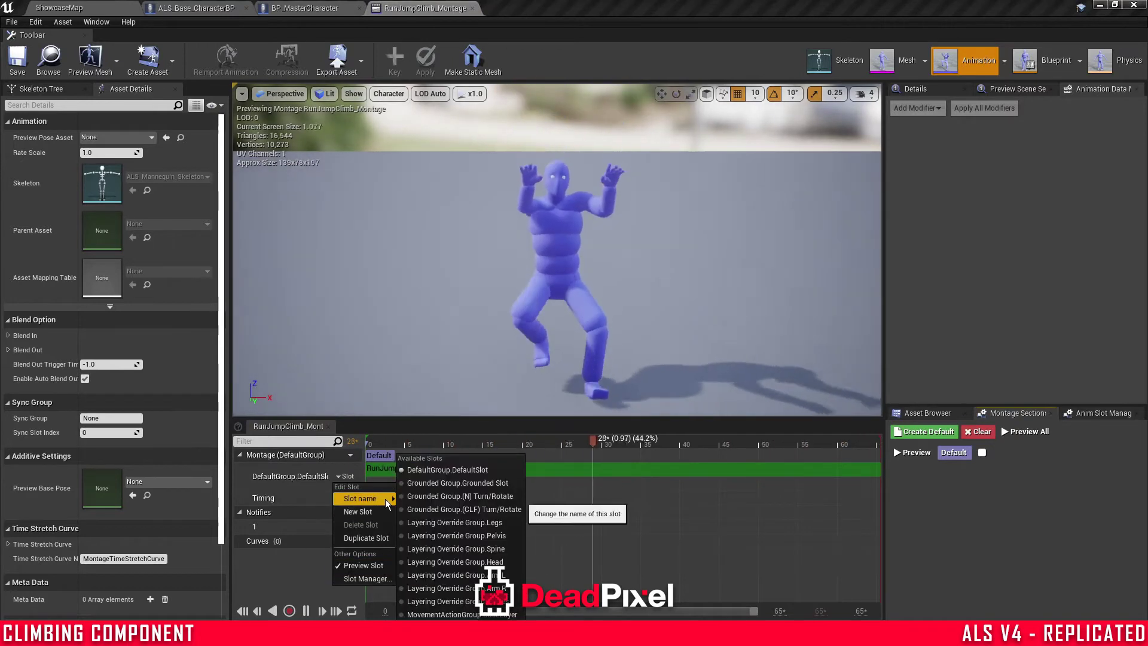
click(466, 612)
click(62, 8)
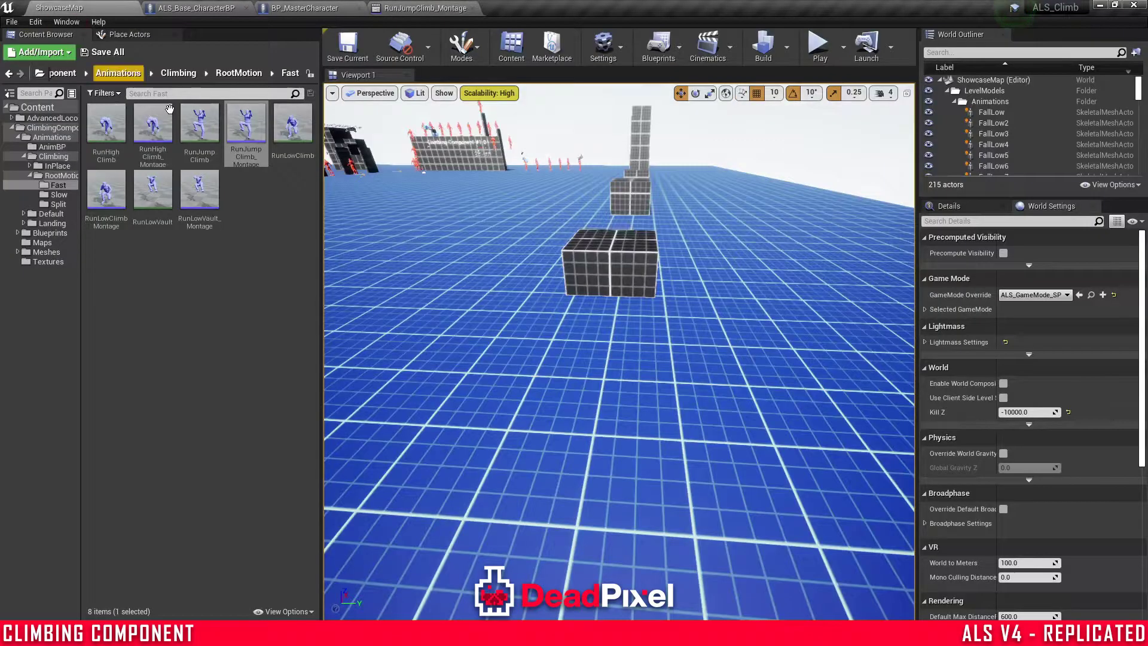
- Add a Copy_Curves modifier to RunJumpClimb sourcing ALS_N_Mantle_1m_RH and save
double_click(206, 144)
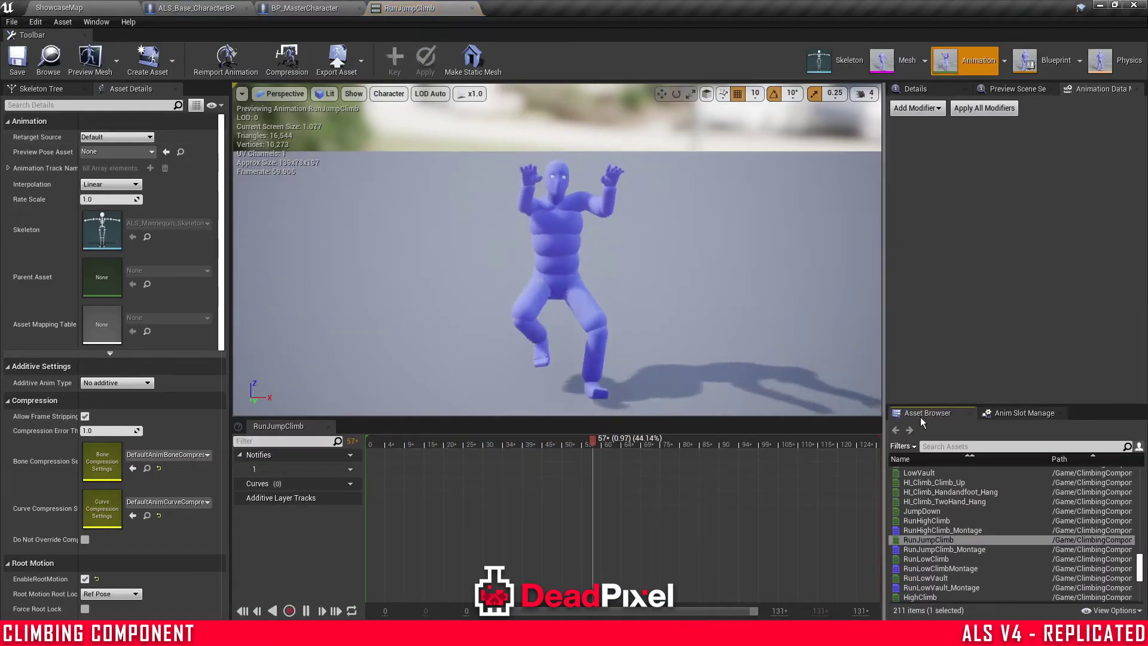
click(922, 113)
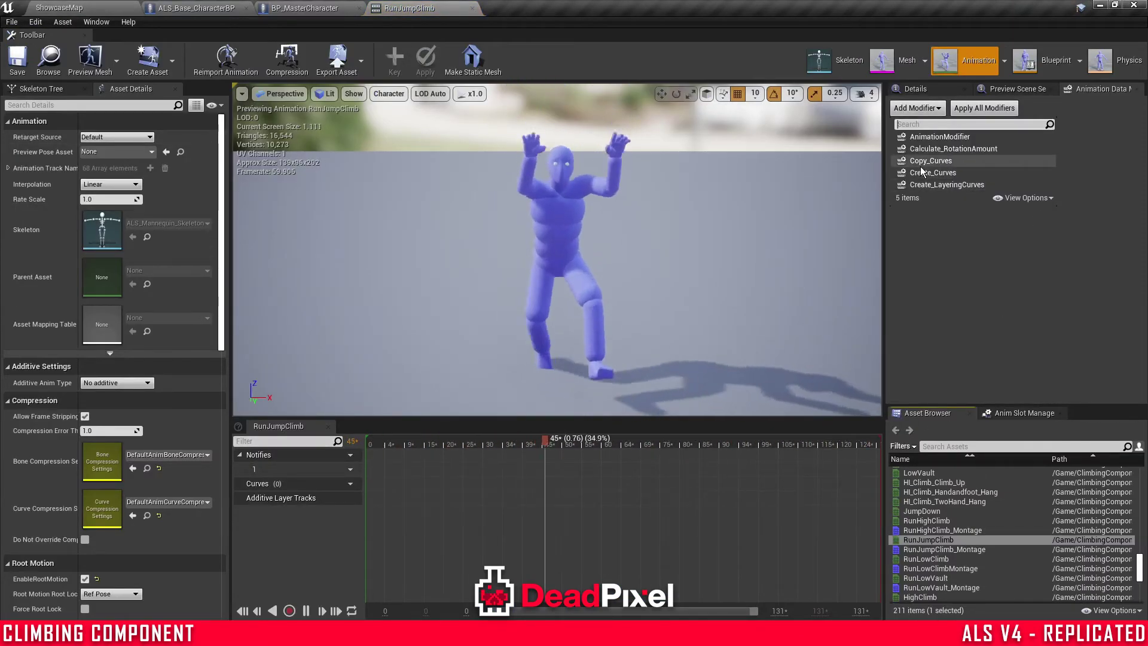
click(920, 167)
click(920, 129)
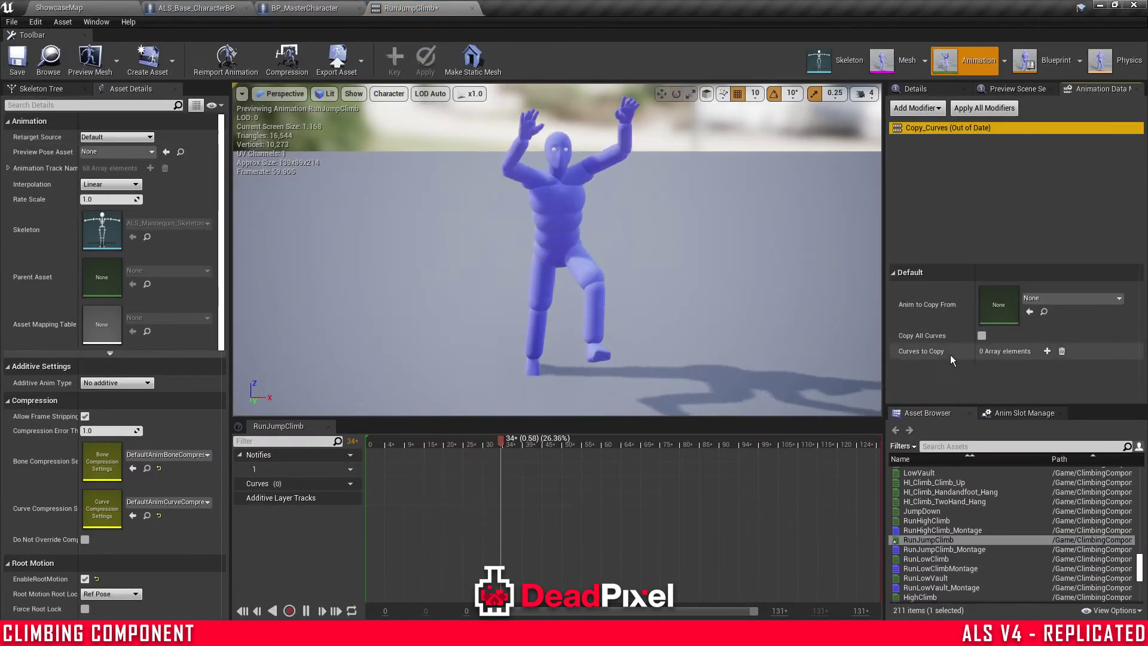
right_click(989, 312)
click(1021, 329)
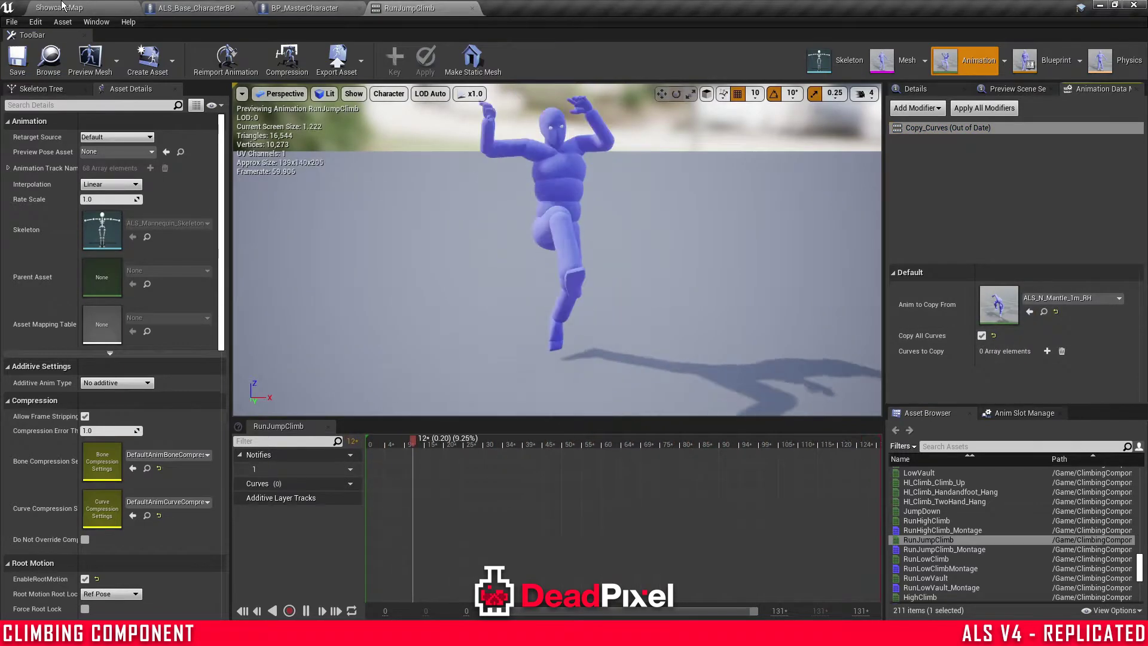
click(10, 58)
- Apply the Copy_Curves modifier to RunJumpClimb to add BasePose_N and save it
click(48, 60)
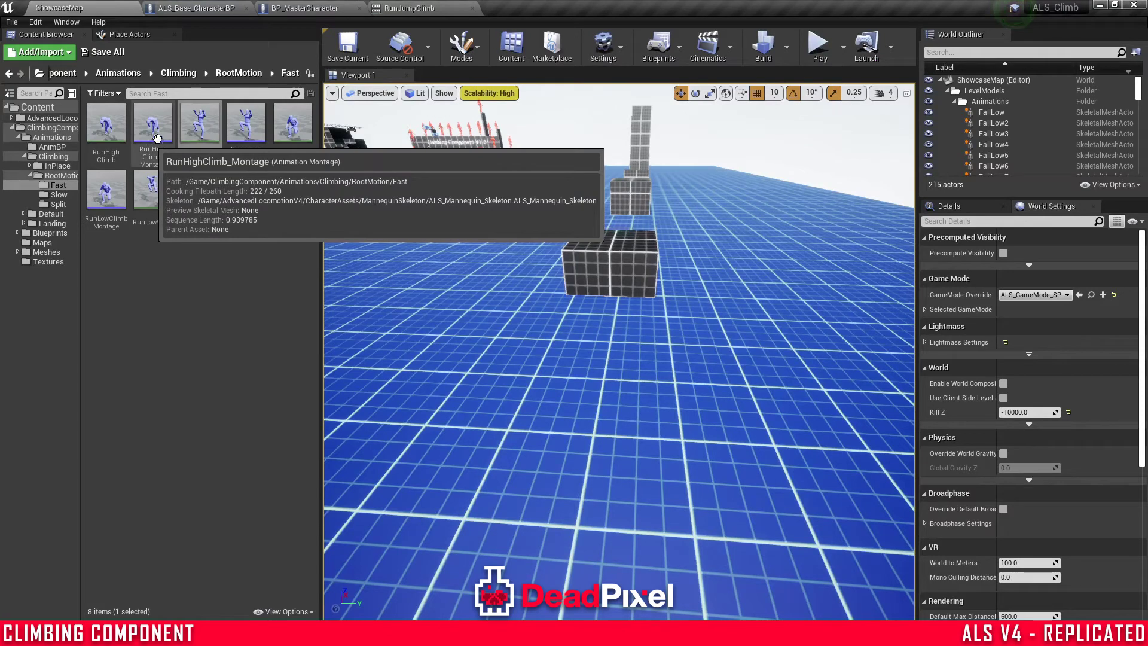
click(442, 7)
right_click(942, 131)
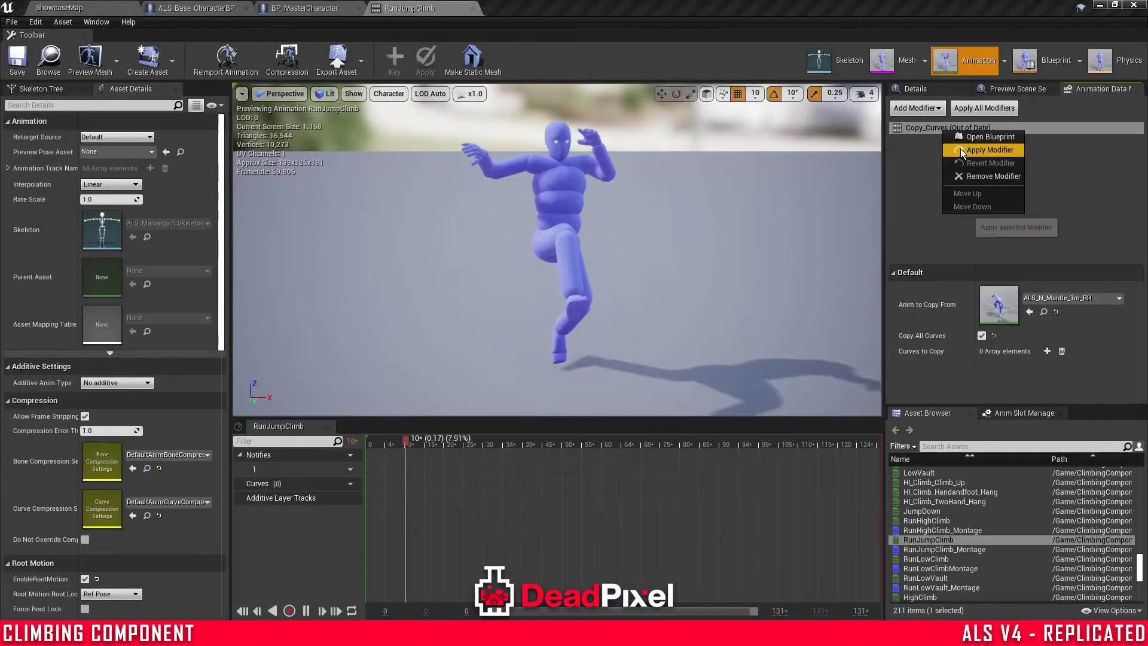
click(963, 153)
click(17, 58)
click(57, 7)
click(453, 9)
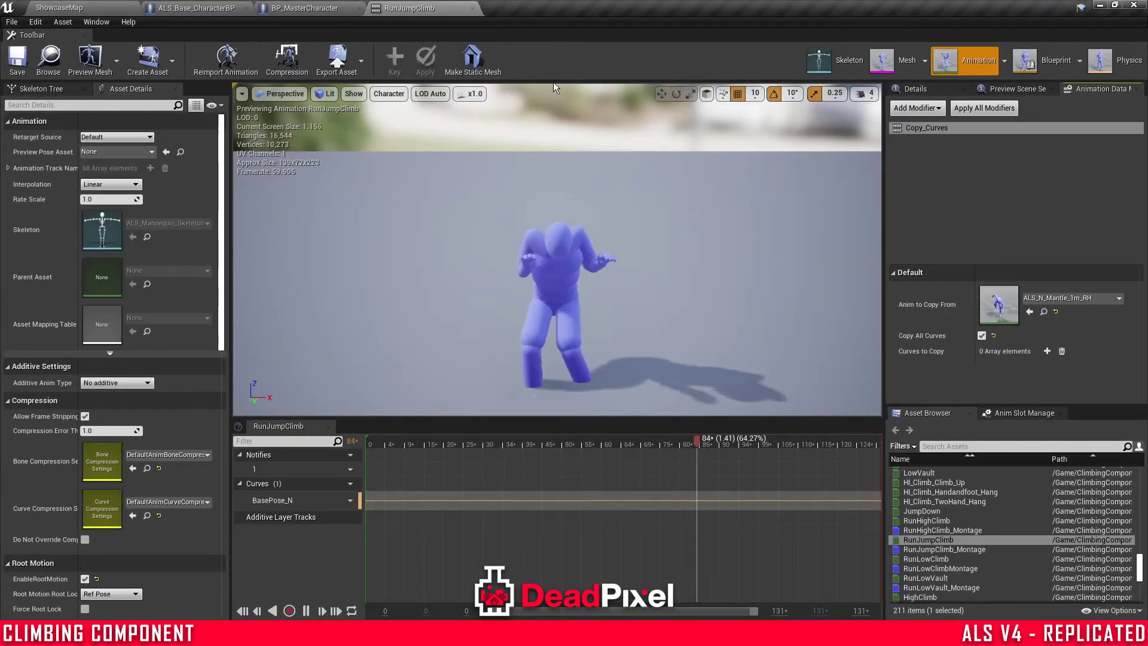
click(110, 9)
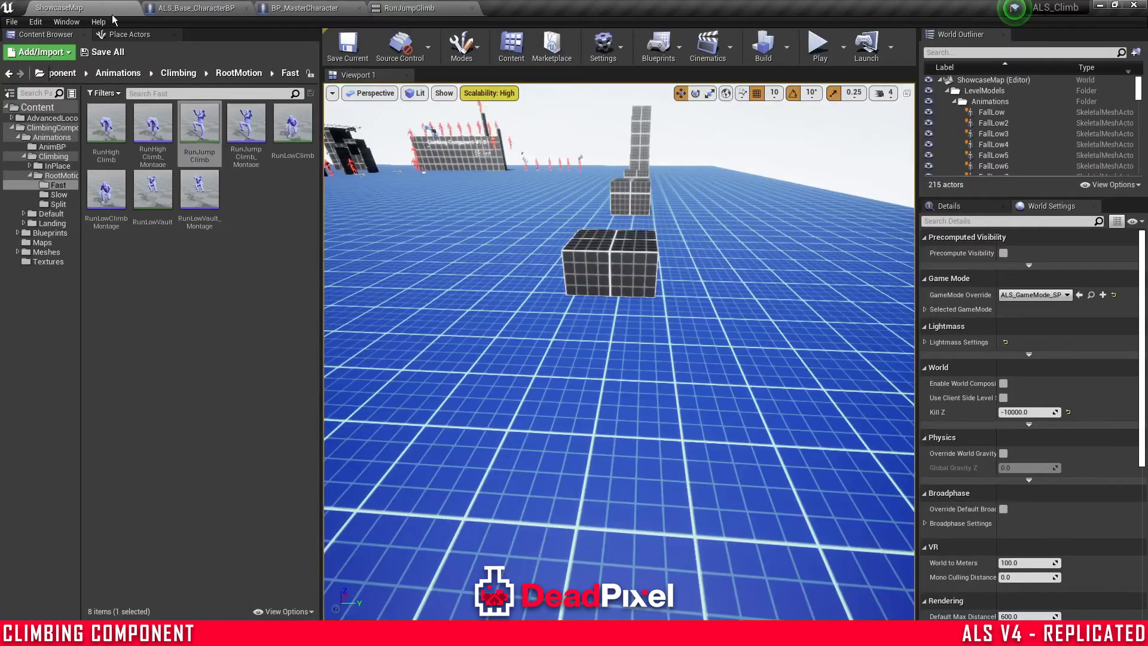
- Change the slot assigned to RunHighClimb_Montage's track
double_click(165, 150)
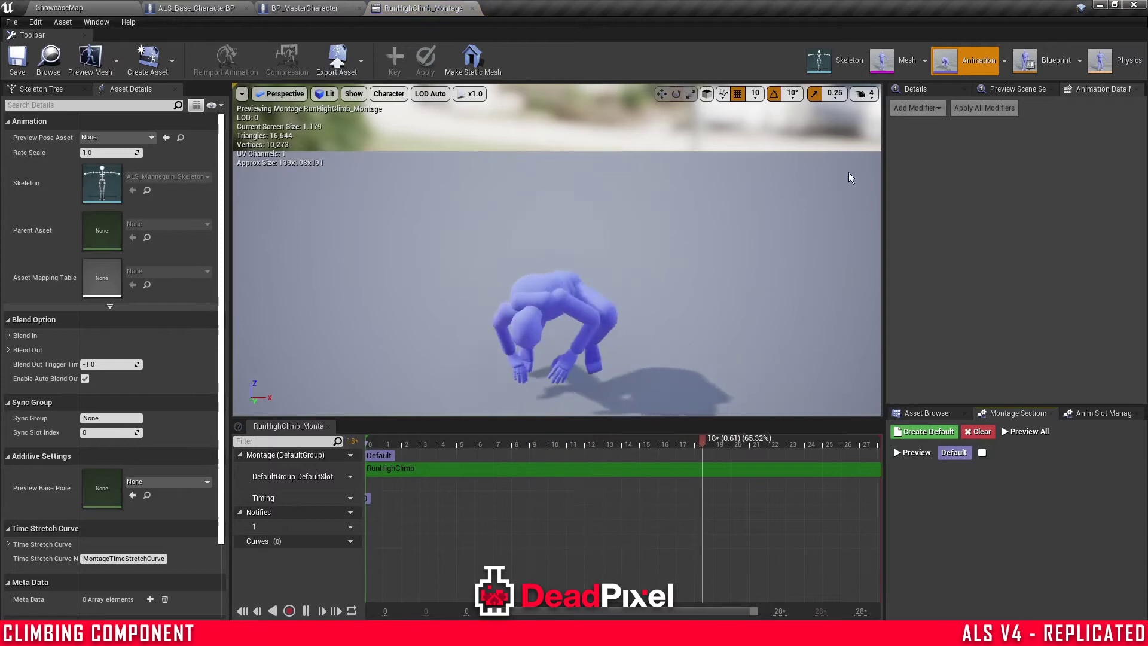
click(339, 476)
mouse_move(371, 498)
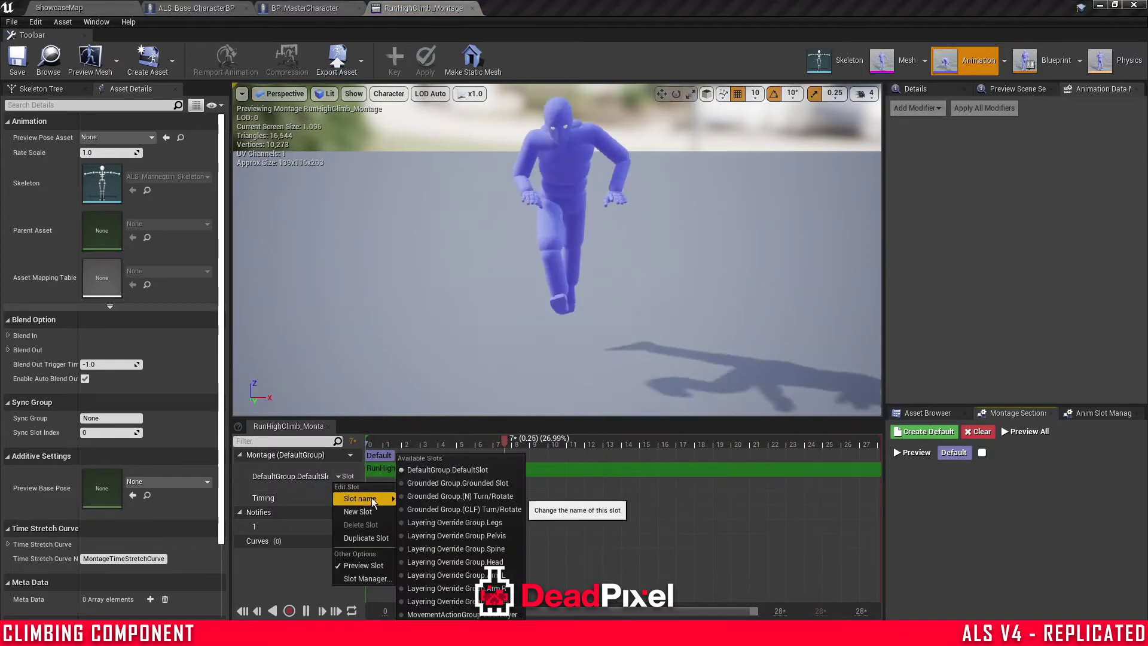
click(469, 607)
click(57, 7)
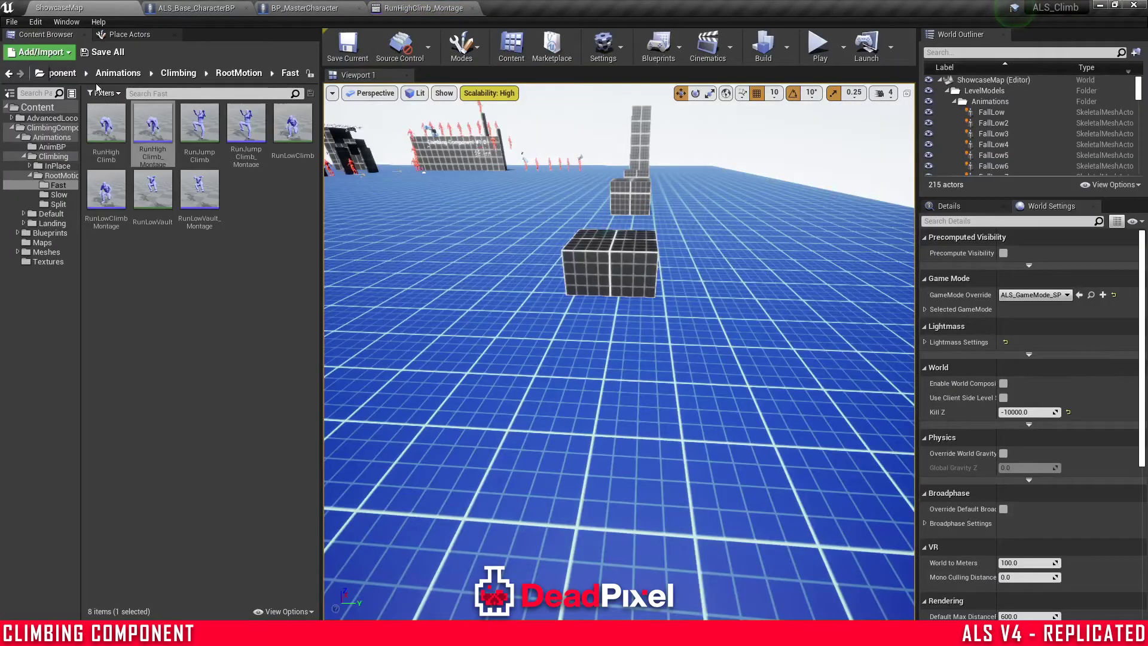
- Add a Copy_Curves modifier to RunHighClimb sourcing ALS_N_Mantle_1m_RH and save it
double_click(117, 125)
click(914, 107)
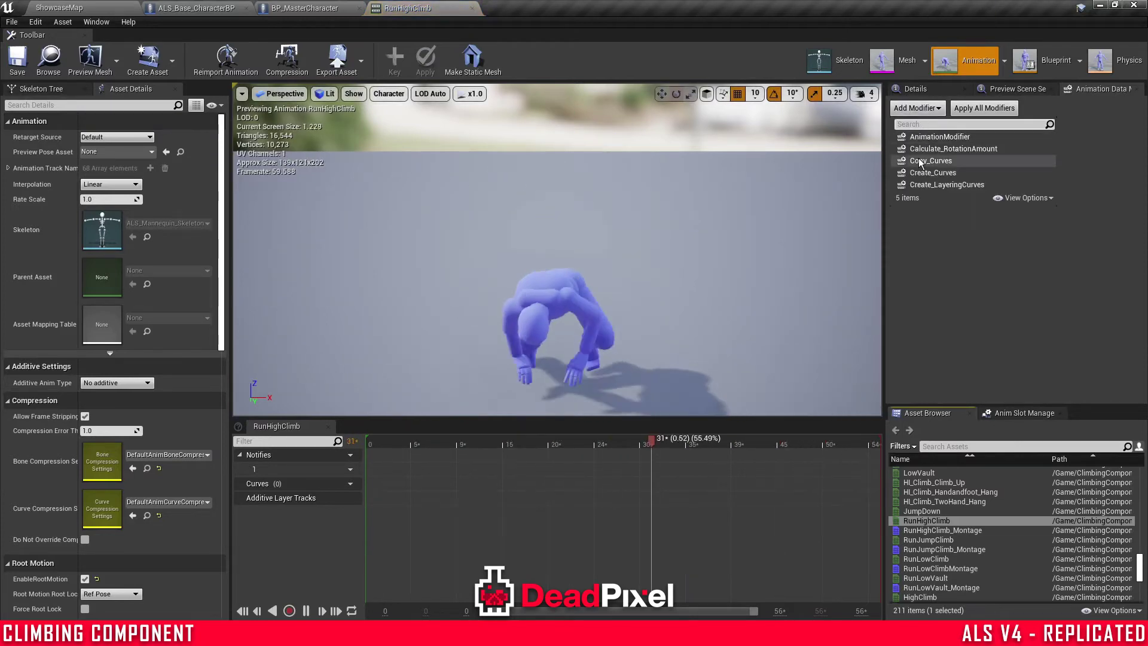
click(921, 132)
click(921, 128)
right_click(995, 301)
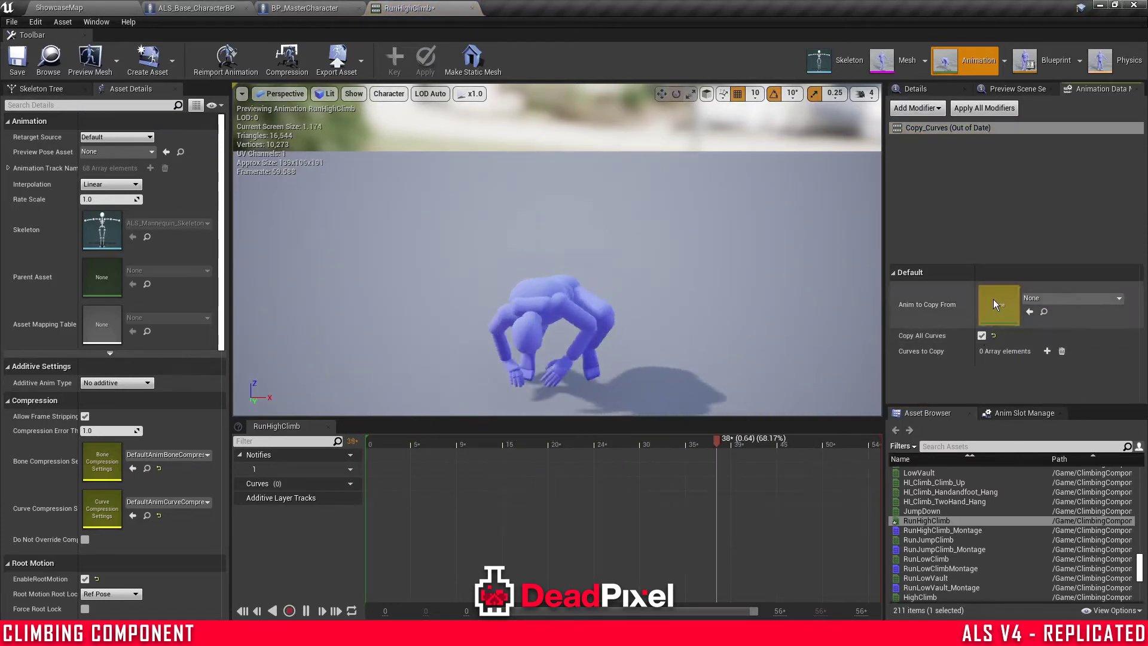
click(1023, 318)
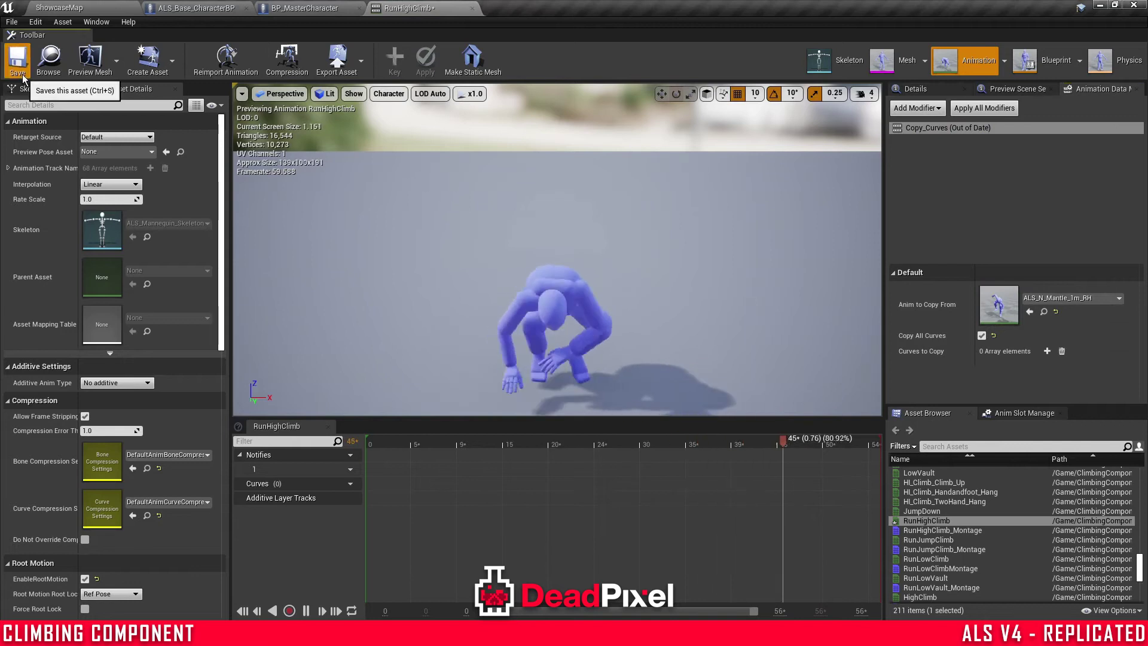
click(17, 58)
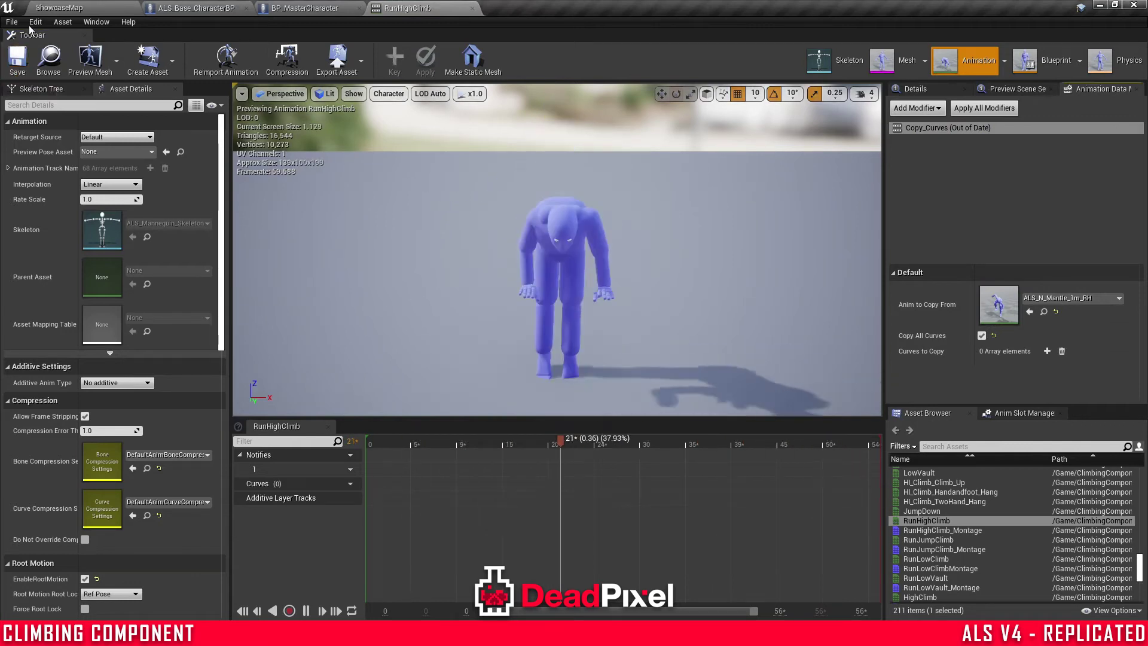
click(73, 8)
click(238, 72)
- Put LowVault_Montage from the Slow folder on the MovementActionGroup.BaseLayer slot
double_click(153, 123)
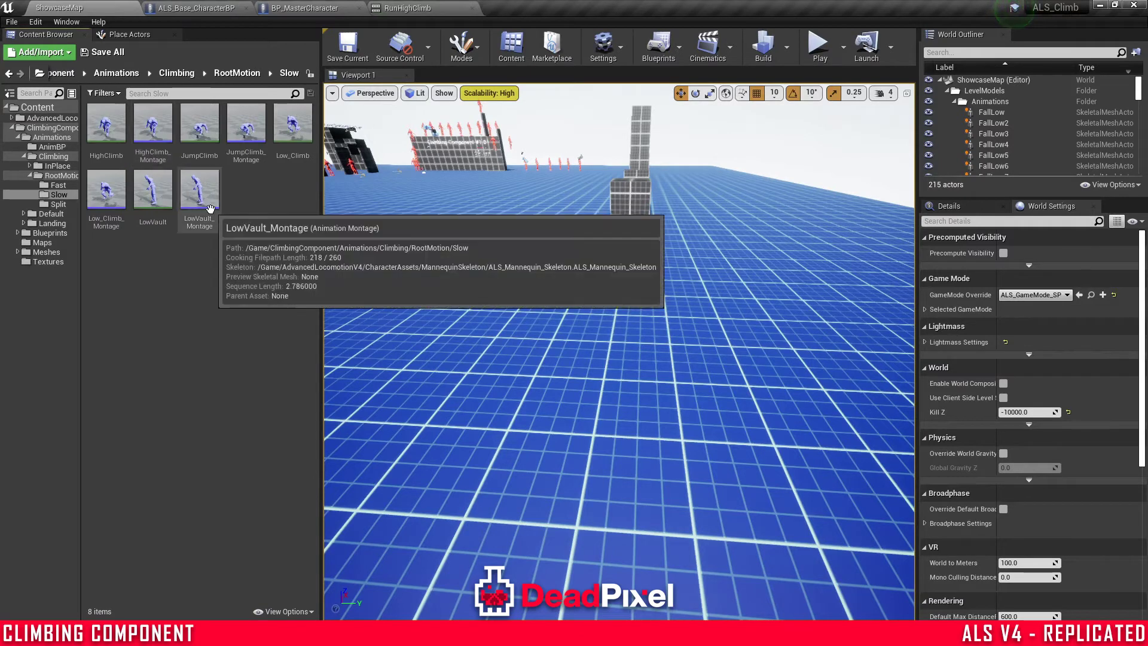
double_click(211, 208)
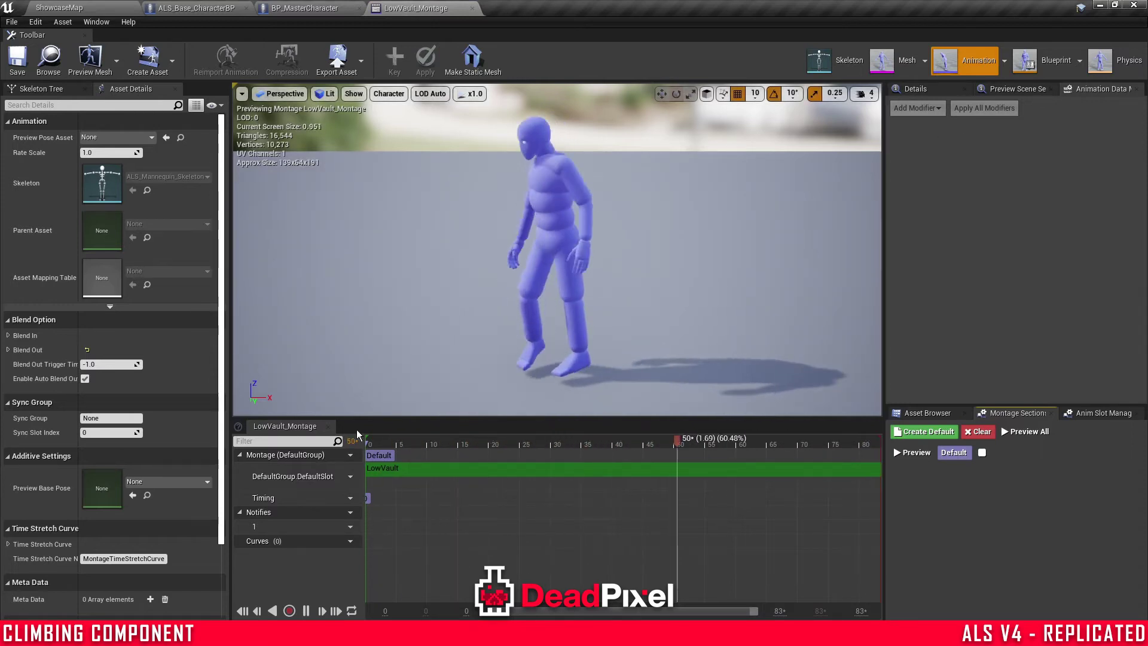
click(346, 477)
mouse_move(369, 496)
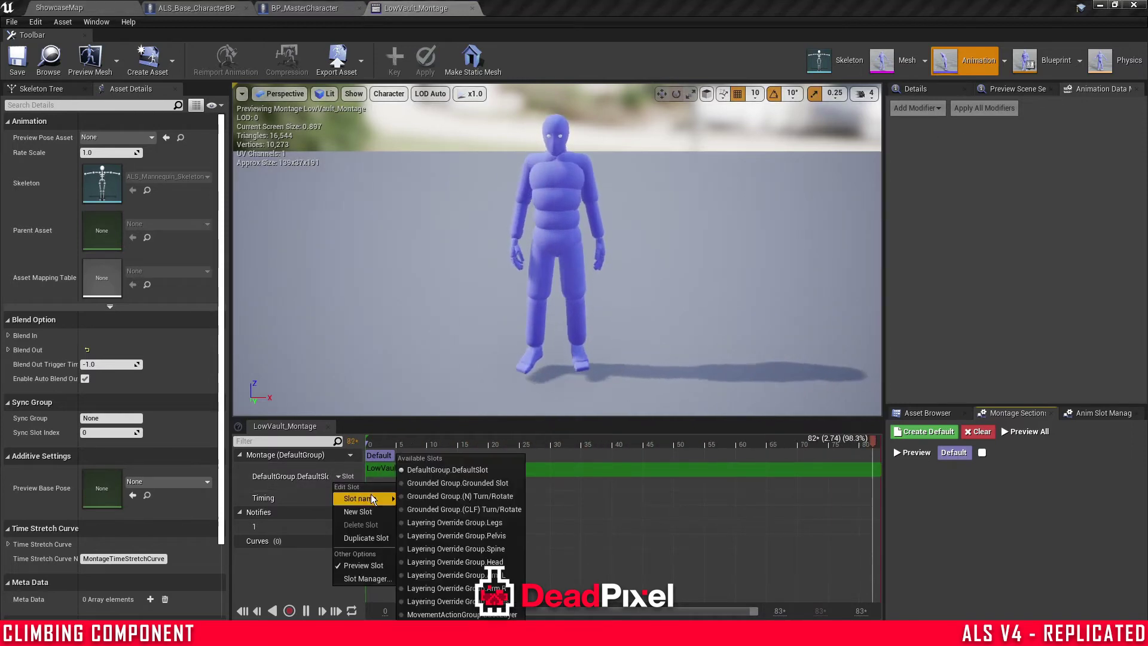
click(469, 614)
- Add a Copy_Curves modifier to LowVault with ALS_N_Mantle_1m_RH as the source animation
click(64, 7)
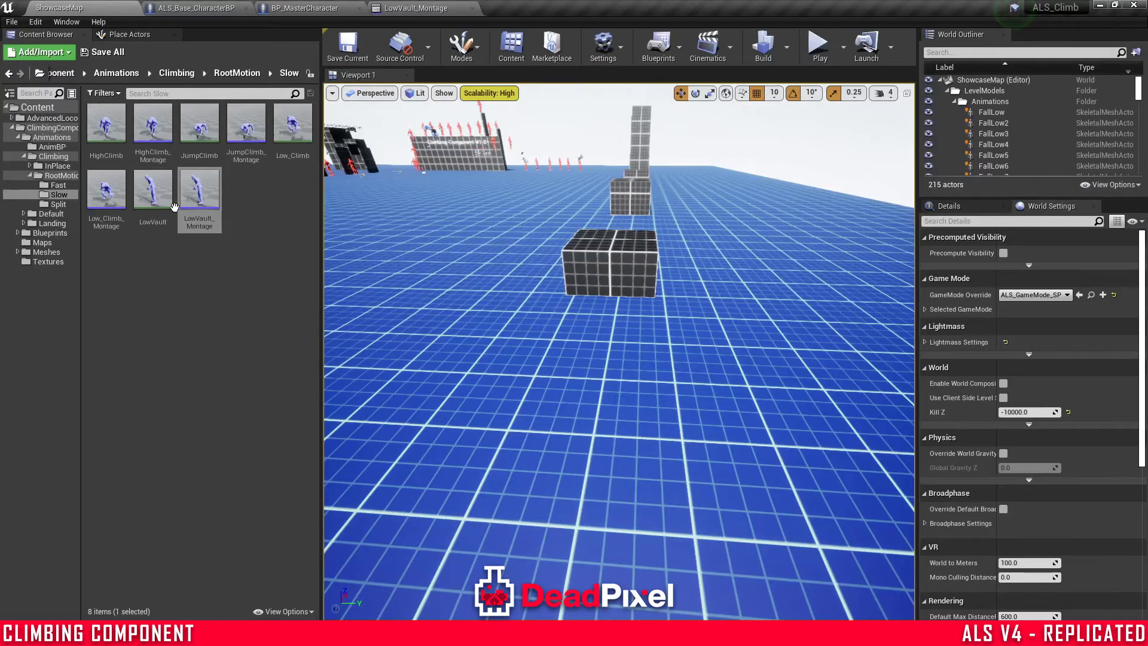
double_click(151, 196)
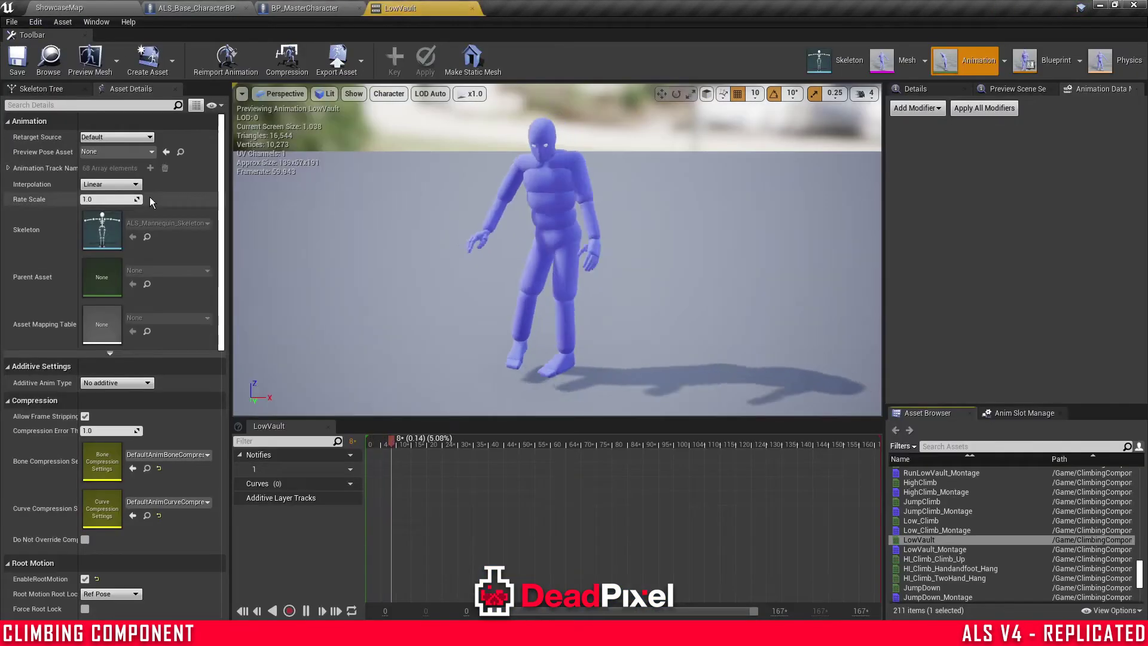
click(920, 109)
click(921, 150)
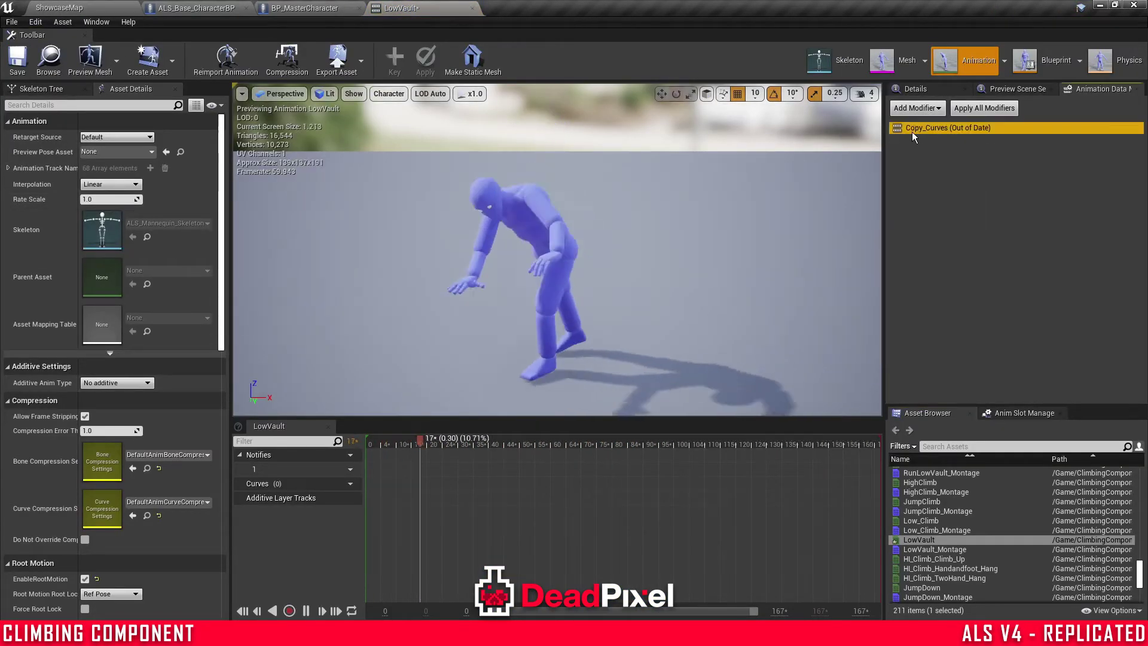
right_click(994, 308)
click(1008, 331)
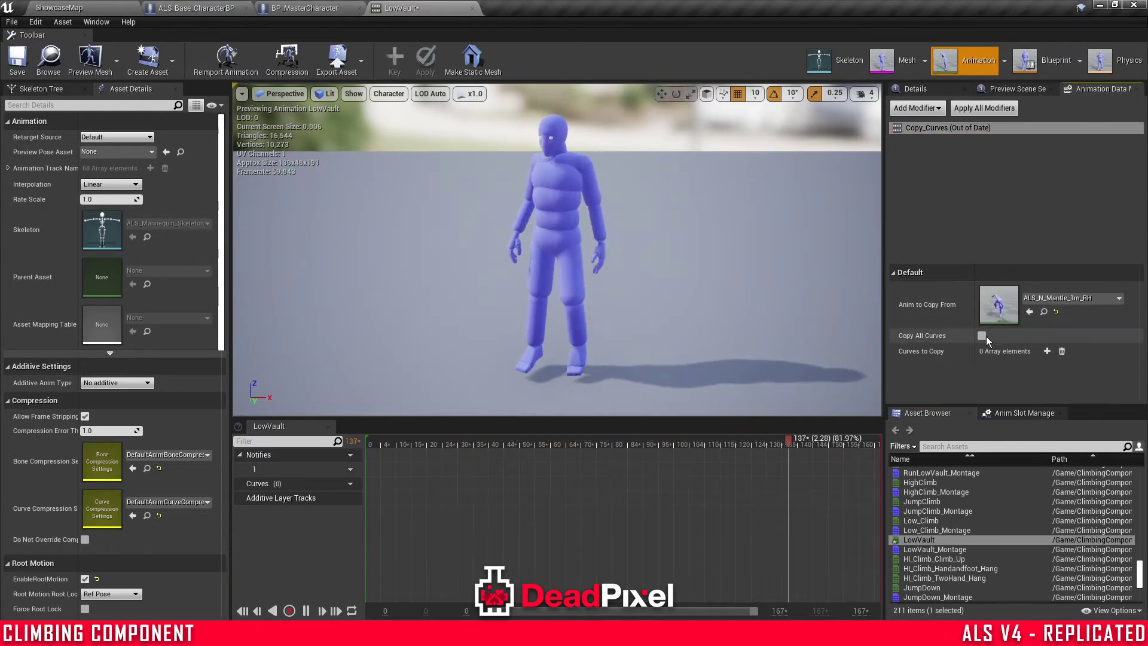
- Put Low_Climb_Montage on the MovementActionGroup.BaseLayer slot
click(77, 8)
double_click(106, 197)
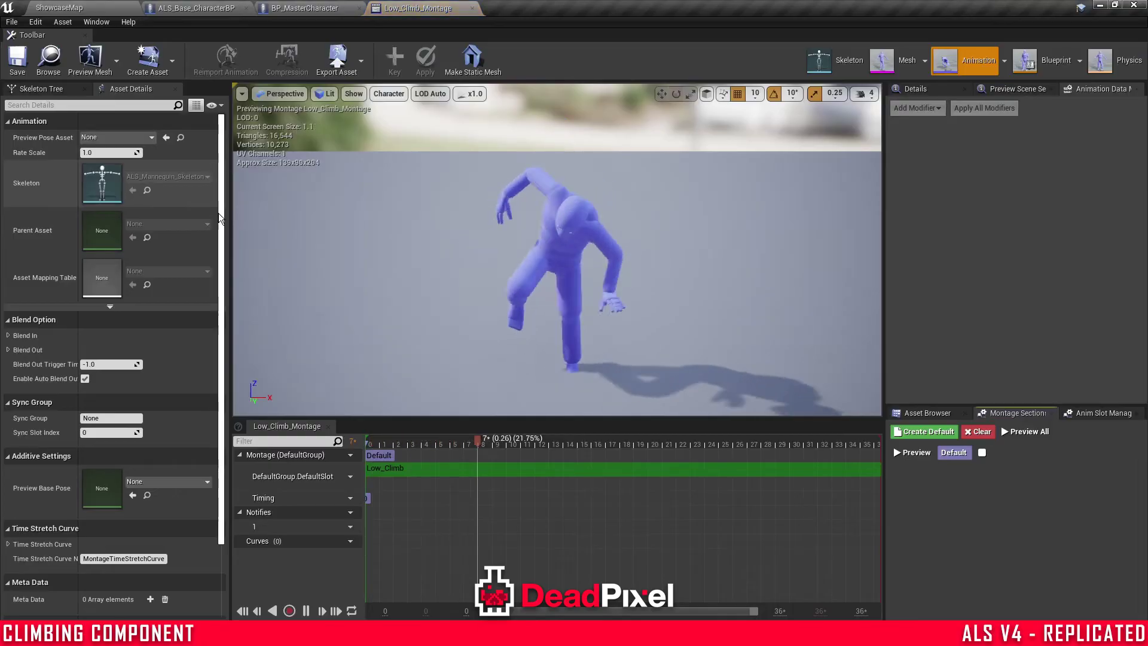
click(349, 477)
mouse_move(361, 498)
click(450, 615)
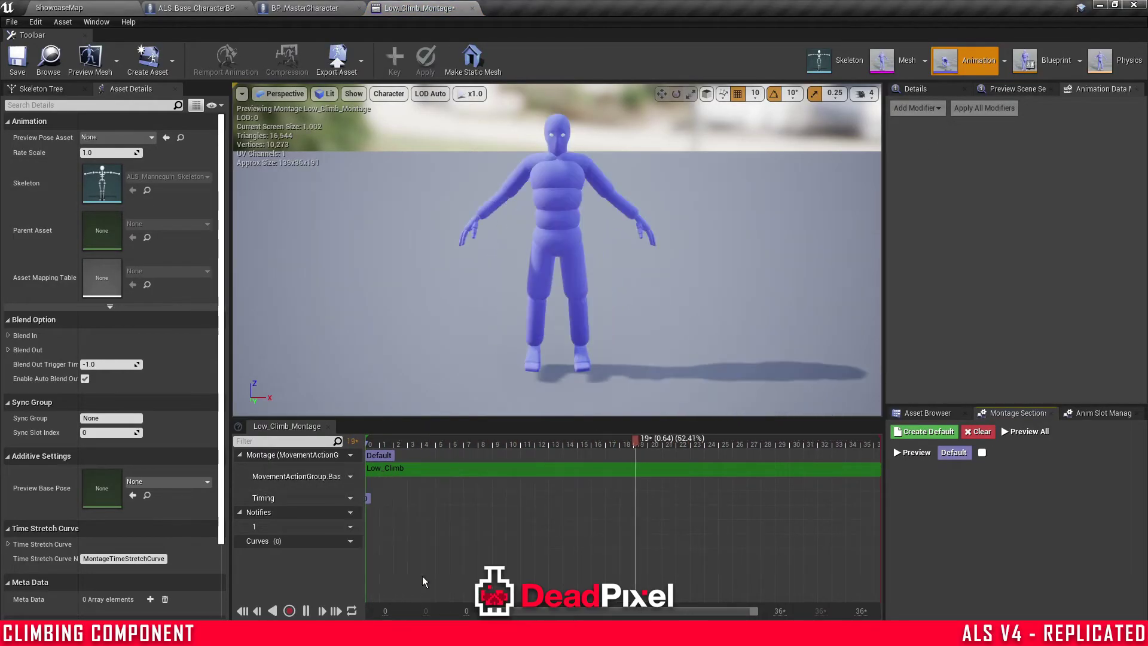
- Add and apply a Copy_Curves modifier with Copy All Curves on Low_Climb, then save it
click(77, 8)
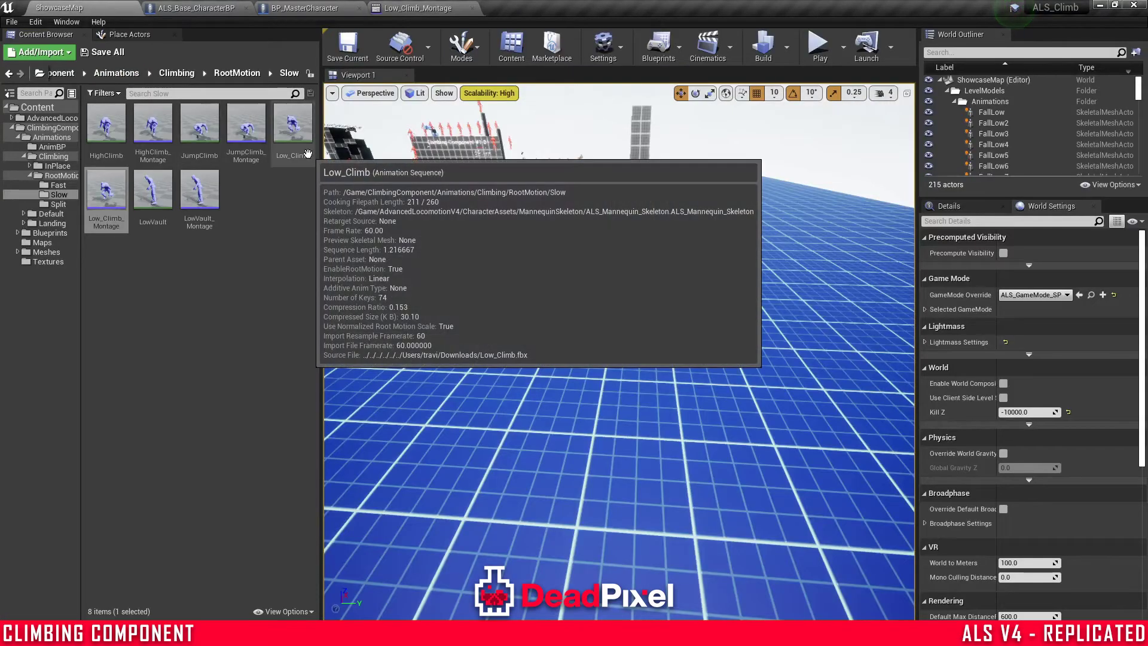
double_click(310, 156)
click(942, 109)
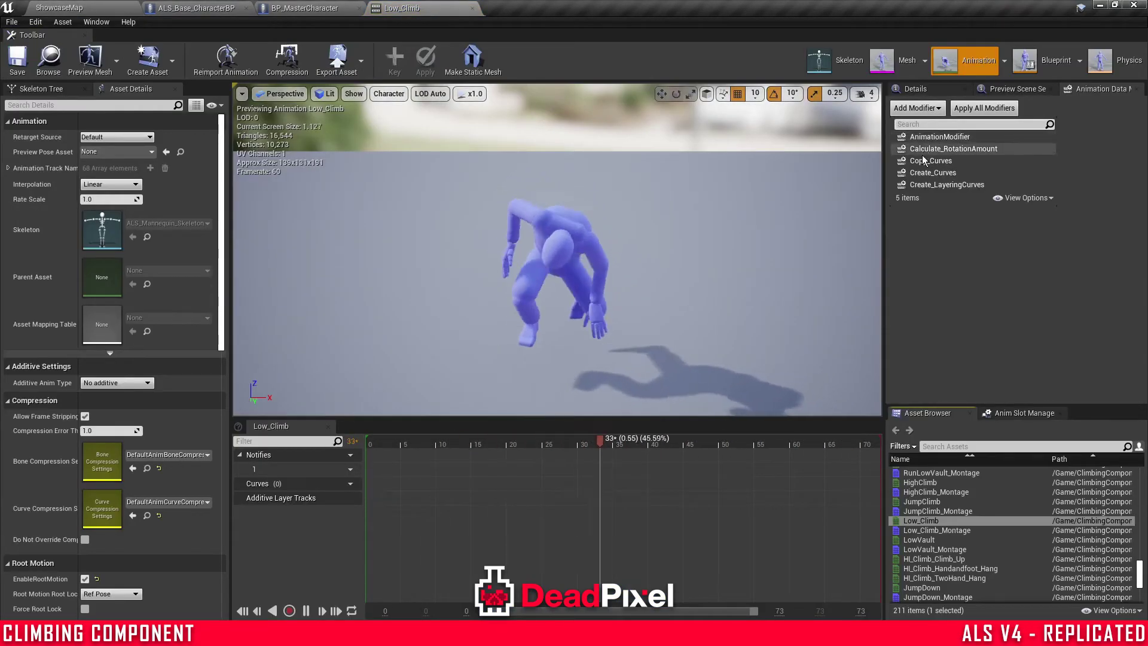
click(921, 162)
click(924, 129)
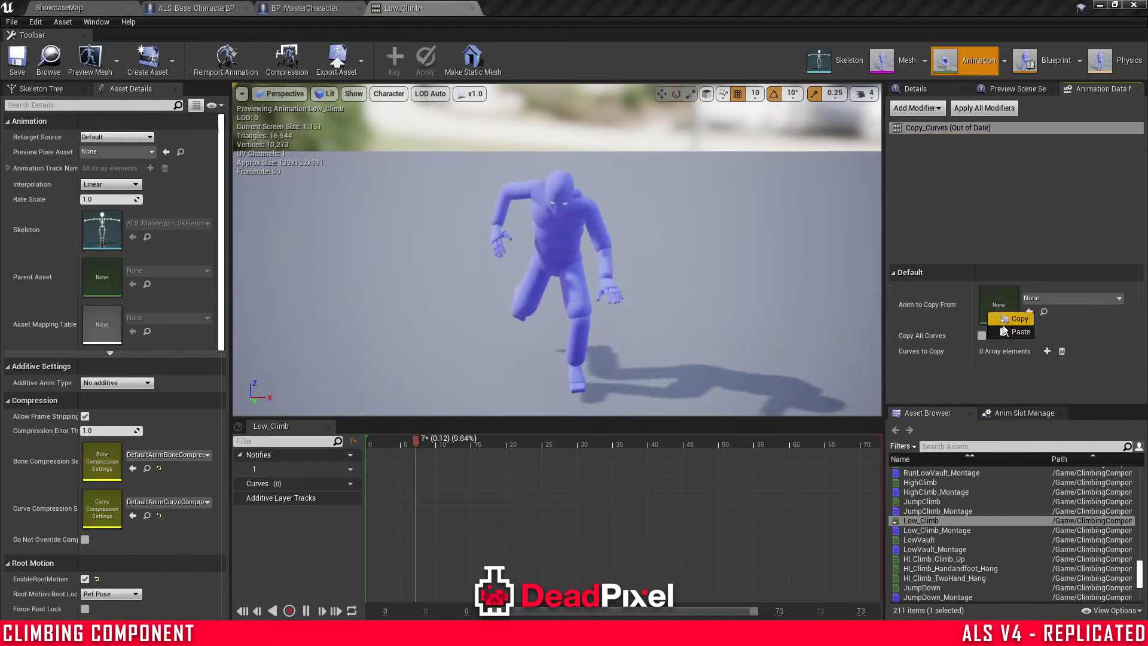
click(981, 336)
right_click(909, 128)
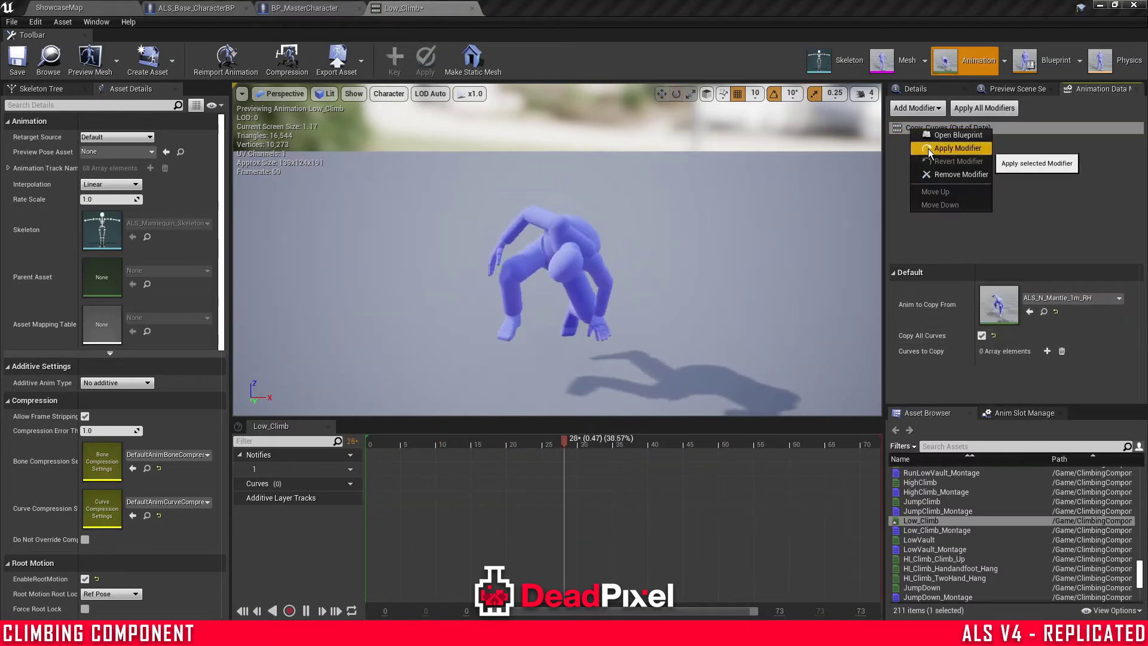
click(954, 148)
click(20, 58)
- Apply LowVault's Copy_Curves modifier to add the BasePose_N curve
click(59, 8)
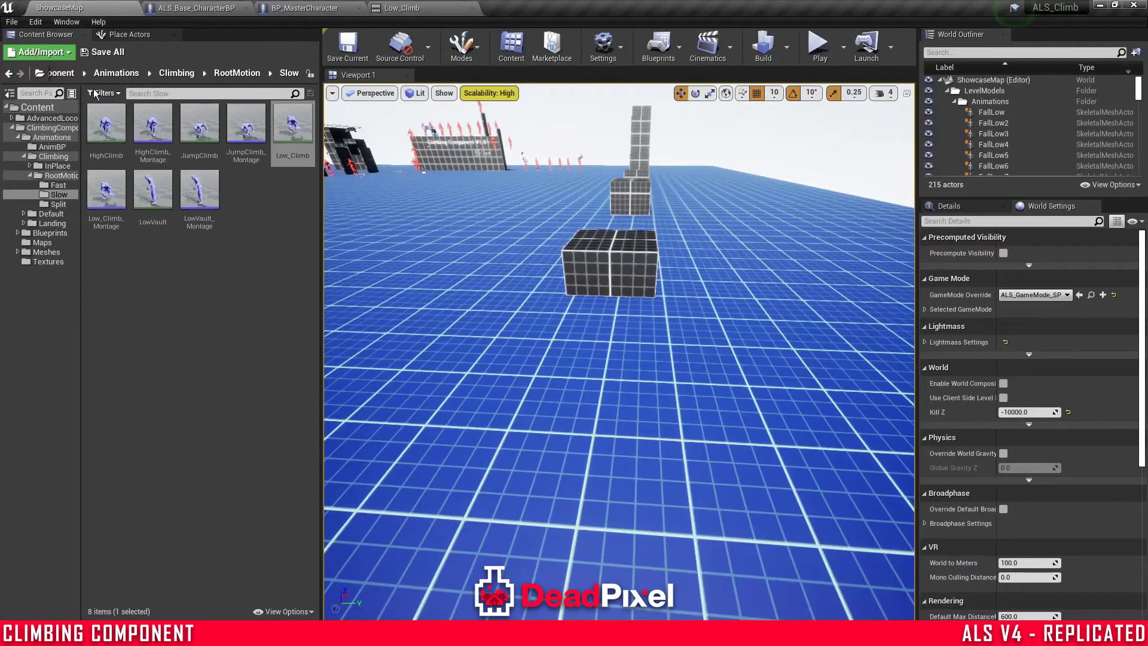
double_click(155, 199)
click(943, 126)
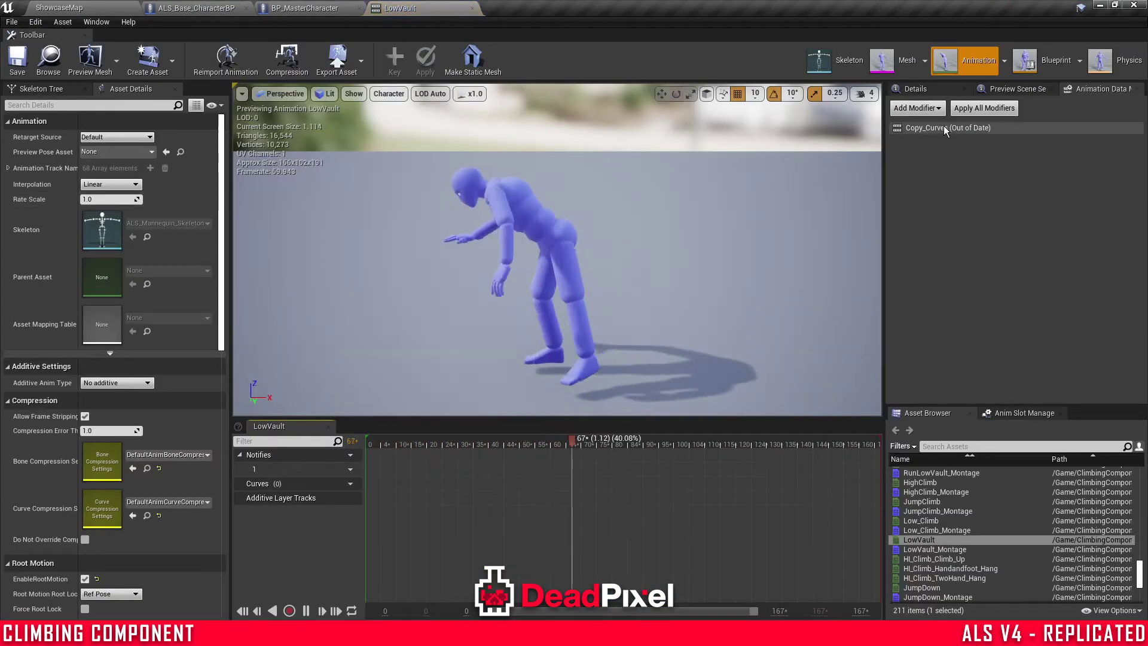
right_click(938, 129)
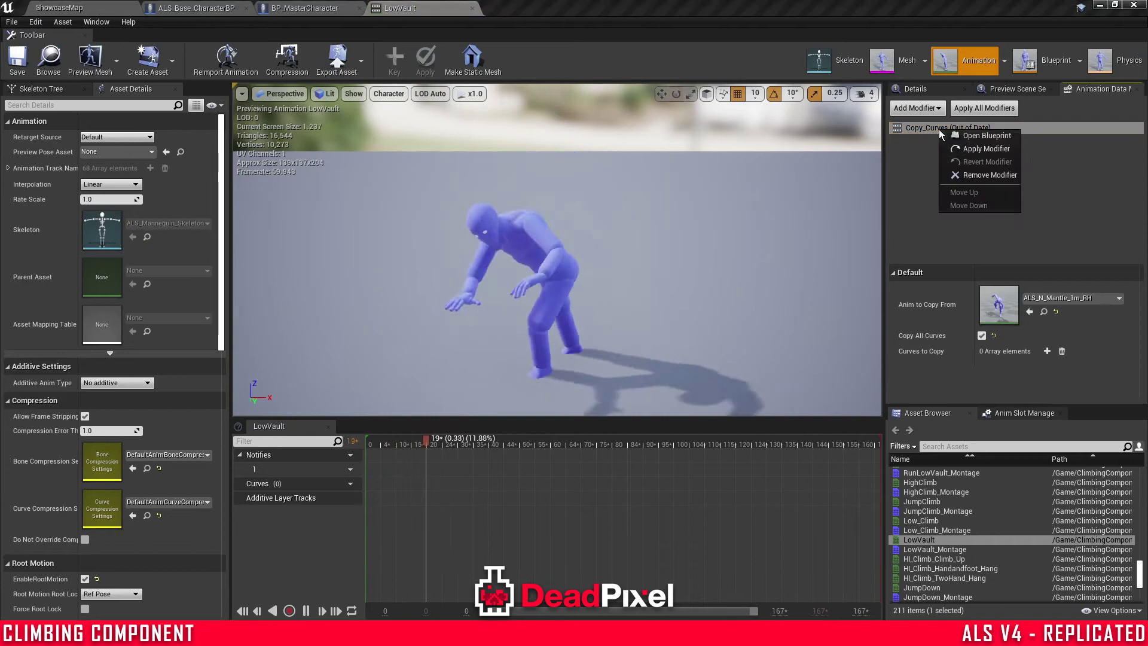
click(954, 150)
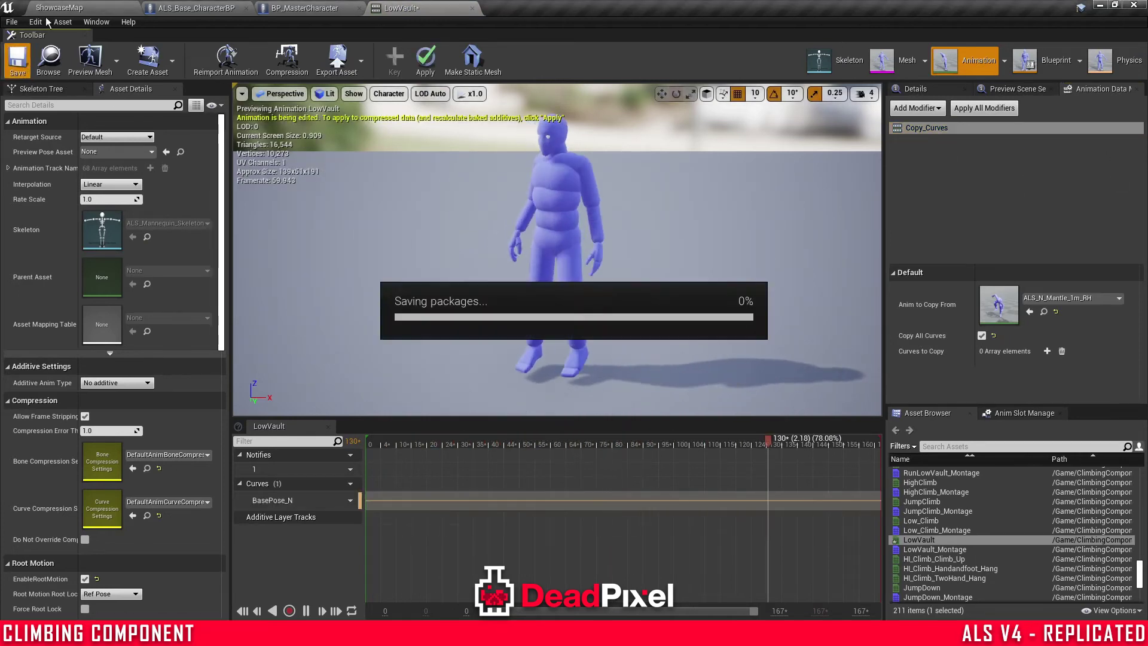
- Add a Copy_Curves modifier to JumpClimb sourcing ALS_N_Mantle_1m_RH
click(36, 65)
click(198, 138)
double_click(199, 138)
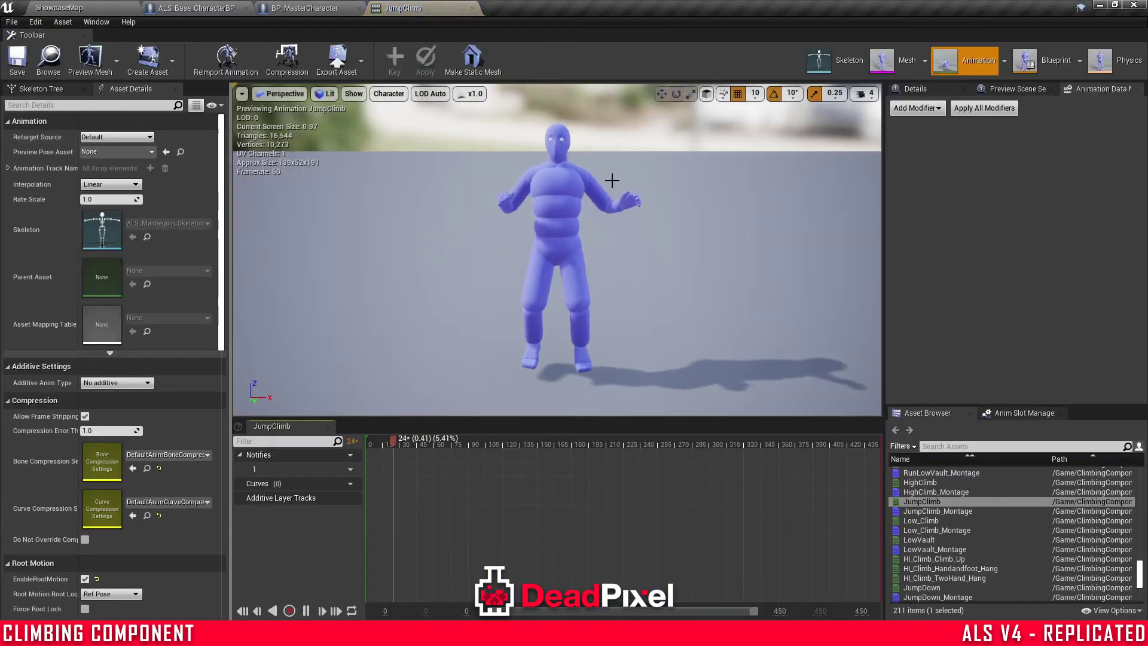
click(913, 109)
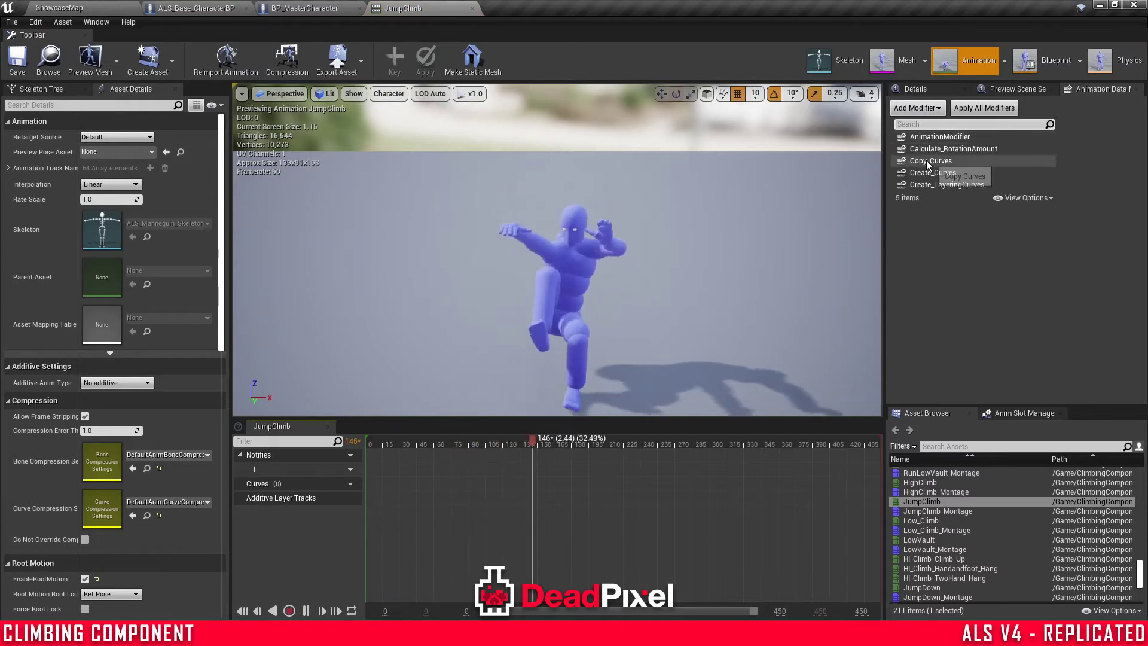
click(928, 160)
click(921, 128)
right_click(1008, 300)
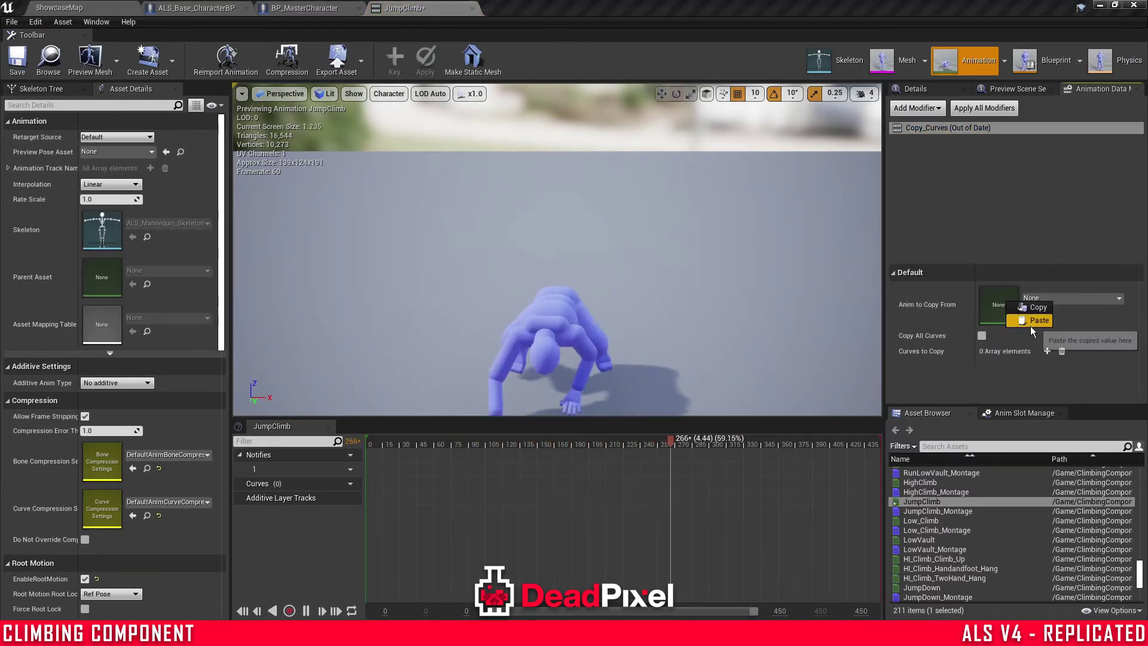
click(1031, 324)
- Enable Copy All Curves, apply the modifier to JumpClimb, and save it
click(983, 335)
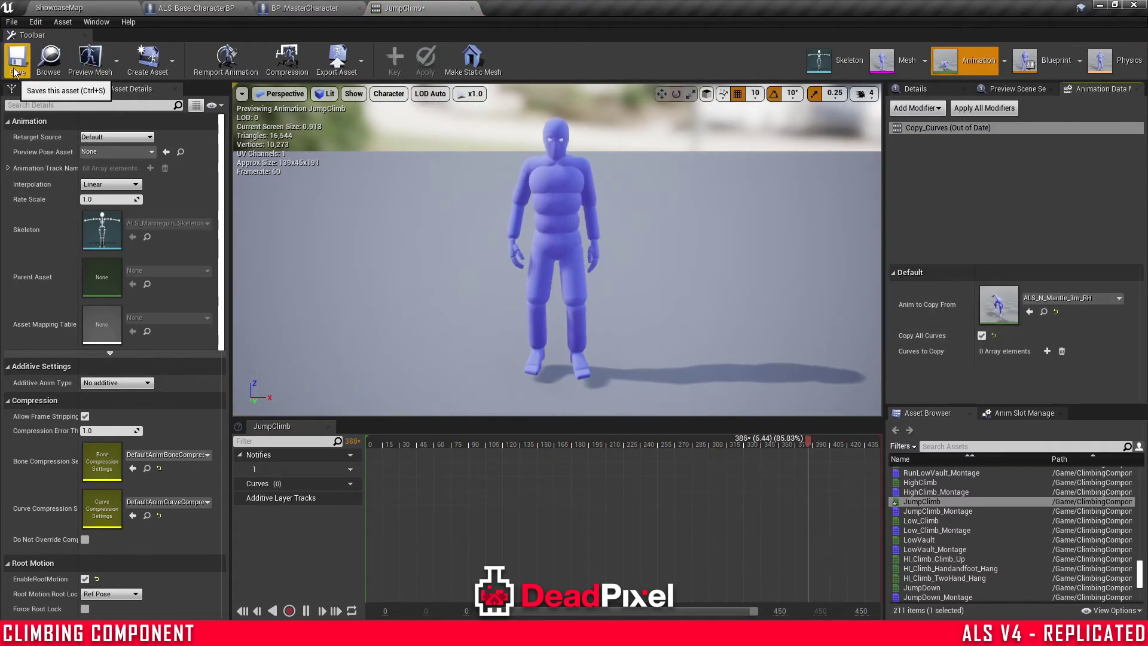
right_click(953, 129)
click(975, 137)
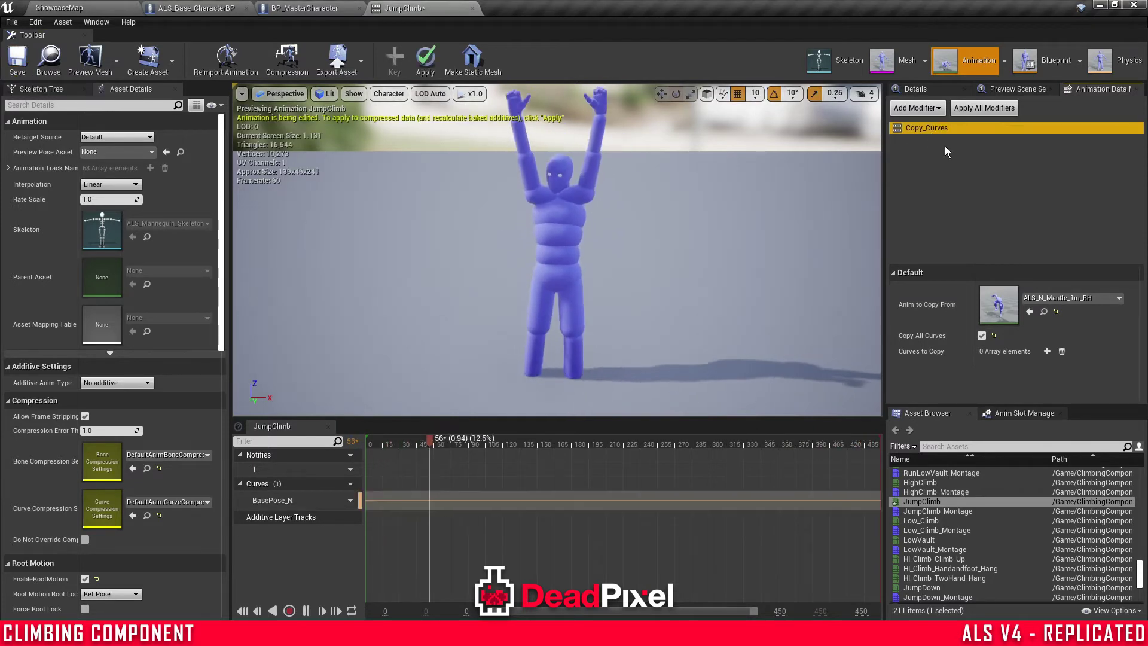
click(18, 60)
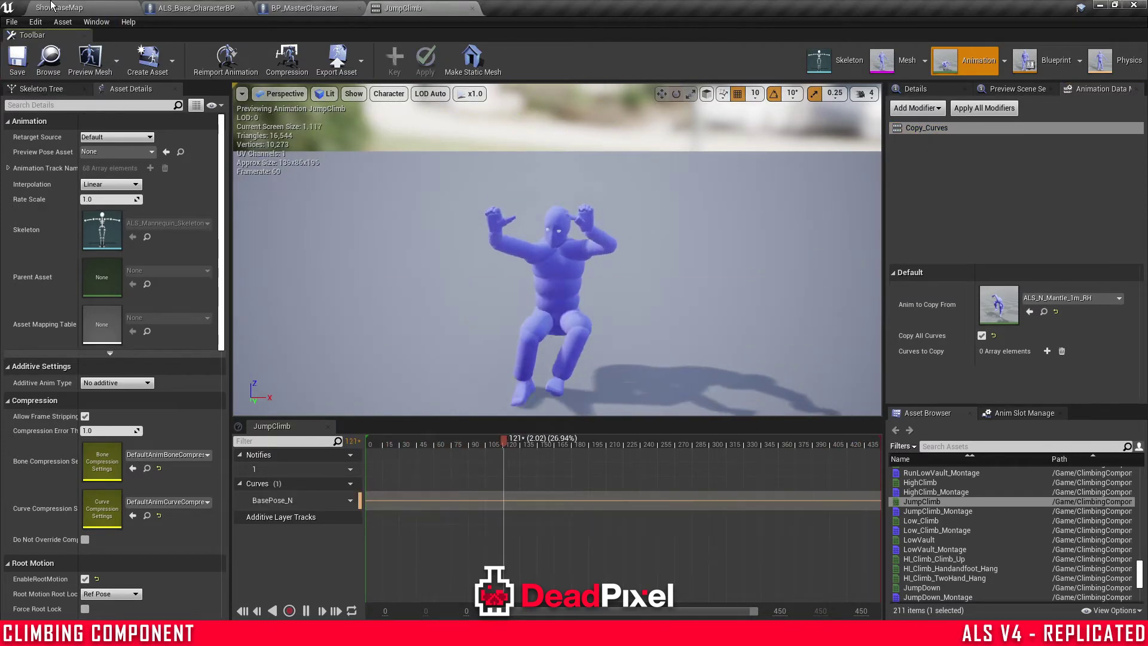
click(52, 7)
- Apply a Copy_Curves modifier from ALS_N_Mantle_1m_RH with Copy All Curves to HighClimb
double_click(107, 126)
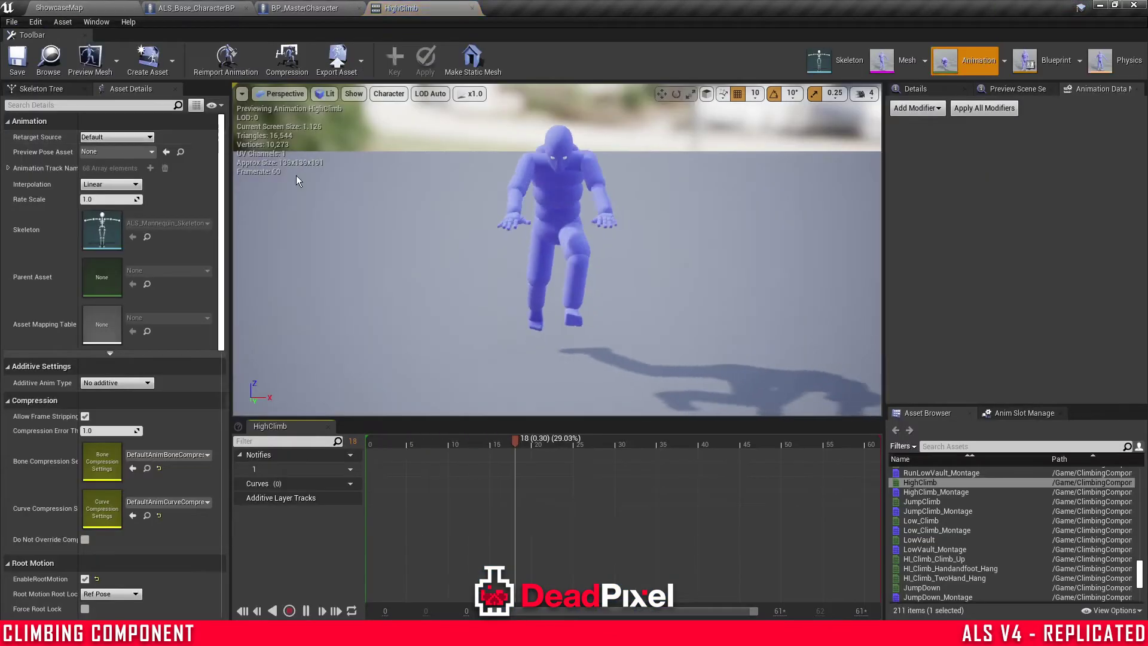
click(930, 160)
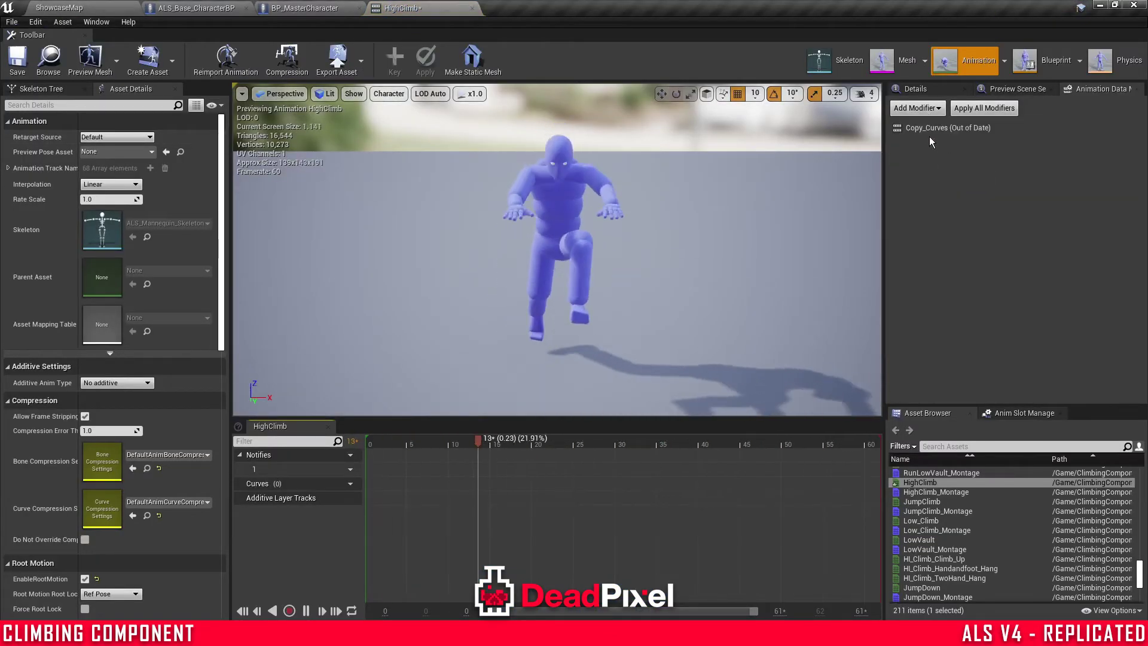
click(930, 129)
right_click(1009, 307)
click(1026, 326)
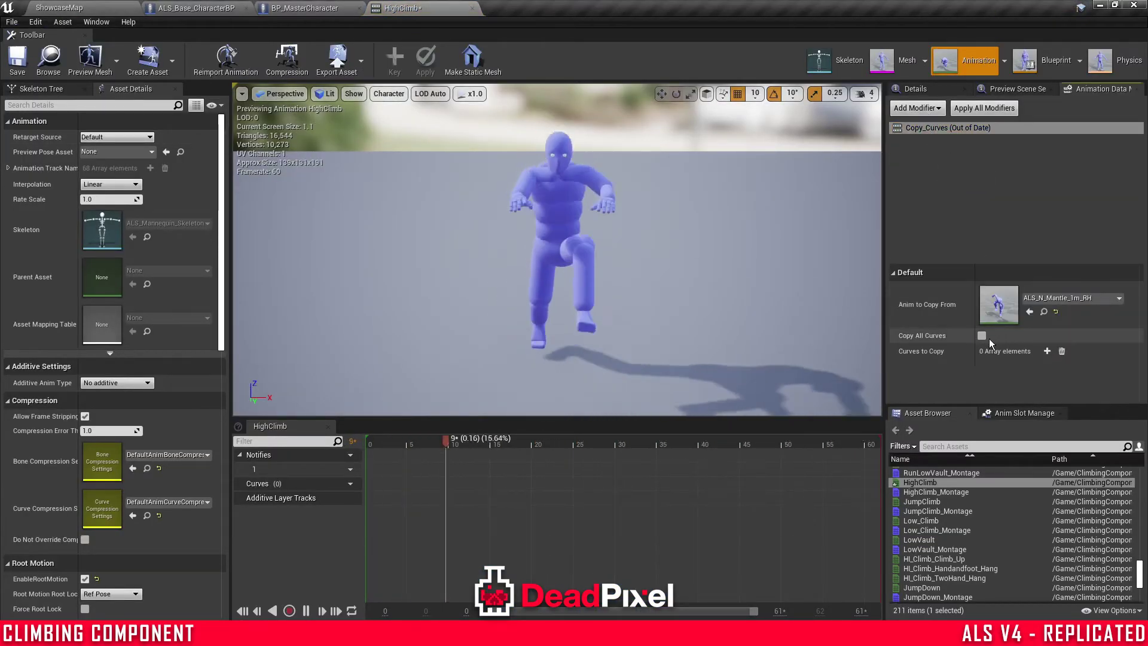
click(983, 339)
right_click(917, 131)
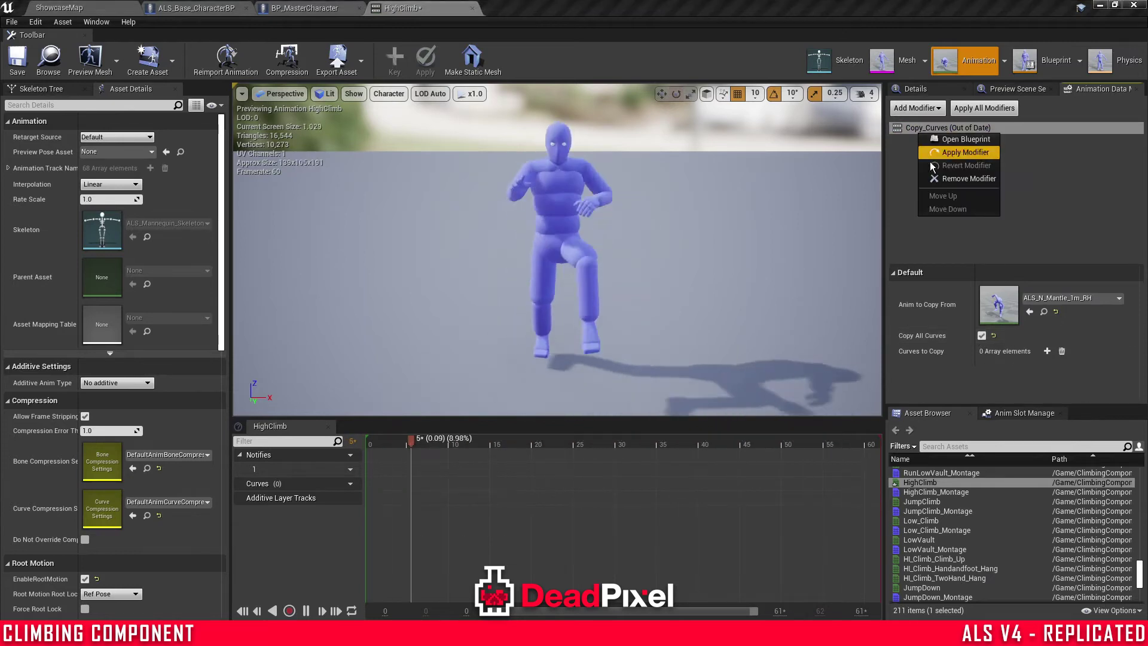
click(939, 156)
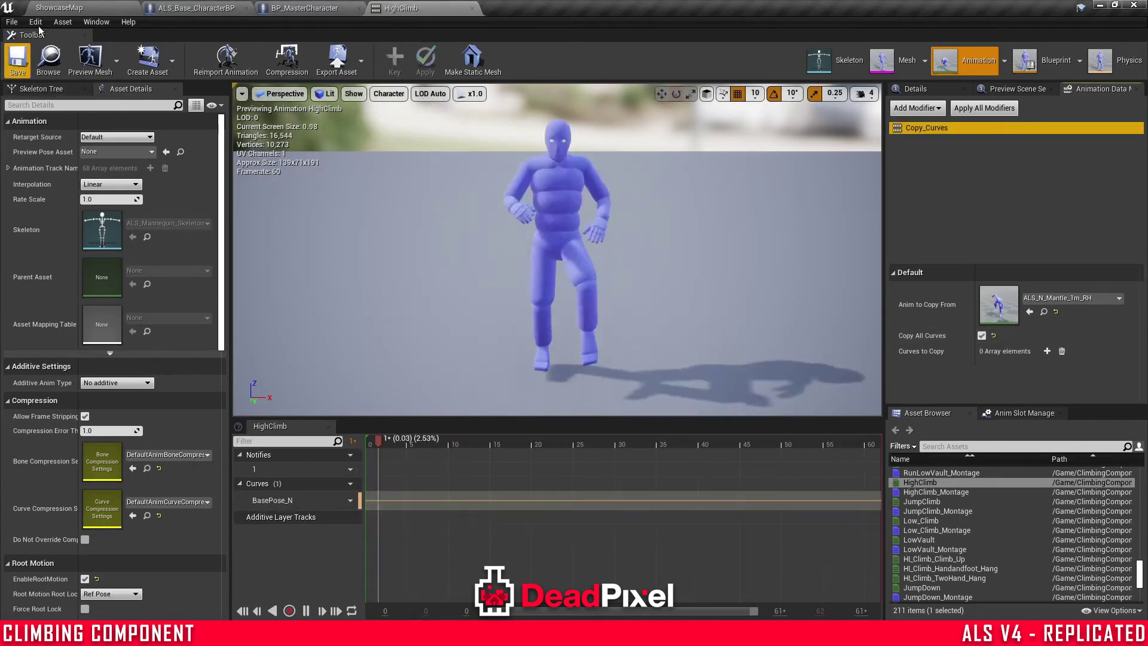
click(50, 8)
- Assign HighClimb_Montage and JumpClimb_Montage to the MovementActionGroup.BaseLayer slot
double_click(165, 134)
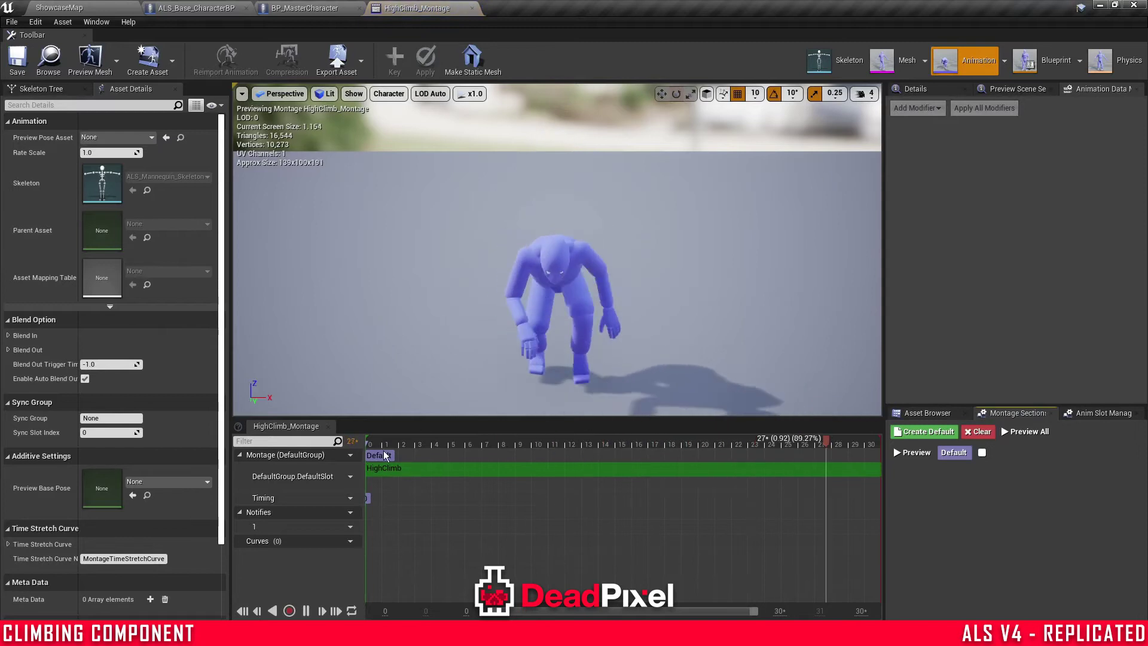
click(332, 479)
mouse_move(361, 498)
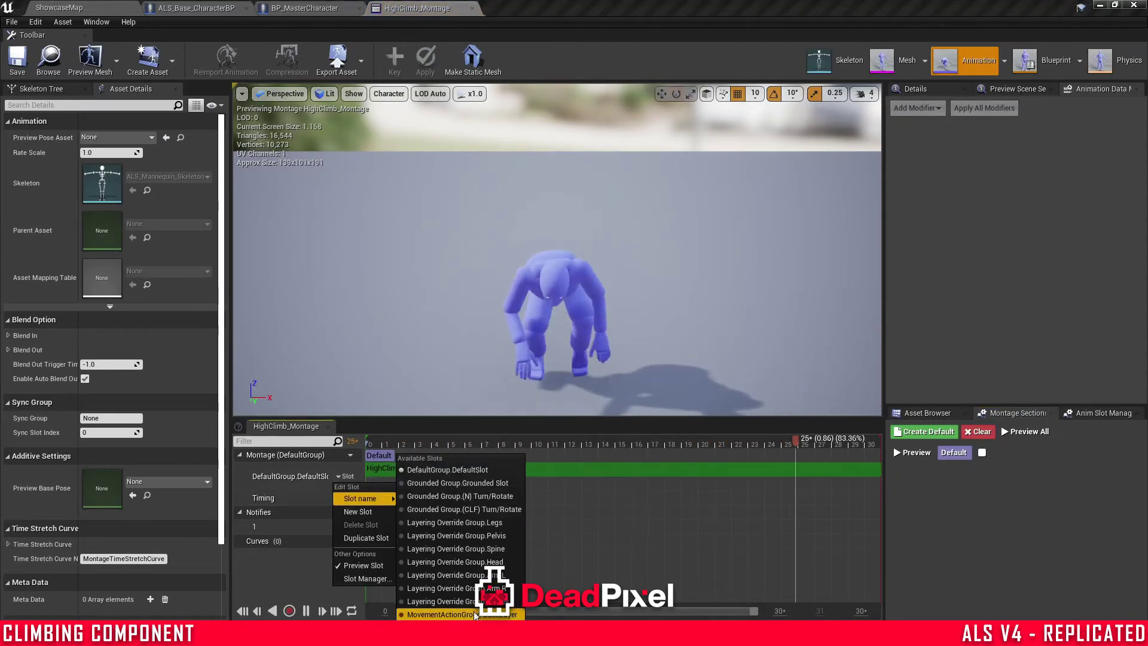
click(475, 614)
click(49, 9)
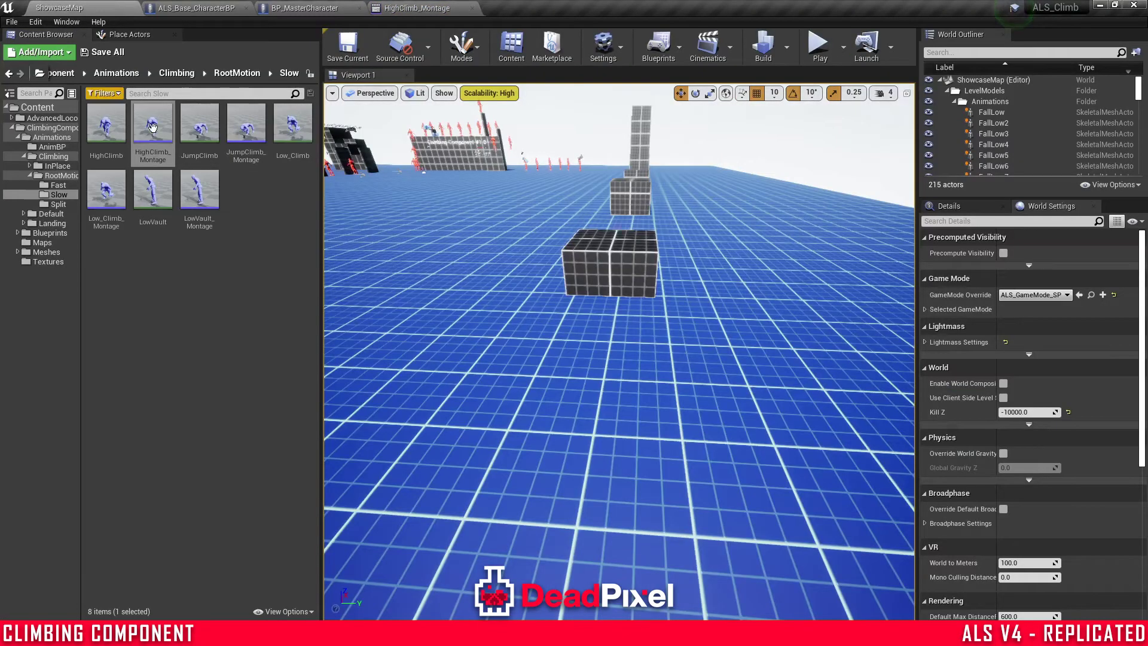
double_click(246, 136)
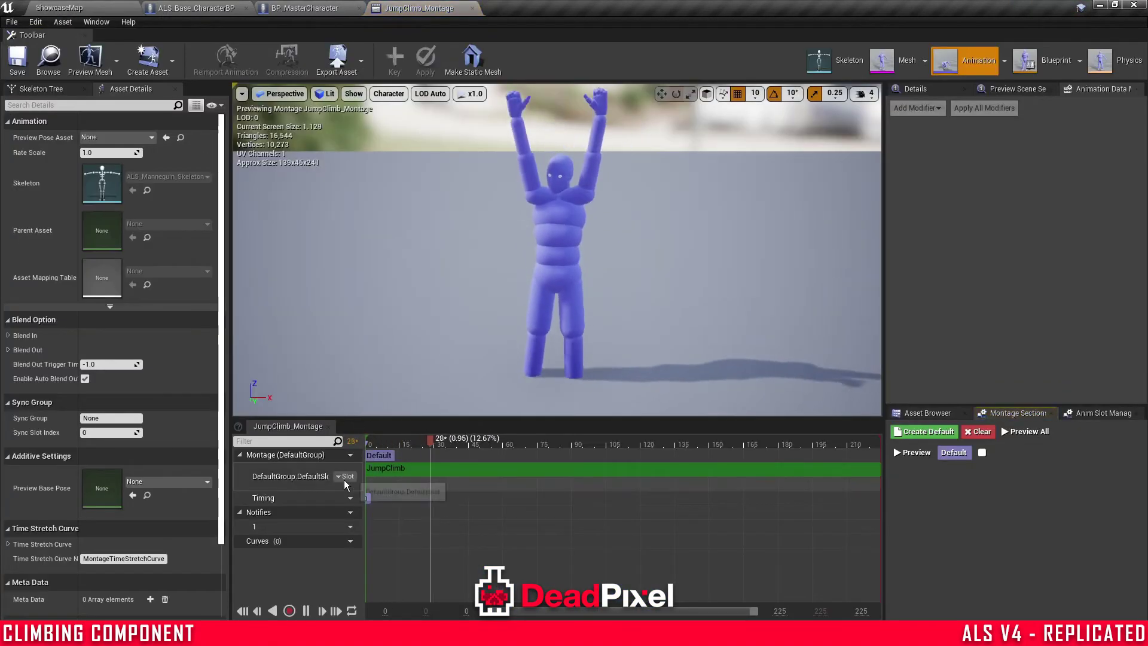
click(334, 477)
mouse_move(364, 499)
click(461, 614)
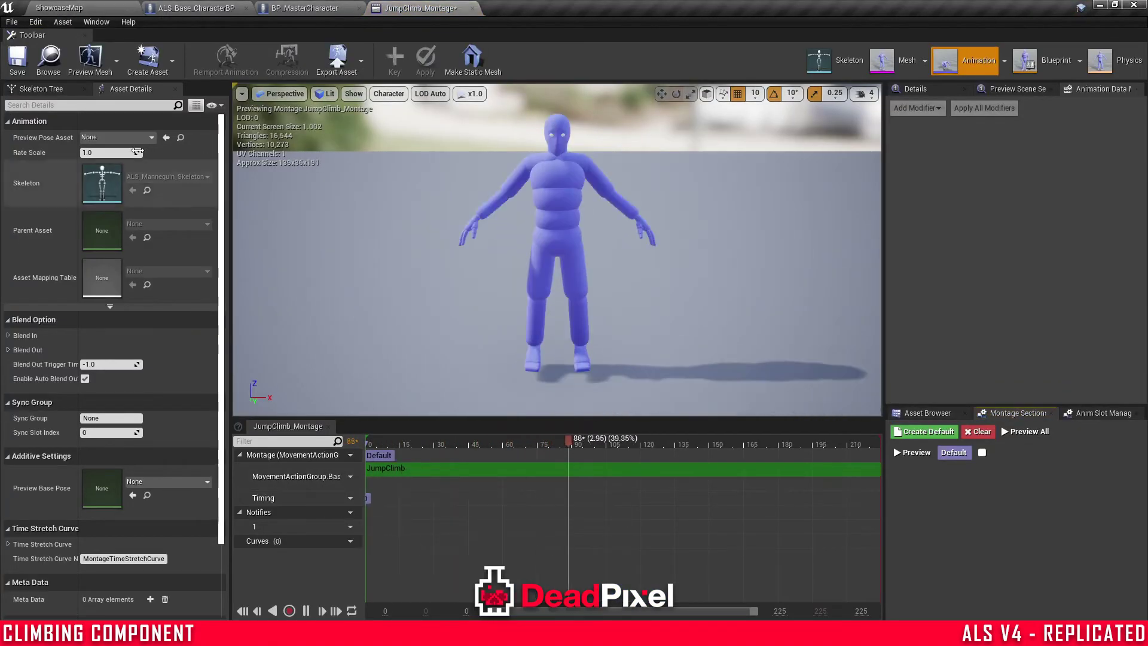
click(48, 7)
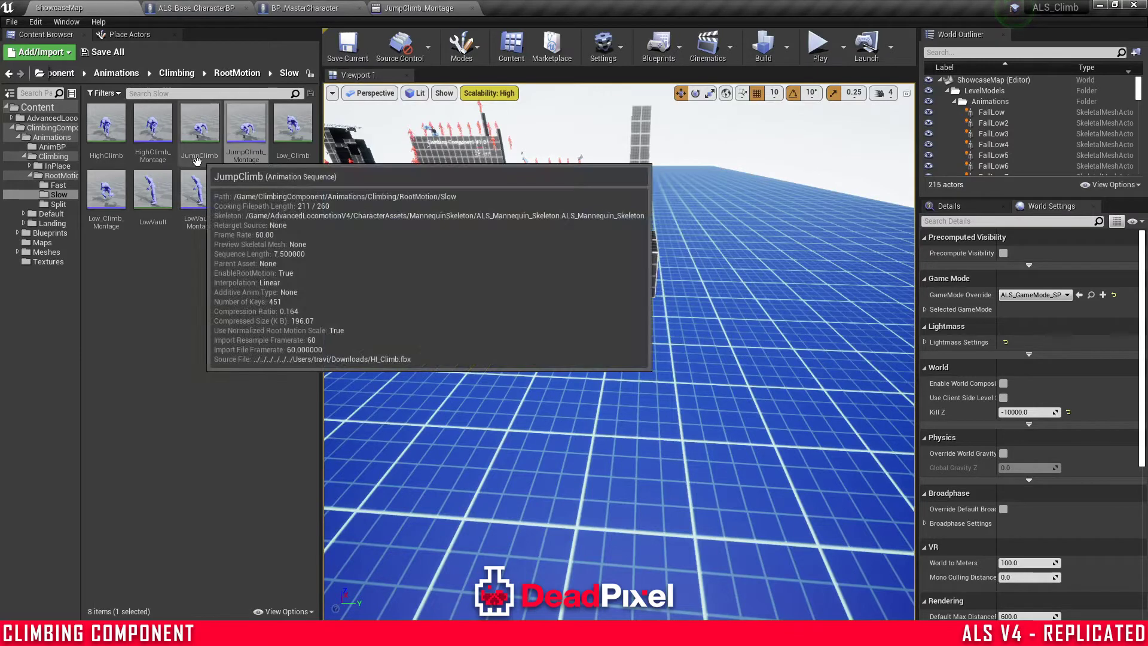
- Check Low_Climb_Montage, then browse to the RootMotion Split folder
double_click(106, 190)
click(87, 6)
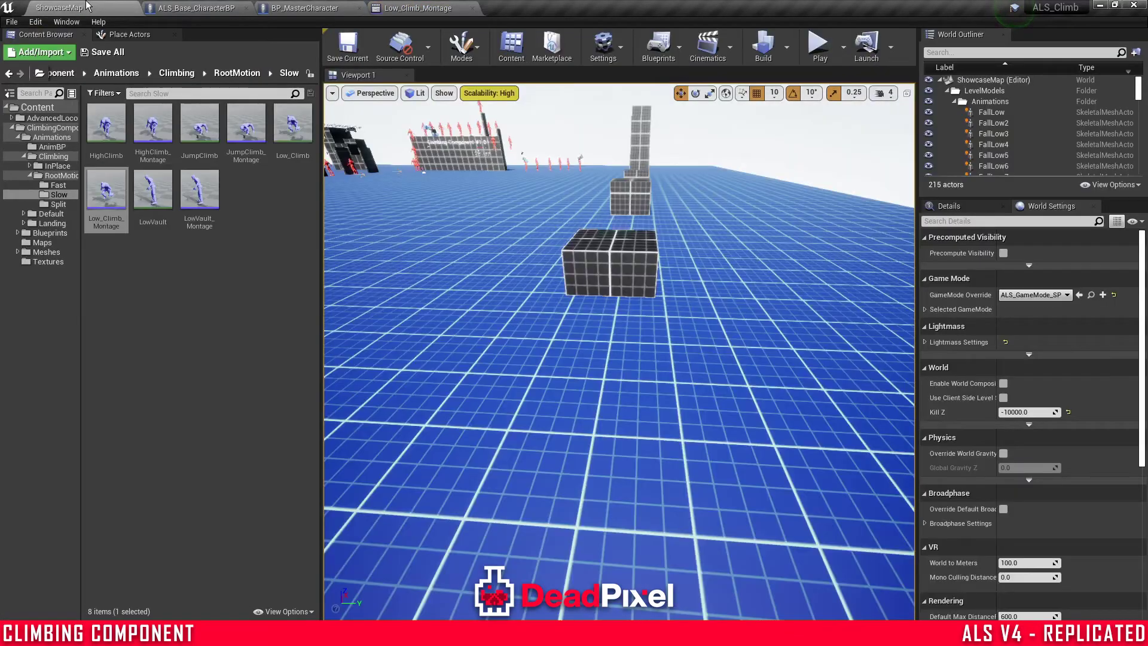
click(233, 75)
double_click(196, 125)
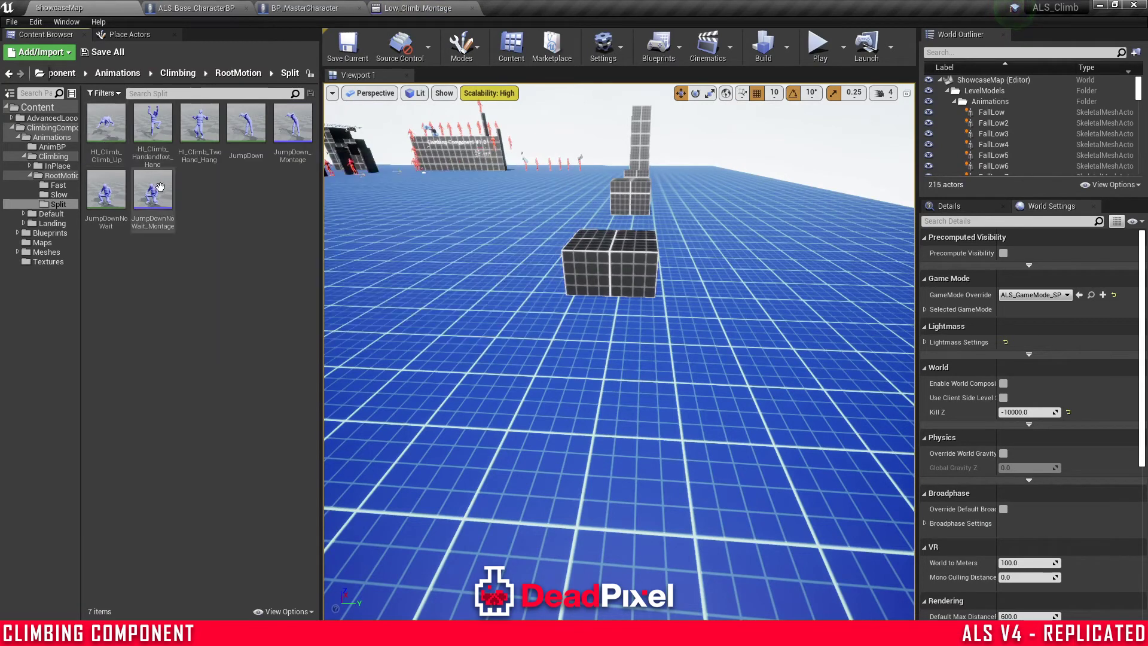
- Apply a Copy_Curves modifier from ALS_N_Mantle_1m_RH to JumpDown and save it
double_click(248, 149)
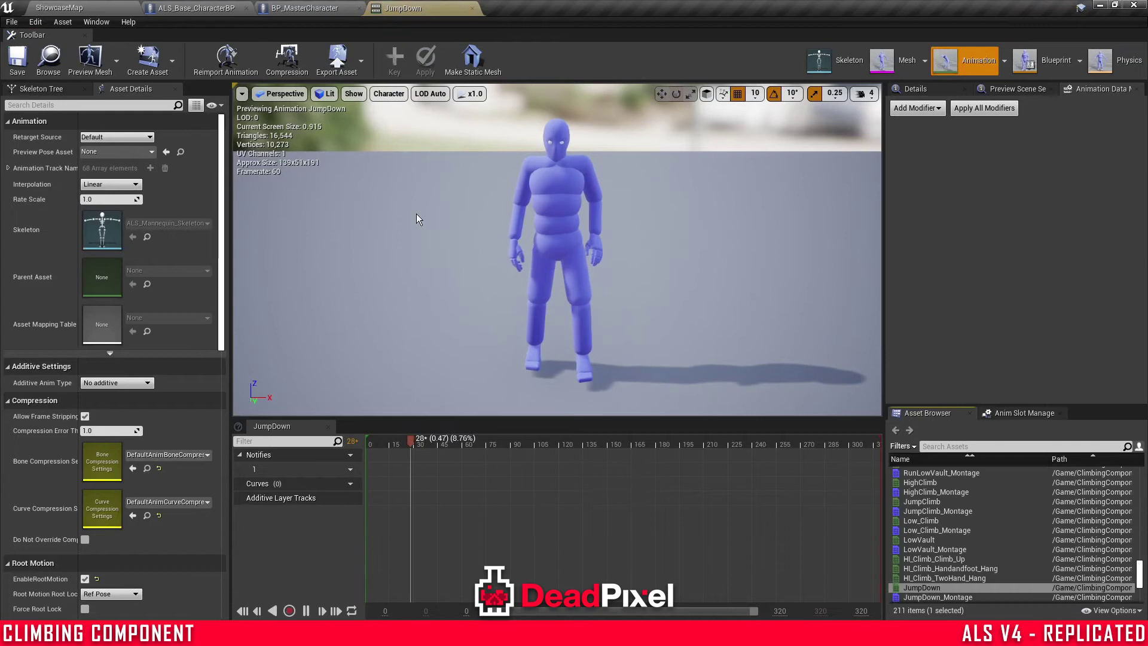
click(916, 108)
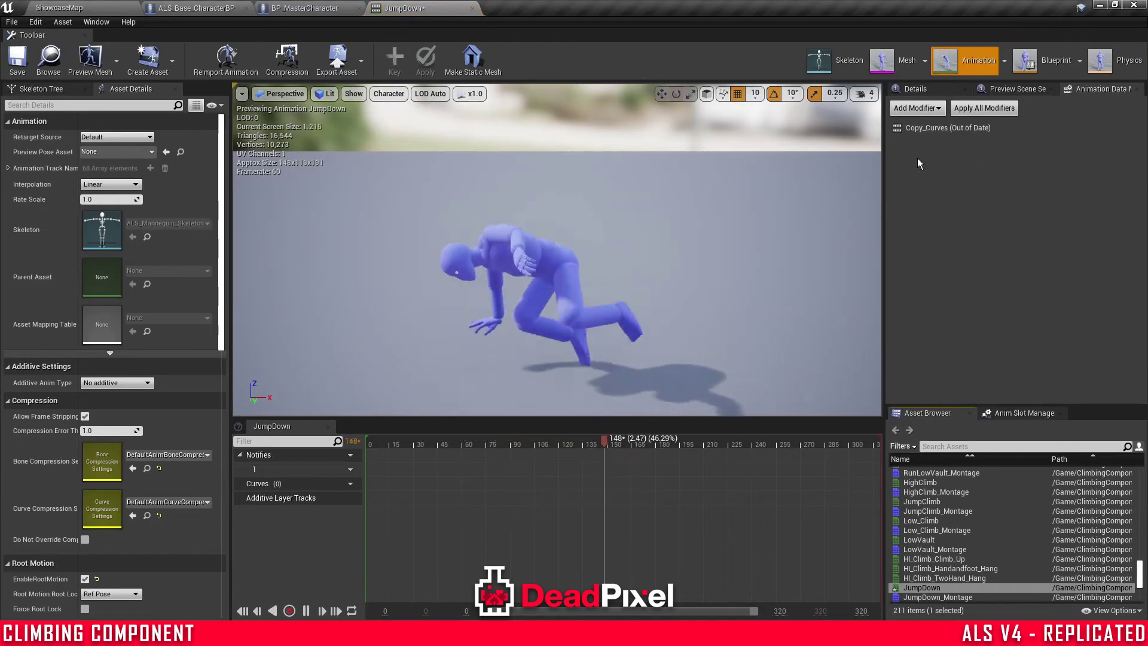
click(907, 129)
right_click(1004, 314)
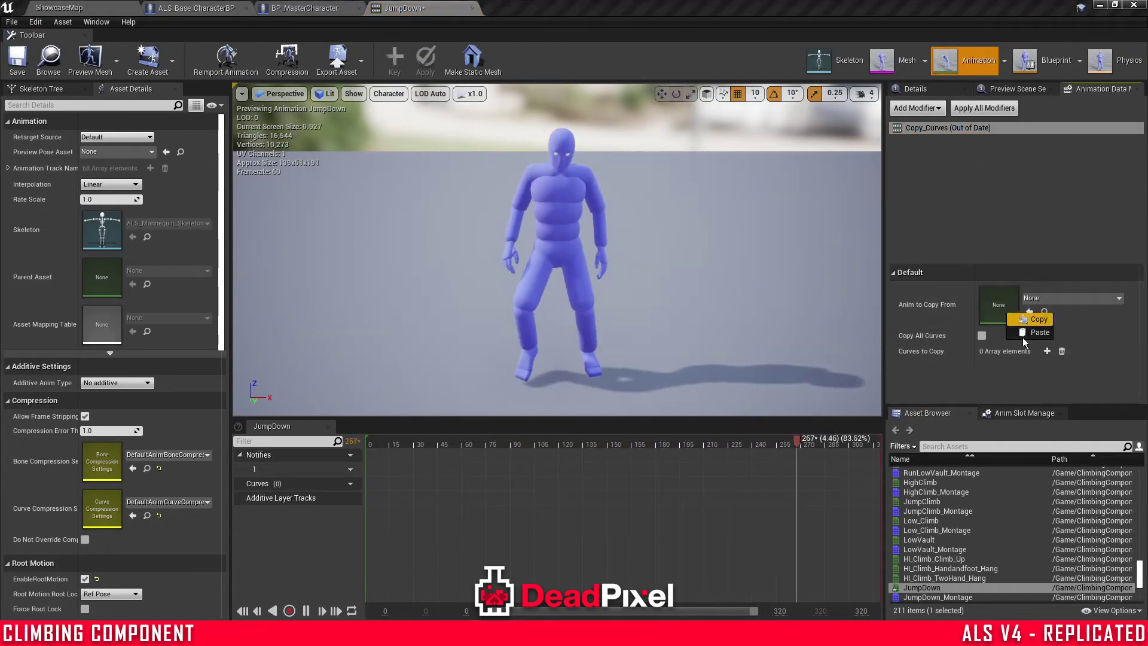
click(1027, 334)
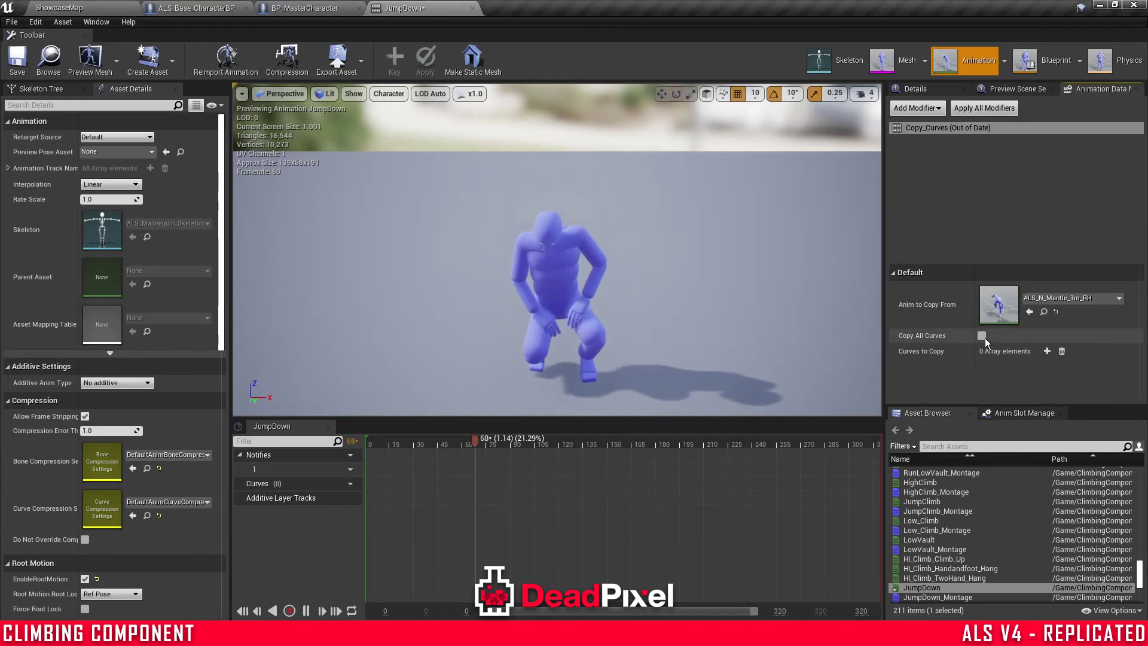
right_click(940, 131)
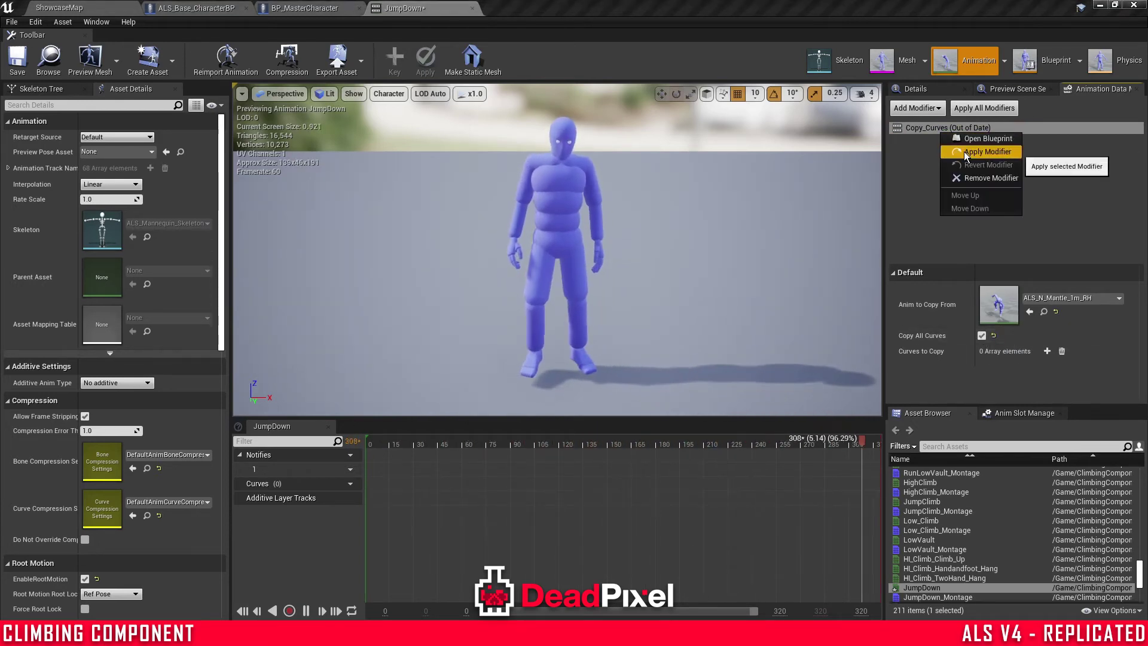
click(964, 152)
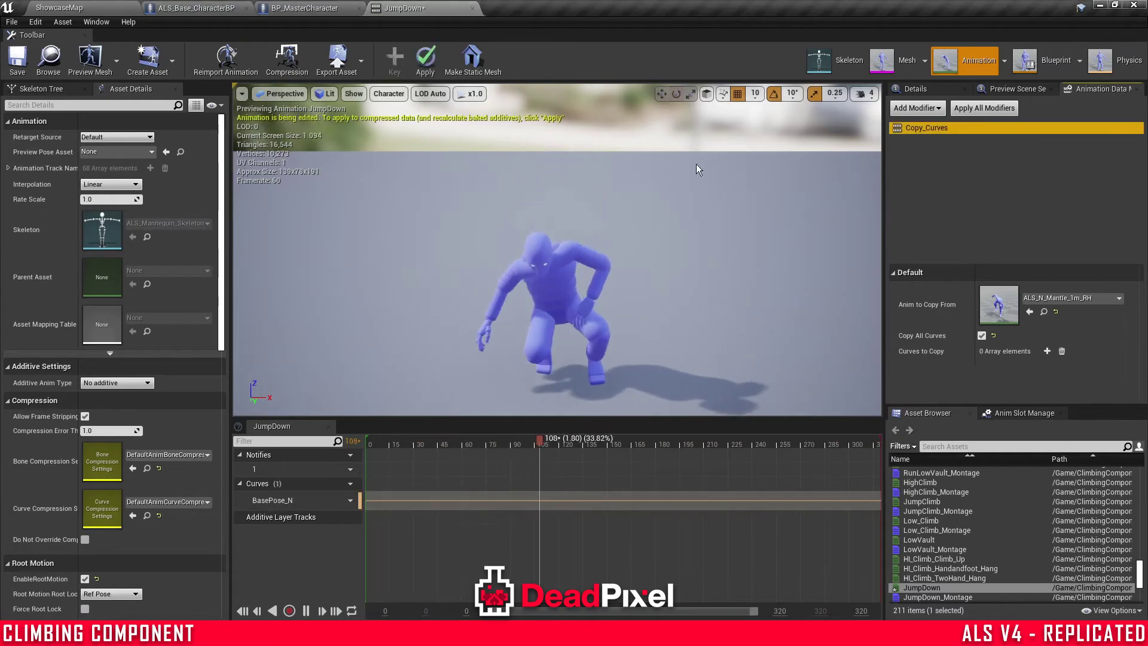
click(8, 60)
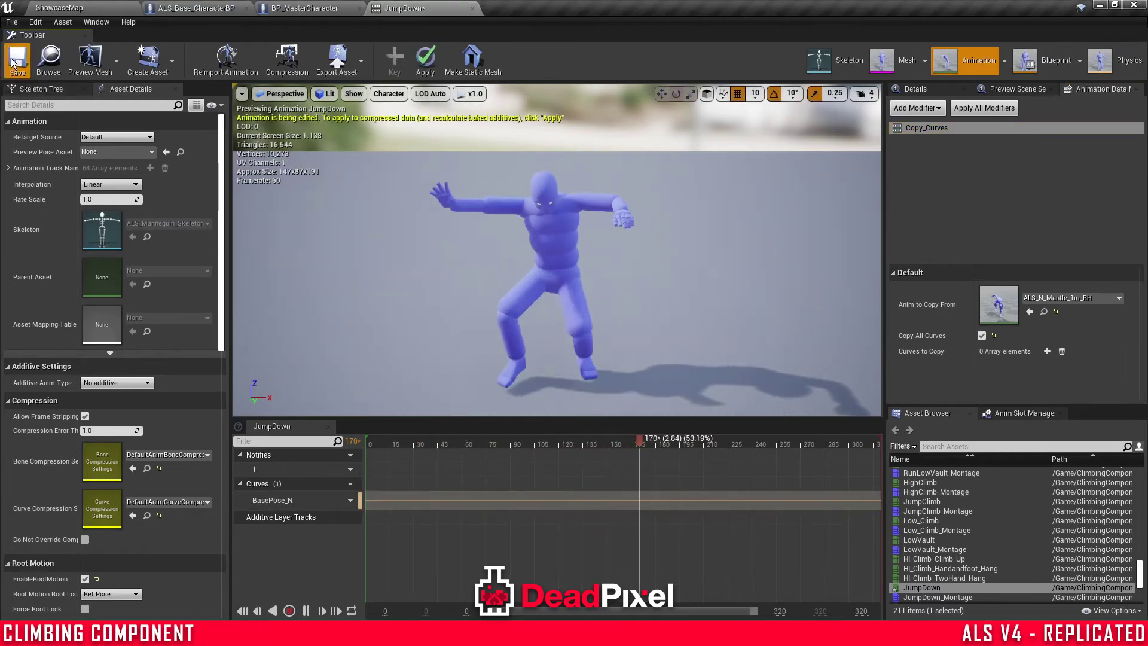
click(71, 8)
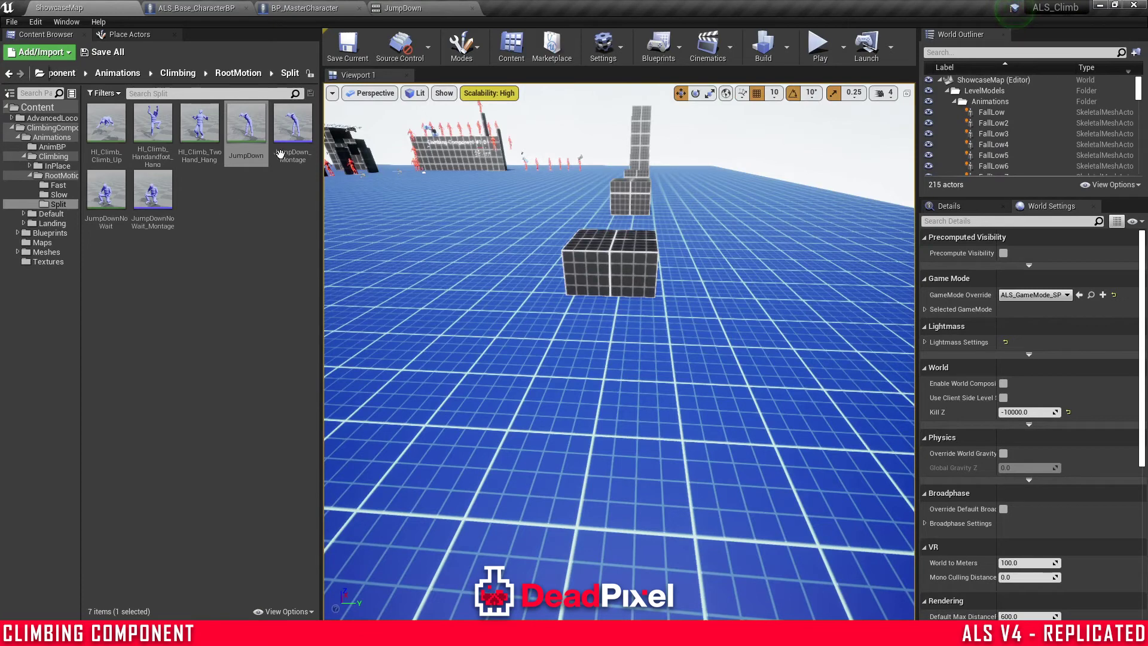
- Put JumpDown_Montage on the MovementActionGroup.BaseLayer slot and return to ShowcaseMap
double_click(292, 124)
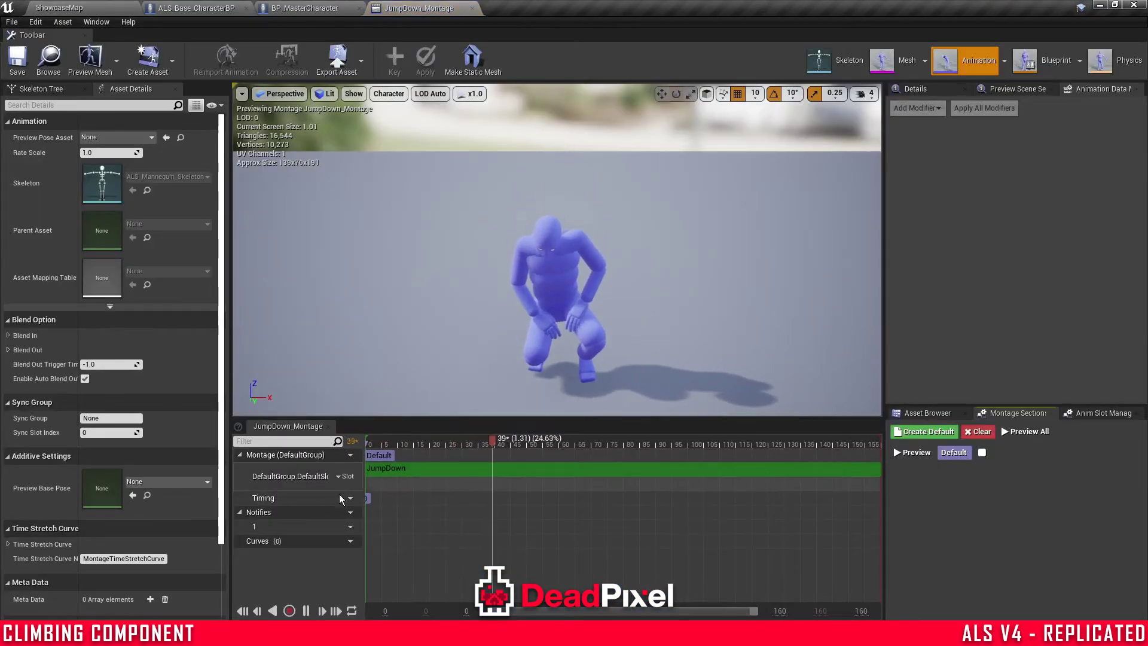
click(350, 476)
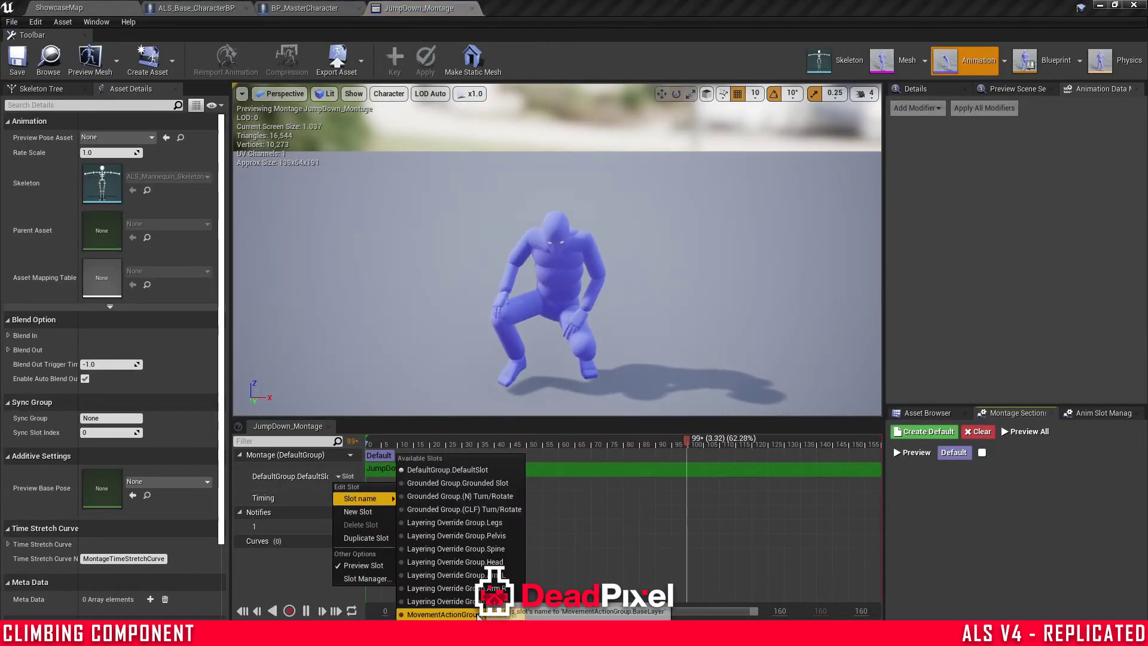
click(460, 577)
click(71, 7)
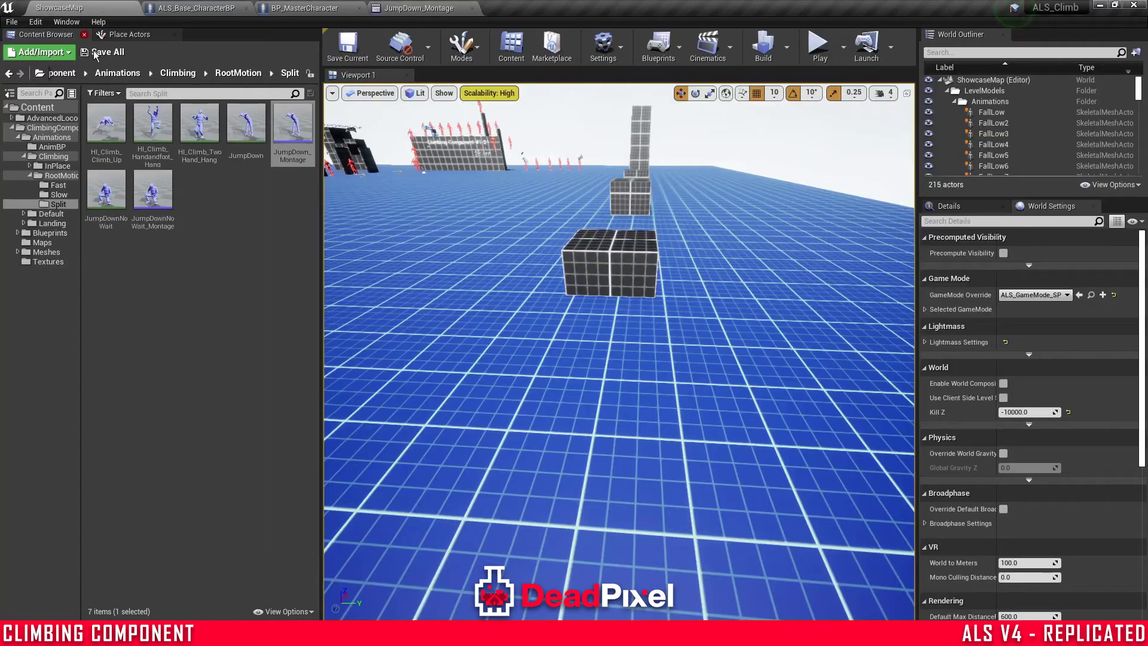
click(214, 239)
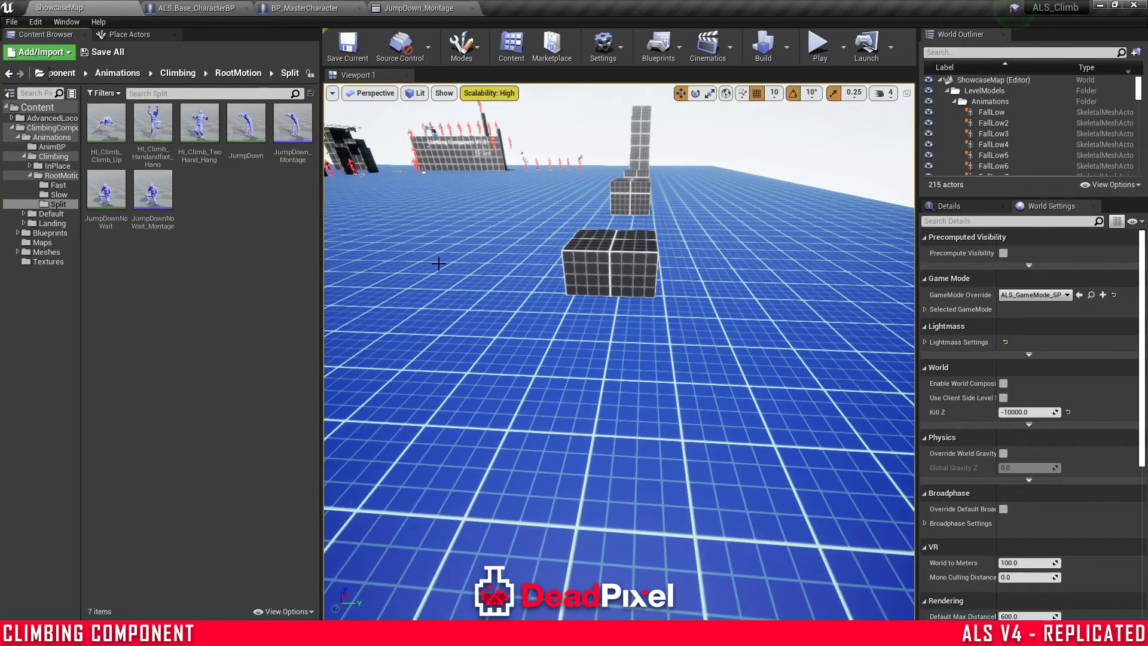
- Open RootMotion/Fast/RunHighClimb, apply its Copy_Curves modifier, and save
click(254, 74)
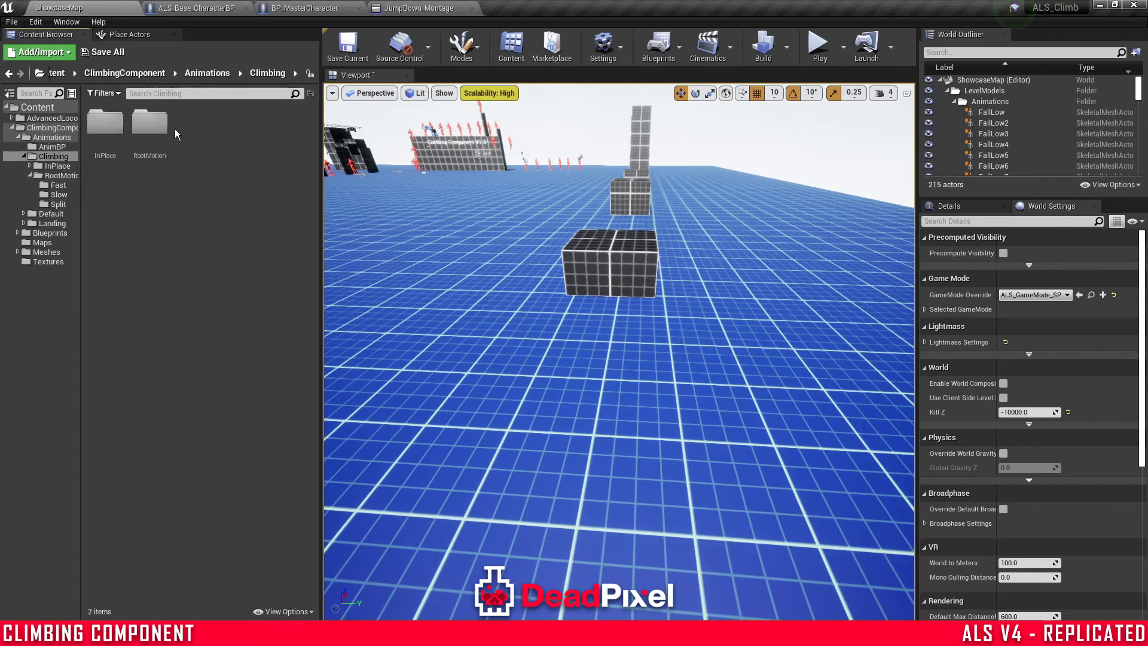
double_click(149, 126)
double_click(114, 155)
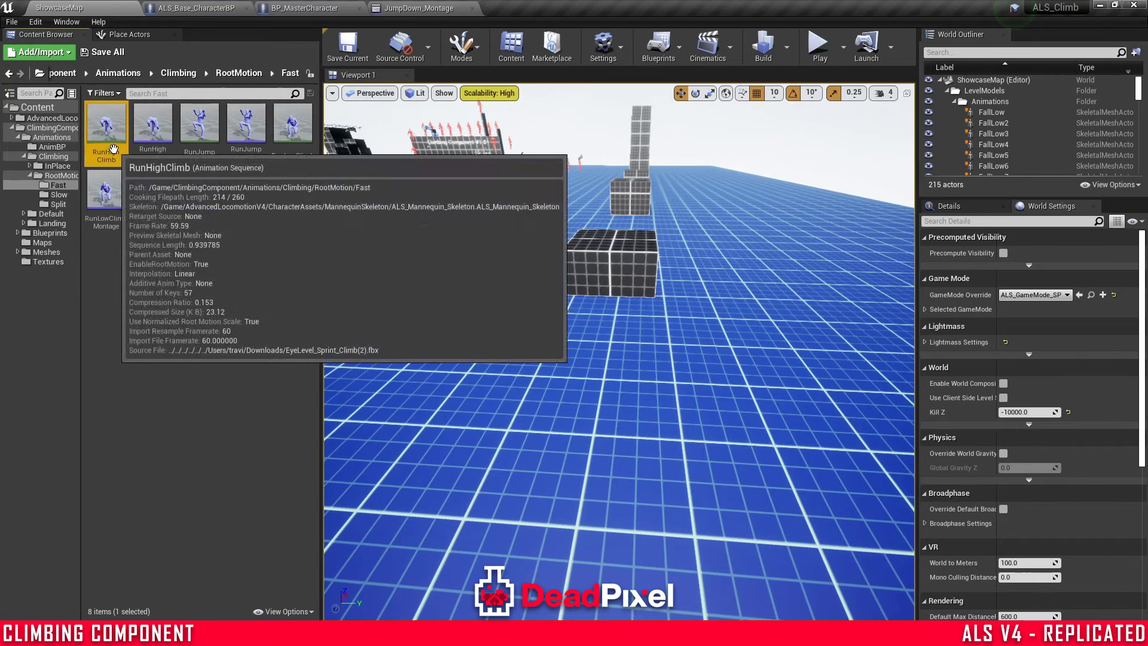
double_click(113, 152)
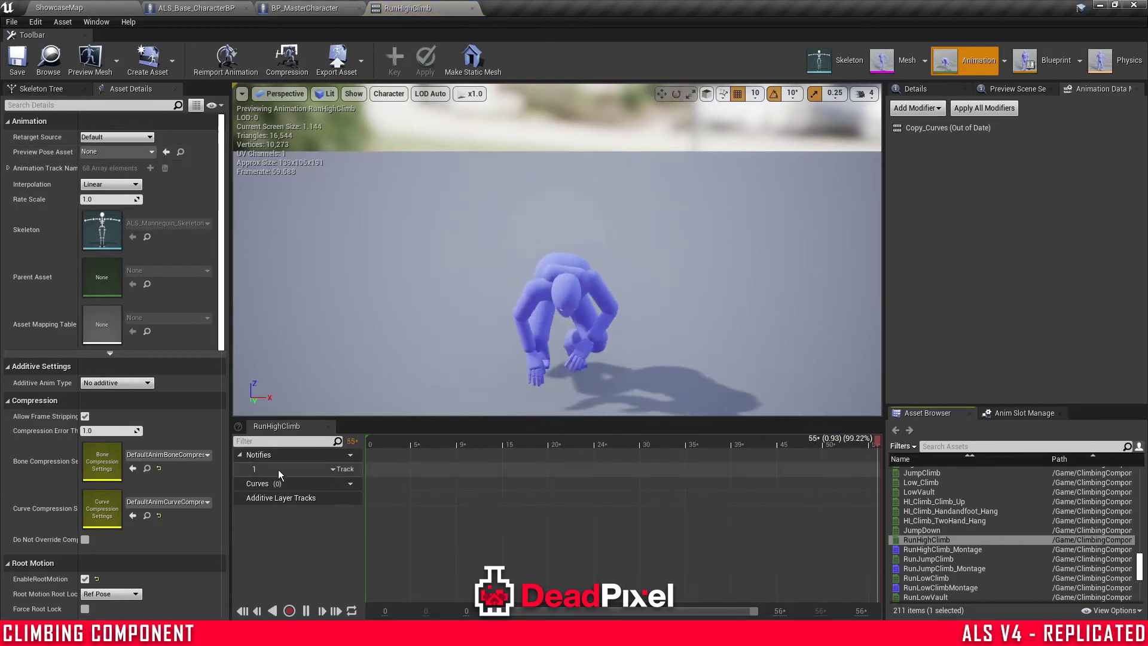
click(944, 129)
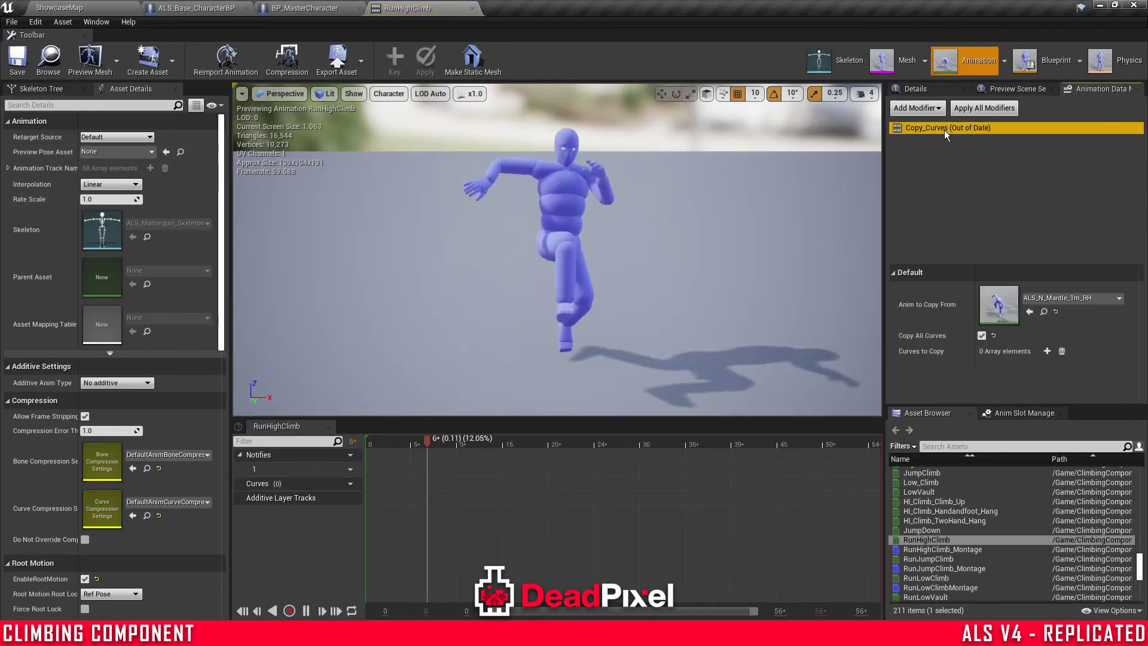
right_click(945, 130)
click(960, 155)
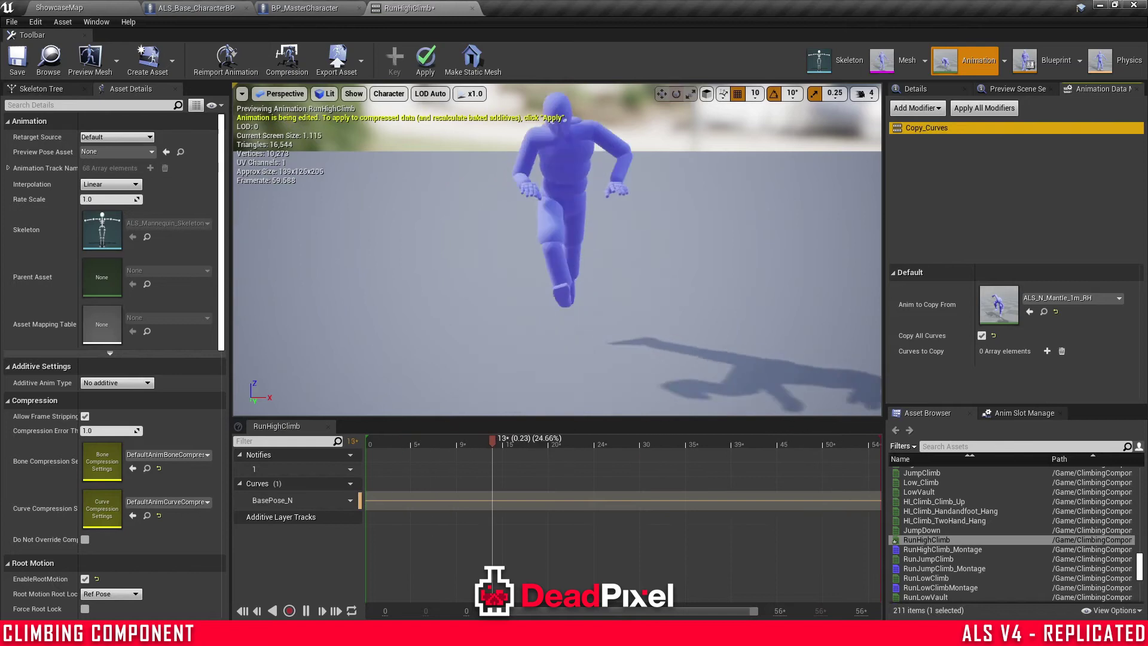
click(27, 70)
- Open the RunJumpClimb animation, then return to ShowcaseMap
click(60, 8)
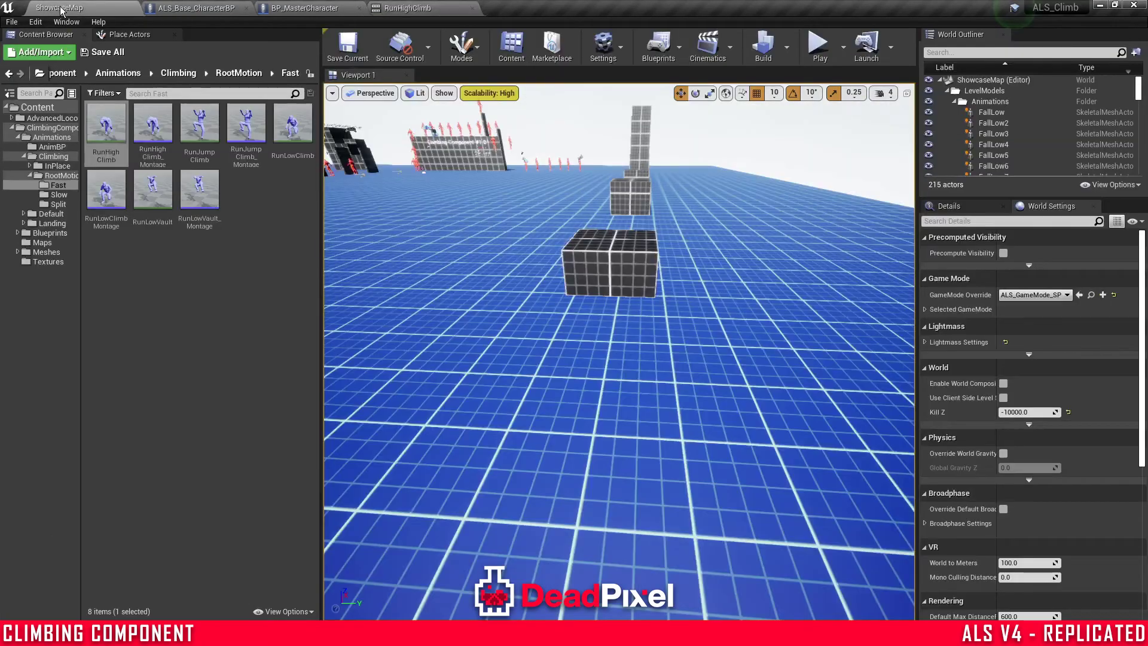
double_click(208, 129)
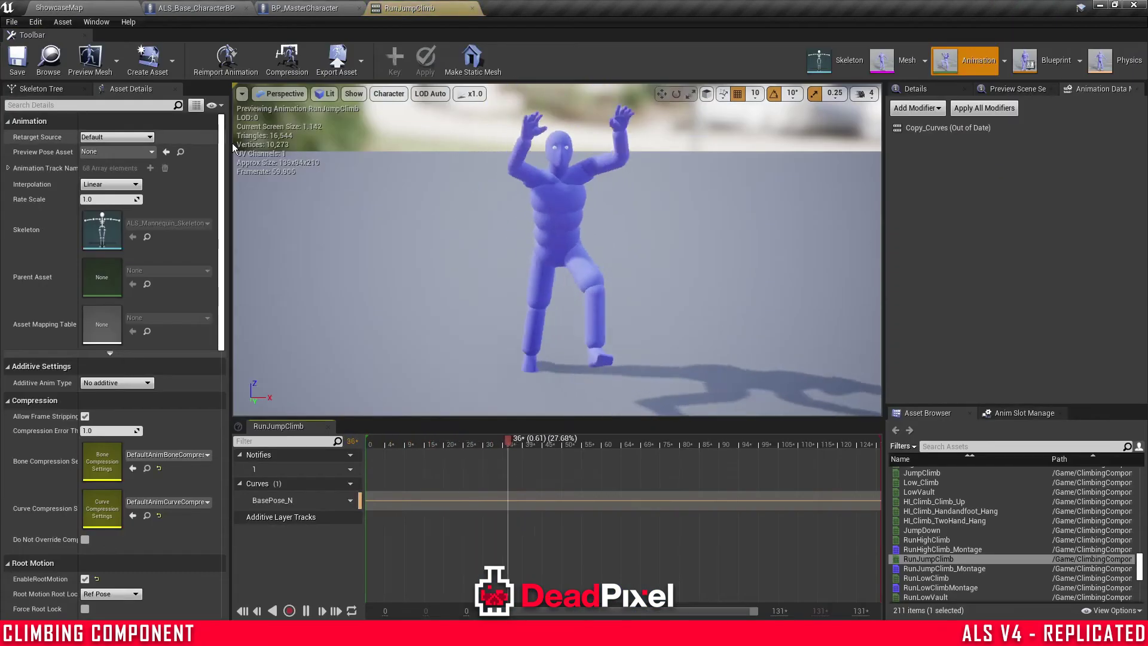
click(102, 6)
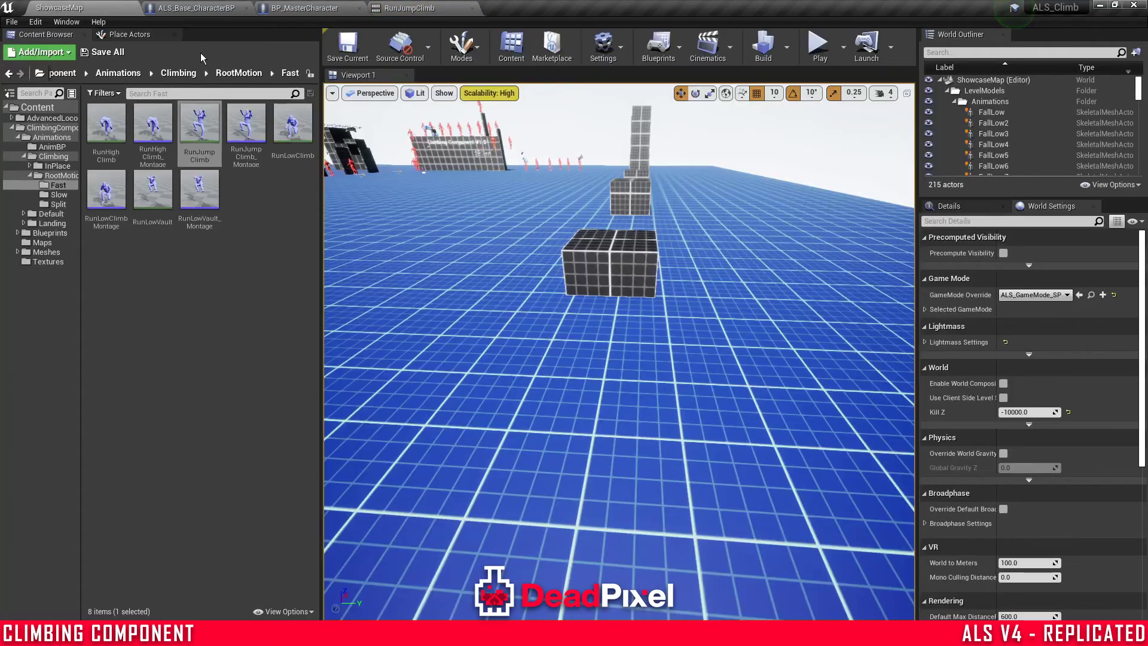
- Play-test running, vaulting the low box and mantling onto the black block, then stop
click(808, 56)
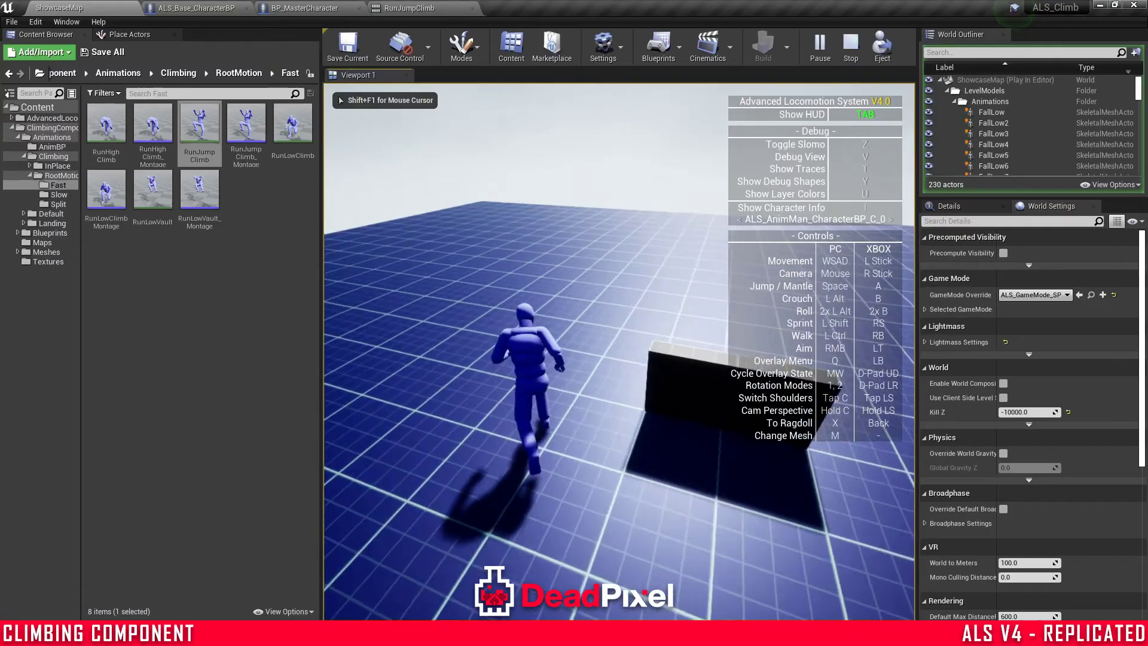
key(w)
key(w)
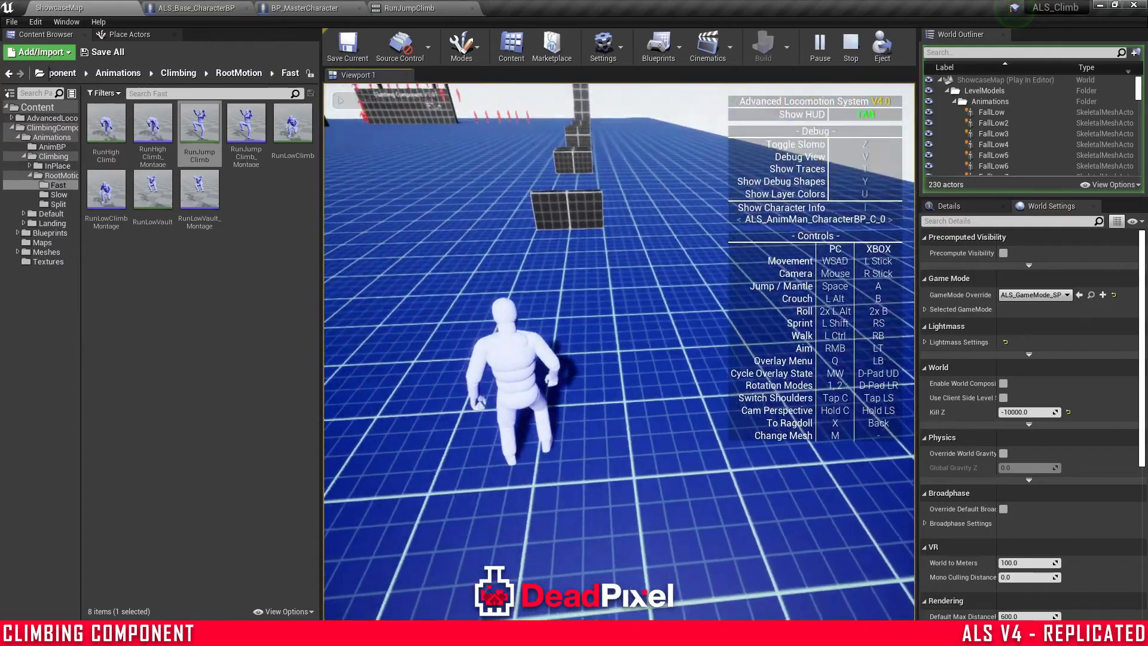
key(space)
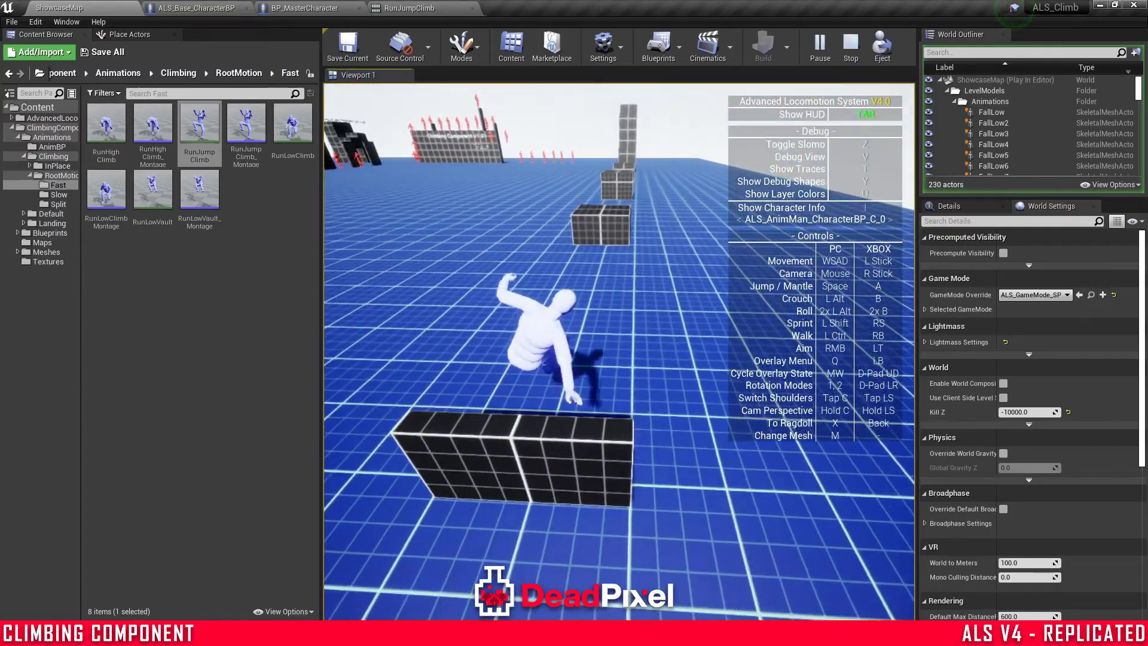
key(w)
key(space)
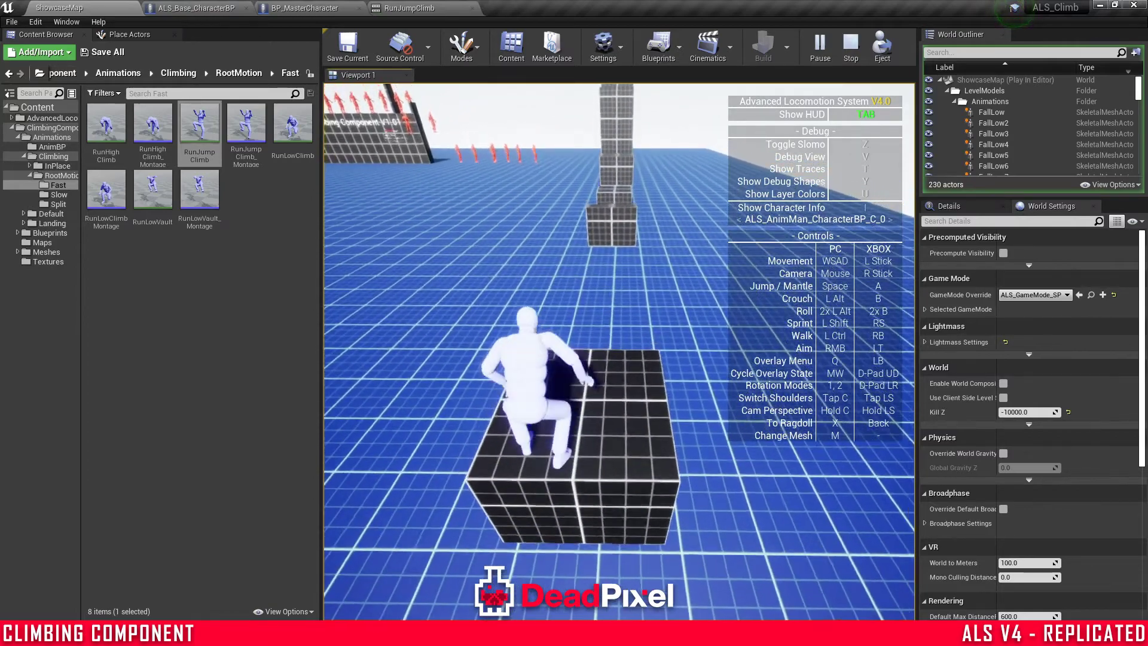
key(Escape)
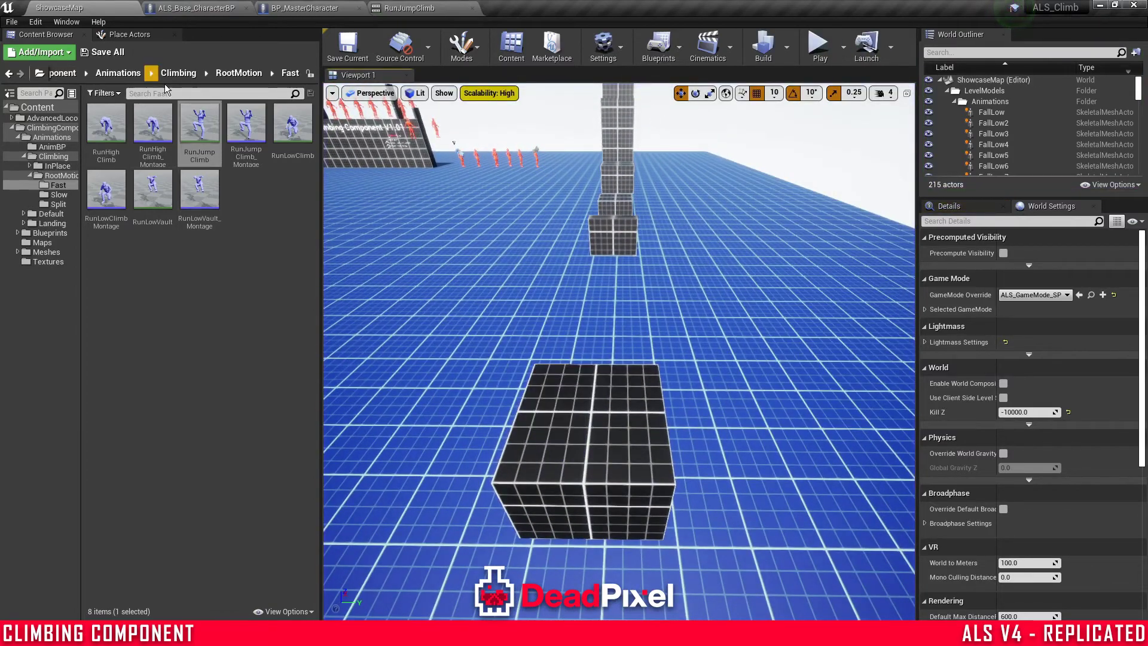
- Open RunLowVault_Montage from the RootMotion Fast folder
click(224, 78)
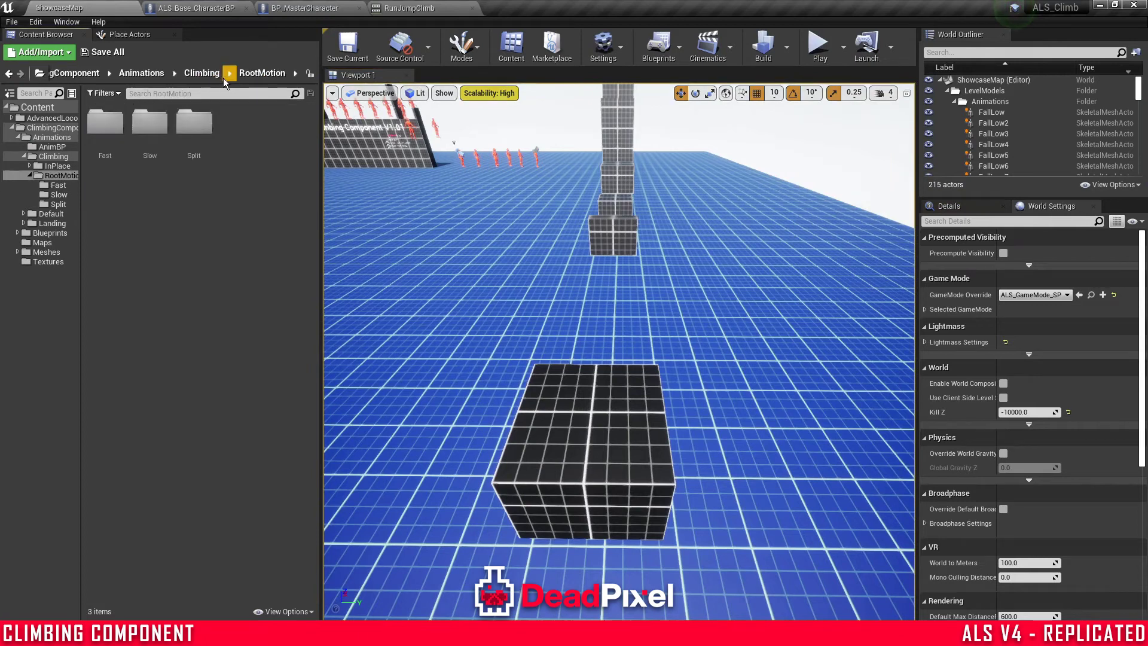
double_click(107, 147)
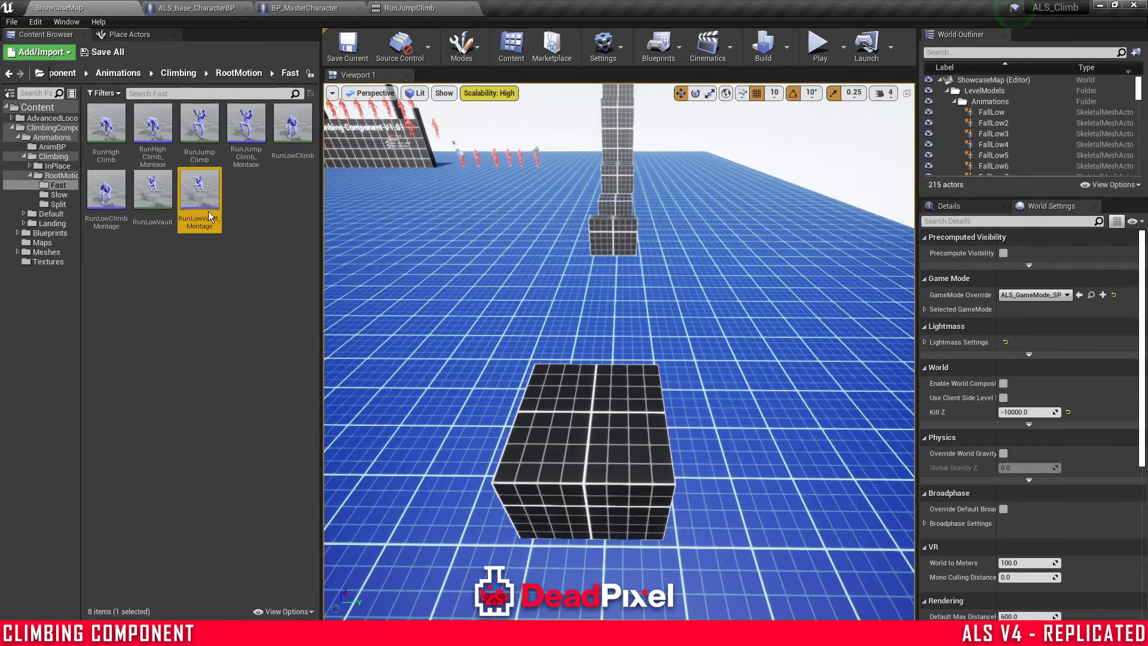
double_click(153, 188)
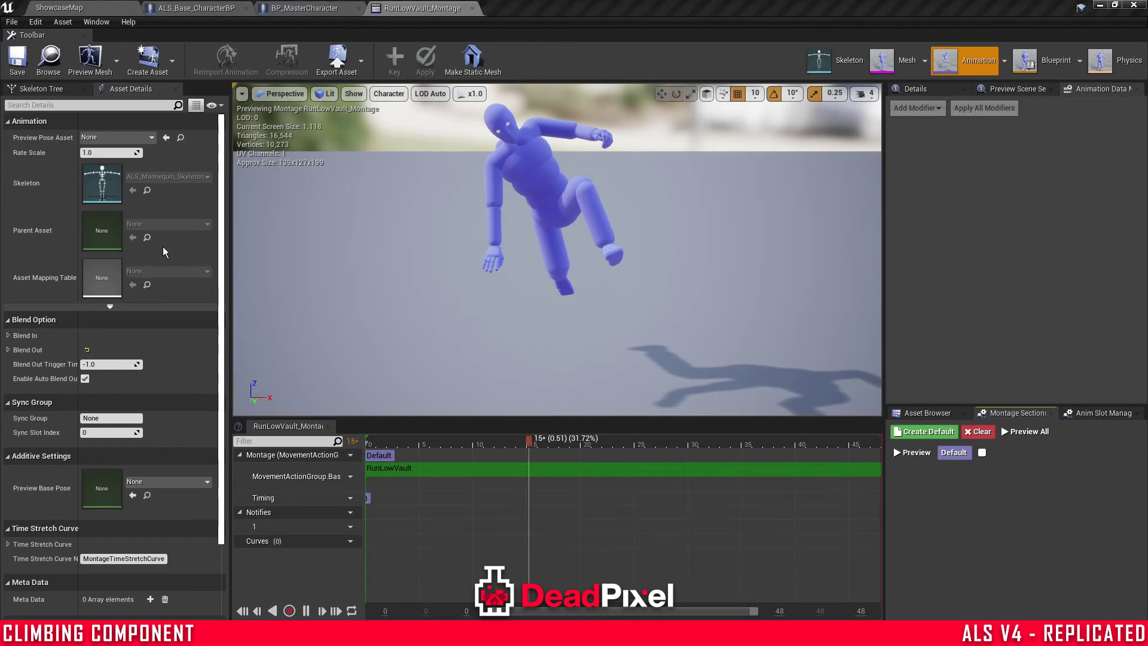
- Set RunLowVault_Montage's Blend Out and Blend In options to Cubic
click(9, 350)
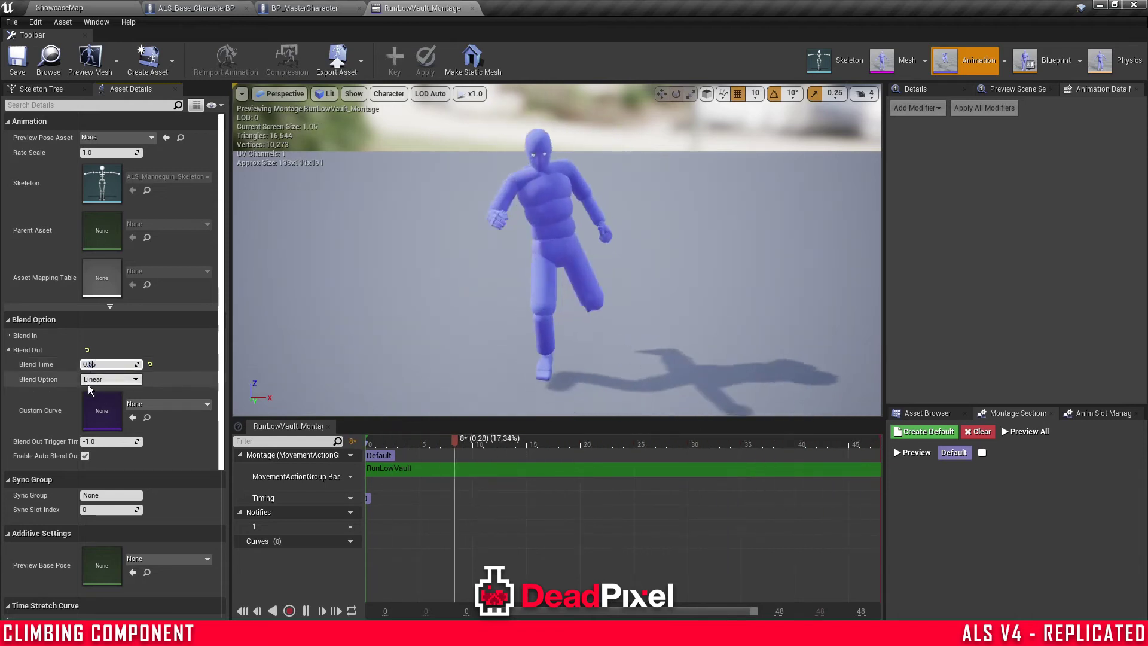
click(100, 380)
click(105, 399)
click(9, 336)
click(109, 365)
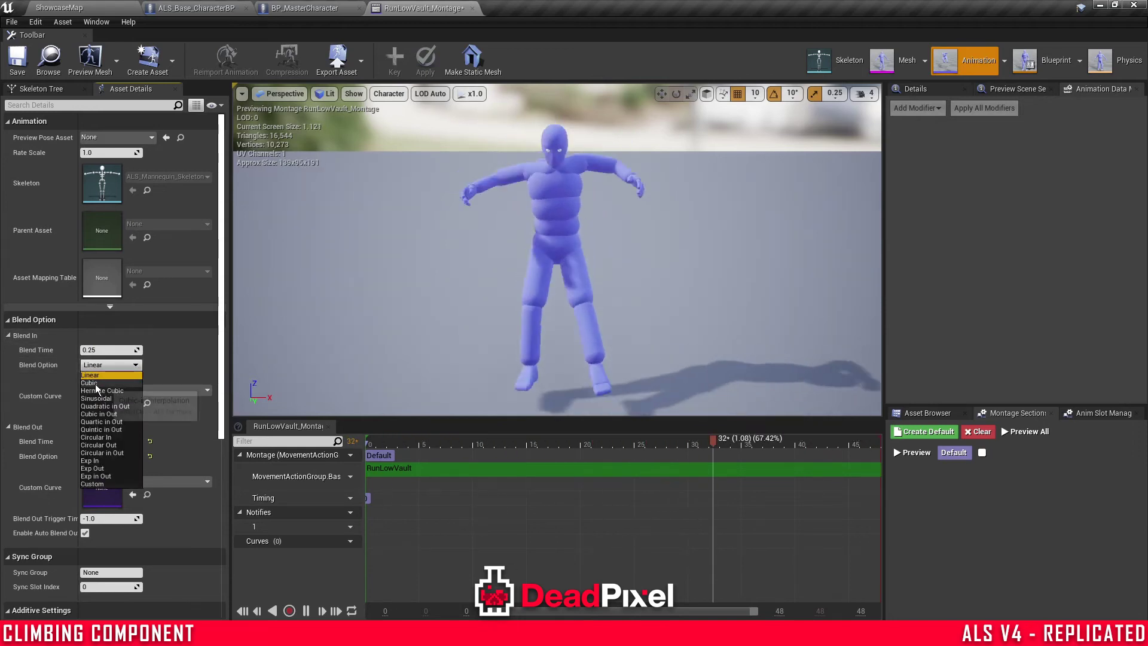
click(96, 384)
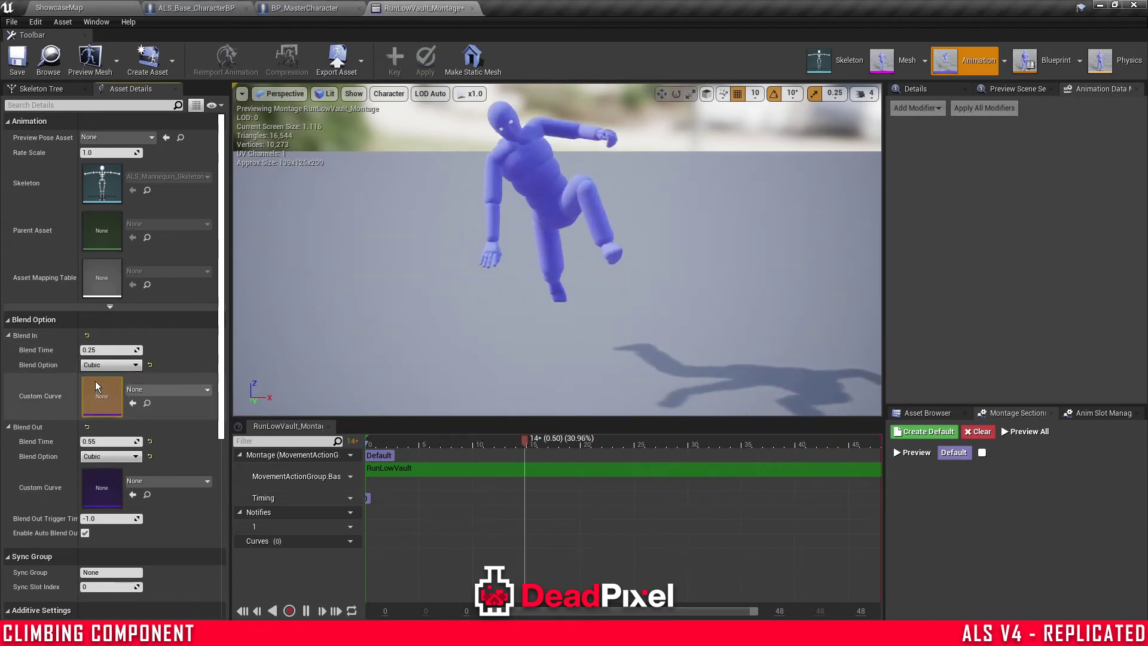
- Save RunLowVault_Montage and start a play-test, vaulting the low box
click(18, 59)
click(67, 8)
click(835, 48)
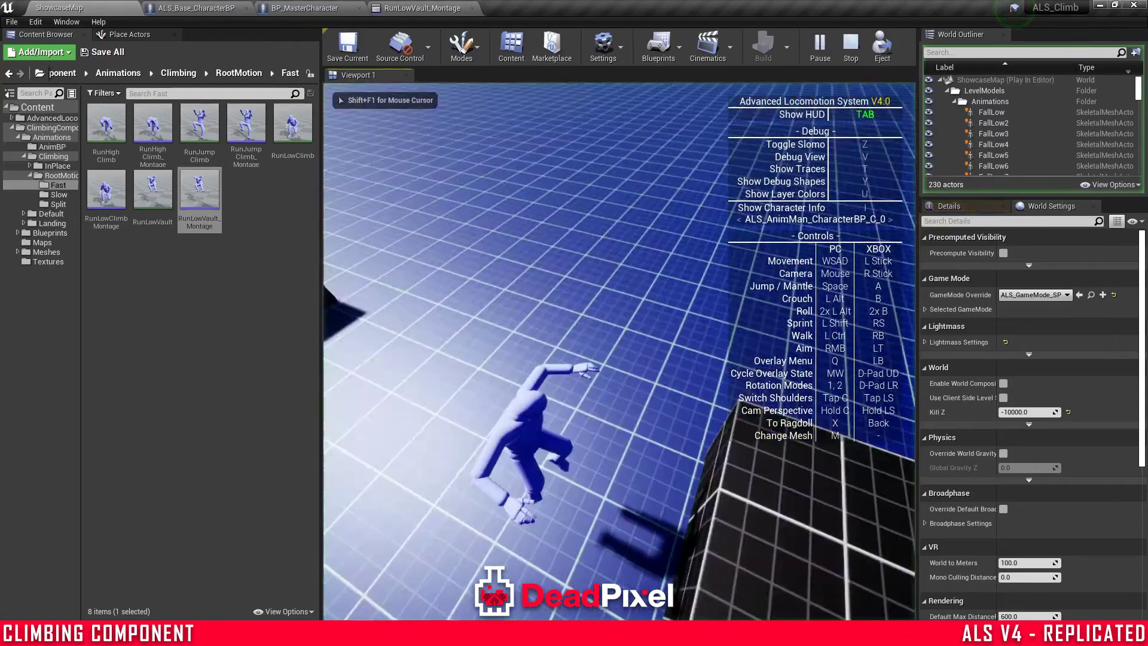
key(w)
key(space)
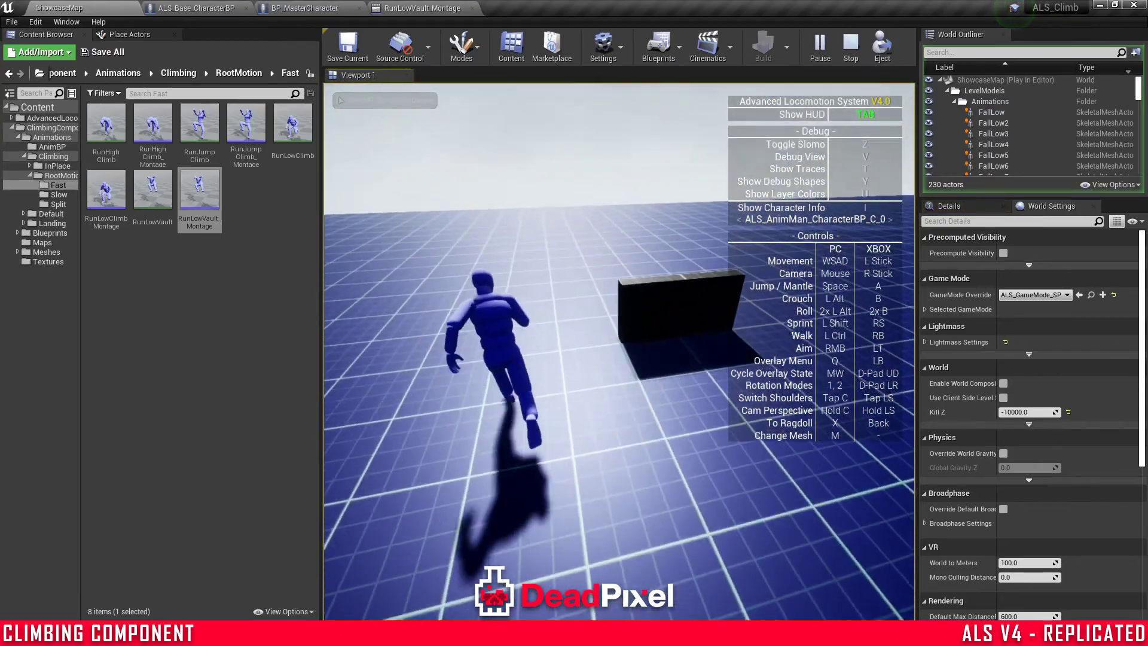
- Turn left, run back to vault the low wall, then end the play session
key(a)
key(w)
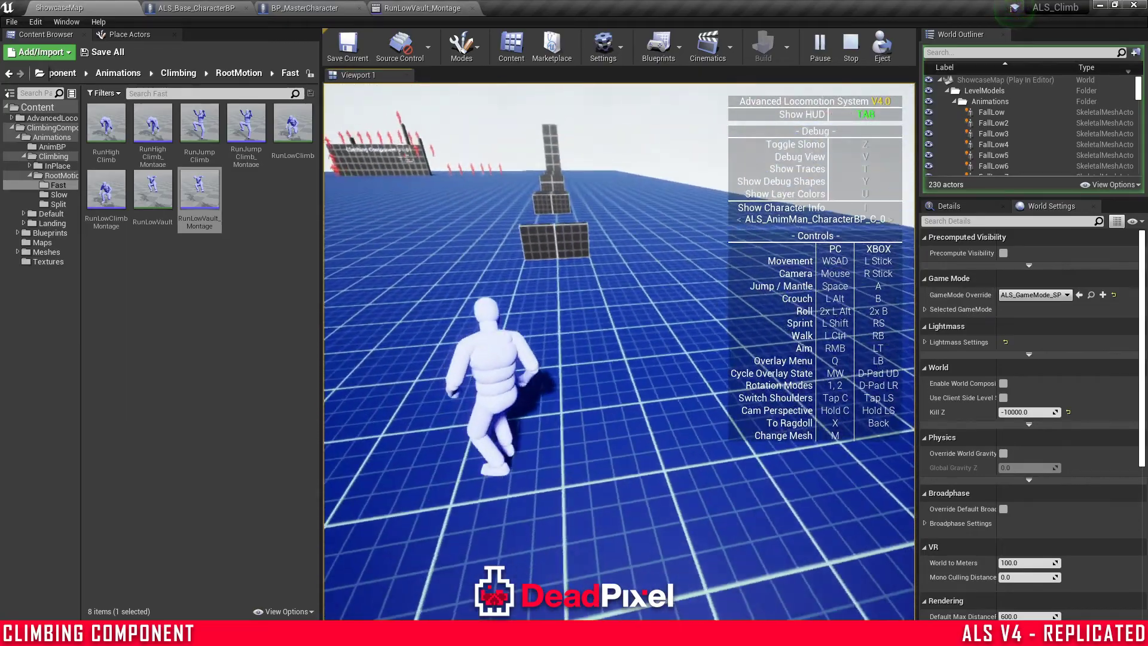
key(space)
key(Escape)
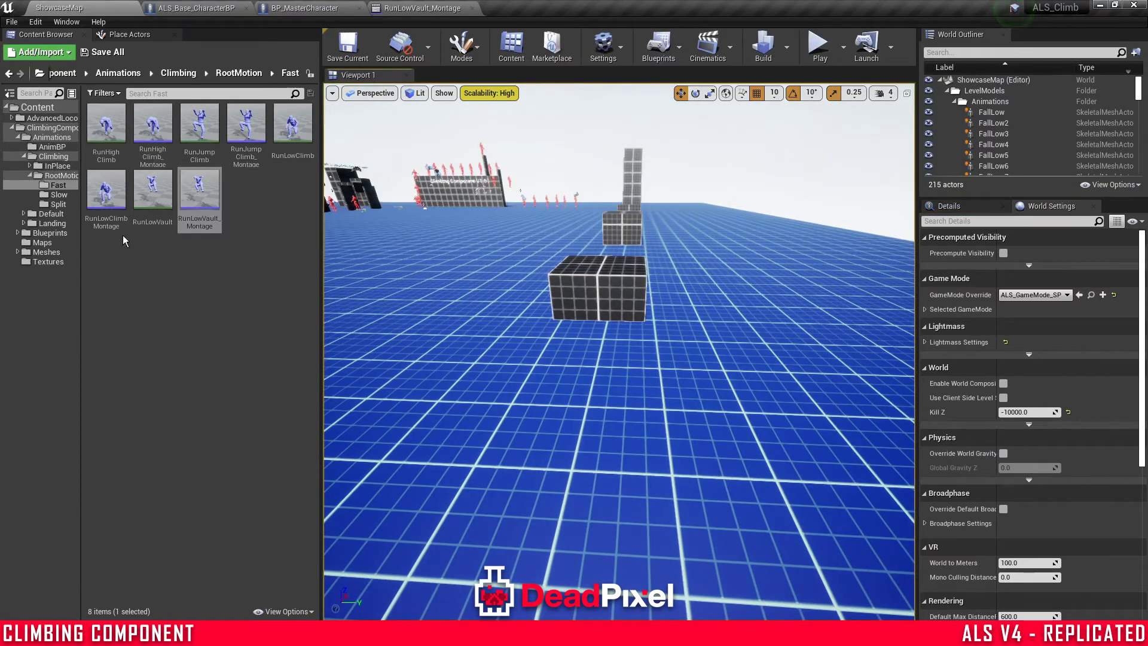
- Set RunLowClimbMontage's blend in and blend out options to Cubic
double_click(107, 190)
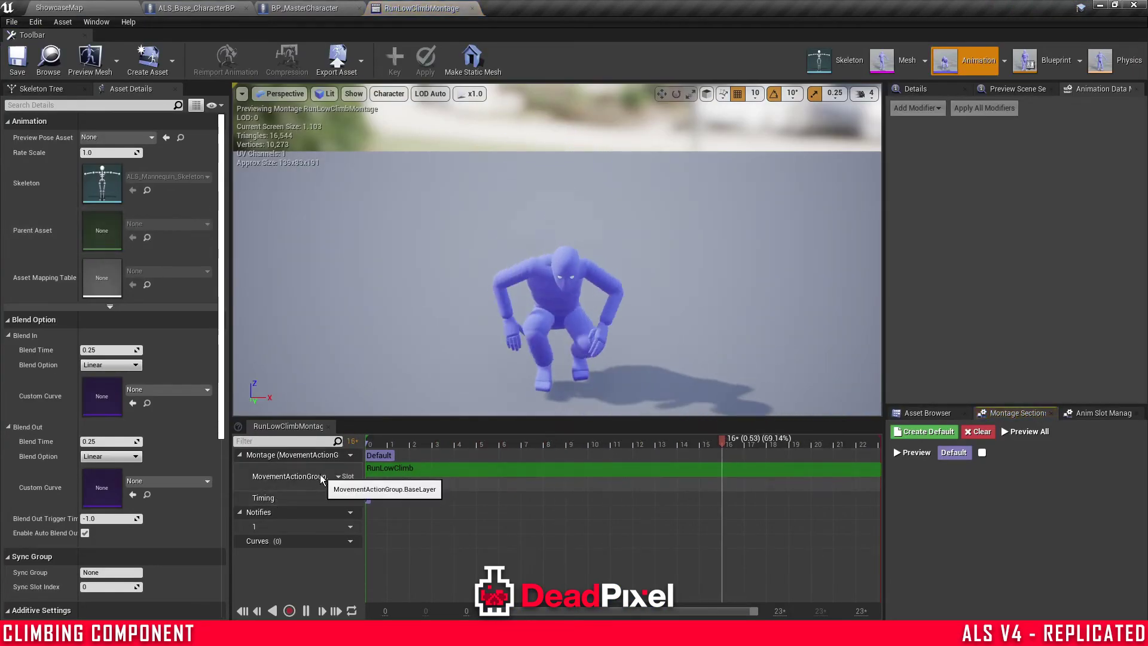
click(114, 364)
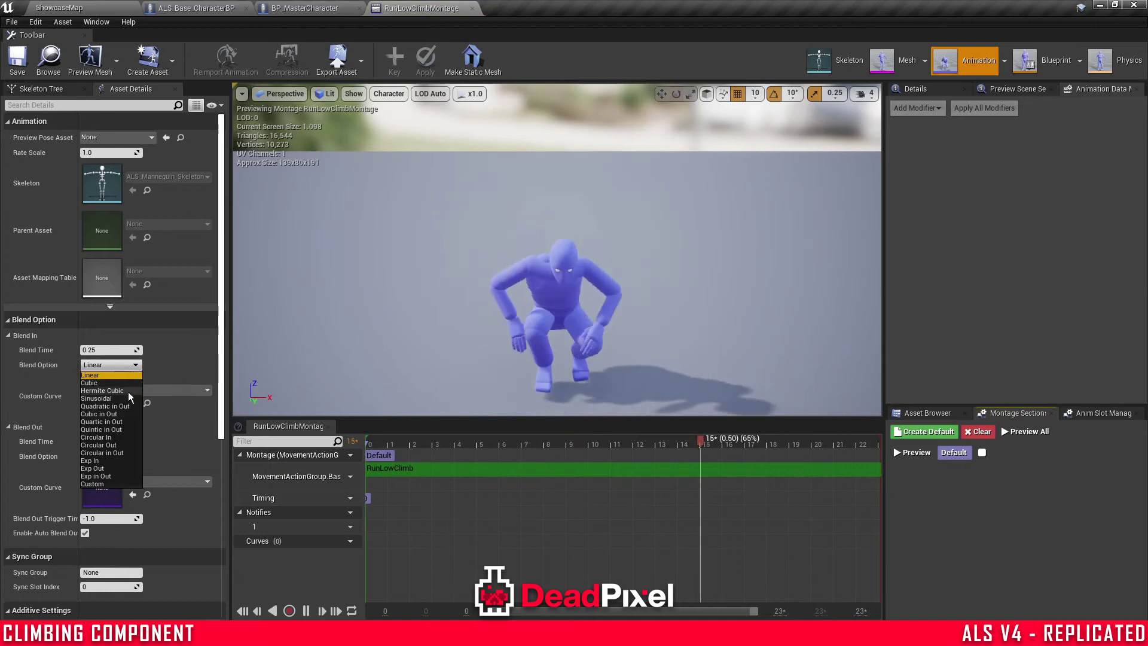
click(95, 382)
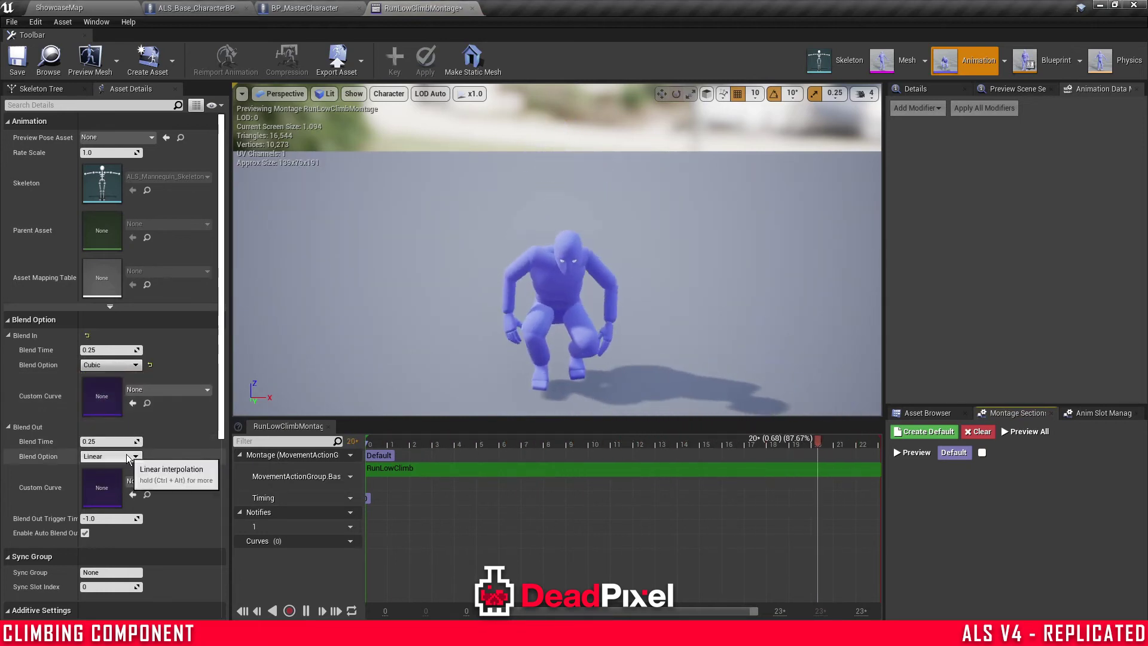
click(118, 475)
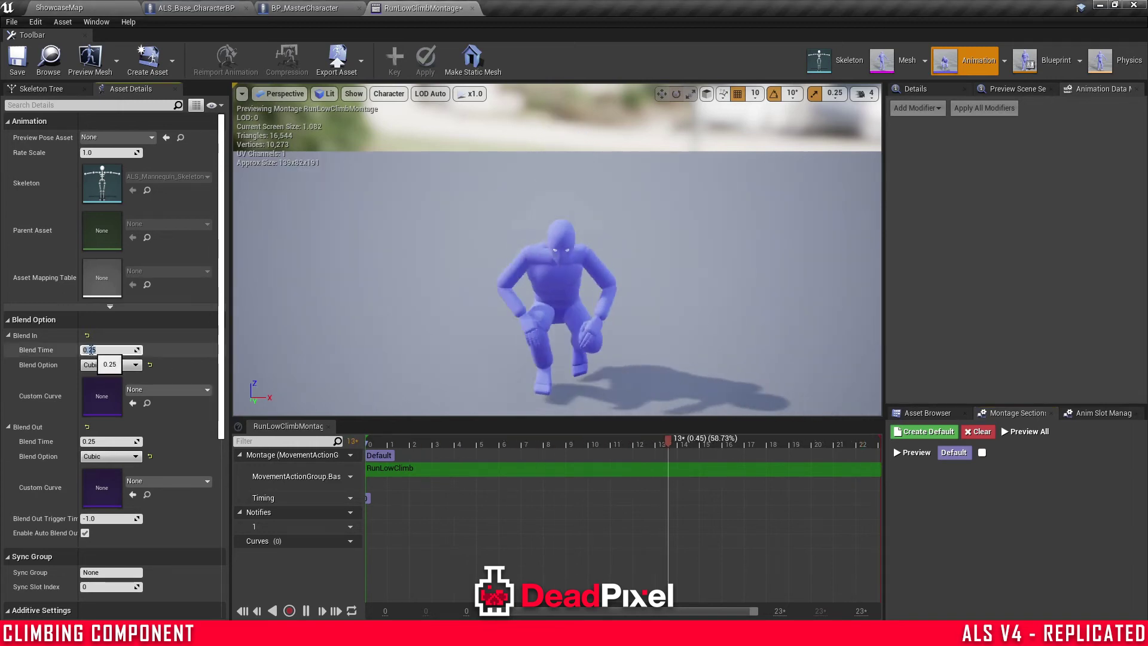
- Set both blend in and blend out times to 0.15 seconds
text(0.15)
key(Return)
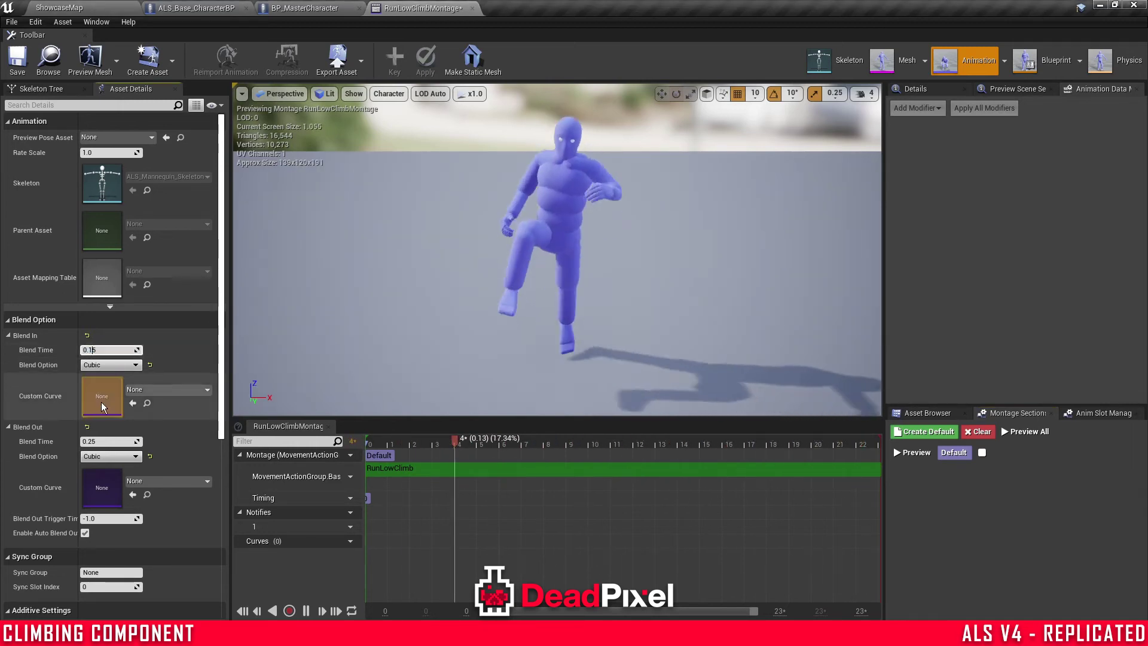
click(91, 441)
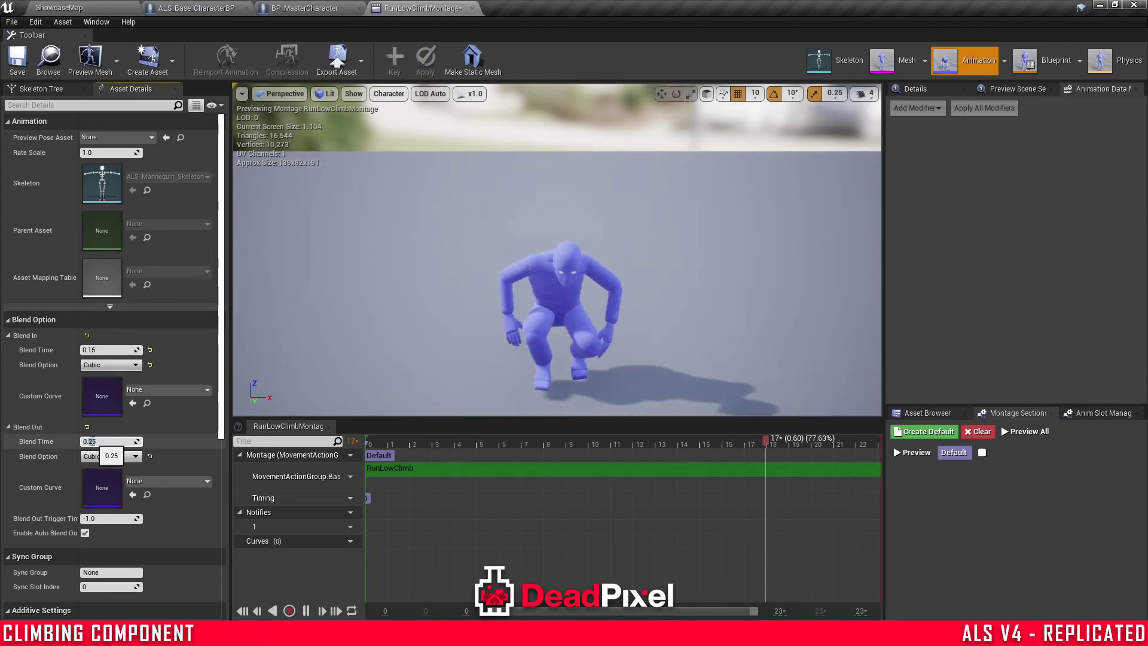
drag(93, 441, 84, 441)
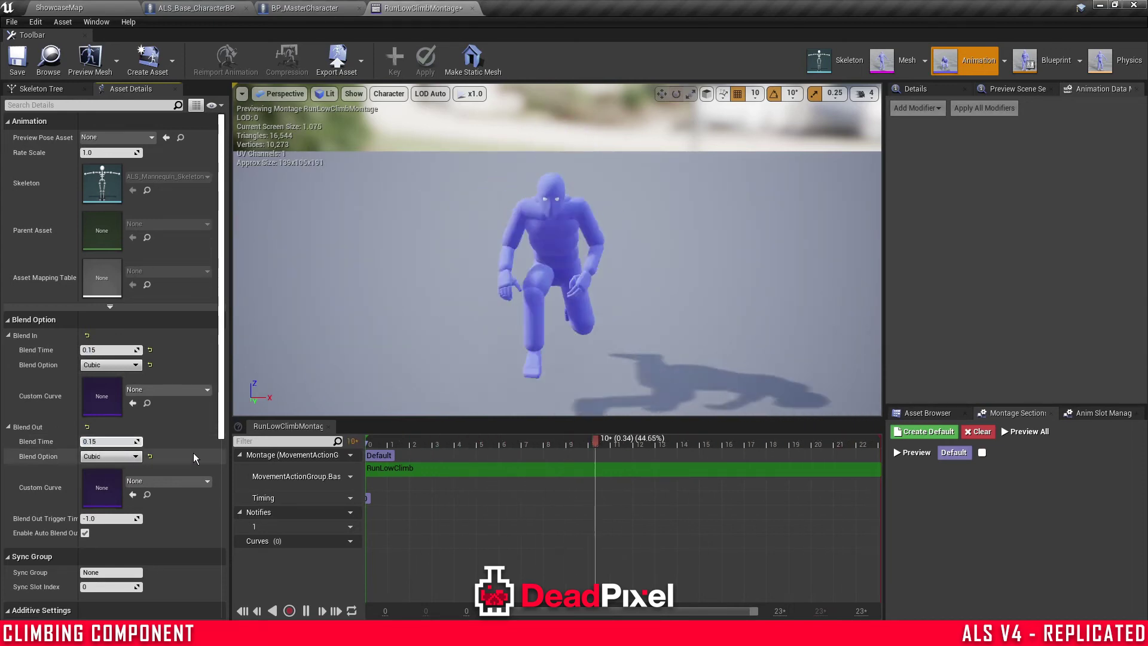
- Save the low-climb montage and start a play-test on ShowcaseMap
click(26, 63)
click(76, 7)
click(817, 45)
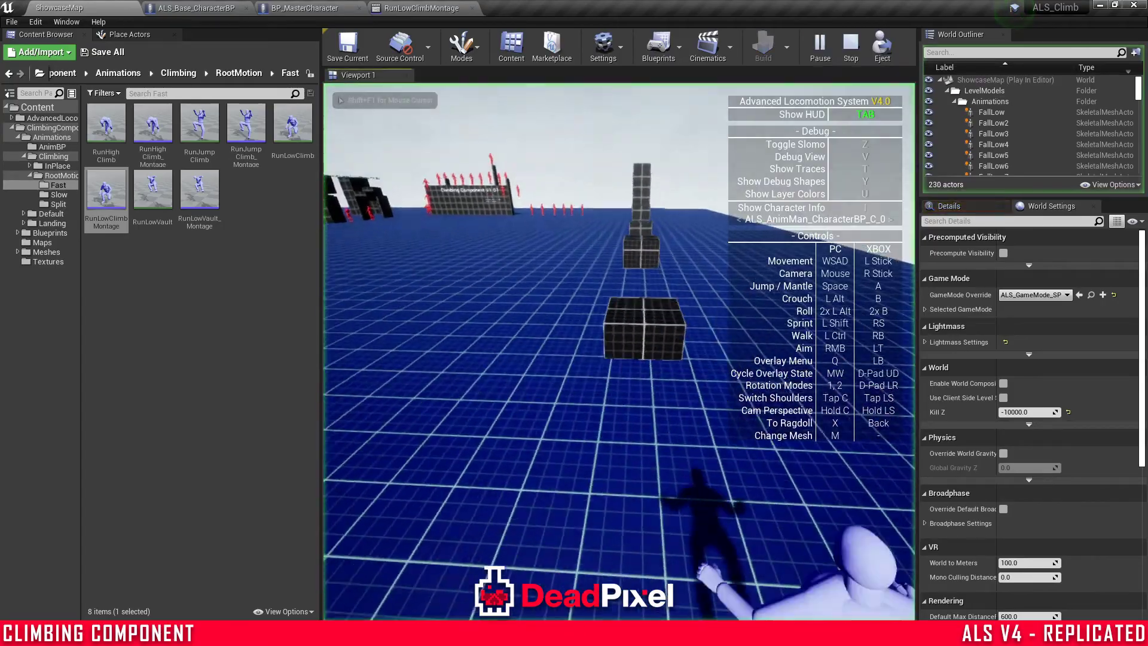
- Run to the low wall, vault it and climb onto the blocks, then stop the test
key(w)
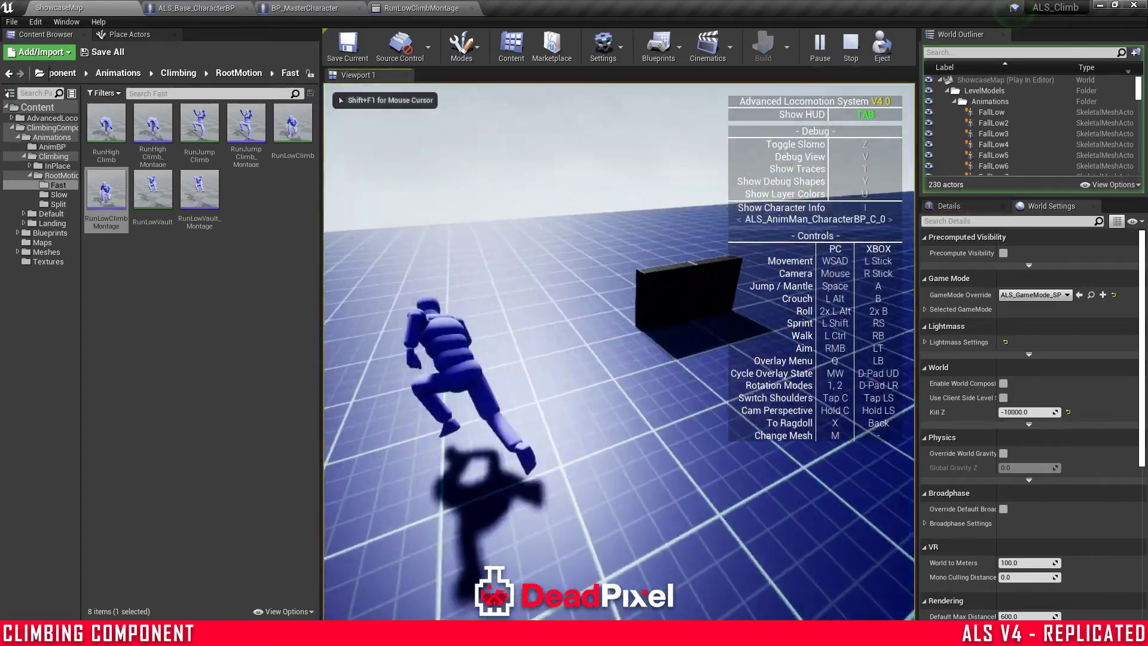
key(w)
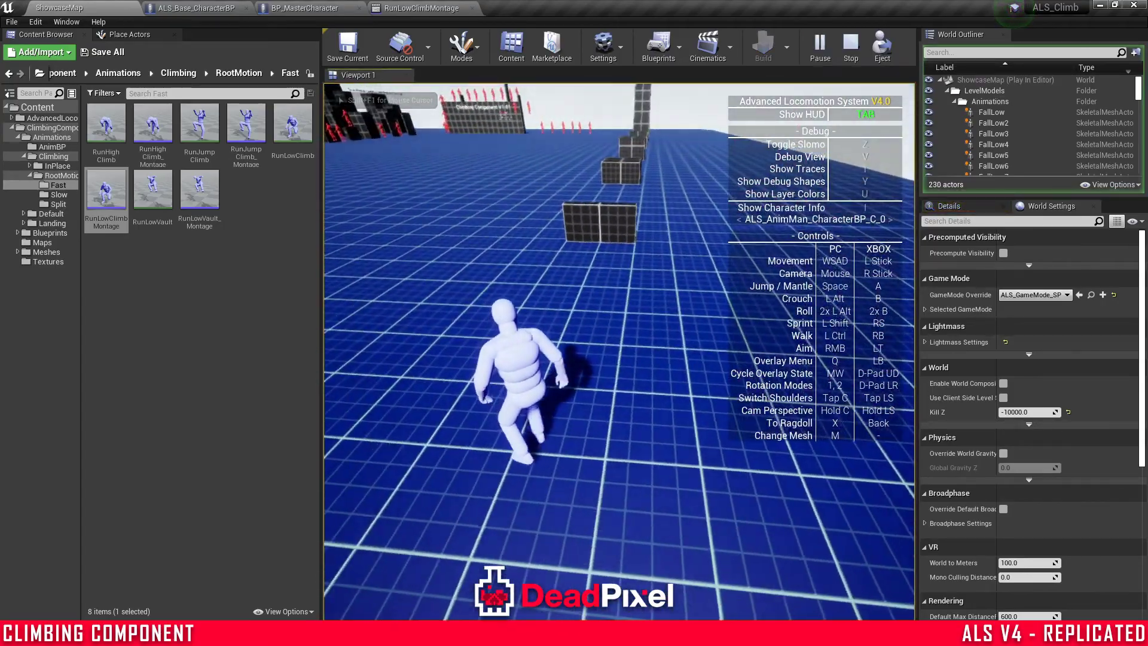
key(w)
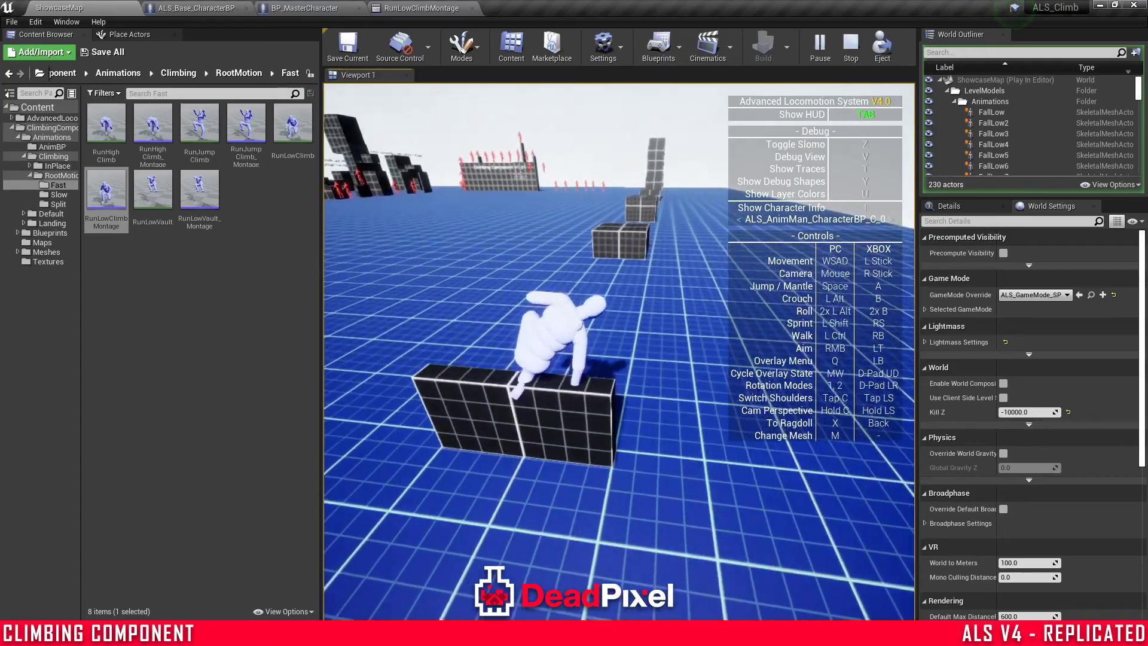
key(w)
key(space)
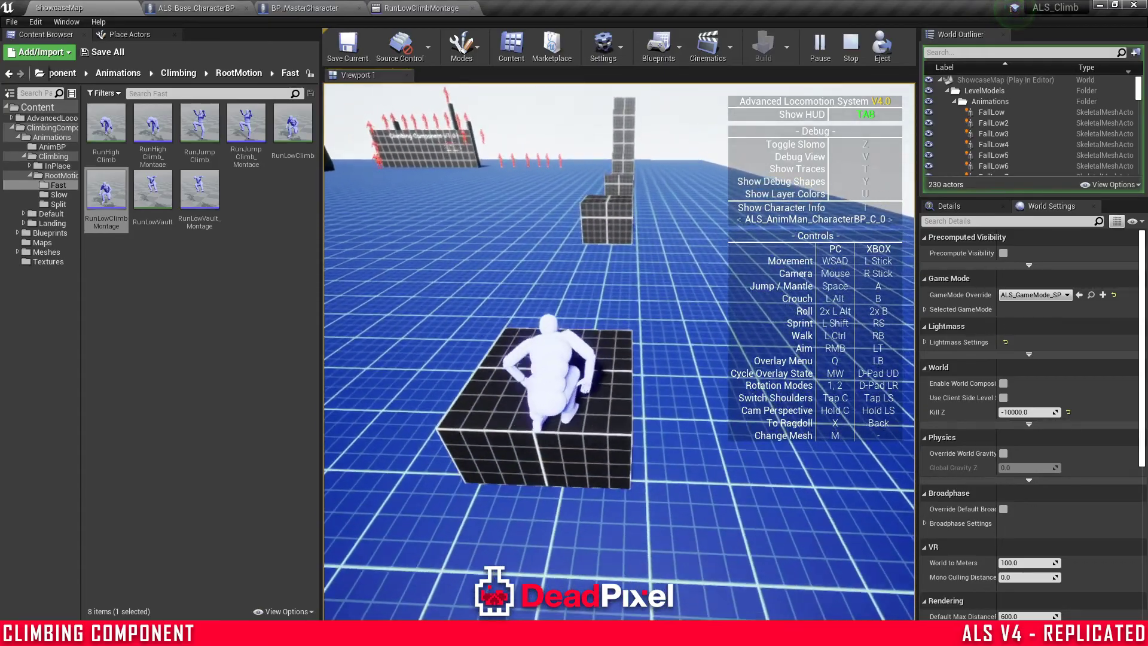
key(w)
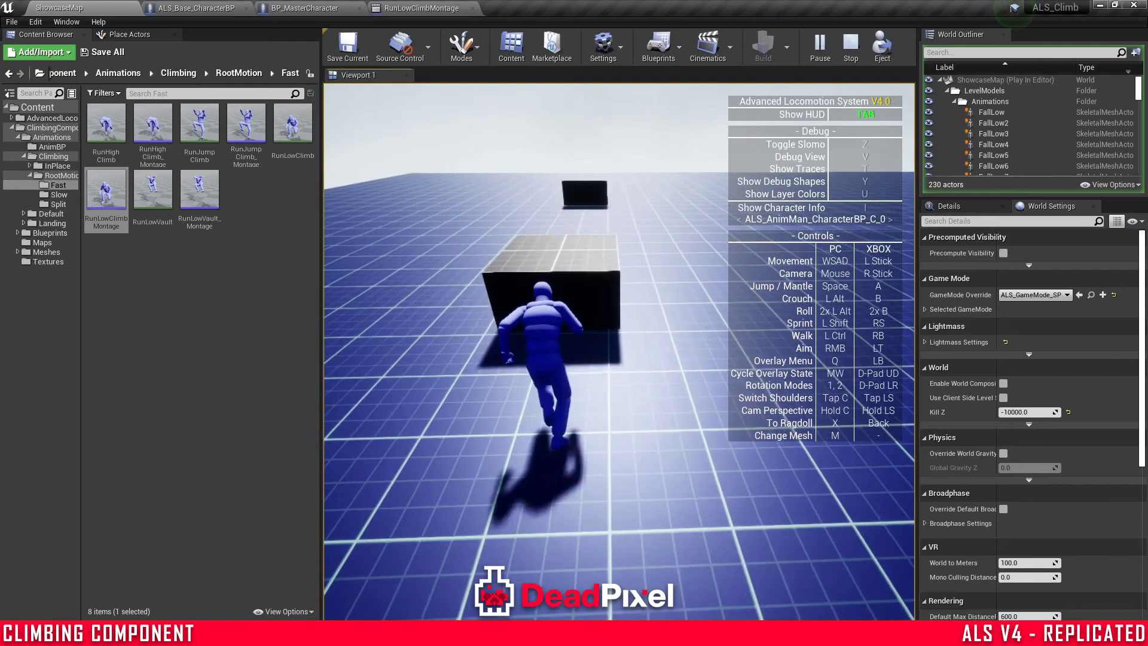
key(Escape)
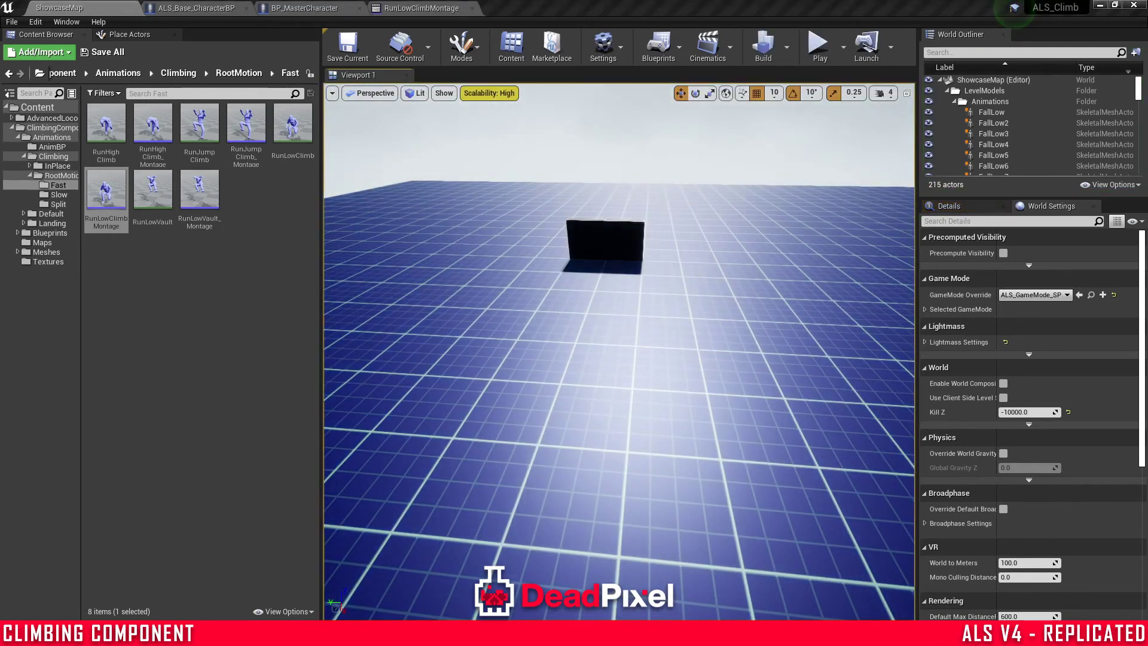
- Open RunLowVault and add a Footstep_AnimNotify at frame 20 on the Notifies track
double_click(145, 201)
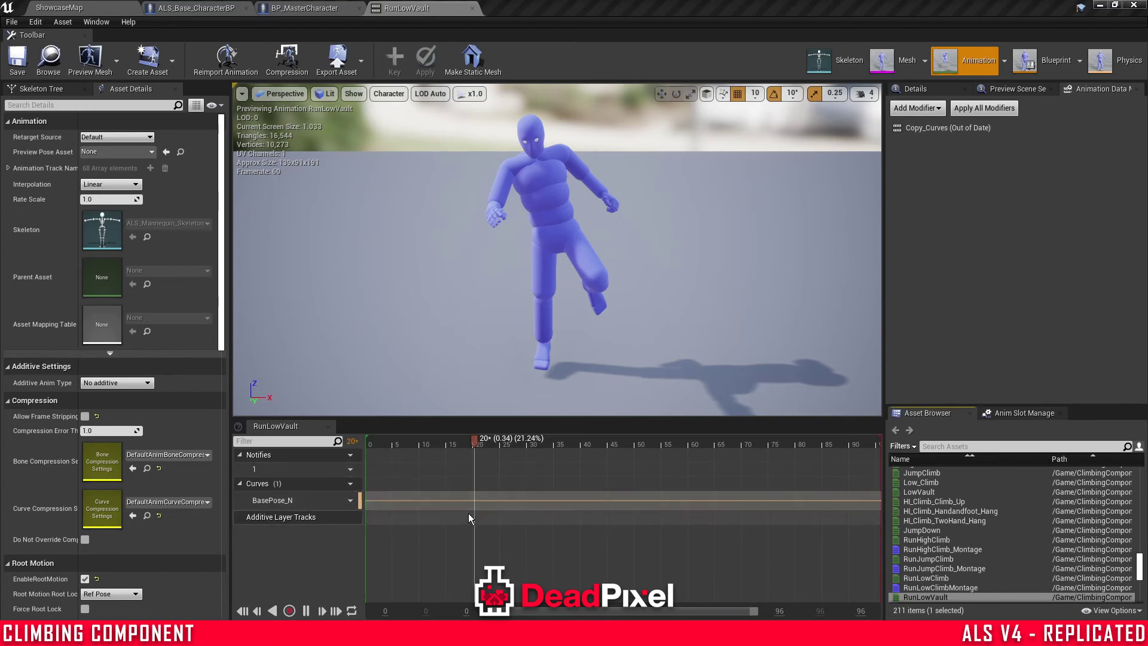
right_click(471, 465)
mouse_move(497, 482)
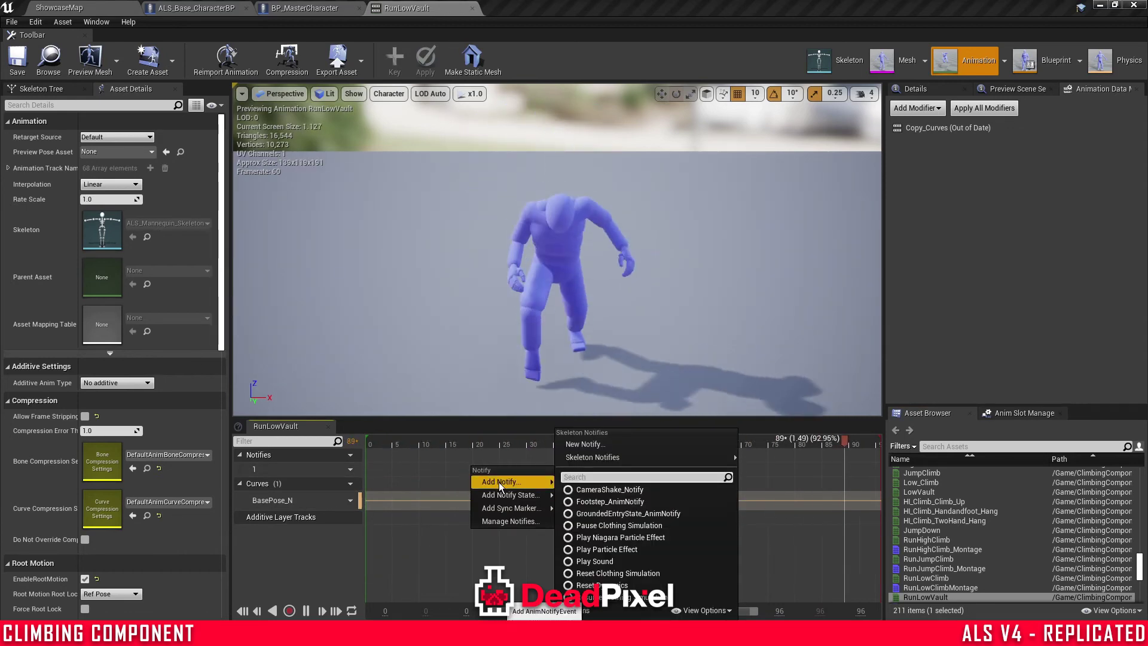
click(621, 501)
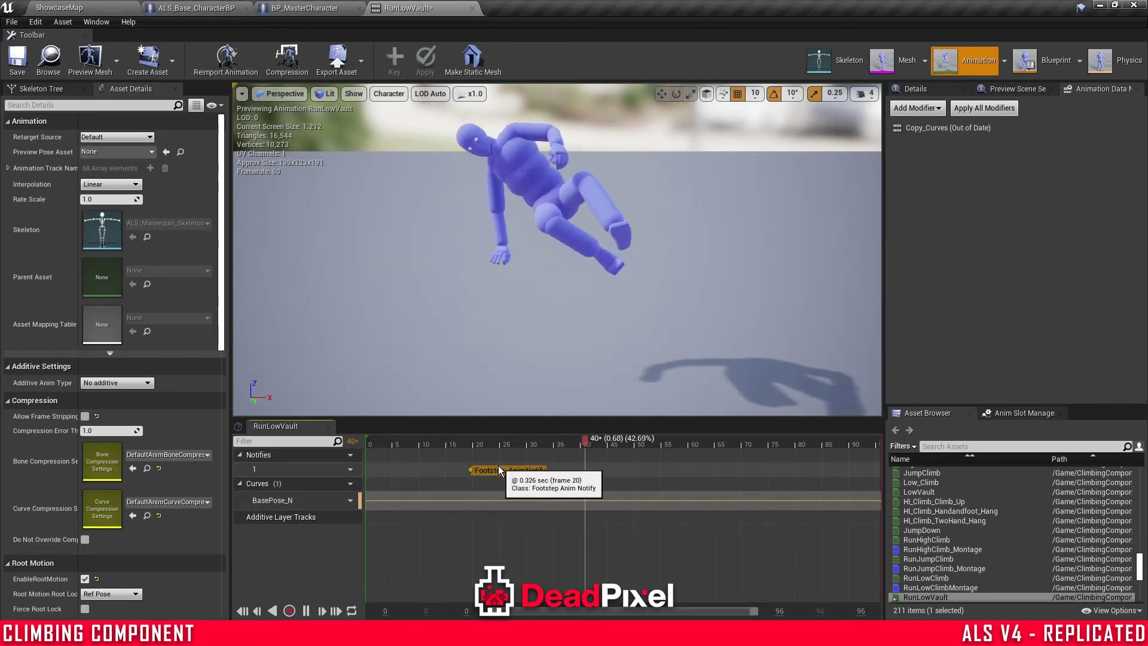
click(914, 89)
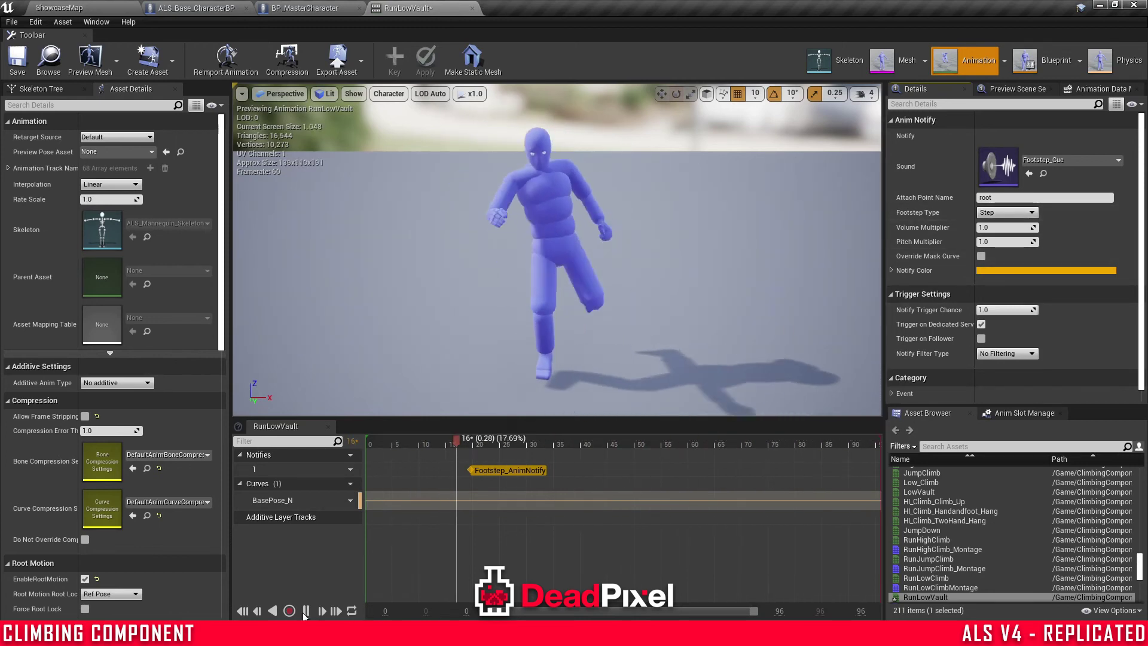
- Set the new notify's Footstep Type to Jump, scrubbing the preview around the jump
click(307, 612)
mouse_move(674, 446)
mouse_down()
mouse_move(389, 445)
mouse_move(448, 448)
mouse_move(479, 469)
mouse_up()
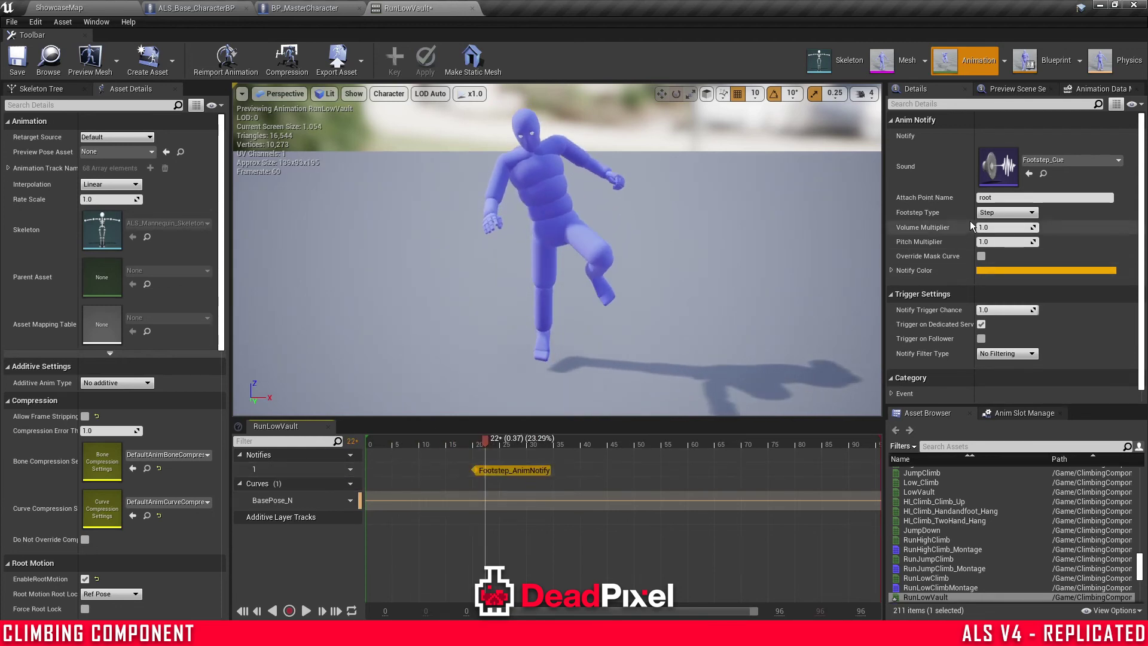
click(1006, 212)
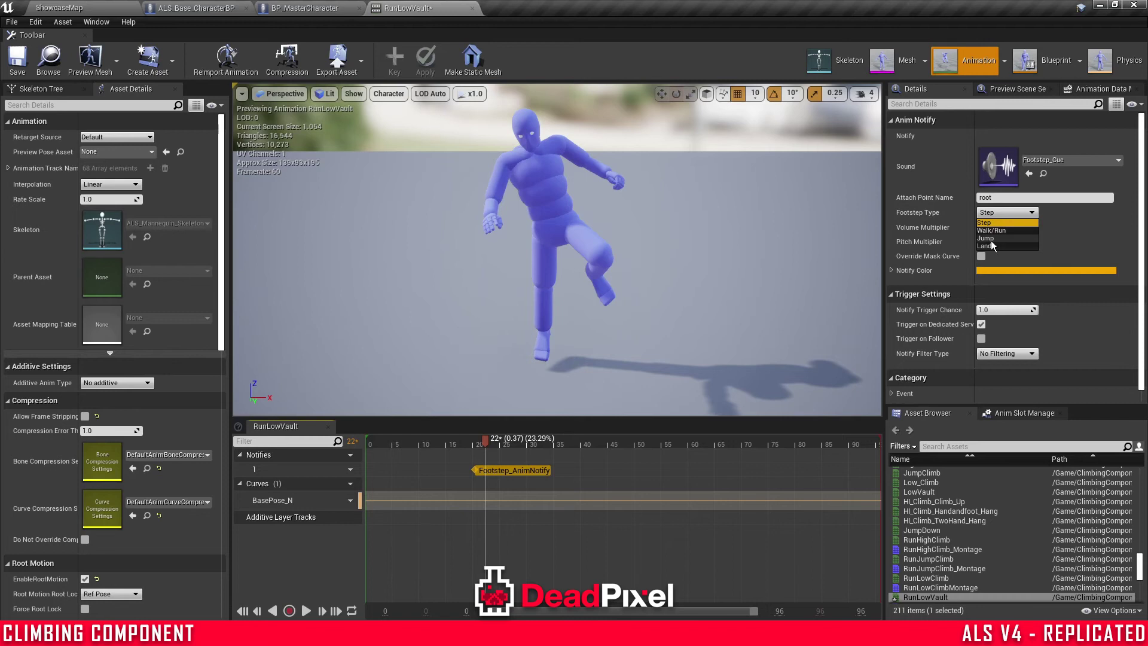
click(985, 238)
drag(486, 439, 527, 442)
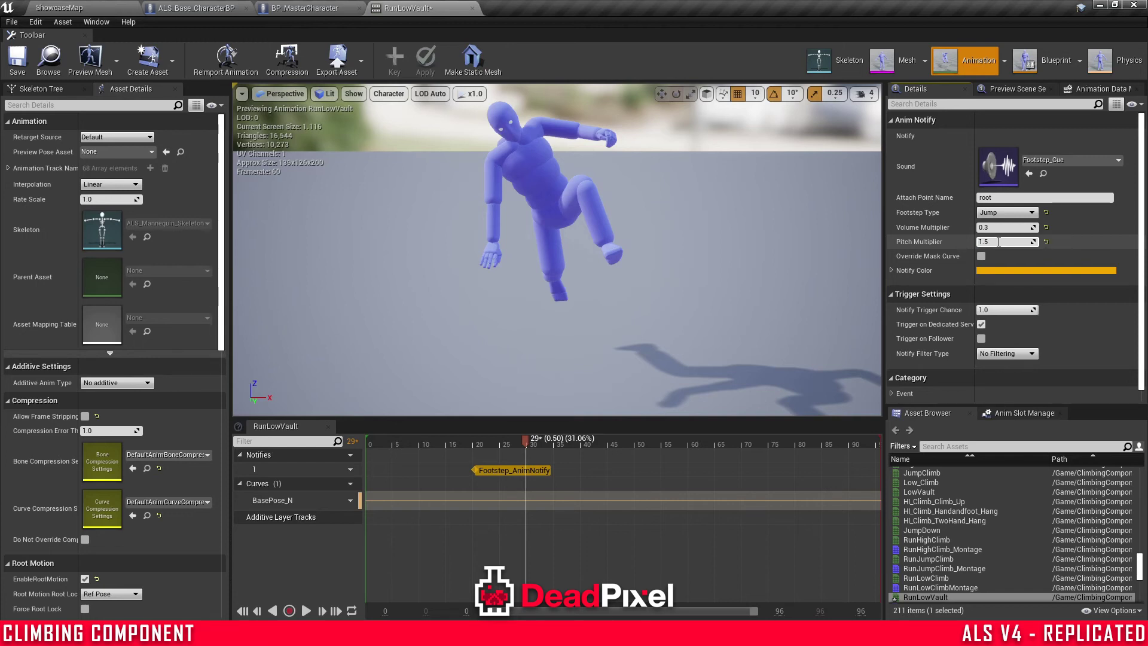
drag(532, 443, 752, 469)
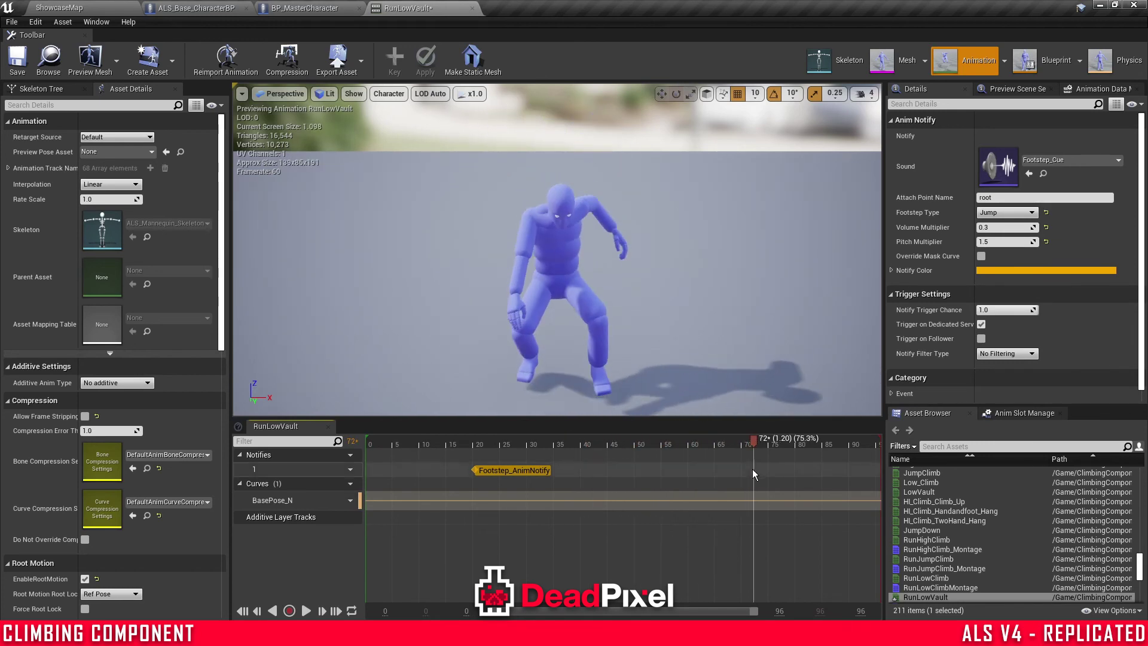
- Duplicate the Jump footstep notify, move the copy to frame 72, and set its type to Land
right_click(548, 471)
click(568, 546)
right_click(718, 468)
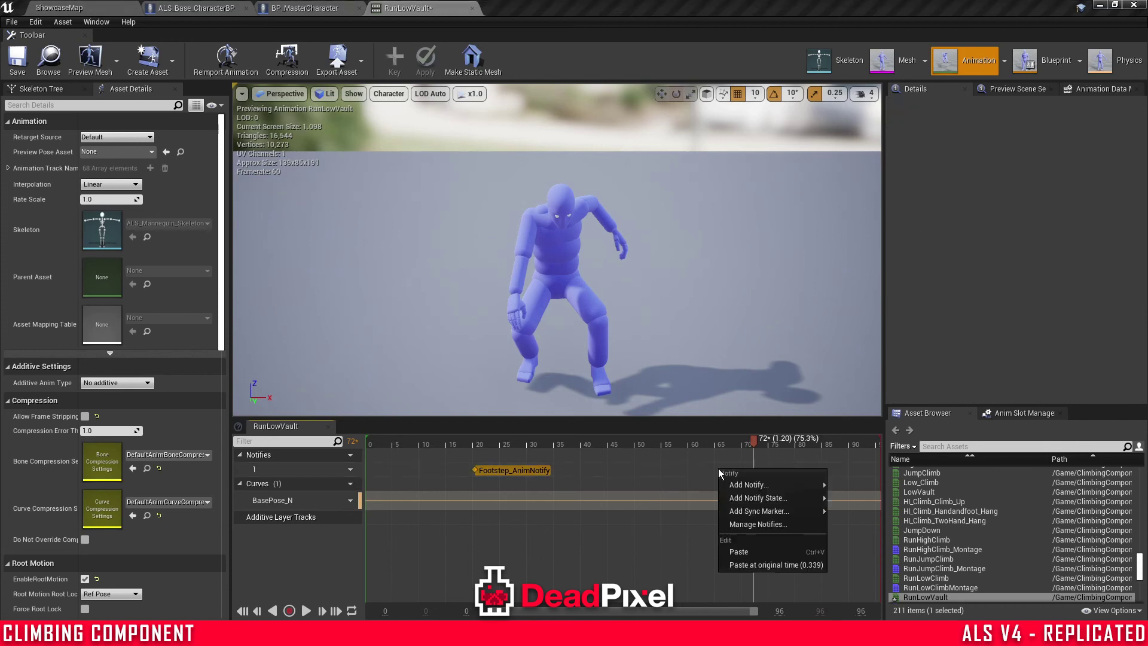
click(737, 550)
drag(732, 473, 754, 442)
click(995, 214)
click(989, 246)
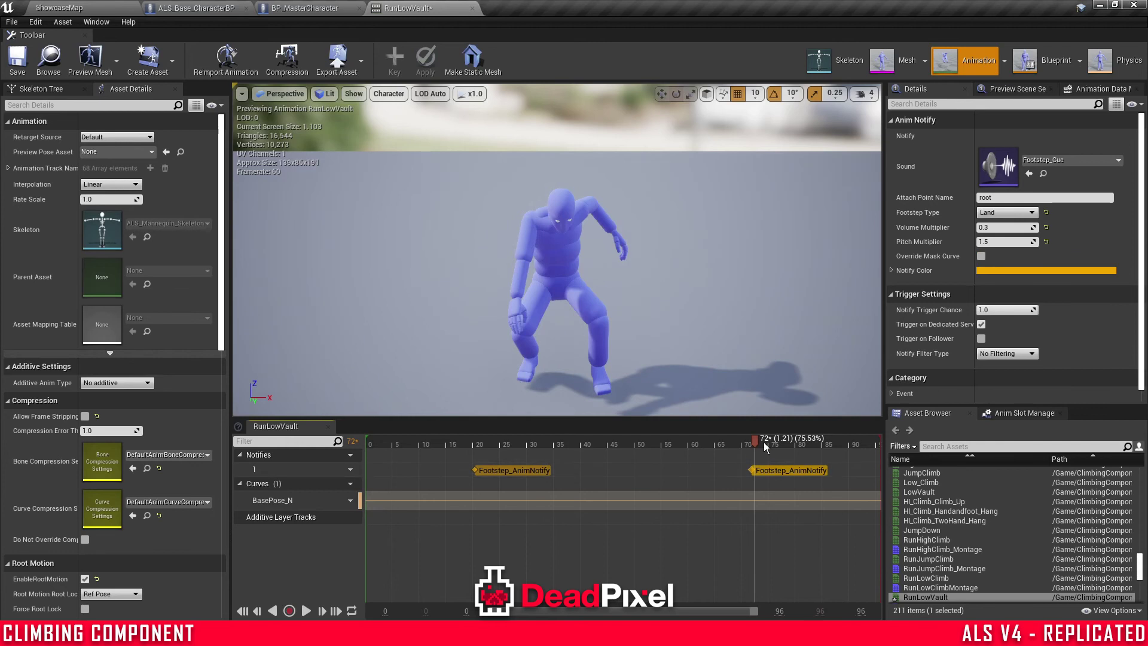
drag(754, 442, 759, 473)
- Play-test ShowcaseMap: run at the low wall with W and D, vault it with Space, then stop with Esc
click(26, 56)
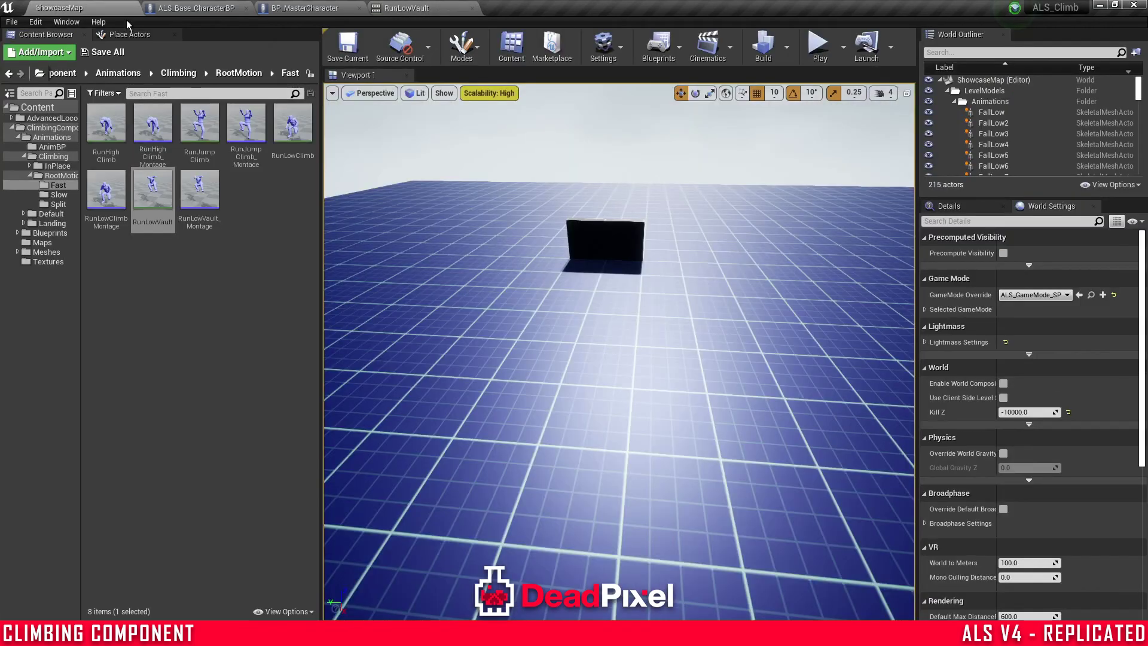
key(w)
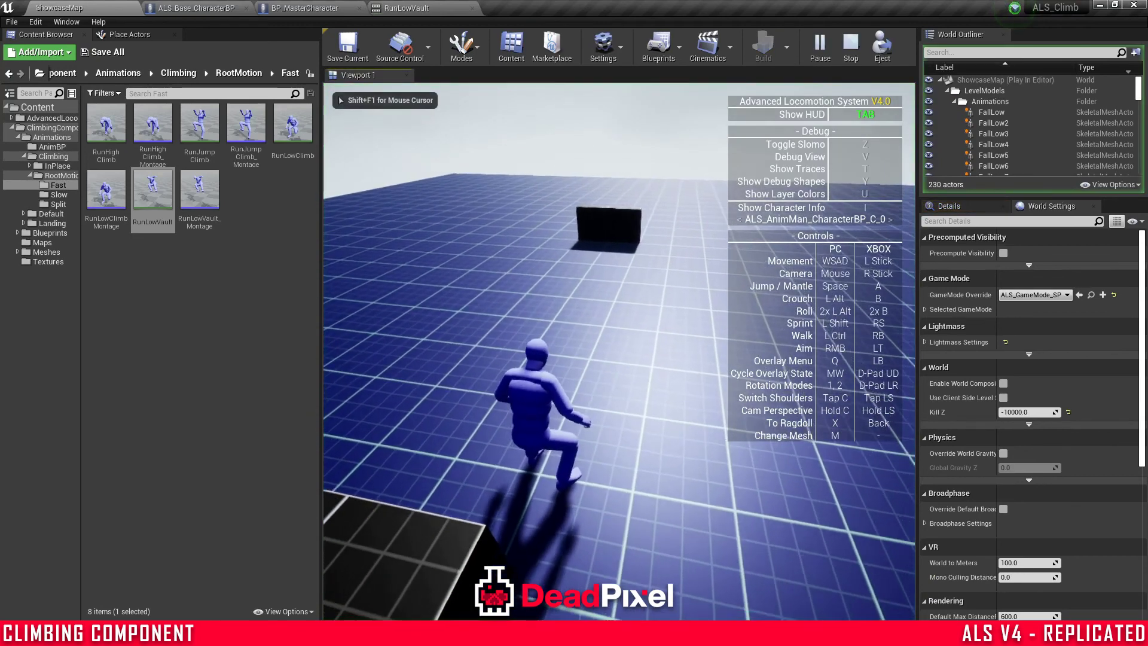
key(w)
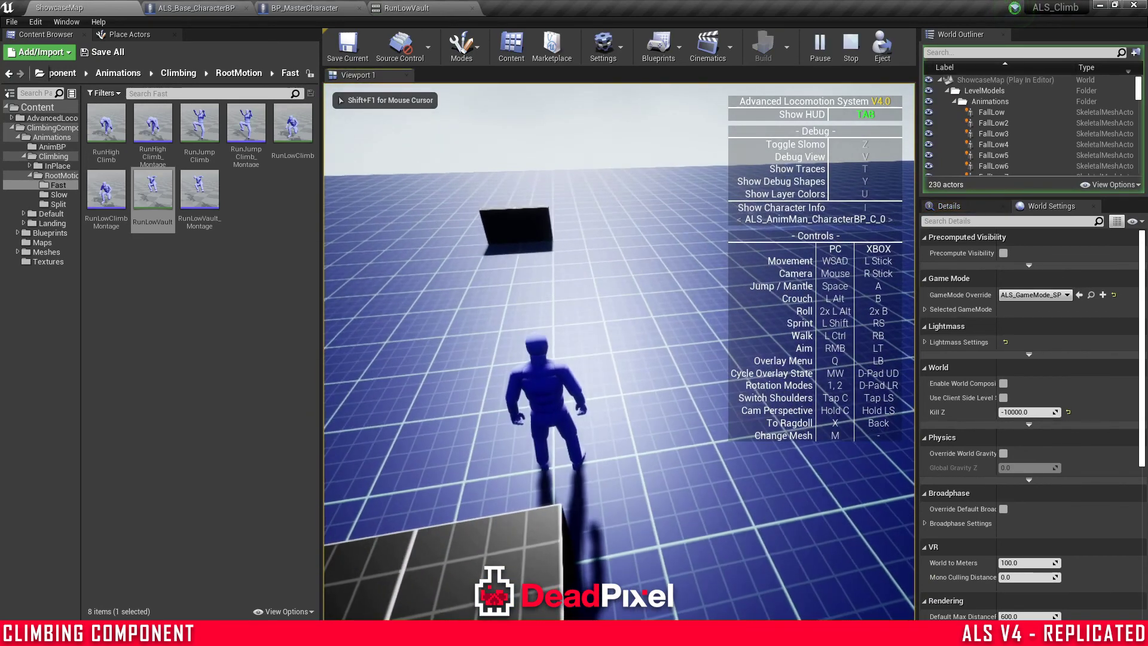
key(w)
key(d)
key(w)
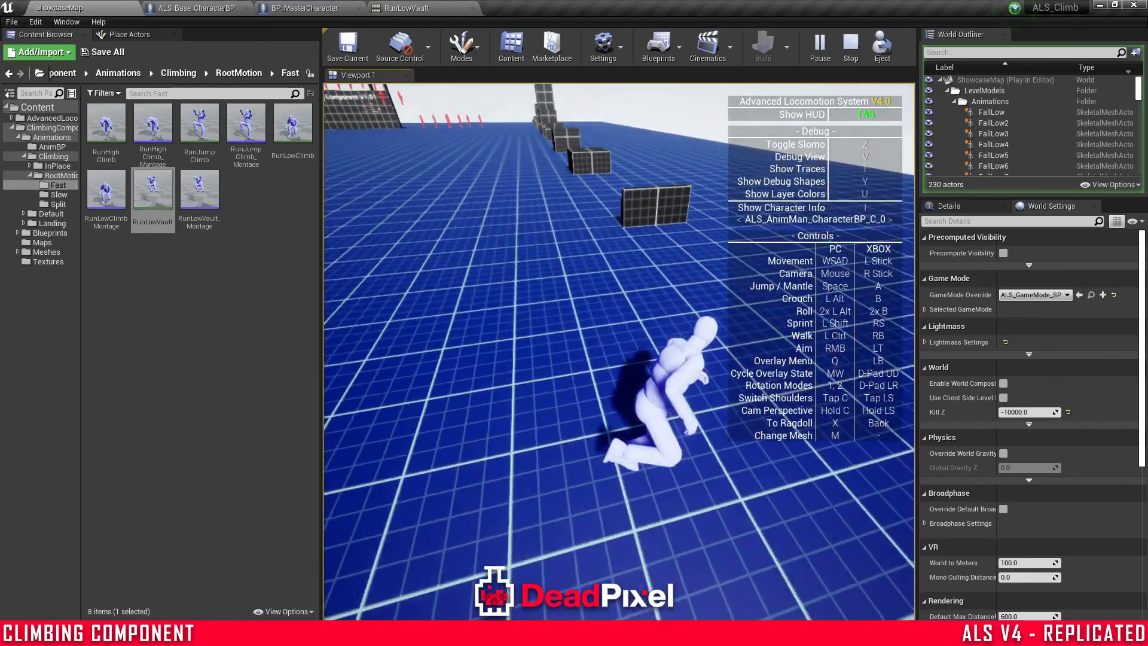
key(w)
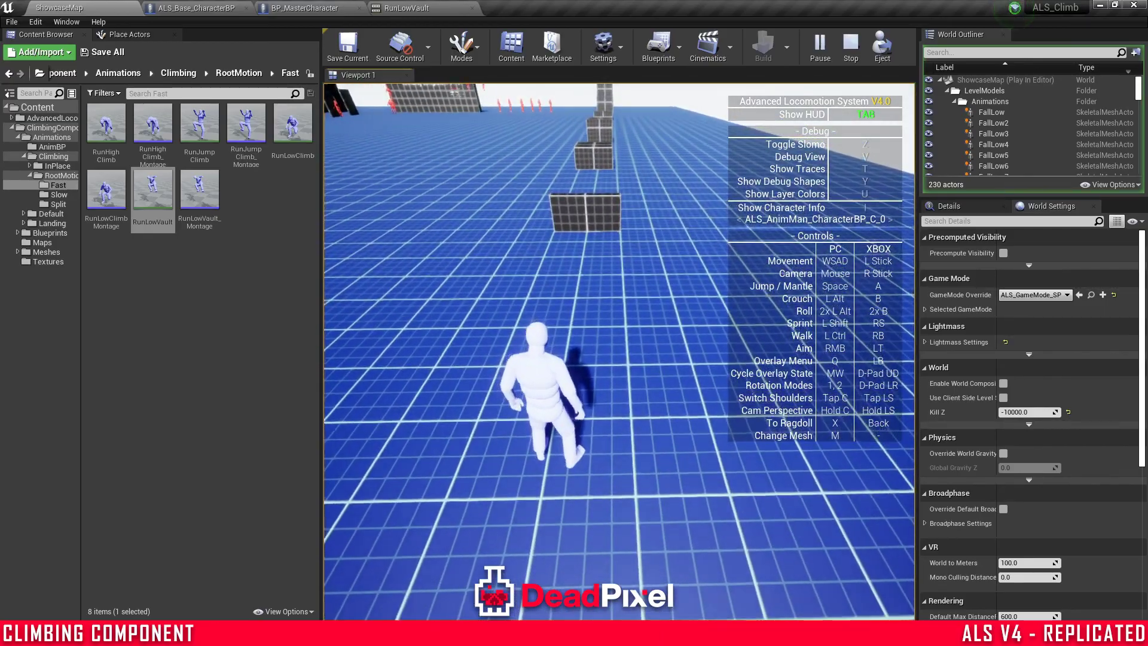
key(w)
key(space)
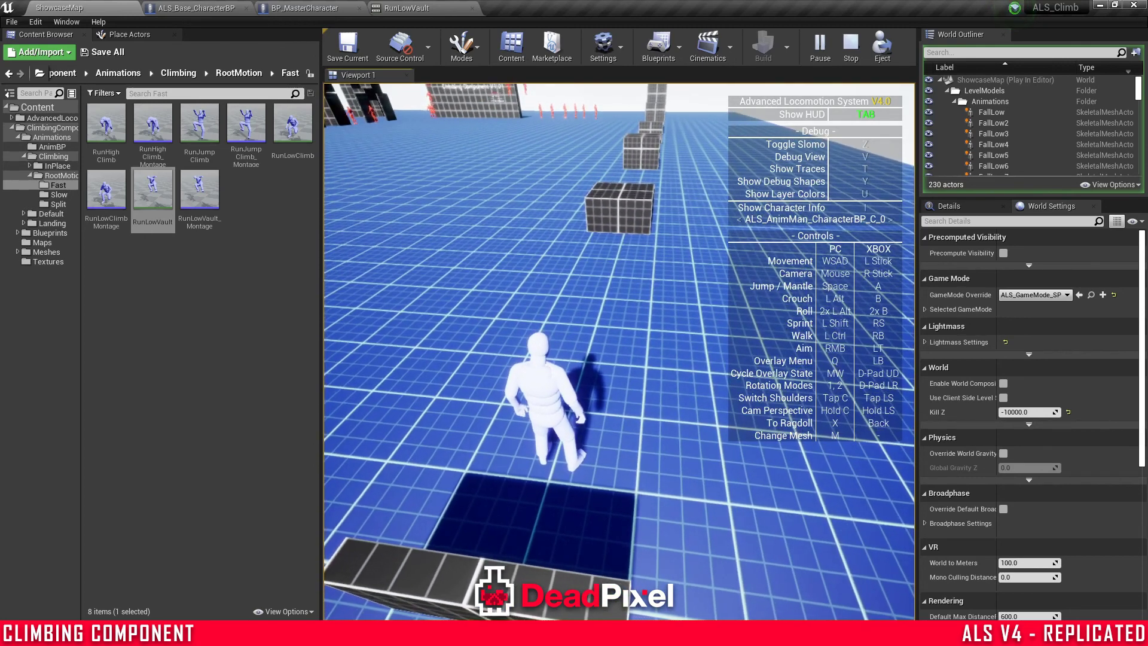
key(Escape)
click(245, 299)
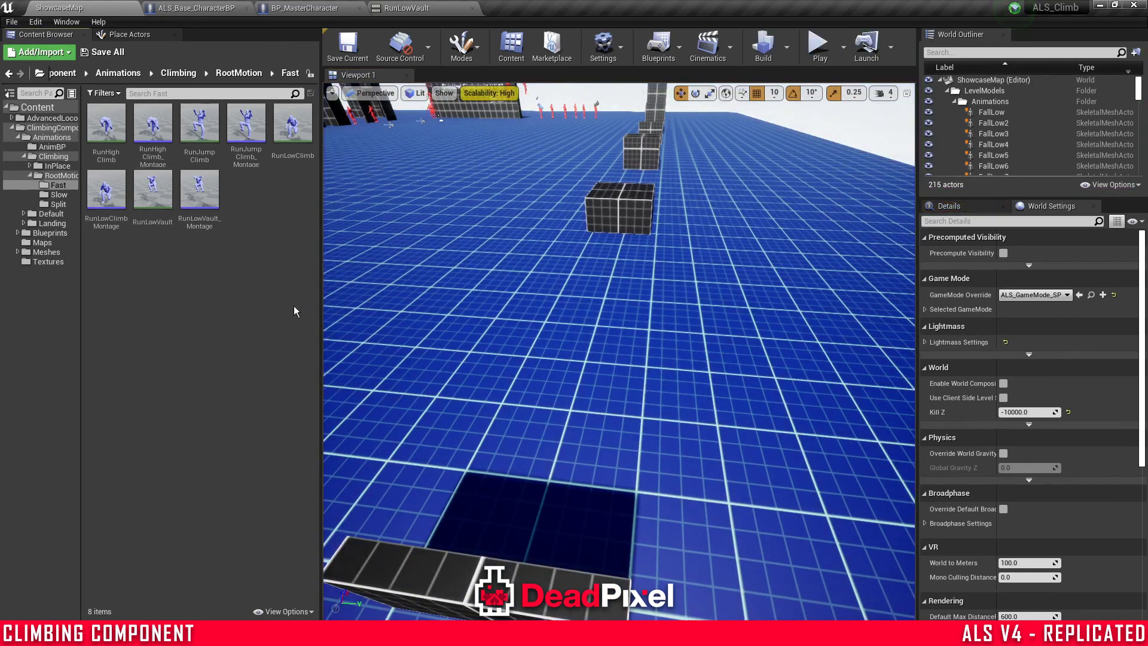
click(433, 8)
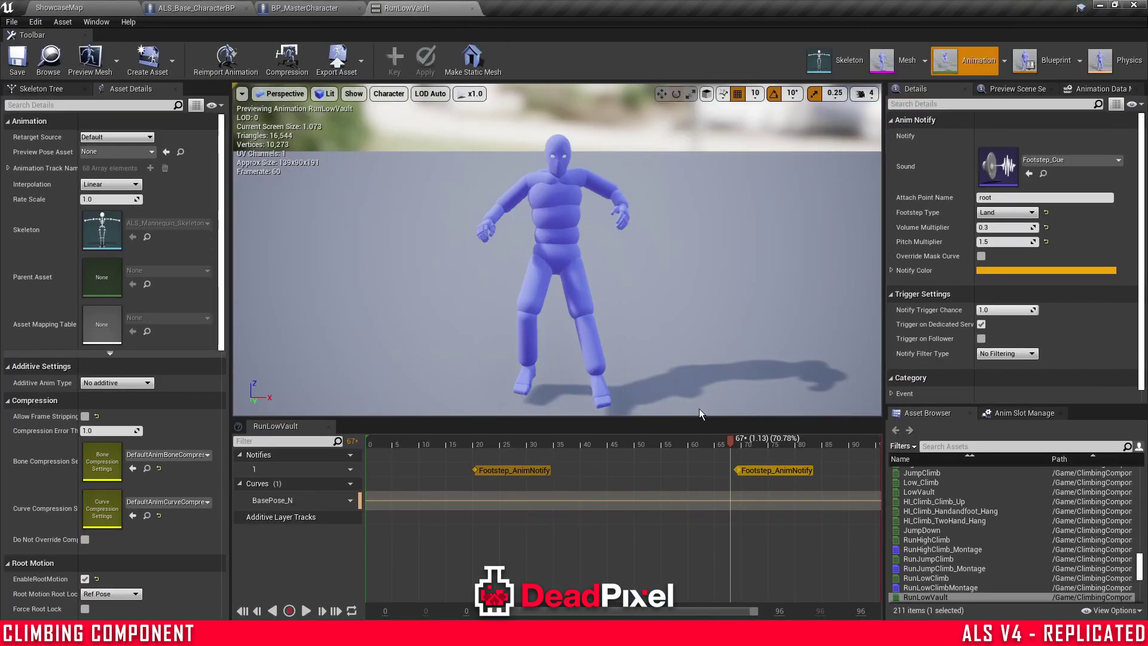
drag(733, 443, 465, 421)
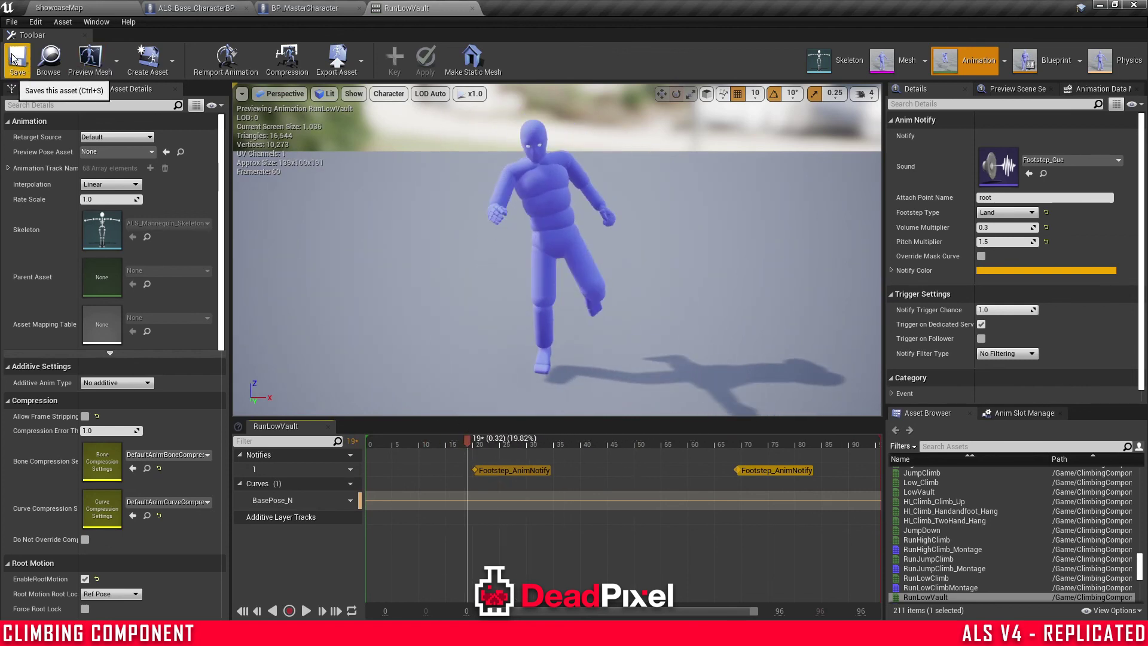
click(69, 7)
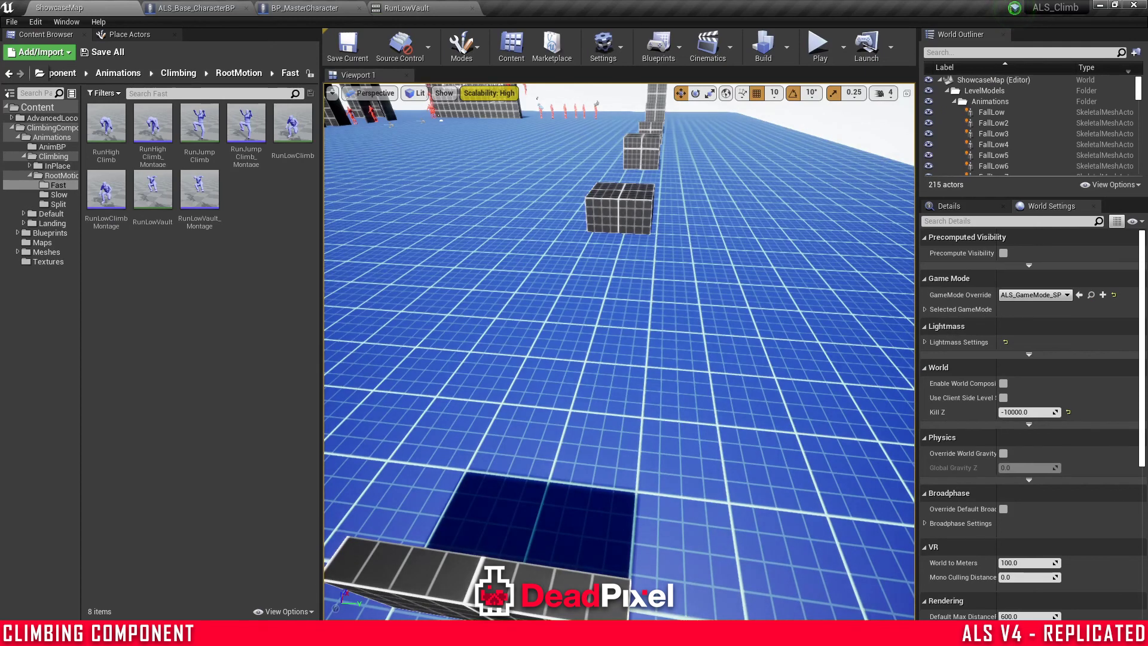